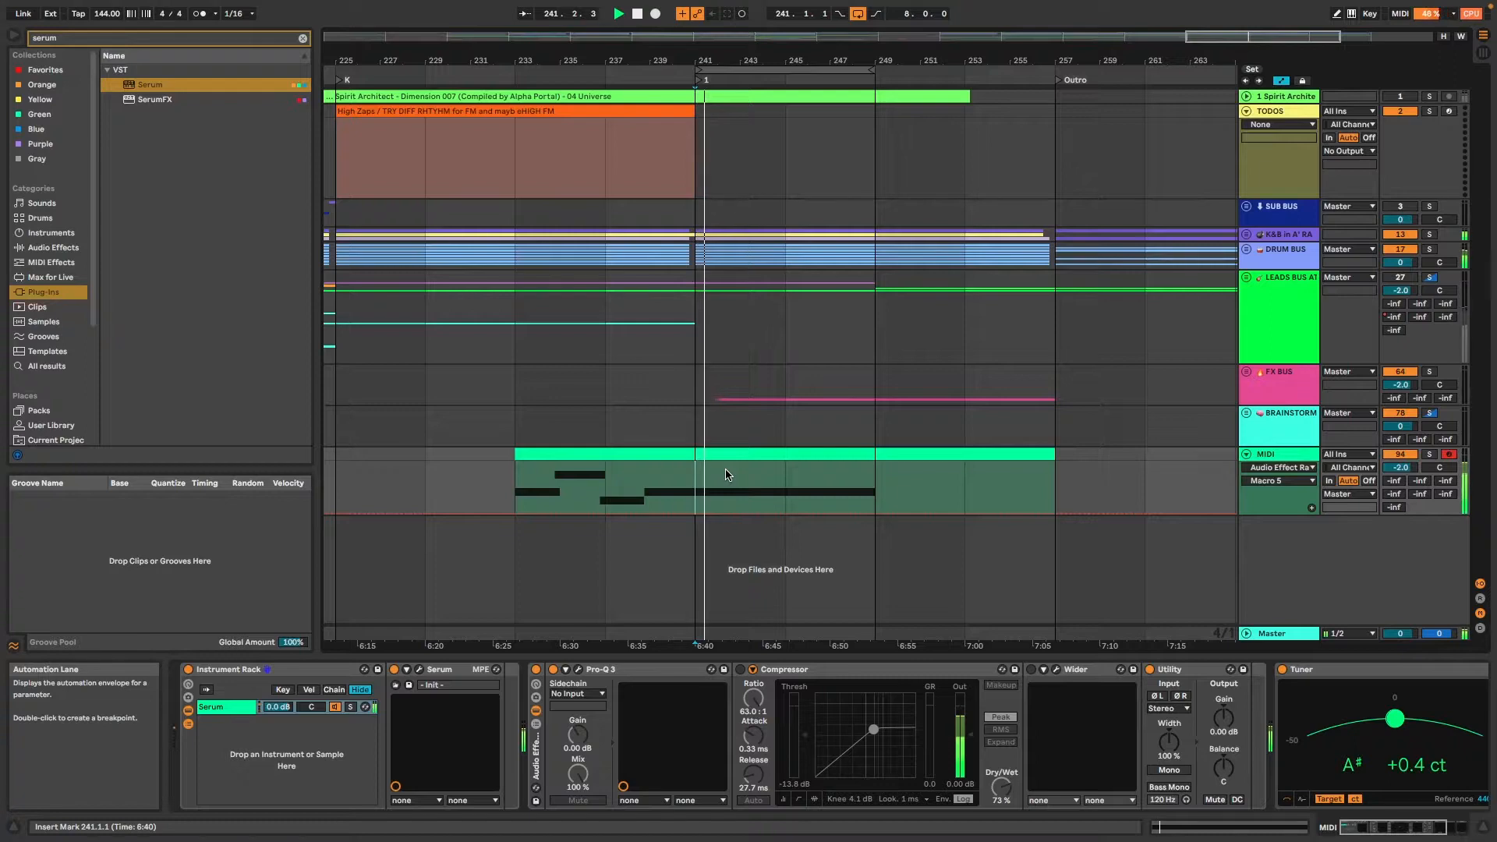
# Step: Open the Serum instrument and shape Envelope 1 with a 1.50 s attack, 598 ms decay and 1.95 s release
pyautogui.click(418, 671)
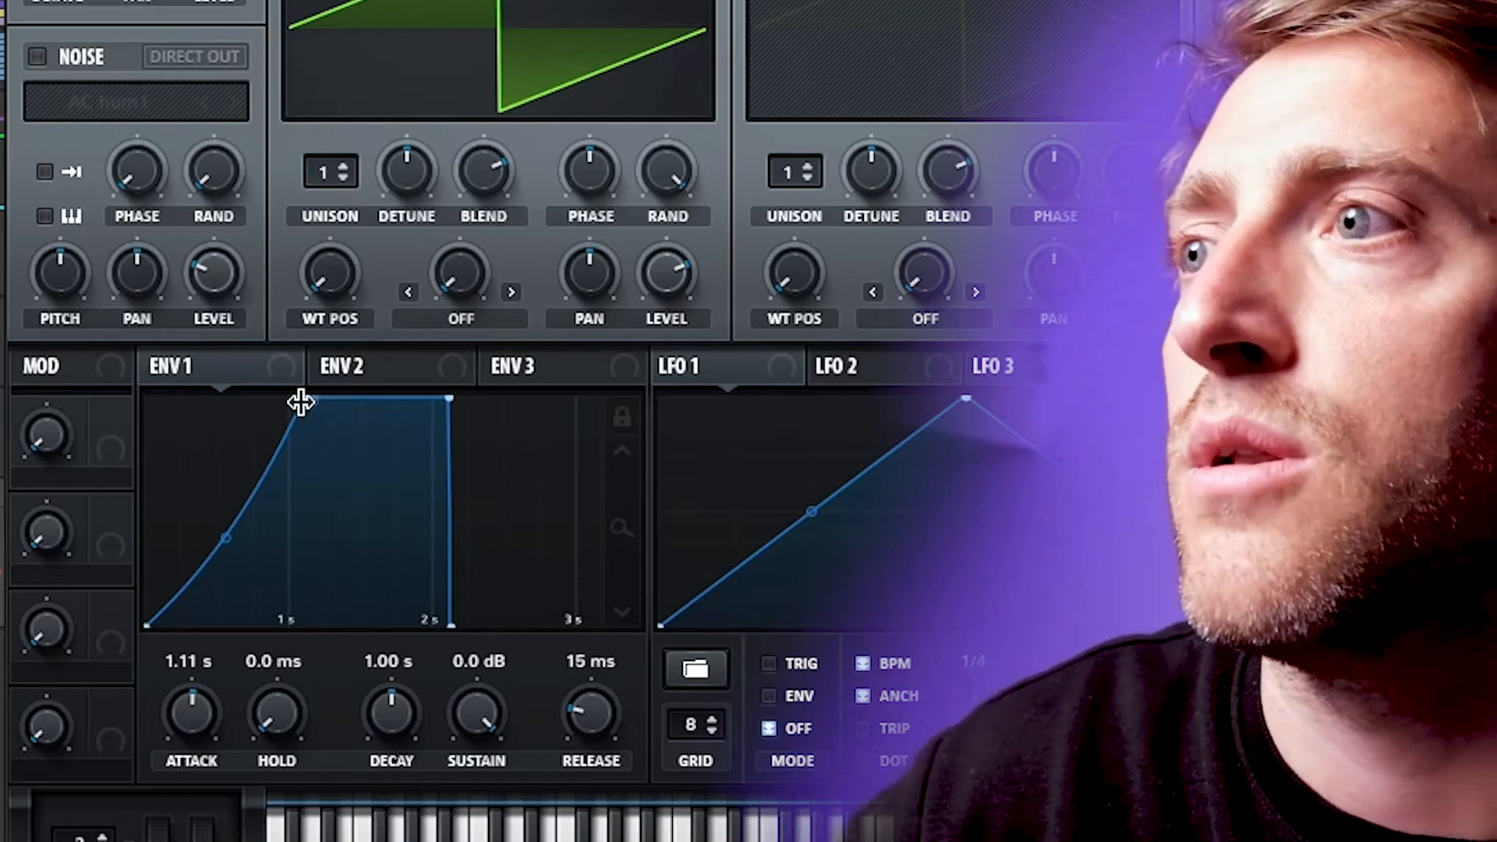
pyautogui.moveTo(200, 704); pyautogui.dragTo(269, 740)
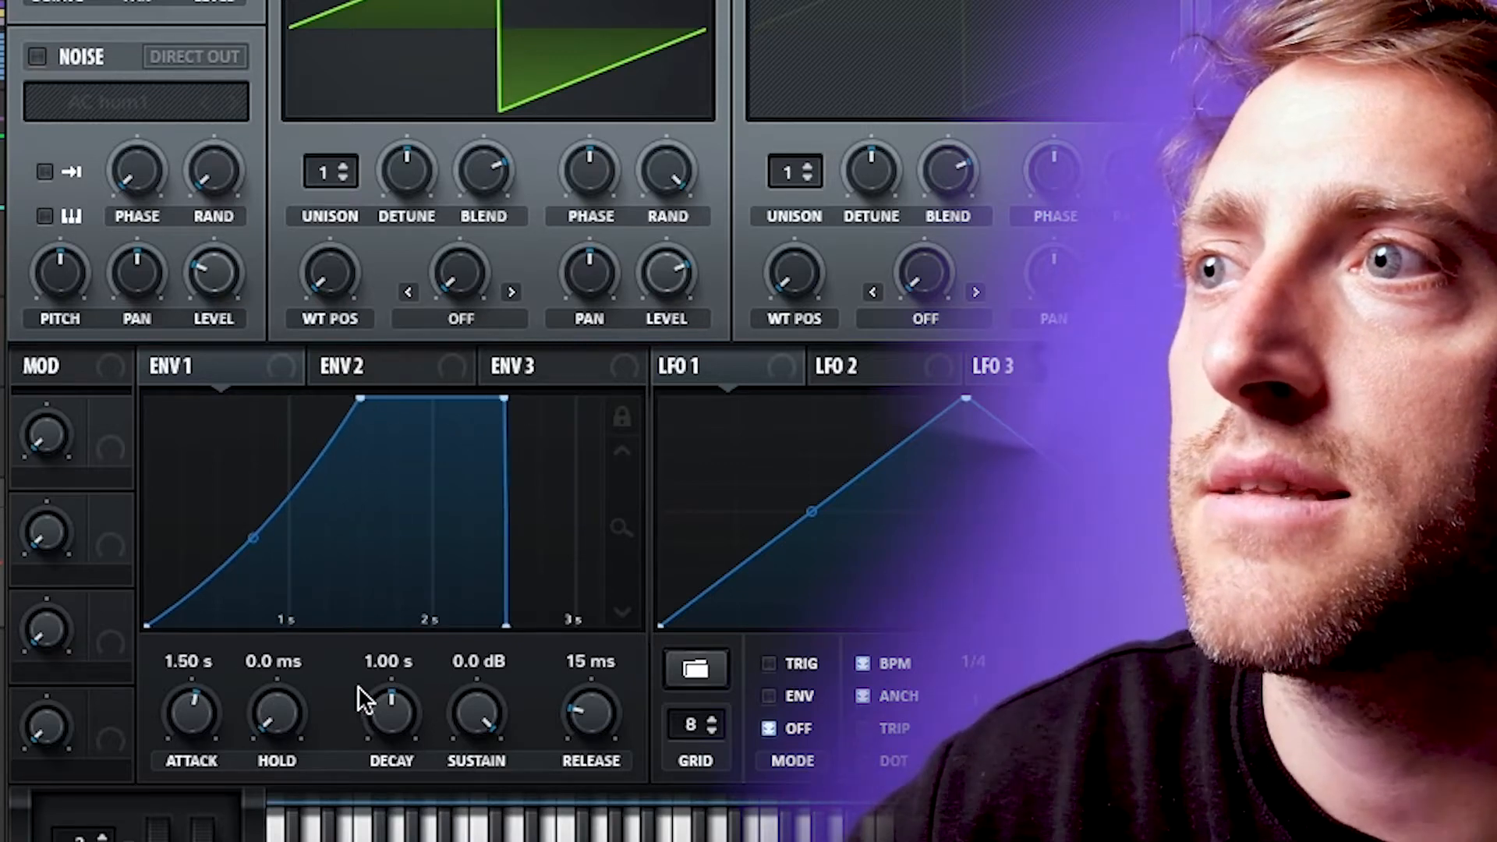
pyautogui.moveTo(388, 699)
pyautogui.mouseDown()
pyautogui.moveTo(381, 737)
pyautogui.moveTo(395, 712)
pyautogui.mouseUp()
pyautogui.moveTo(574, 718); pyautogui.dragTo(614, 619)
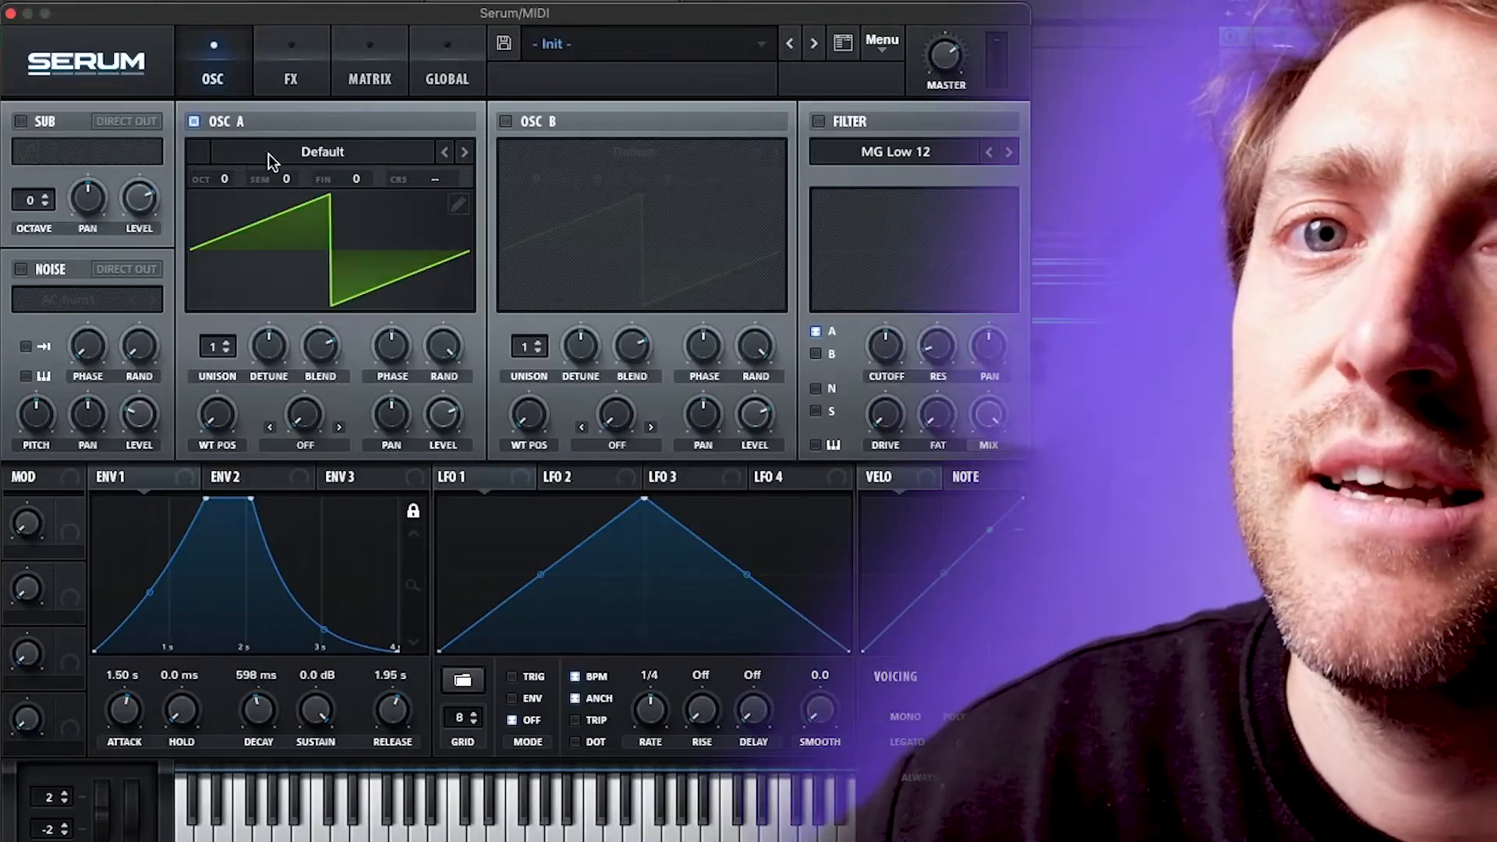
# Step: Load the Waveterminal wavetable from the Digital category into oscillator A
pyautogui.click(291, 156)
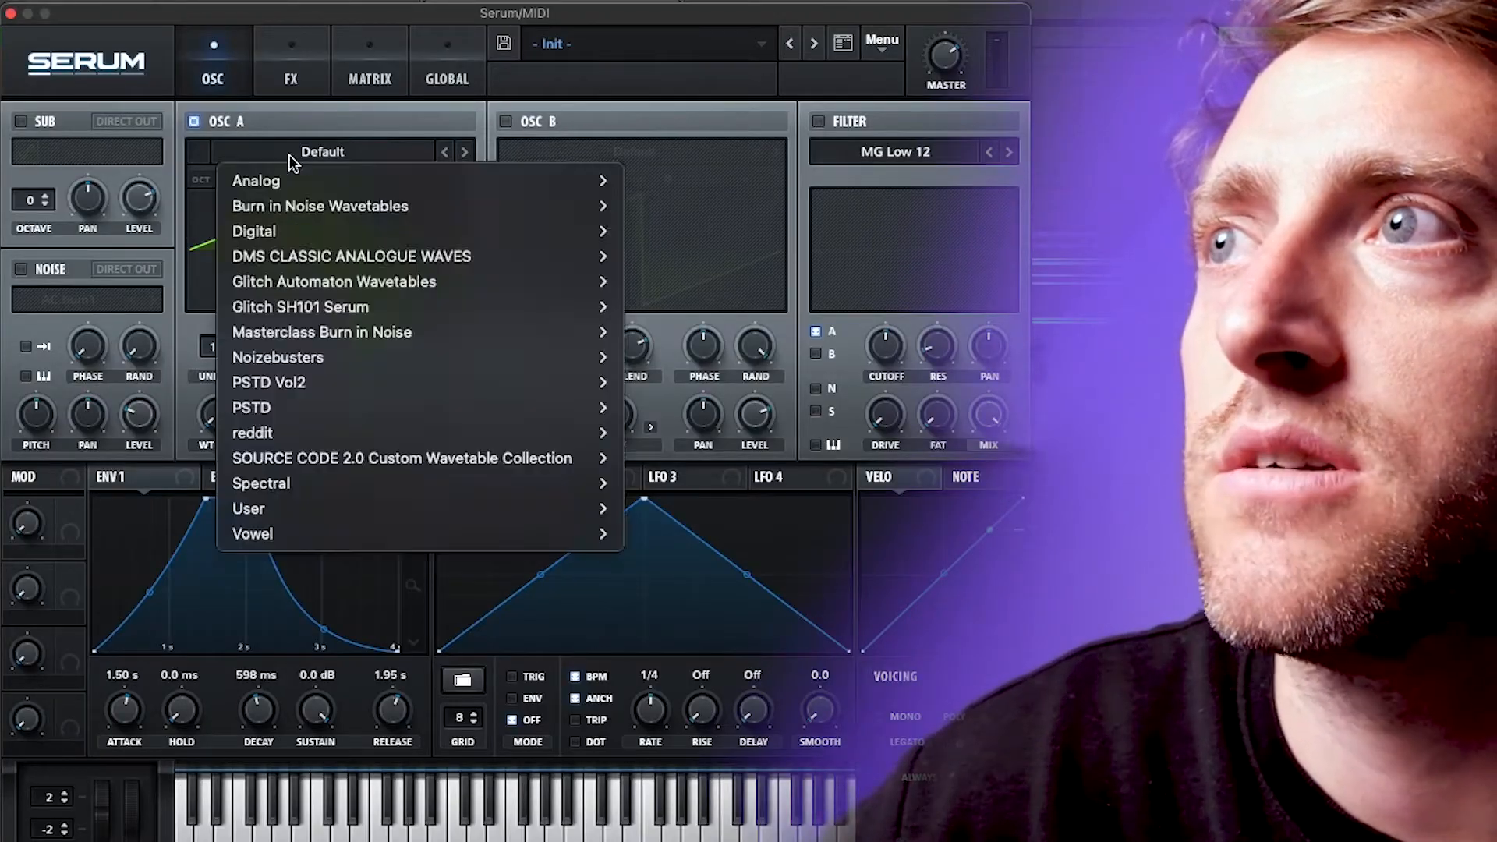
pyautogui.moveTo(555, 234)
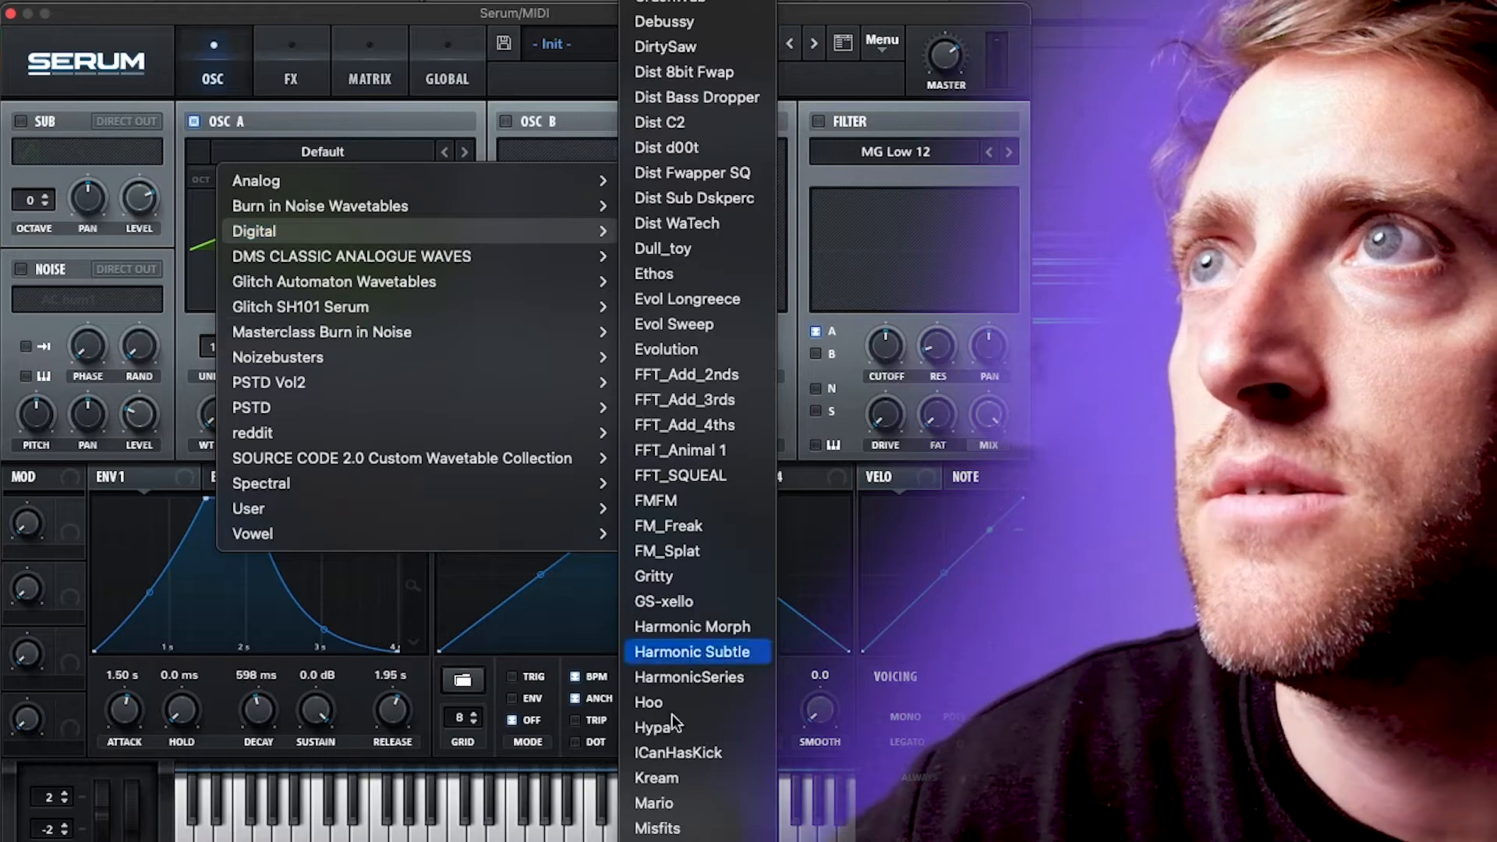
pyautogui.scroll(-5, 698, 421)
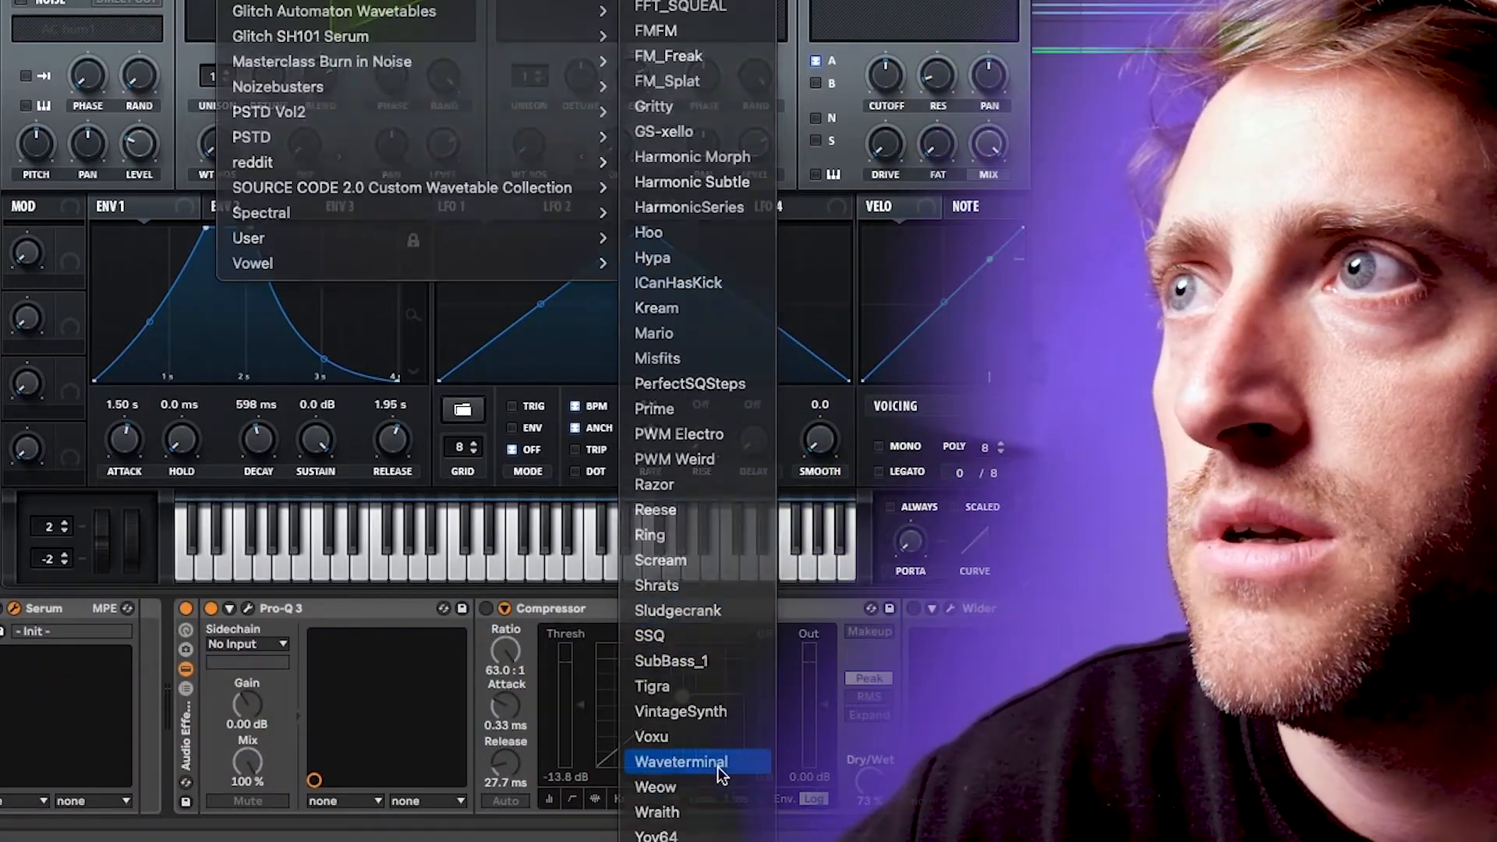
pyautogui.click(719, 764)
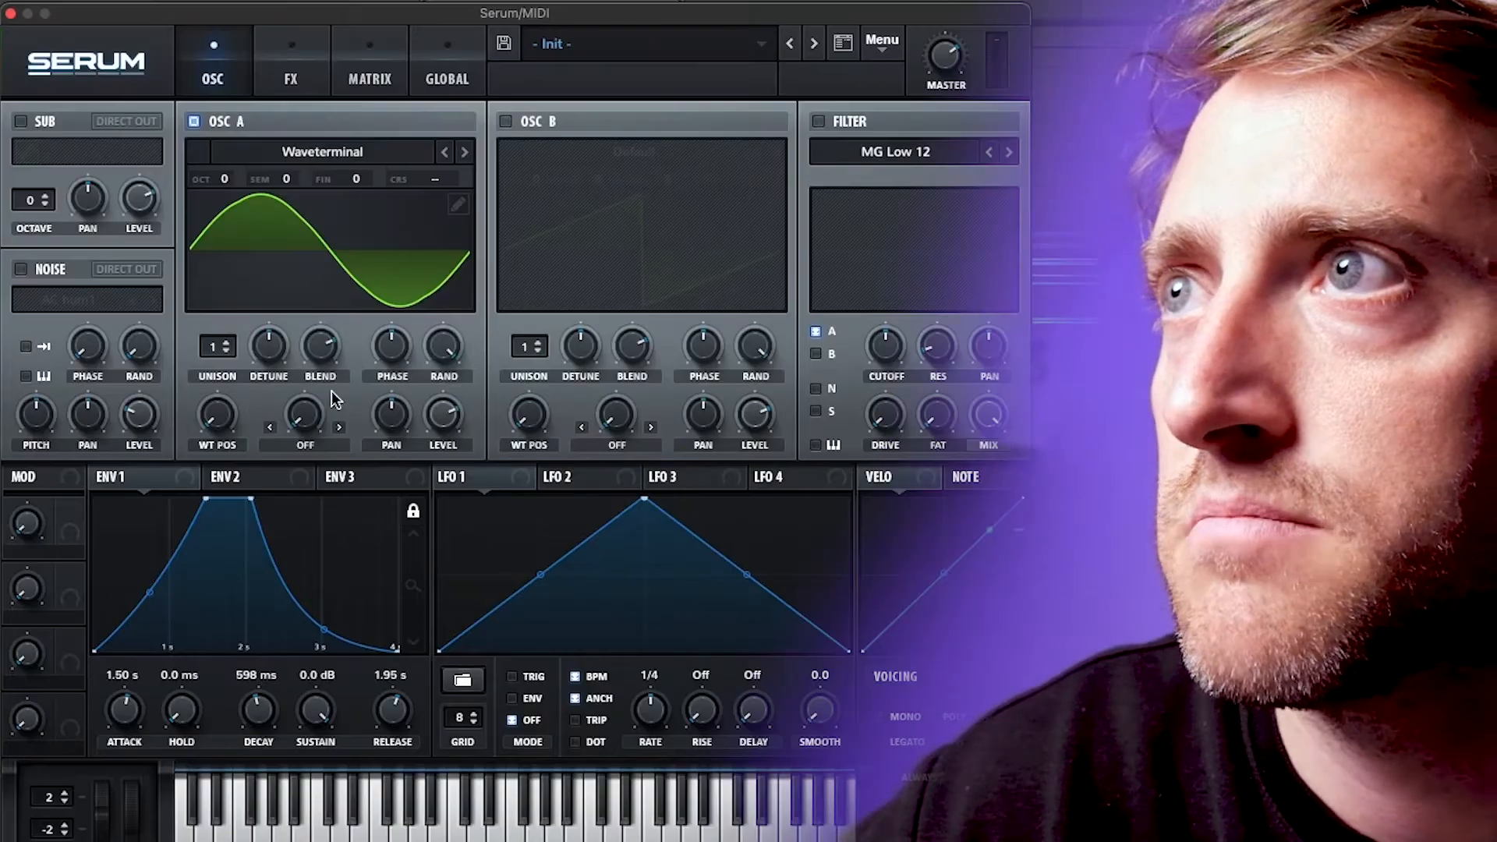
# Step: Try oscillator A at octave -2 and audition it while sweeping the wavetable position through its full range
pyautogui.moveTo(214, 415); pyautogui.dragTo(306, 557)
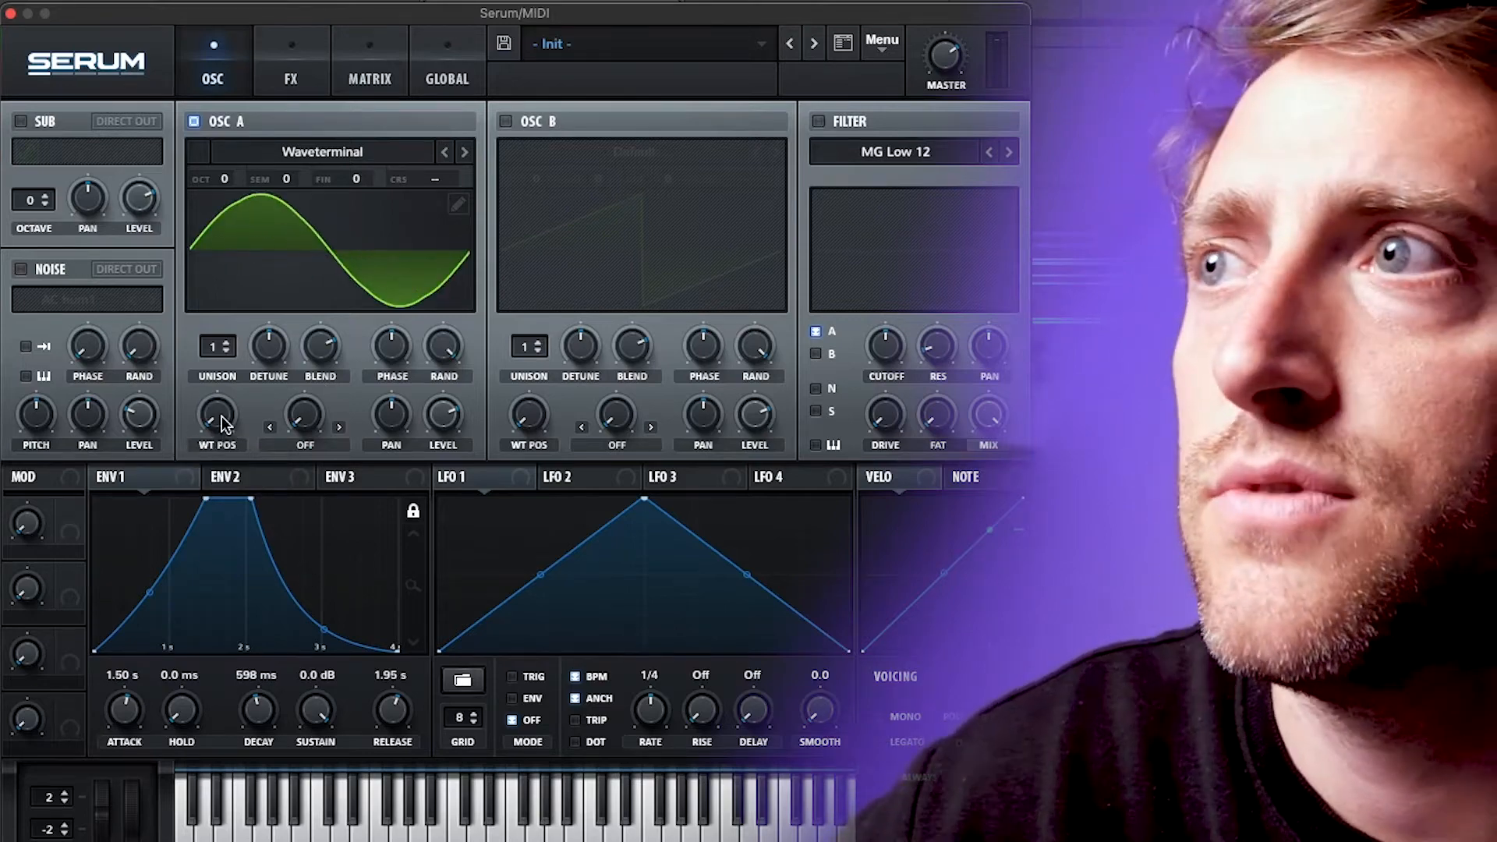
pyautogui.moveTo(221, 415); pyautogui.dragTo(272, 218)
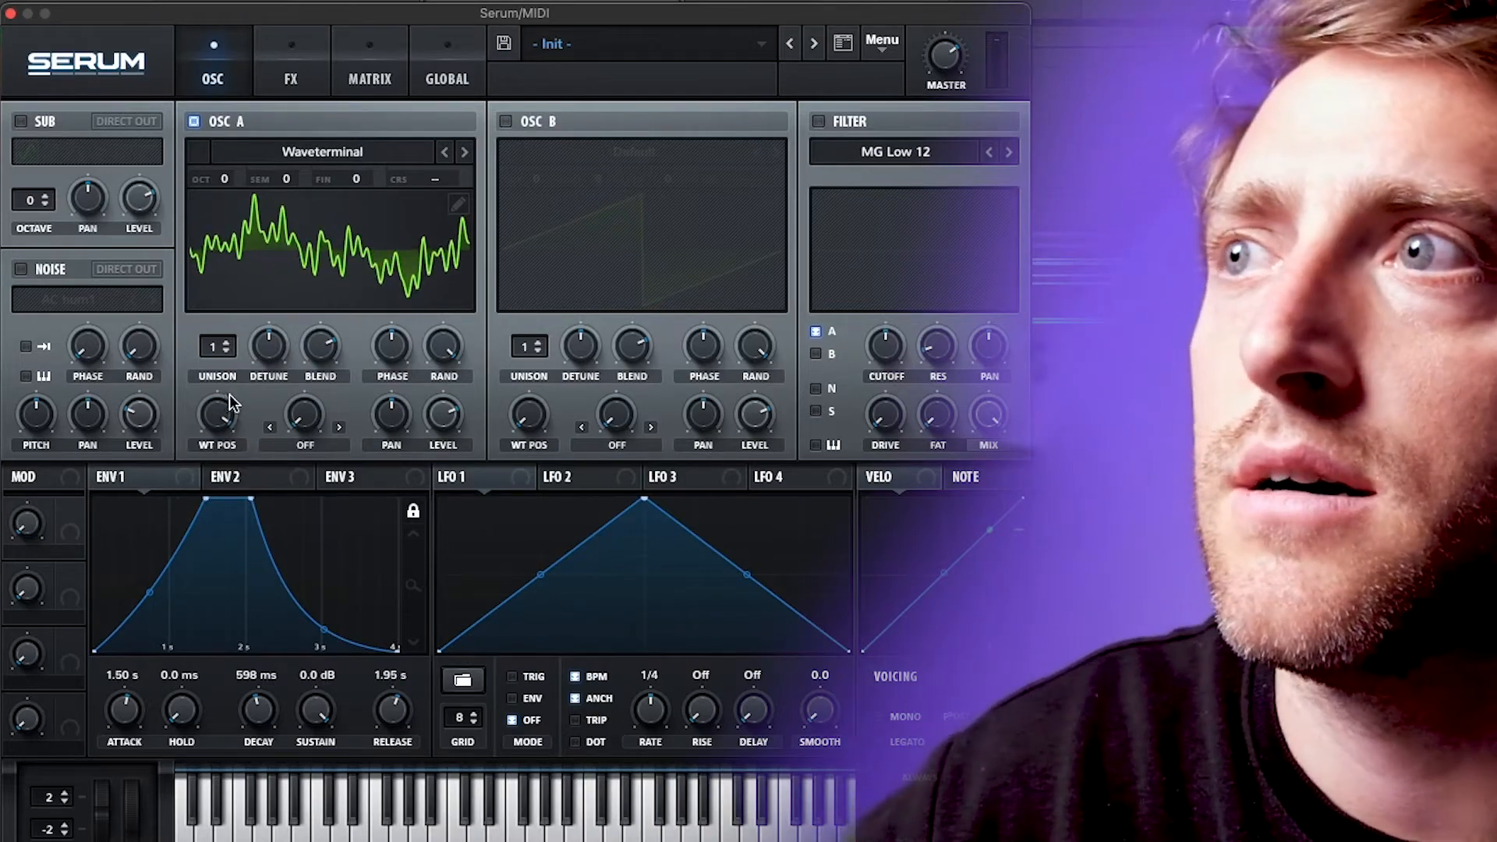
pyautogui.moveTo(225, 173); pyautogui.dragTo(229, 297)
pyautogui.moveTo(223, 176); pyautogui.dragTo(224, 168)
pyautogui.moveTo(234, 417); pyautogui.dragTo(218, 536)
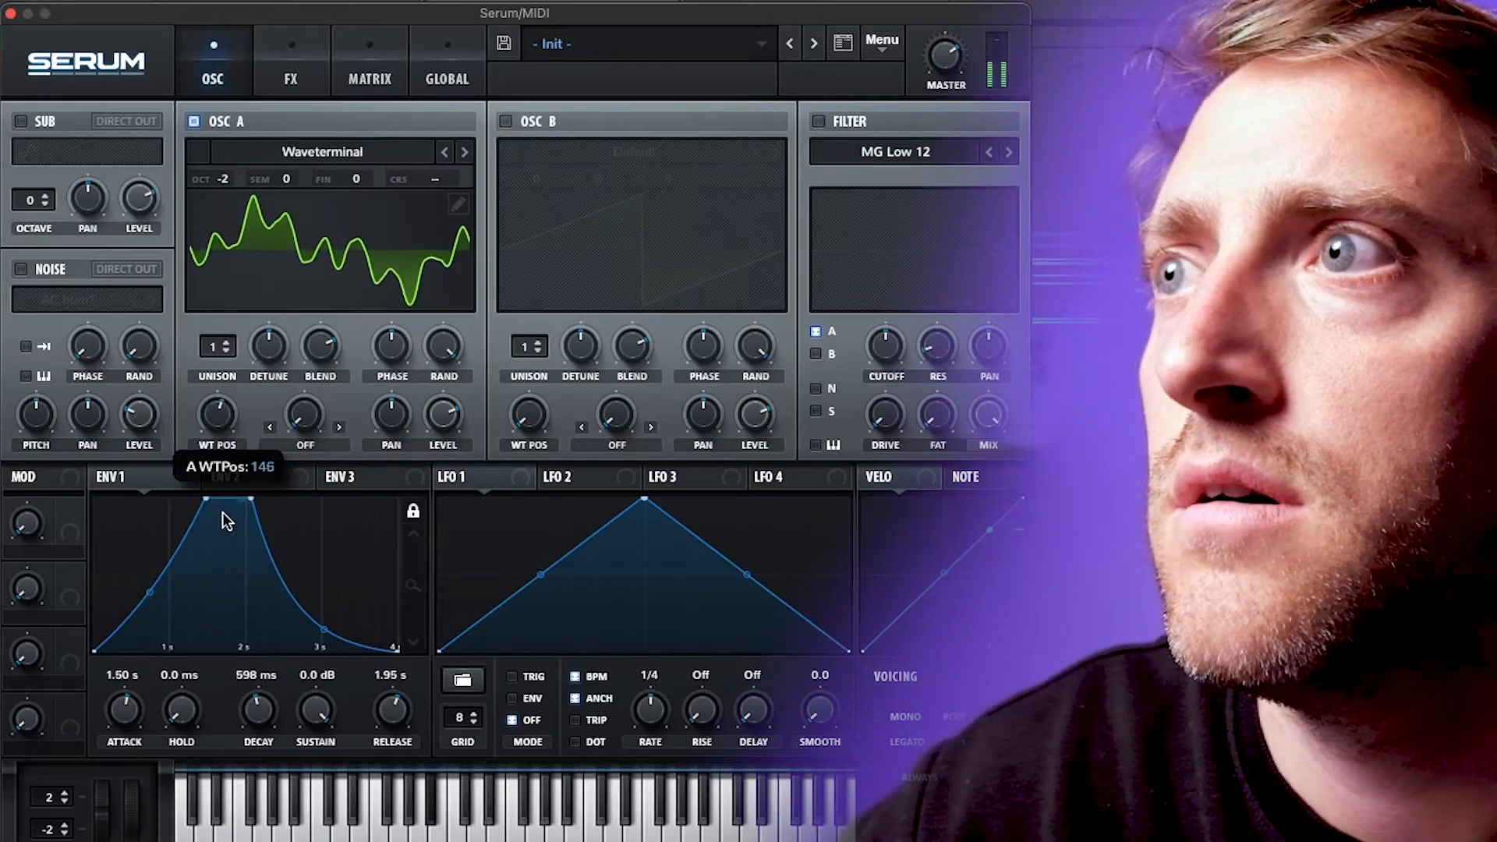
pyautogui.moveTo(233, 468); pyautogui.dragTo(243, 560)
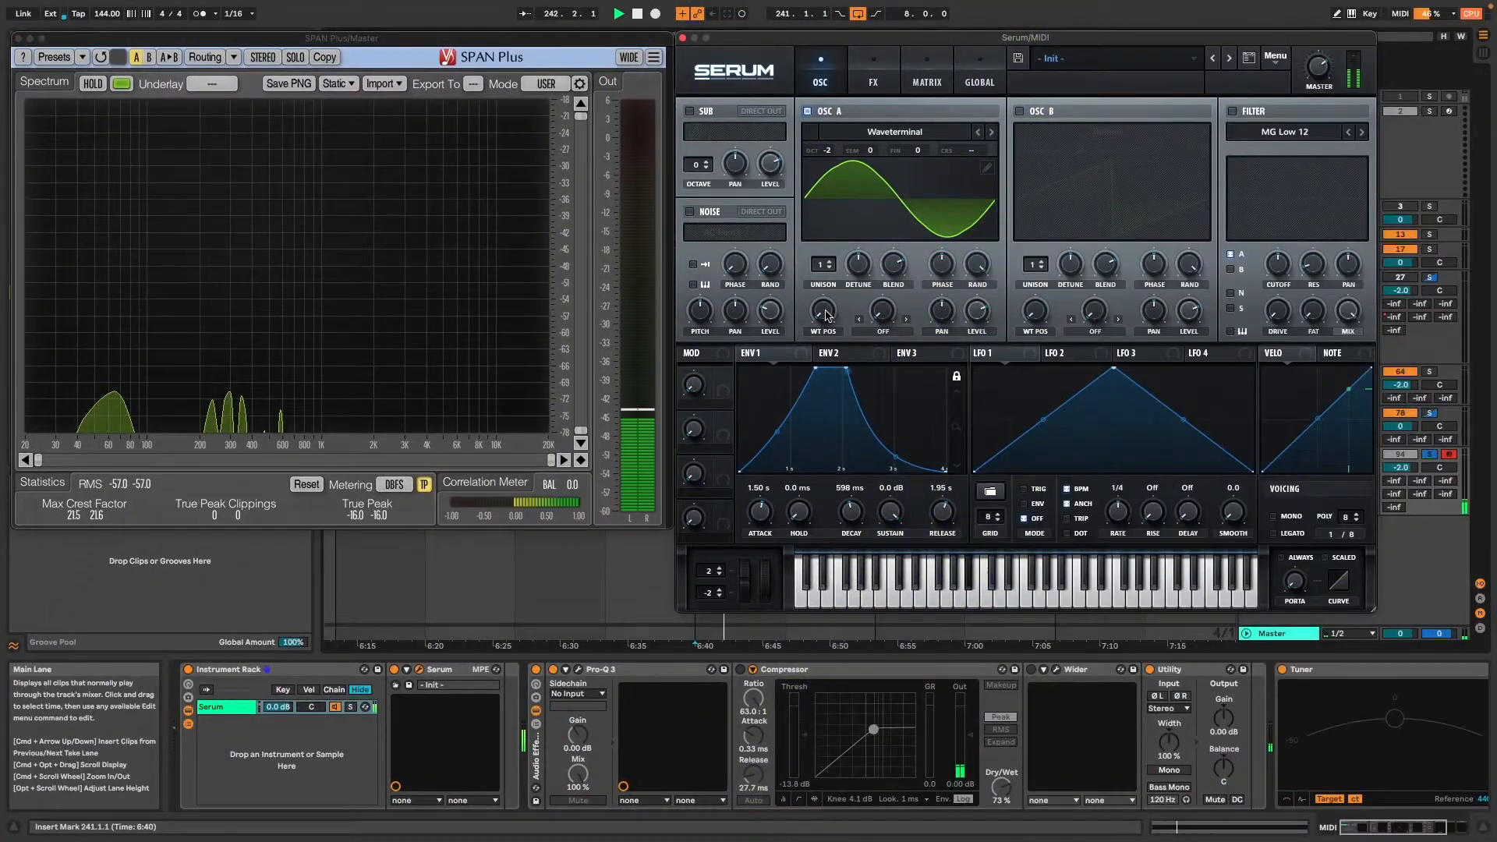
pyautogui.moveTo(827, 315); pyautogui.dragTo(849, 162)
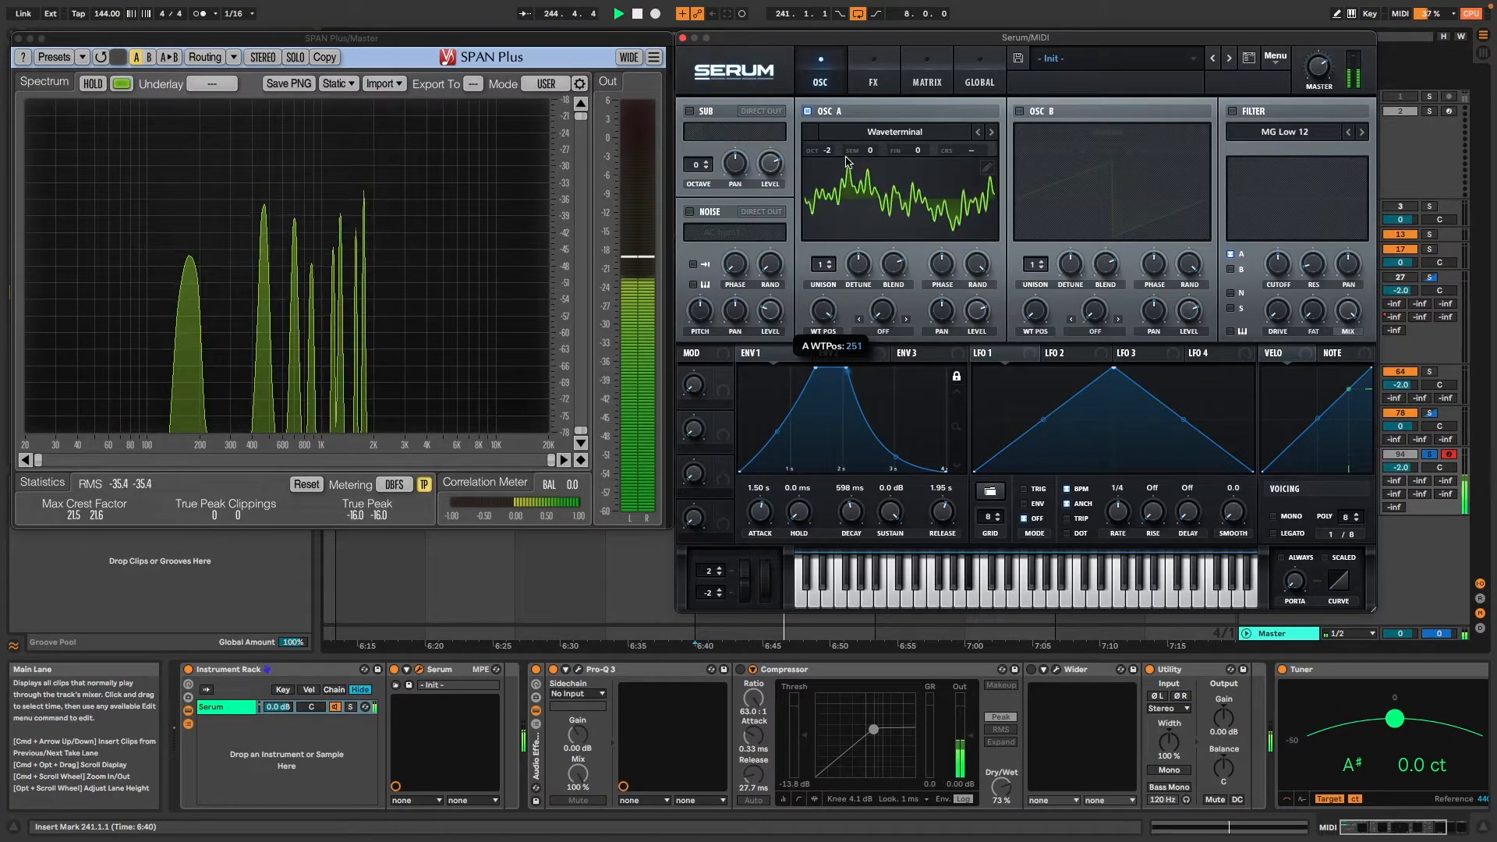
pyautogui.press('space')
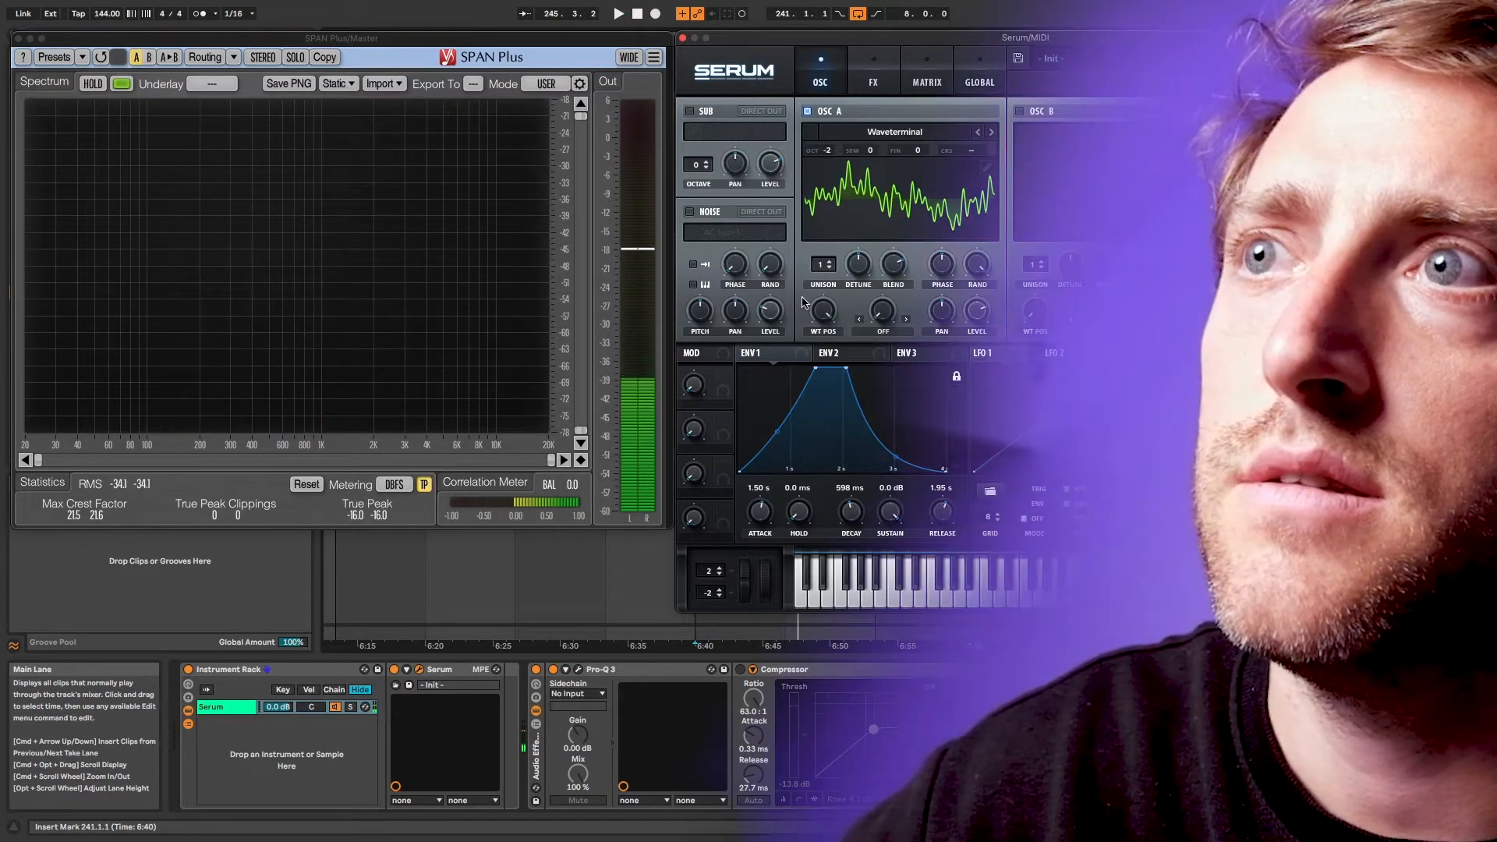
# Step: Set oscillator A to octave -1, audition it, and place its wavetable position around the middle of the table
pyautogui.moveTo(827, 151); pyautogui.dragTo(834, 134)
pyautogui.moveTo(823, 310)
pyautogui.mouseDown()
pyautogui.moveTo(786, 461)
pyautogui.moveTo(824, 316)
pyautogui.mouseUp()
pyautogui.press('space')
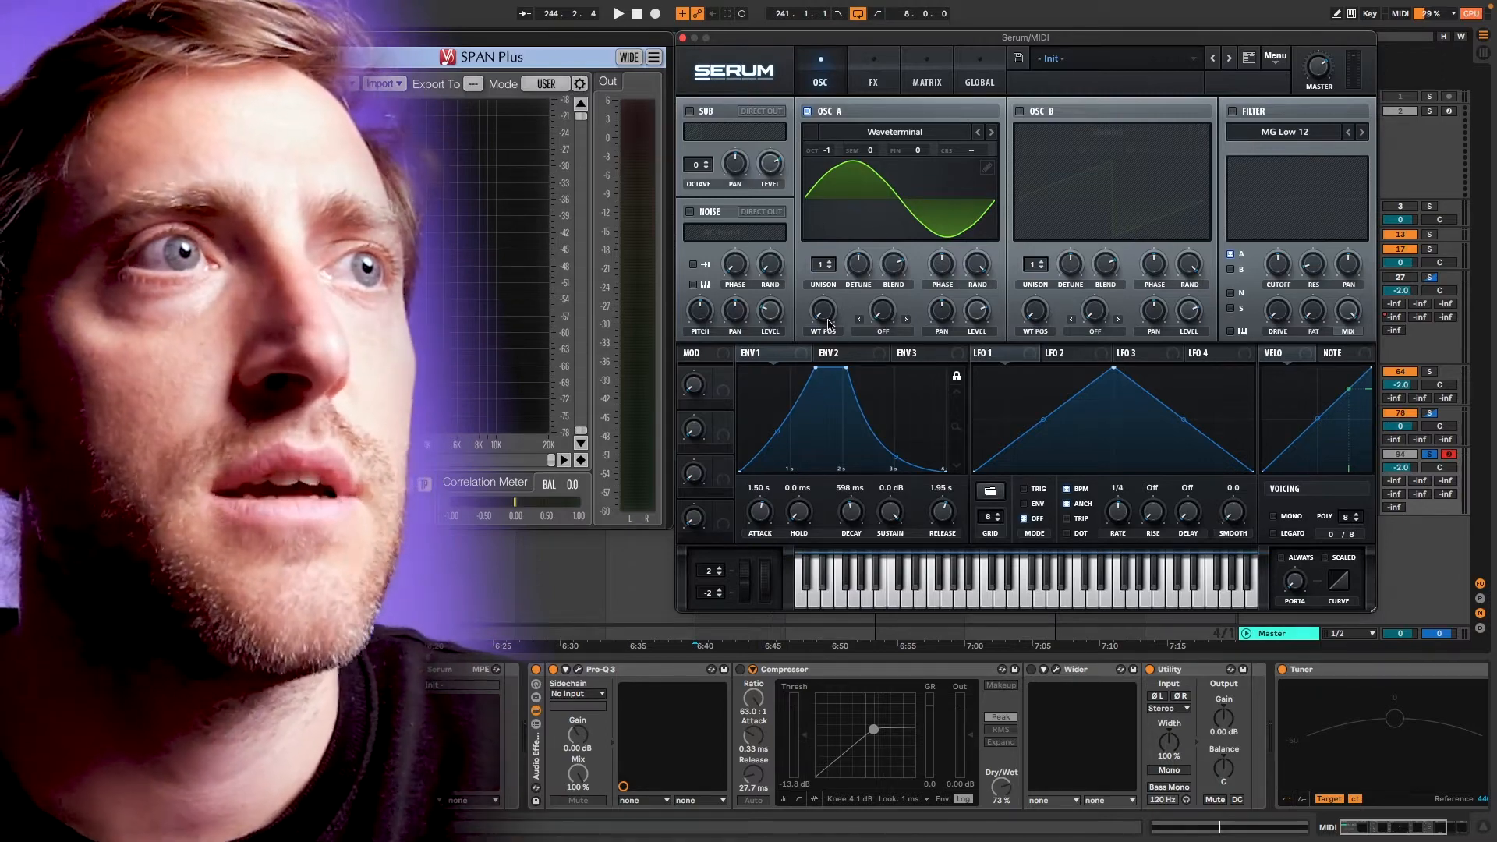
pyautogui.moveTo(829, 325); pyautogui.dragTo(841, 272)
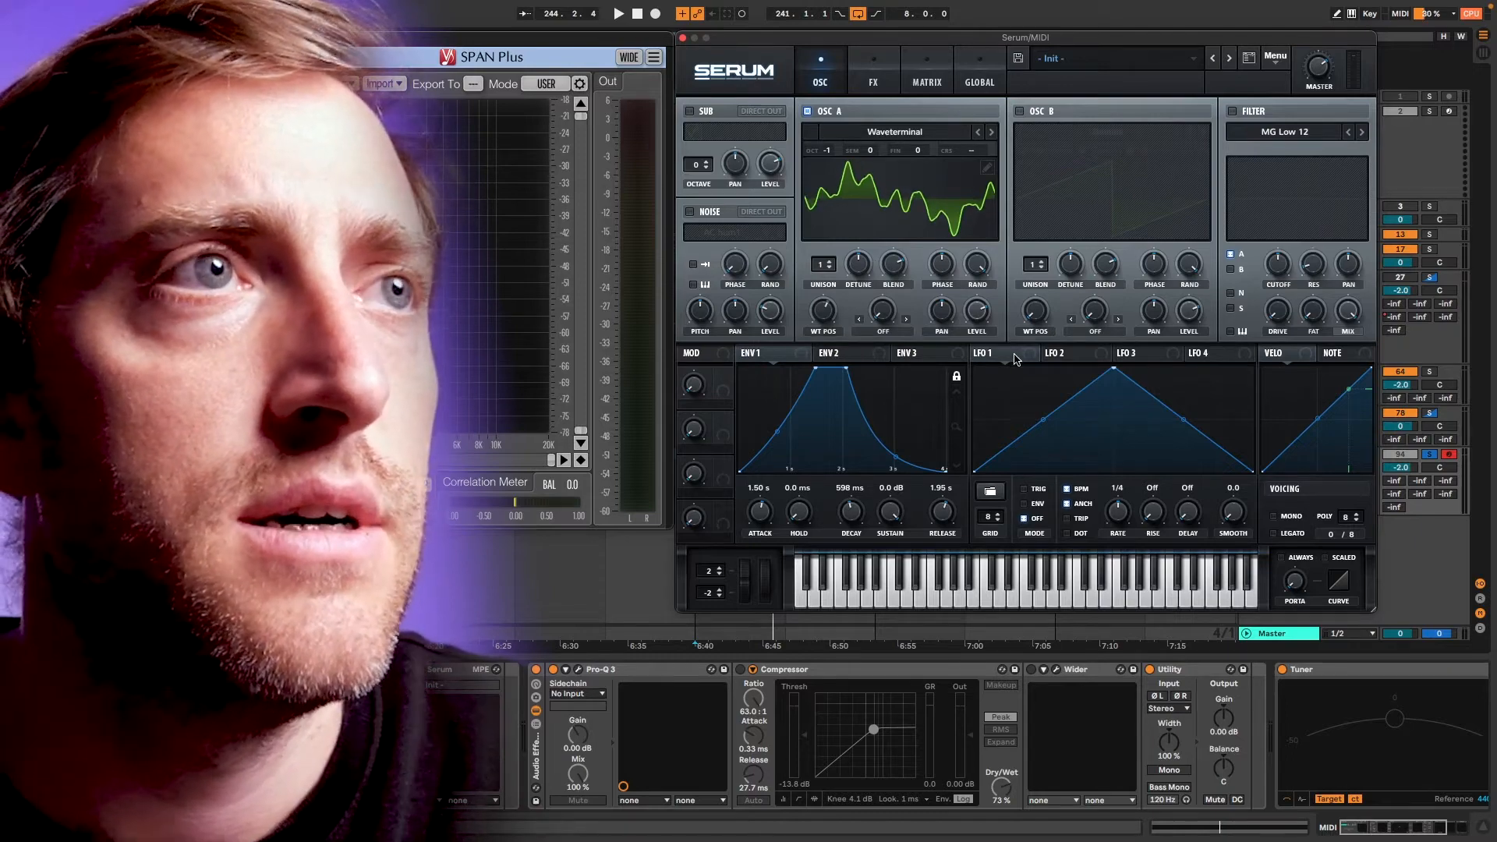
# Step: Modulate oscillator A's wavetable position with LFO 1 at a 4 bar rate, adjusting the modulation depth during playback
pyautogui.rightClick(822, 312)
pyautogui.press('Escape')
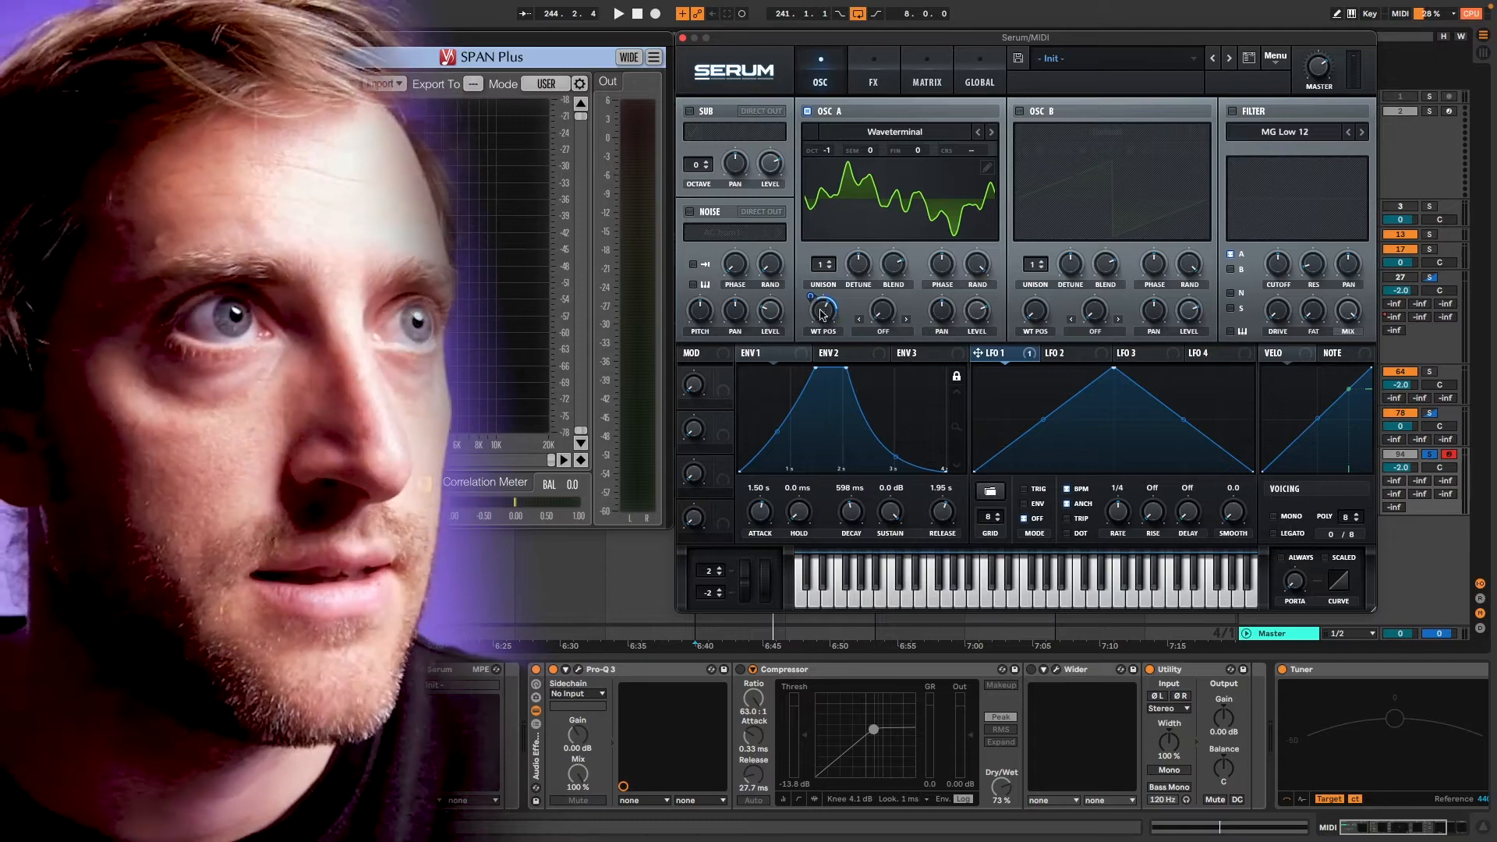
pyautogui.moveTo(807, 298); pyautogui.dragTo(807, 319)
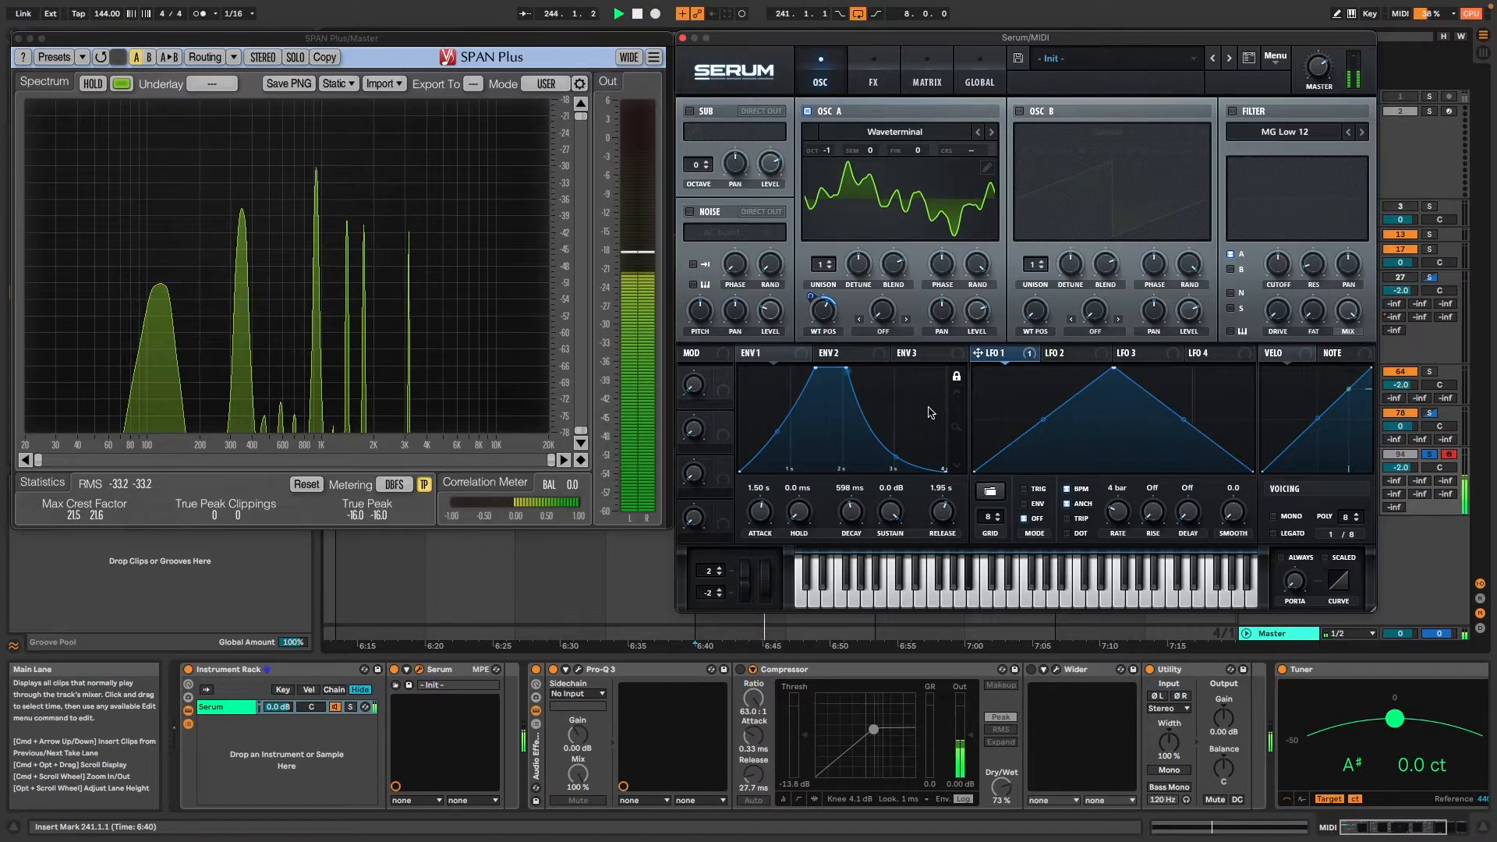
pyautogui.moveTo(818, 297); pyautogui.dragTo(812, 291)
pyautogui.press('space')
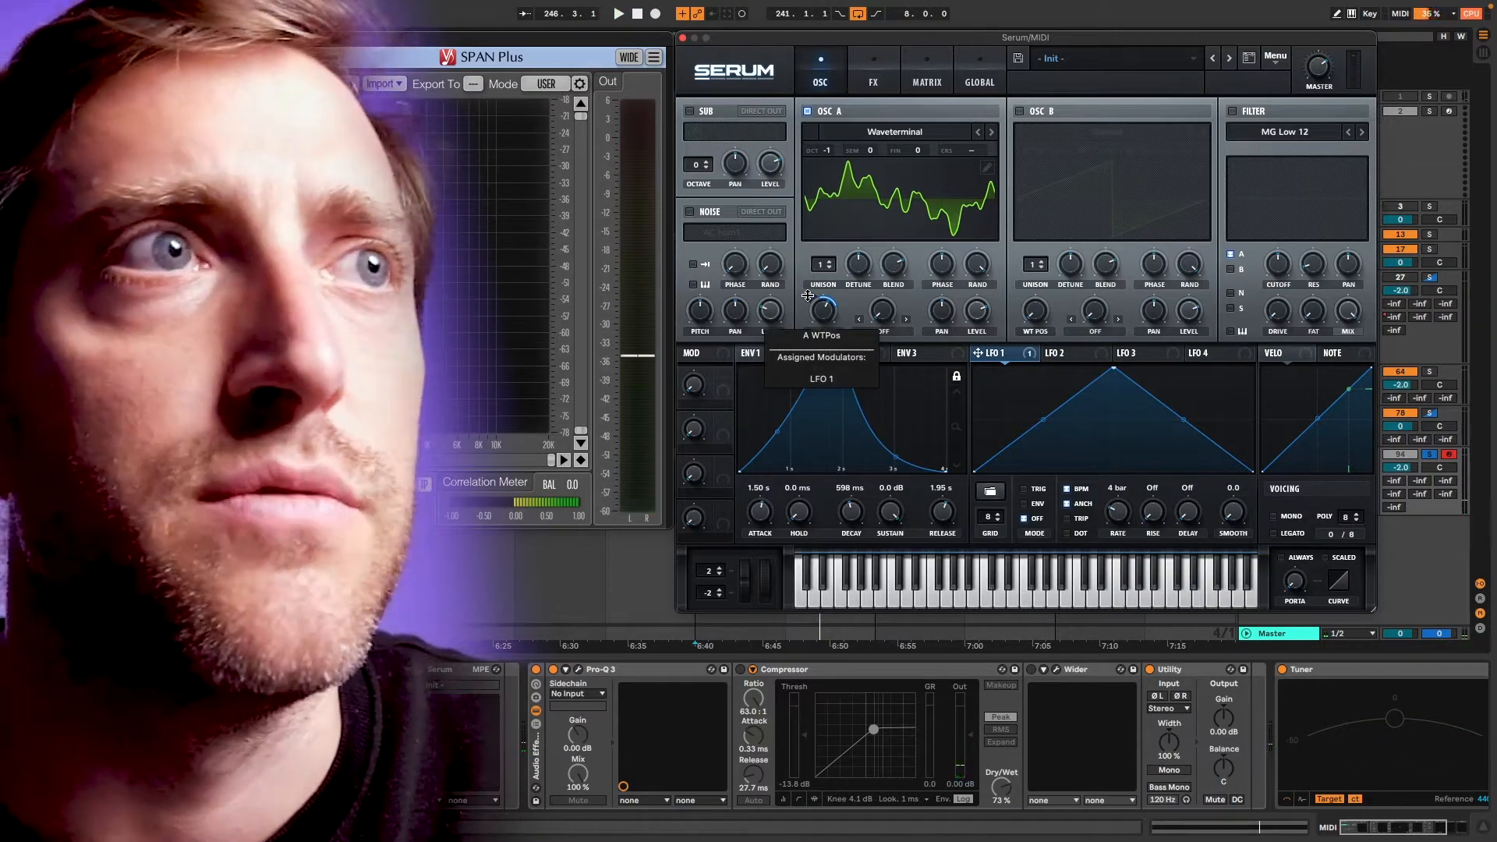
# Step: Enable oscillator B and load the Gremlin [SN] wavetable from the Spectral category
pyautogui.click(1018, 111)
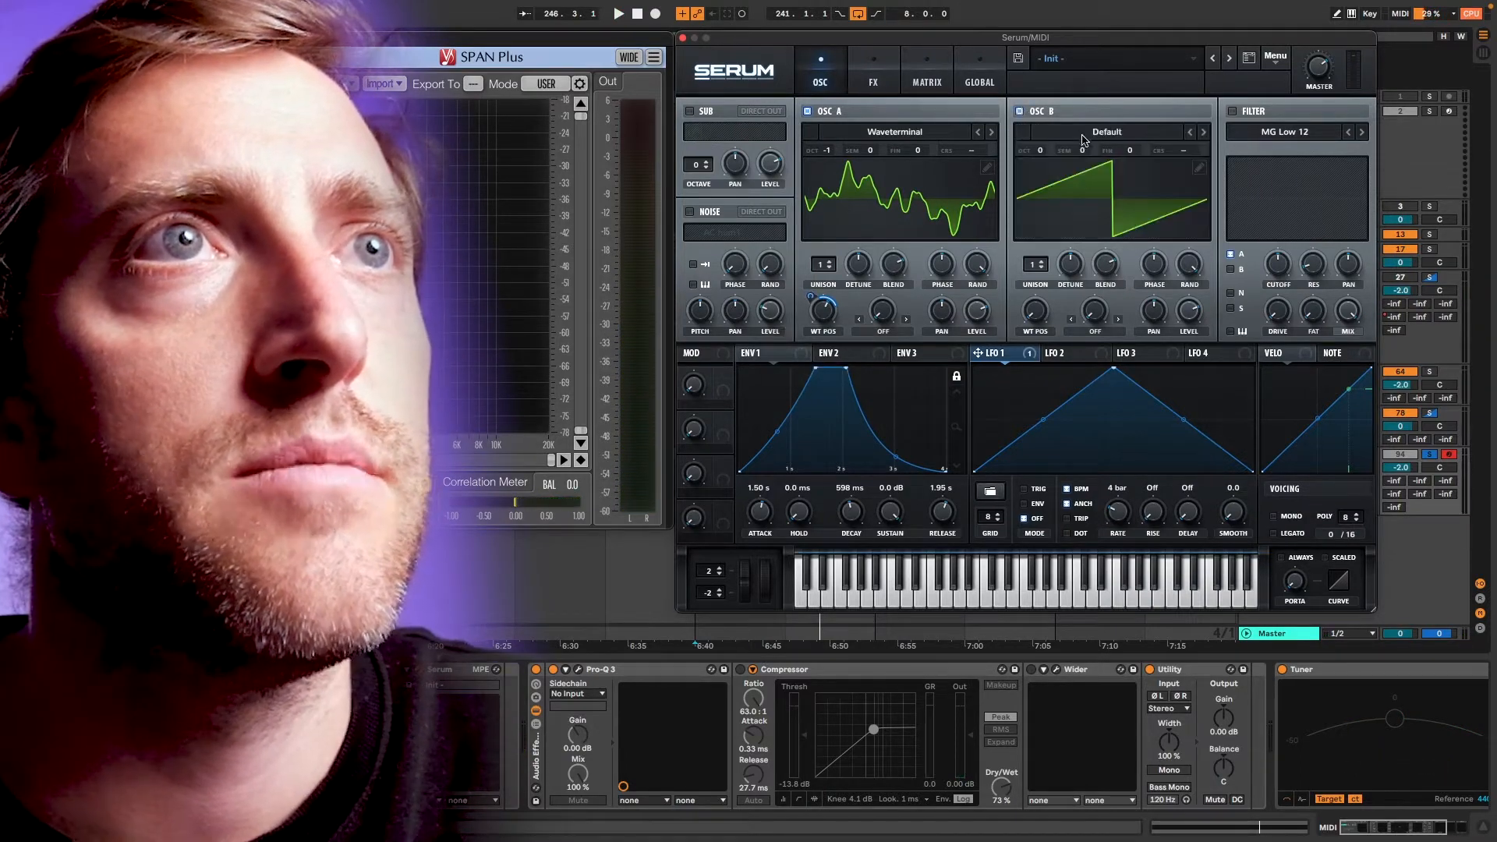
pyautogui.click(1108, 132)
pyautogui.moveTo(1114, 361)
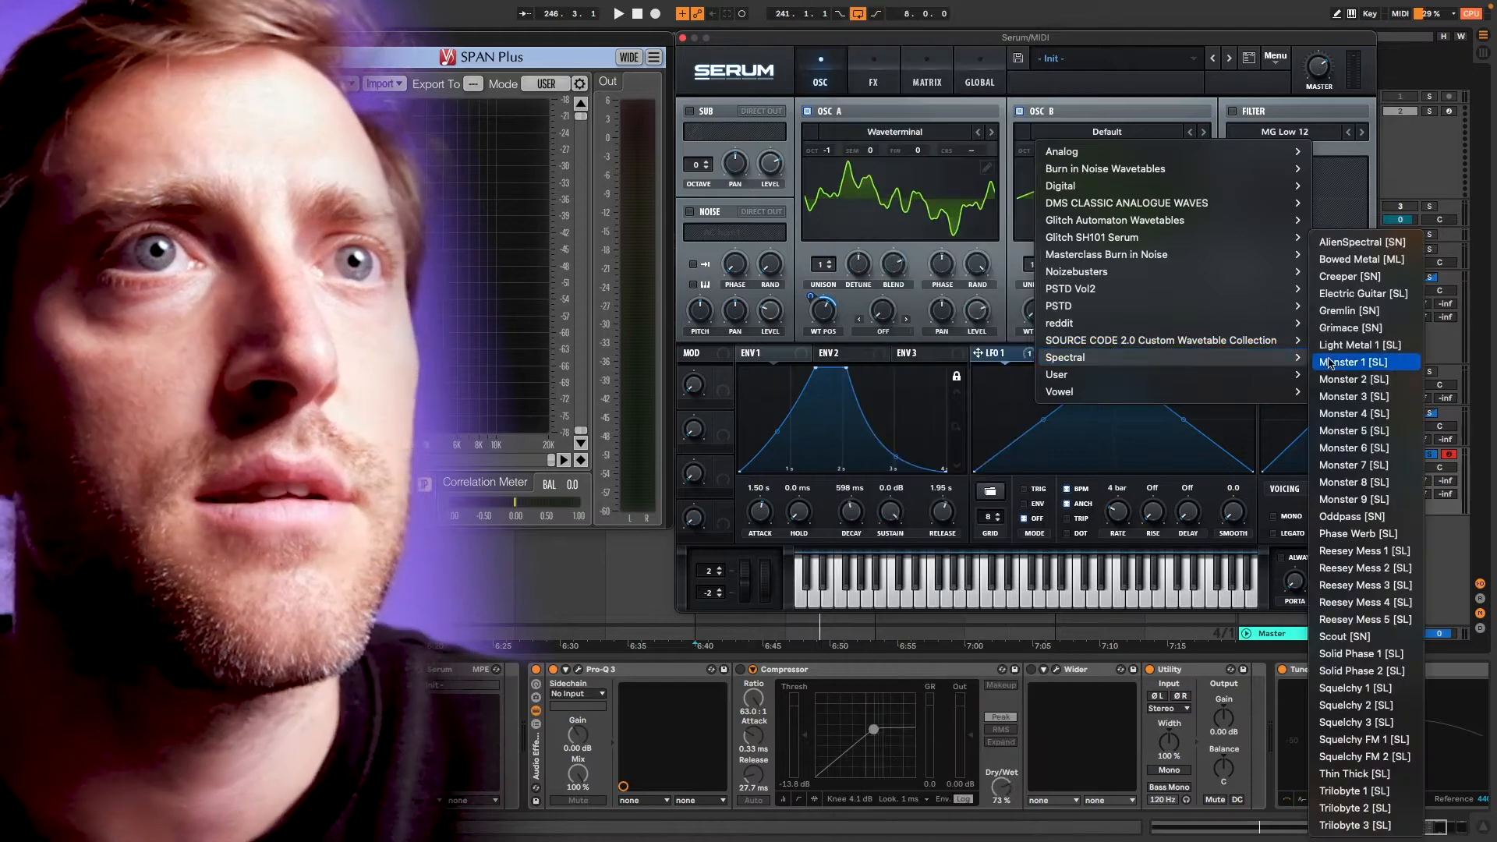
pyautogui.click(1357, 312)
# Step: Set oscillator B to octave -2 and audition its wavetable position sweep, returning the position to the start
pyautogui.press('space')
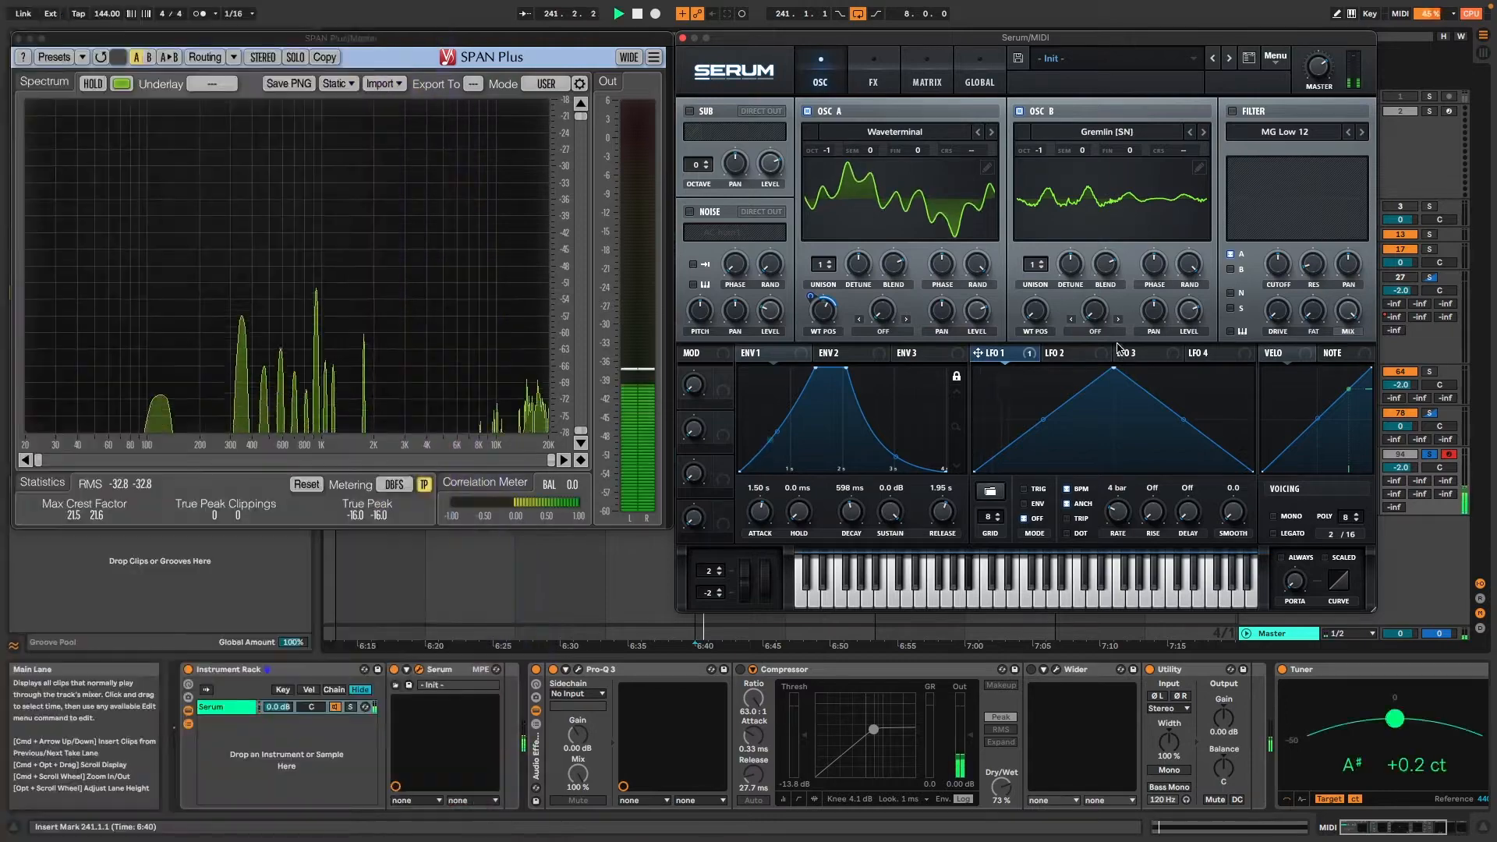
pyautogui.moveTo(1036, 311); pyautogui.dragTo(1054, 271)
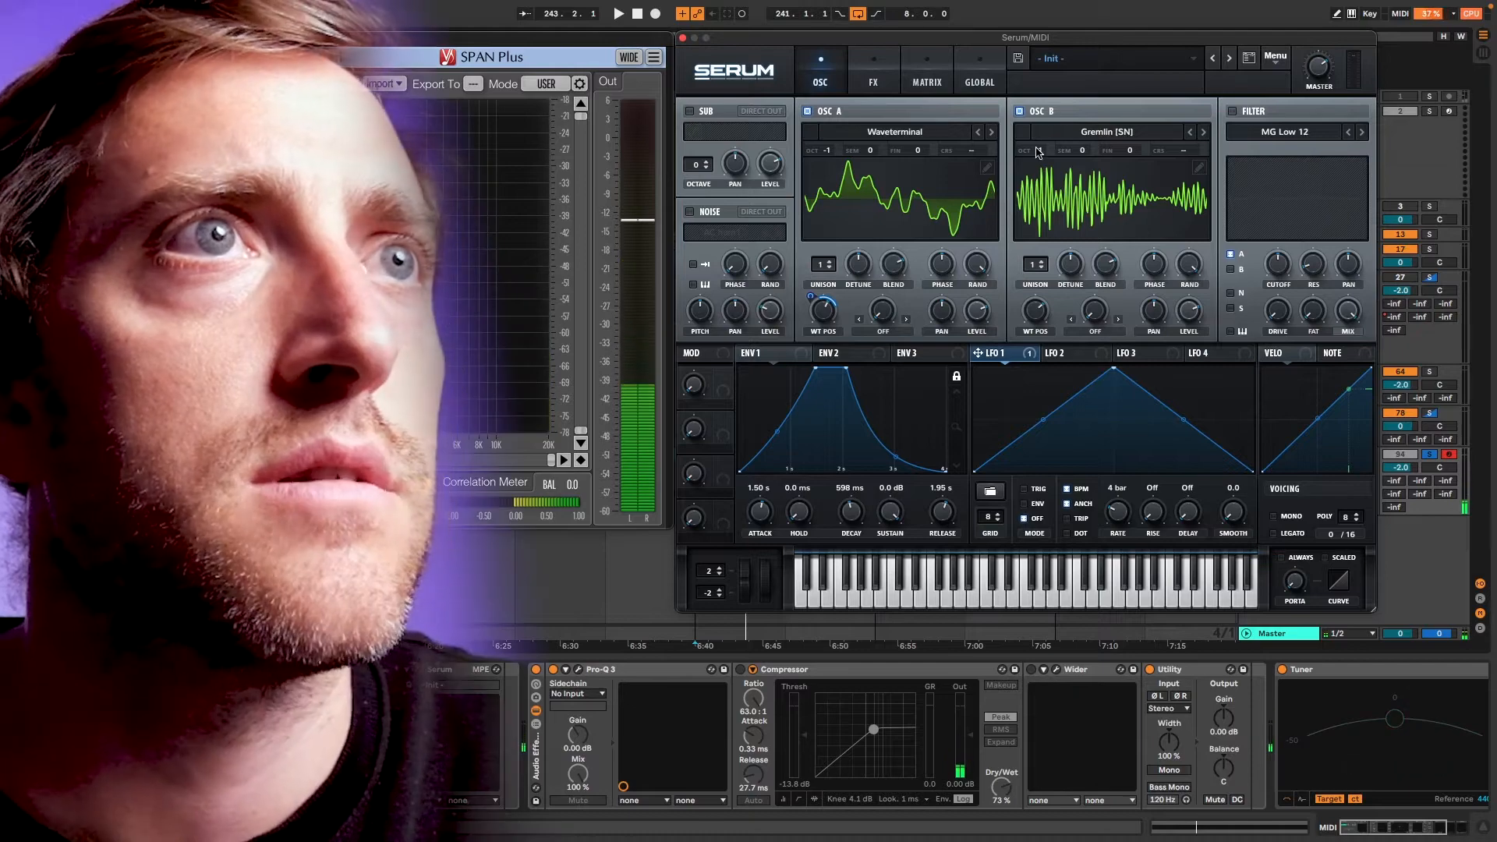
pyautogui.moveTo(1038, 150); pyautogui.dragTo(1038, 167)
pyautogui.press('space')
pyautogui.moveTo(1037, 314); pyautogui.dragTo(1026, 443)
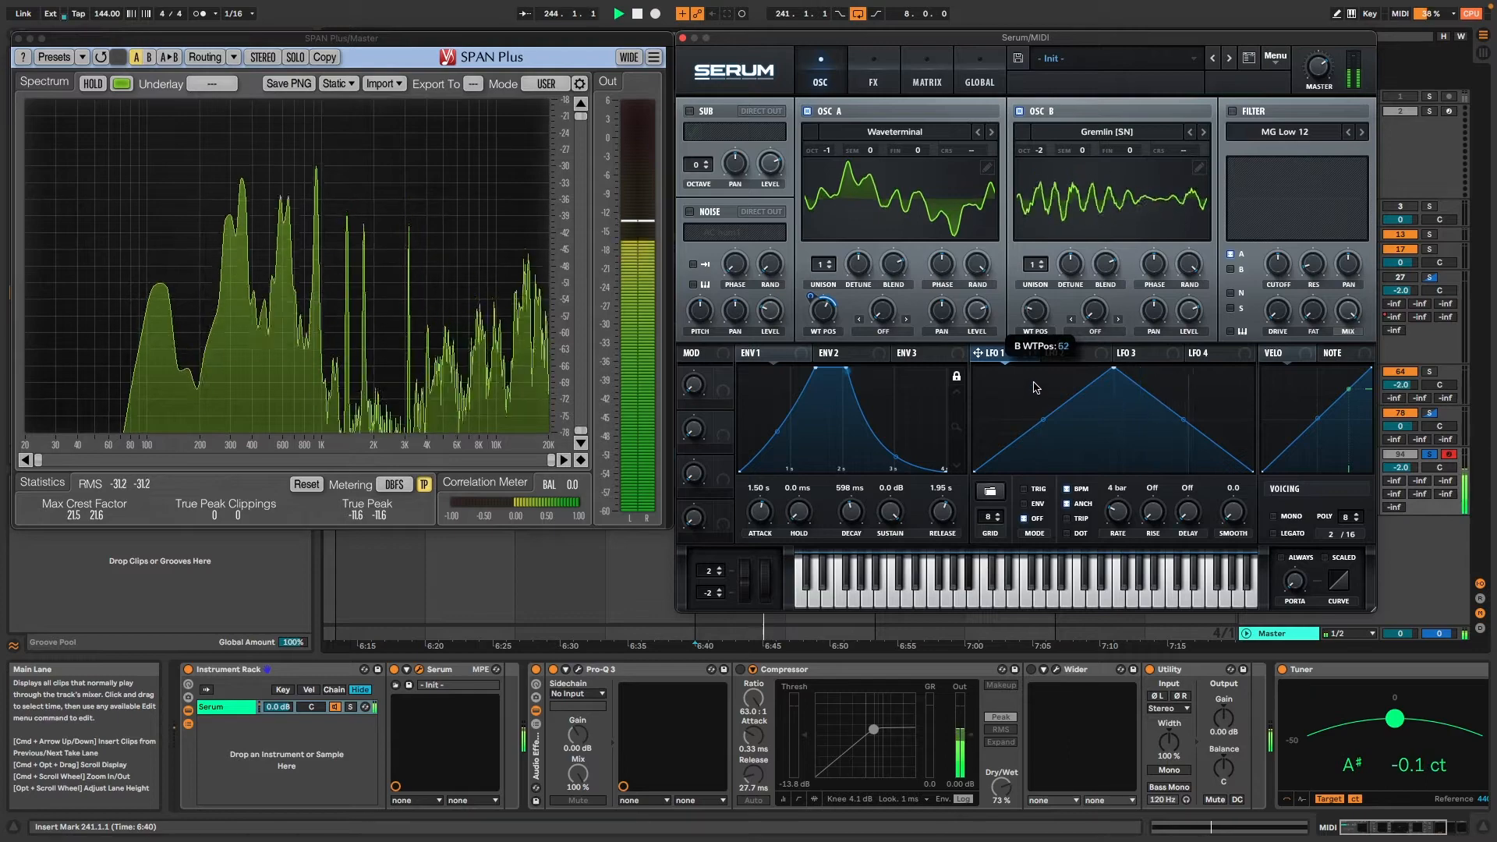
pyautogui.moveTo(1039, 361); pyautogui.dragTo(1039, 438)
pyautogui.press('space')
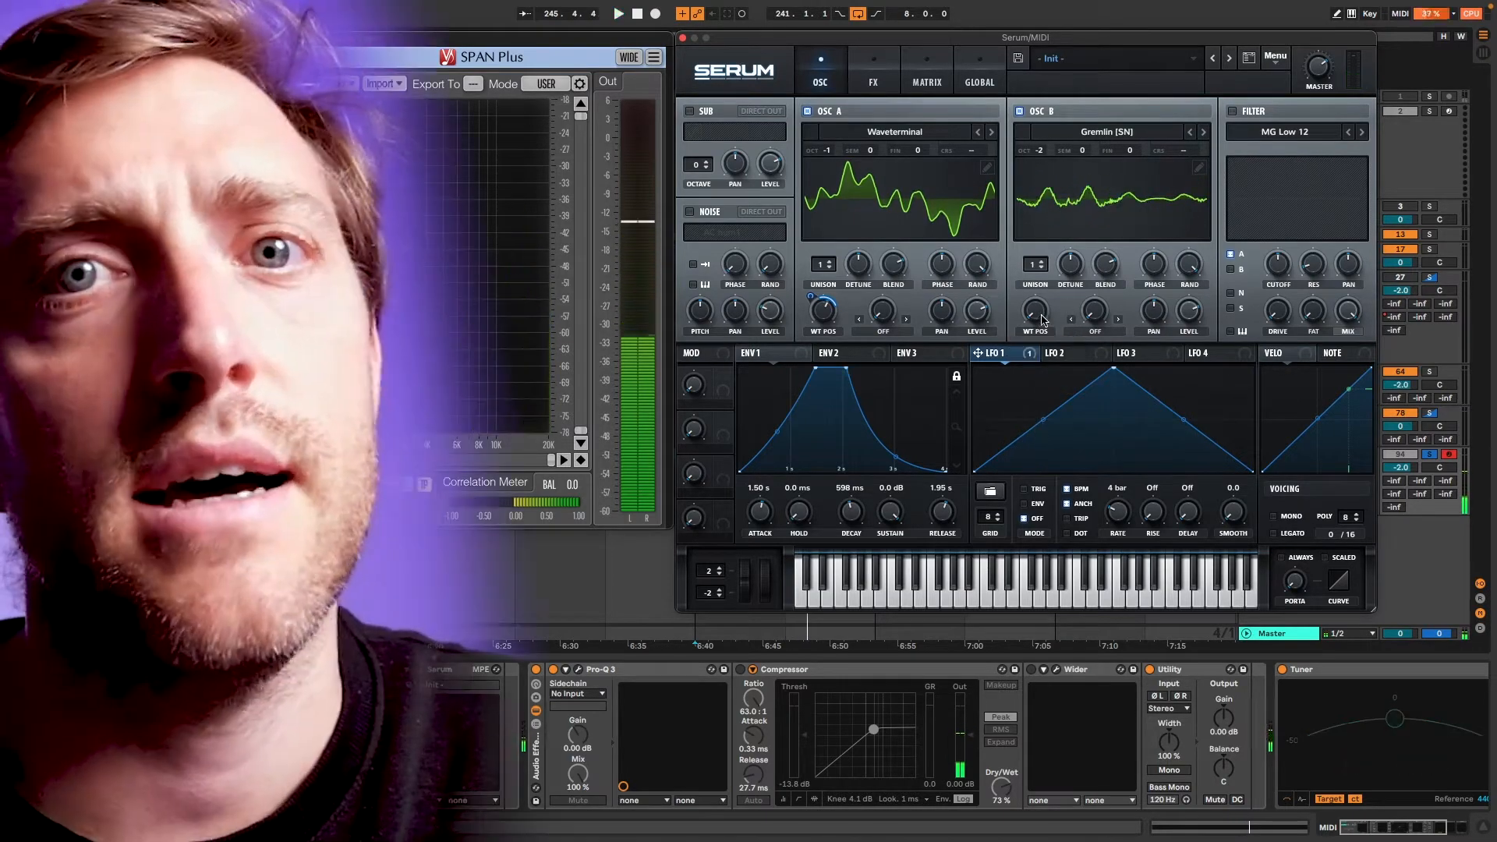
# Step: Modulate oscillator B's wavetable position with LFO 2, turn off its BPM sync, set its rate to 0.04 Hz and audition it
pyautogui.click(1054, 353)
pyautogui.moveTo(1050, 354); pyautogui.dragTo(1035, 311)
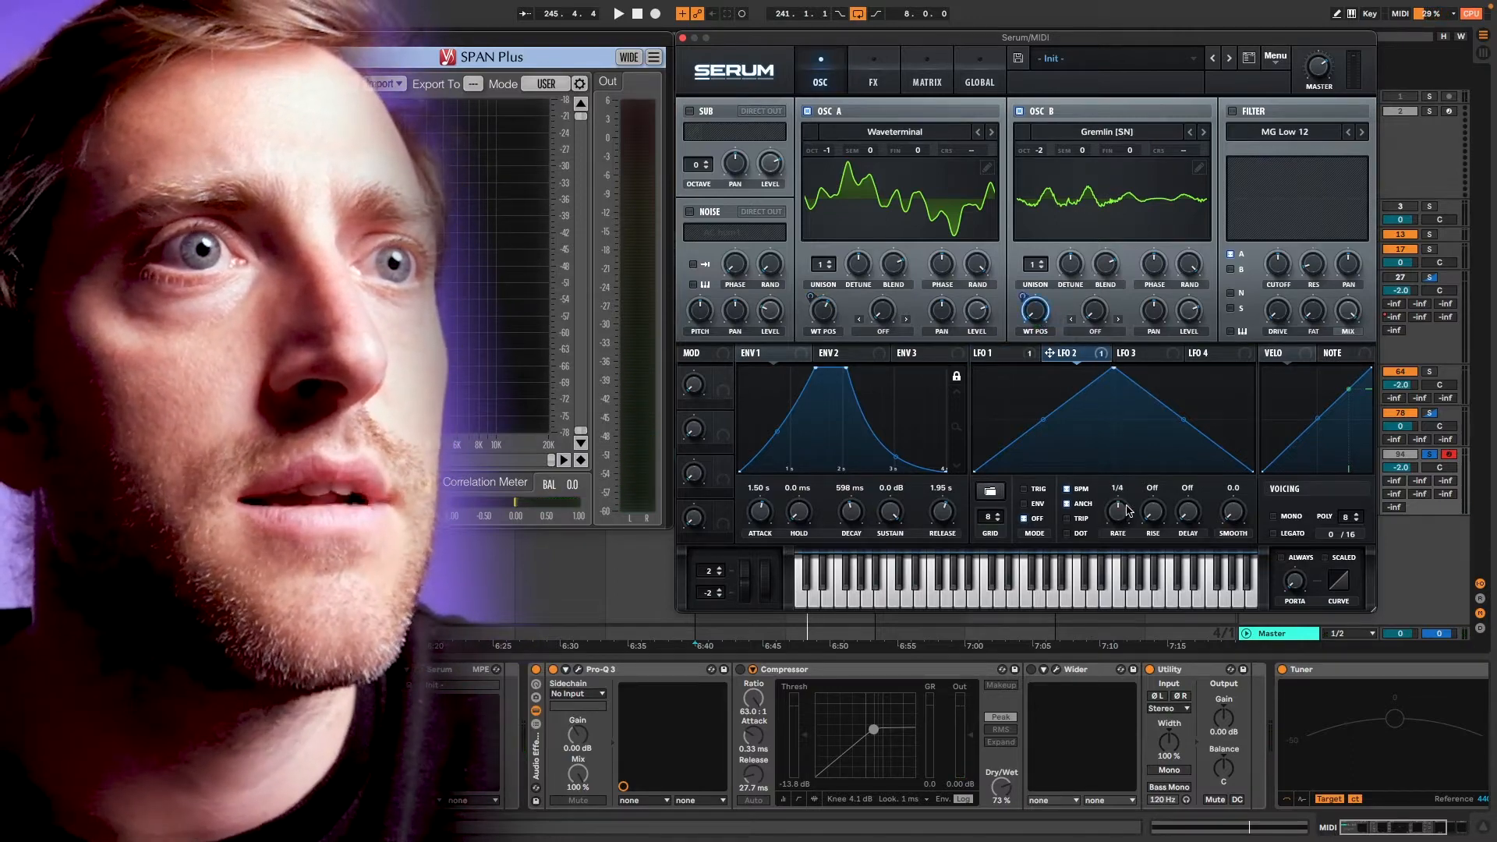
pyautogui.moveTo(1117, 512); pyautogui.dragTo(1092, 607)
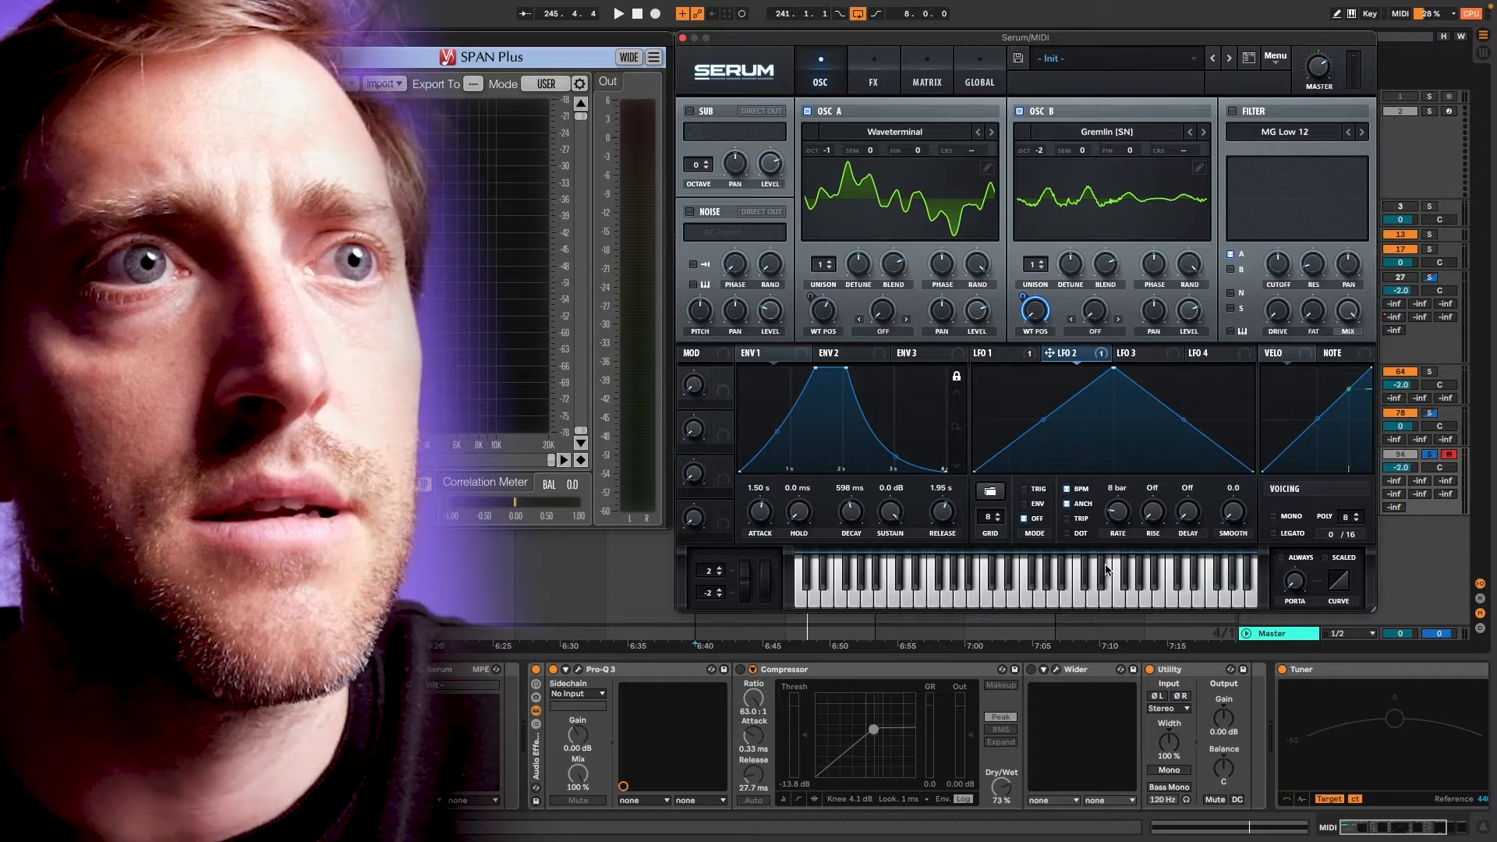
pyautogui.click(1067, 489)
pyautogui.moveTo(1125, 518); pyautogui.dragTo(1124, 523)
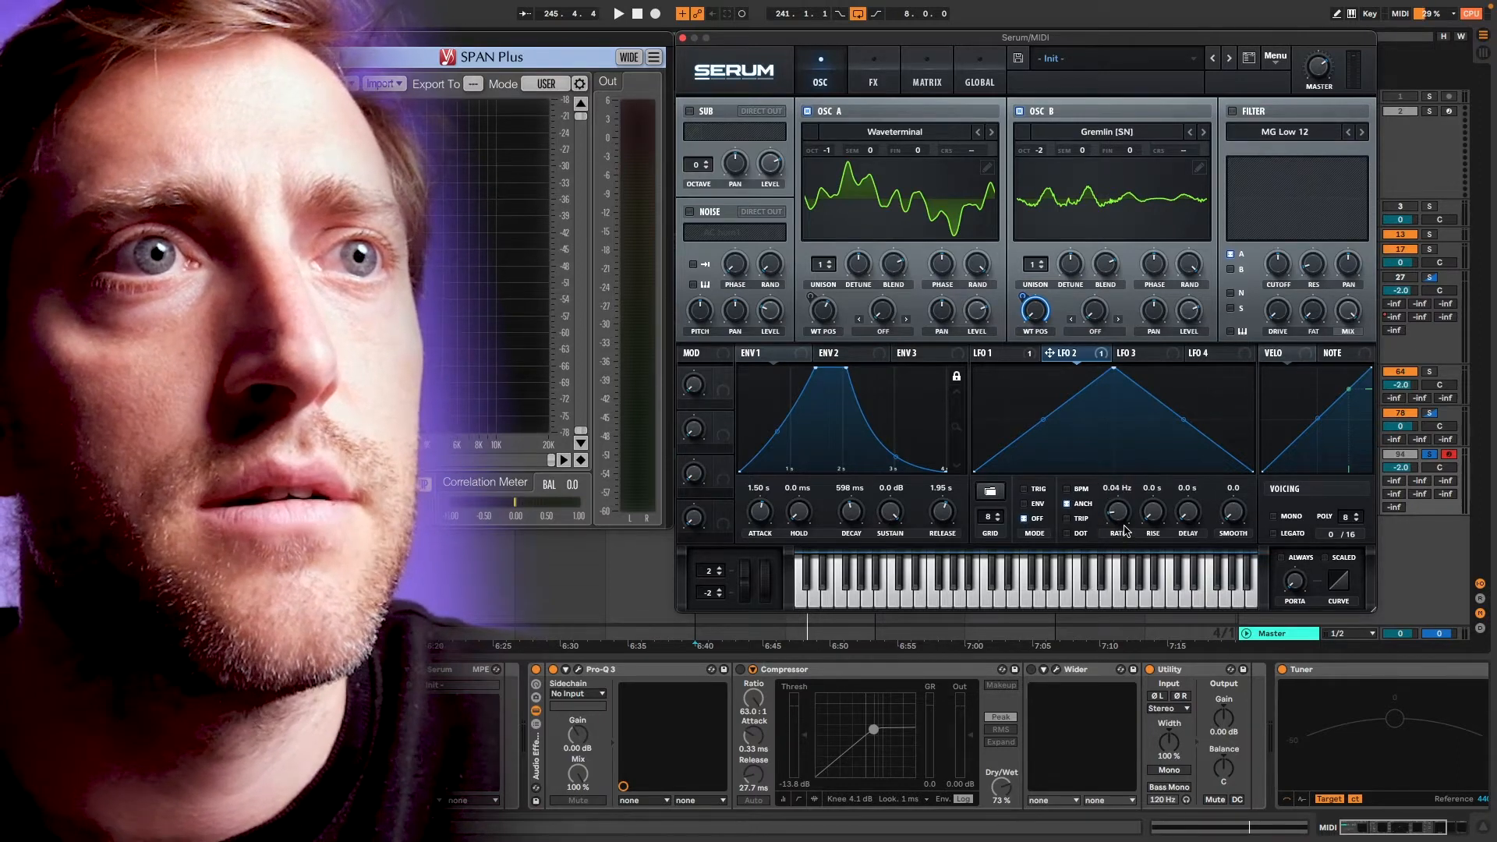
pyautogui.press('space')
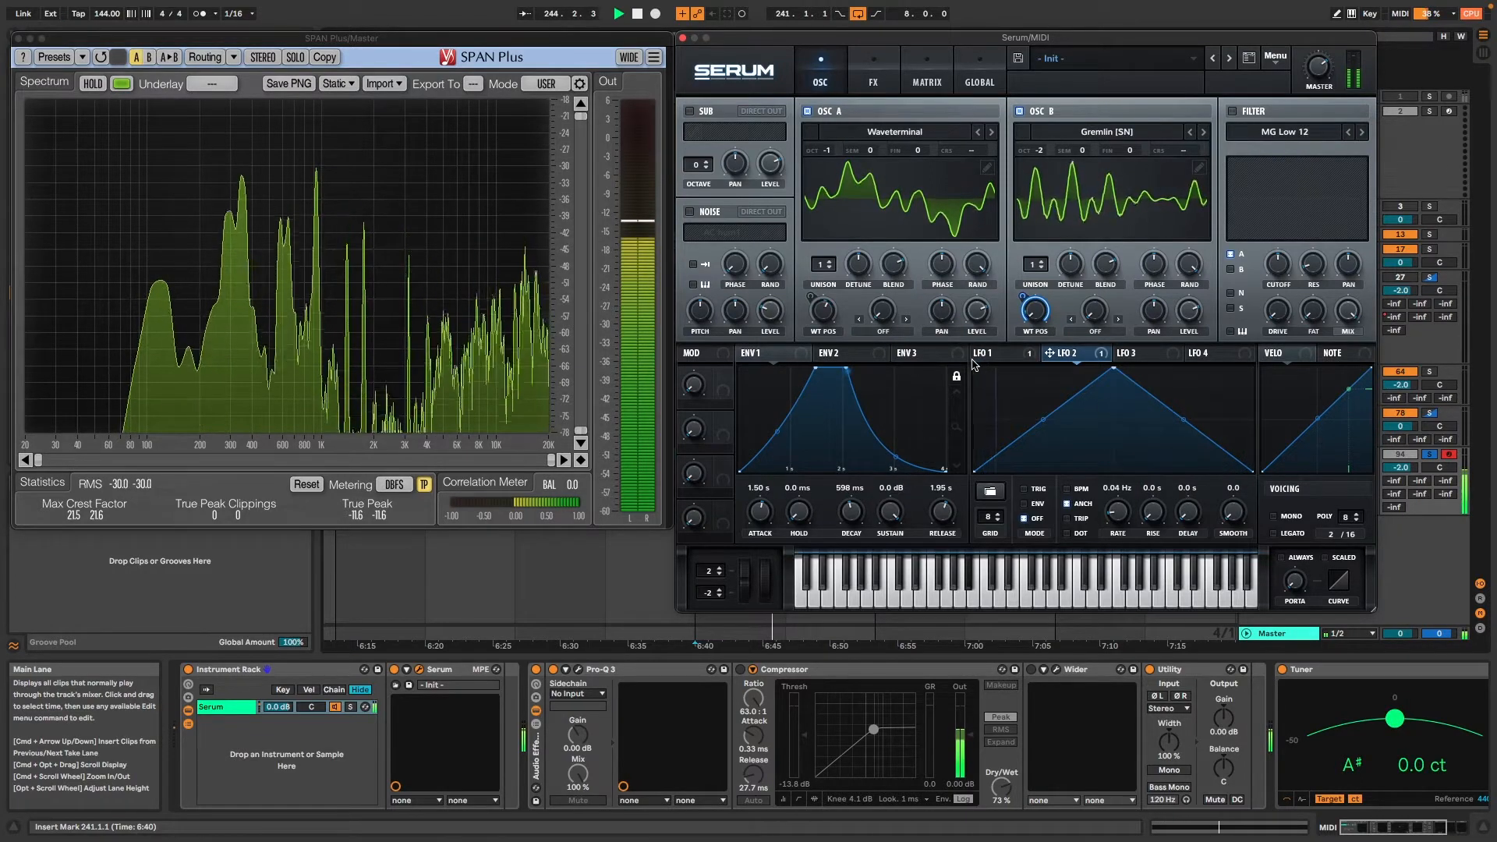
pyautogui.moveTo(973, 363)
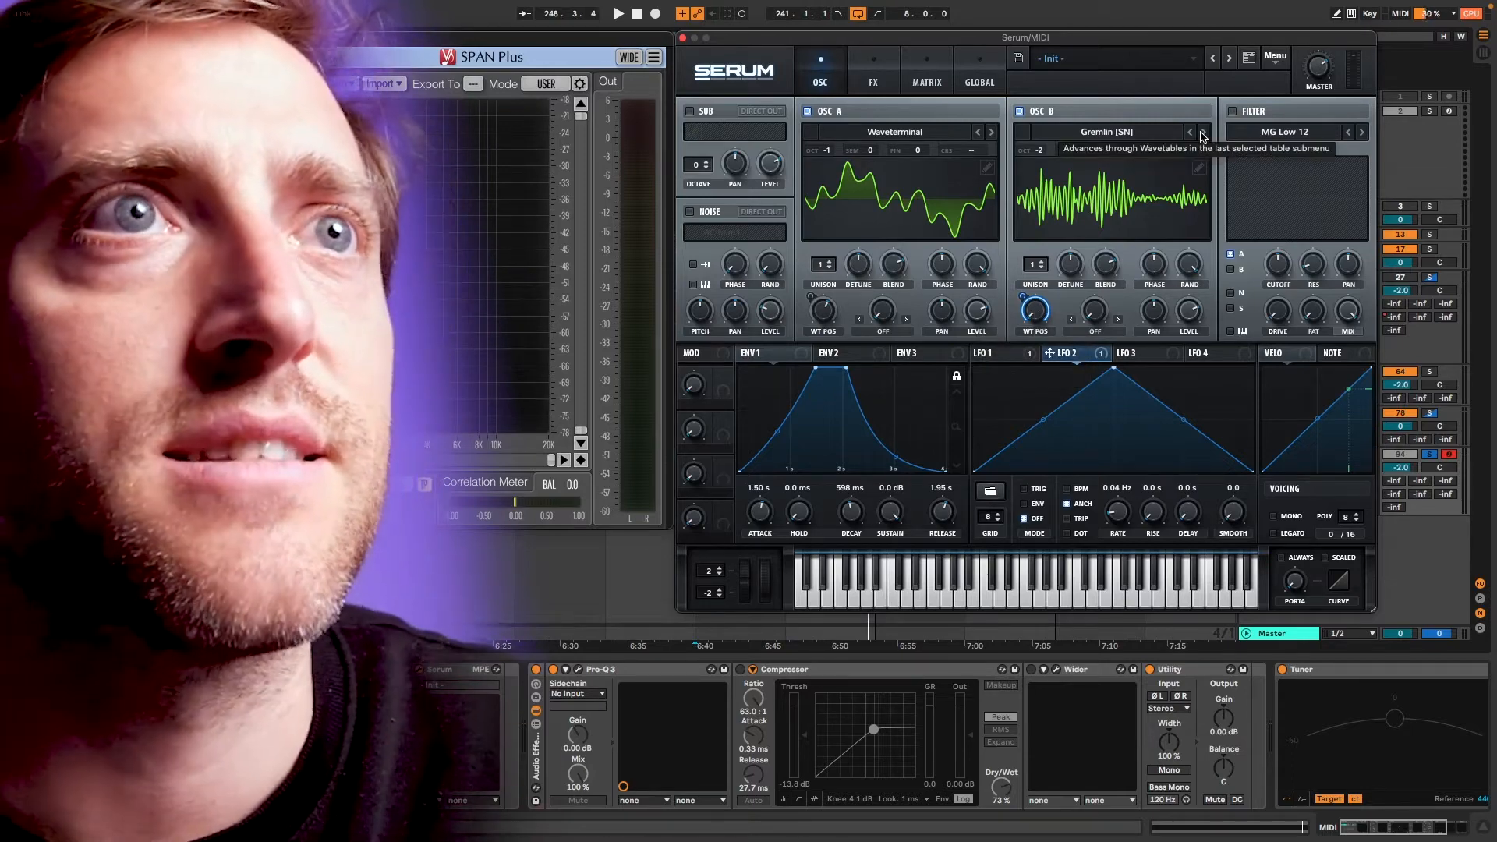
# Step: Route oscillator B into the filter, enable the MG Low 12 filter, and sweep its cutoff during playback, ending at a low frequency
pyautogui.click(1230, 271)
pyautogui.click(1233, 111)
pyautogui.press('space')
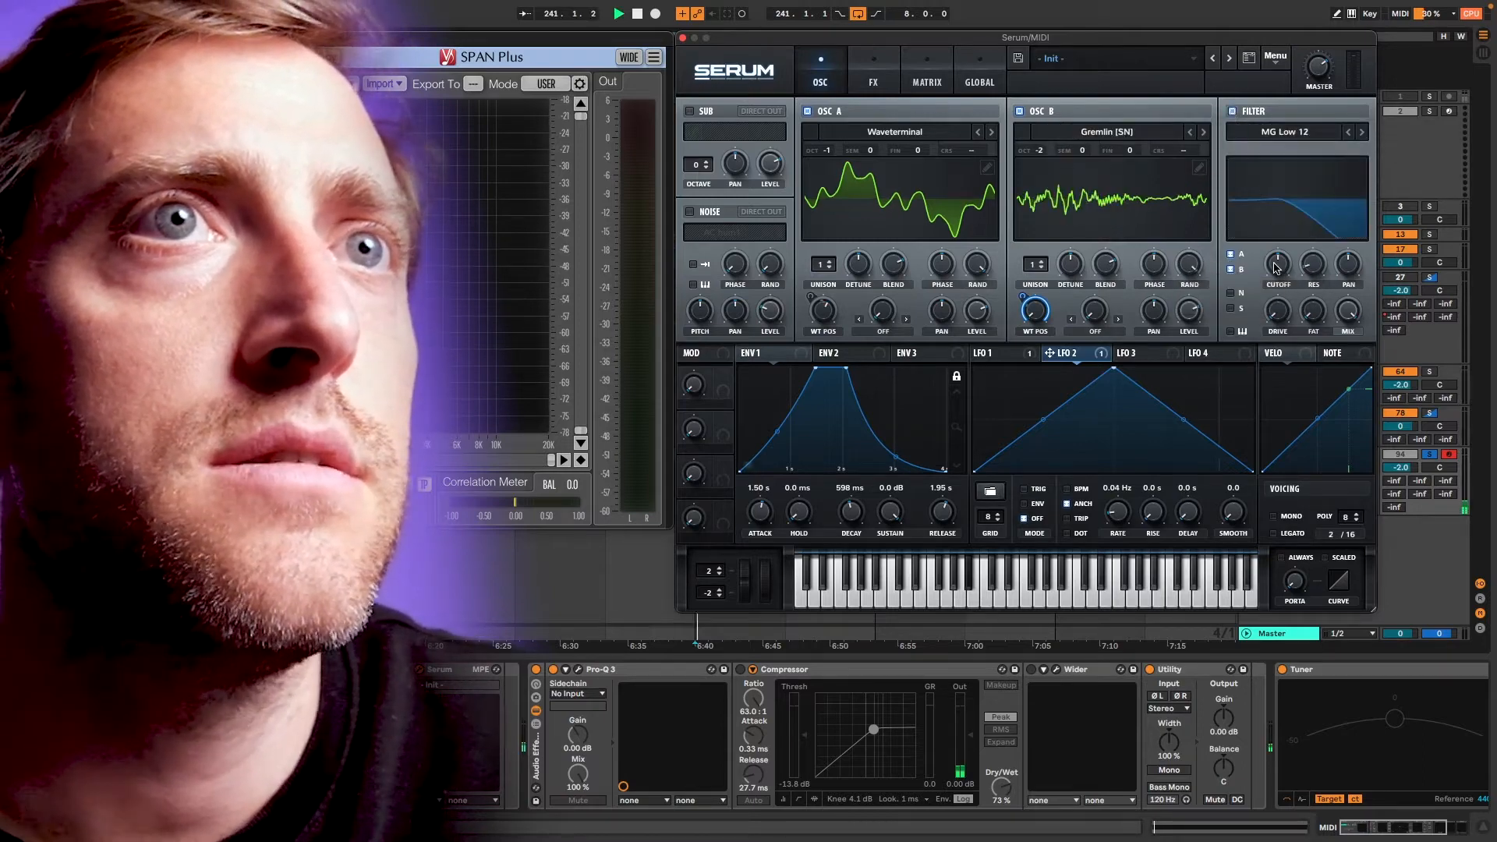
pyautogui.moveTo(1275, 266); pyautogui.dragTo(1274, 283)
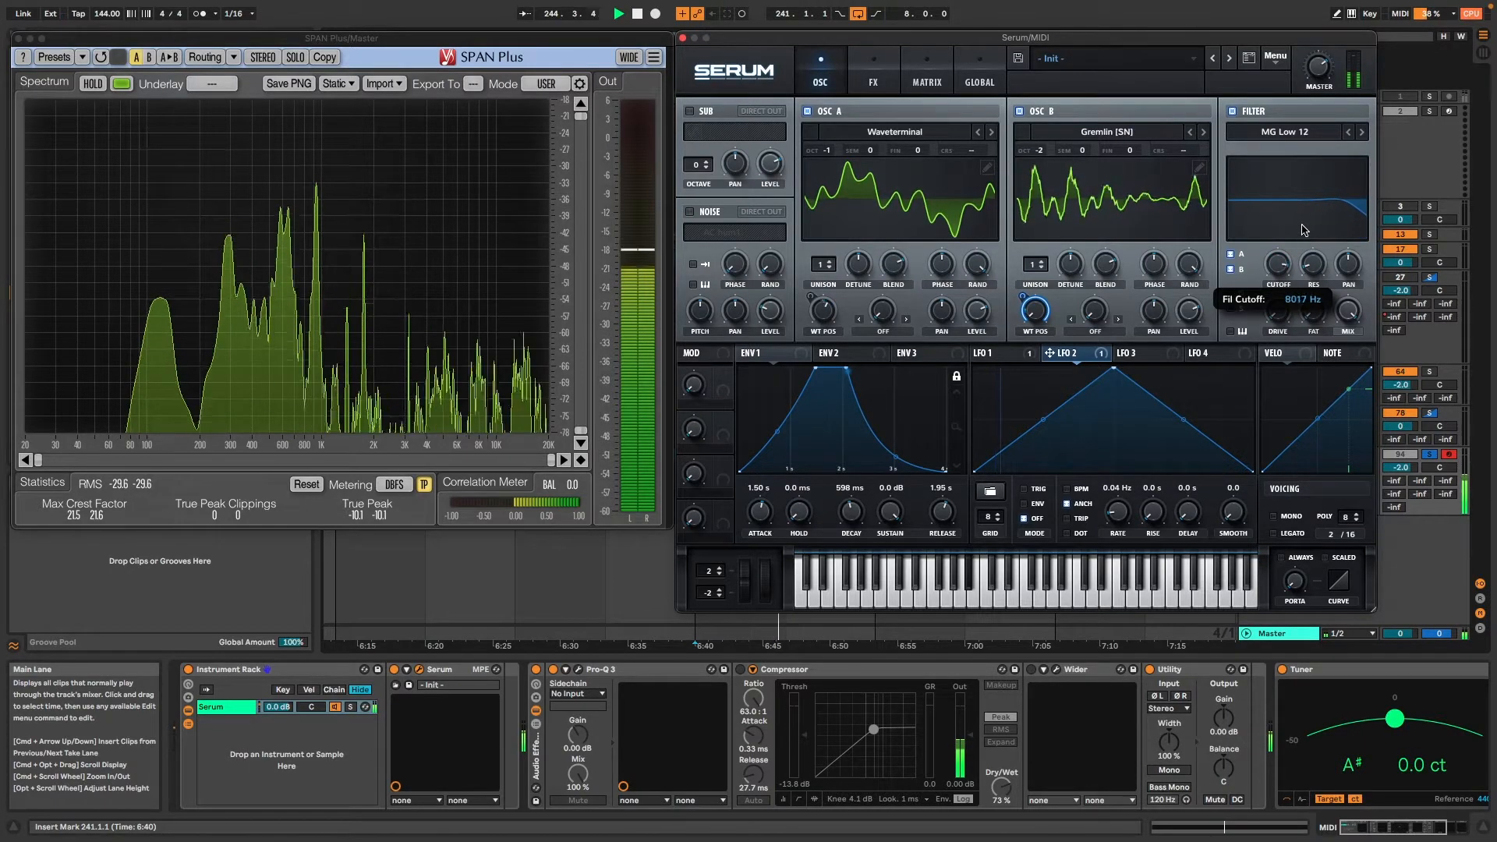
pyautogui.moveTo(1304, 231); pyautogui.dragTo(1241, 310)
pyautogui.press('space')
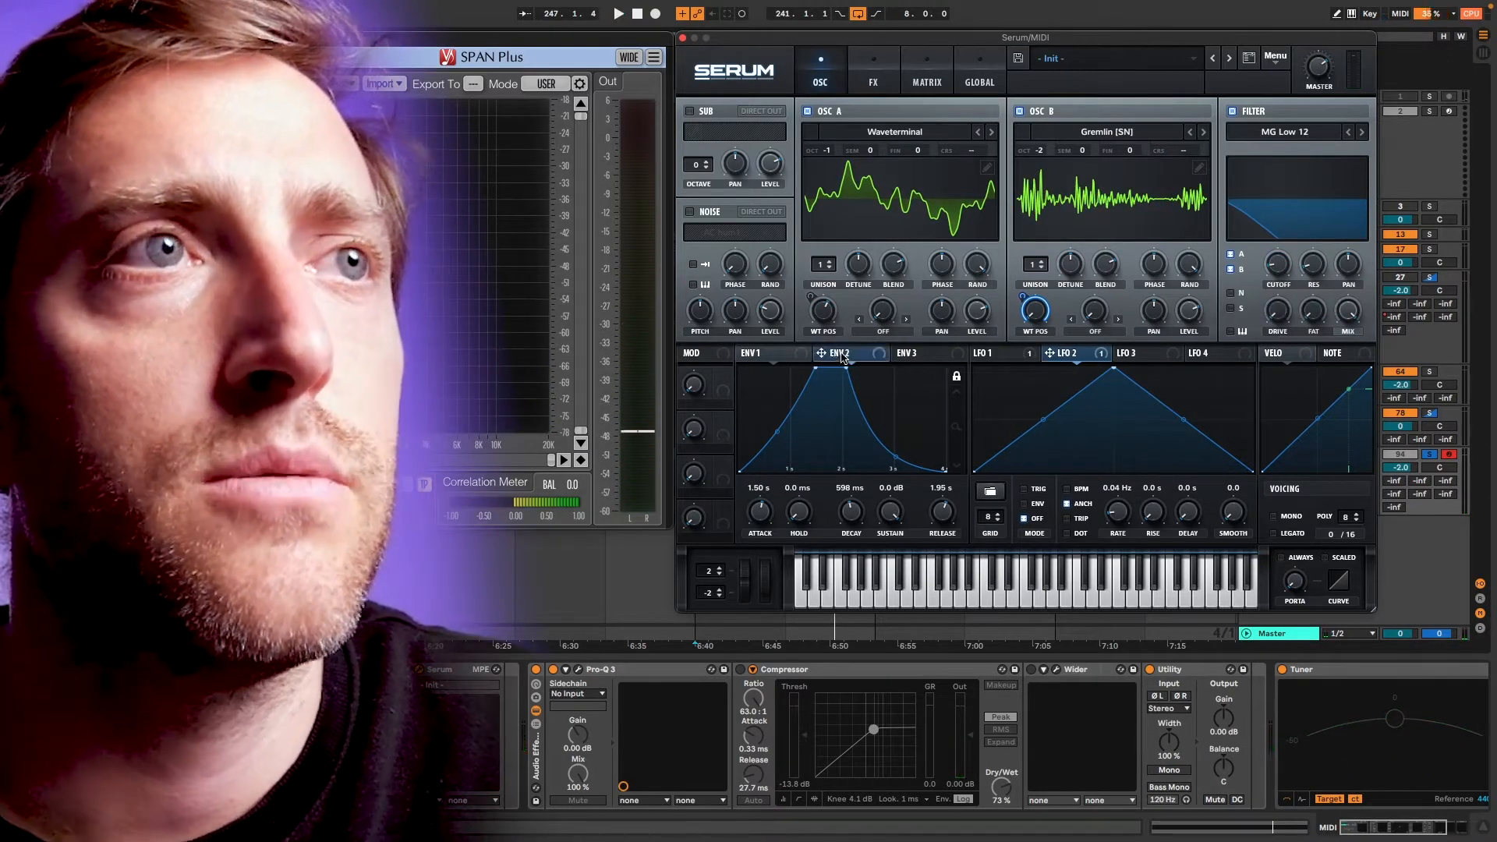
# Step: Modulate the filter cutoff with Envelope 2, set its attack to 1.87 s, decay to 660 ms and release to 2.49 s, and audition it
pyautogui.click(842, 355)
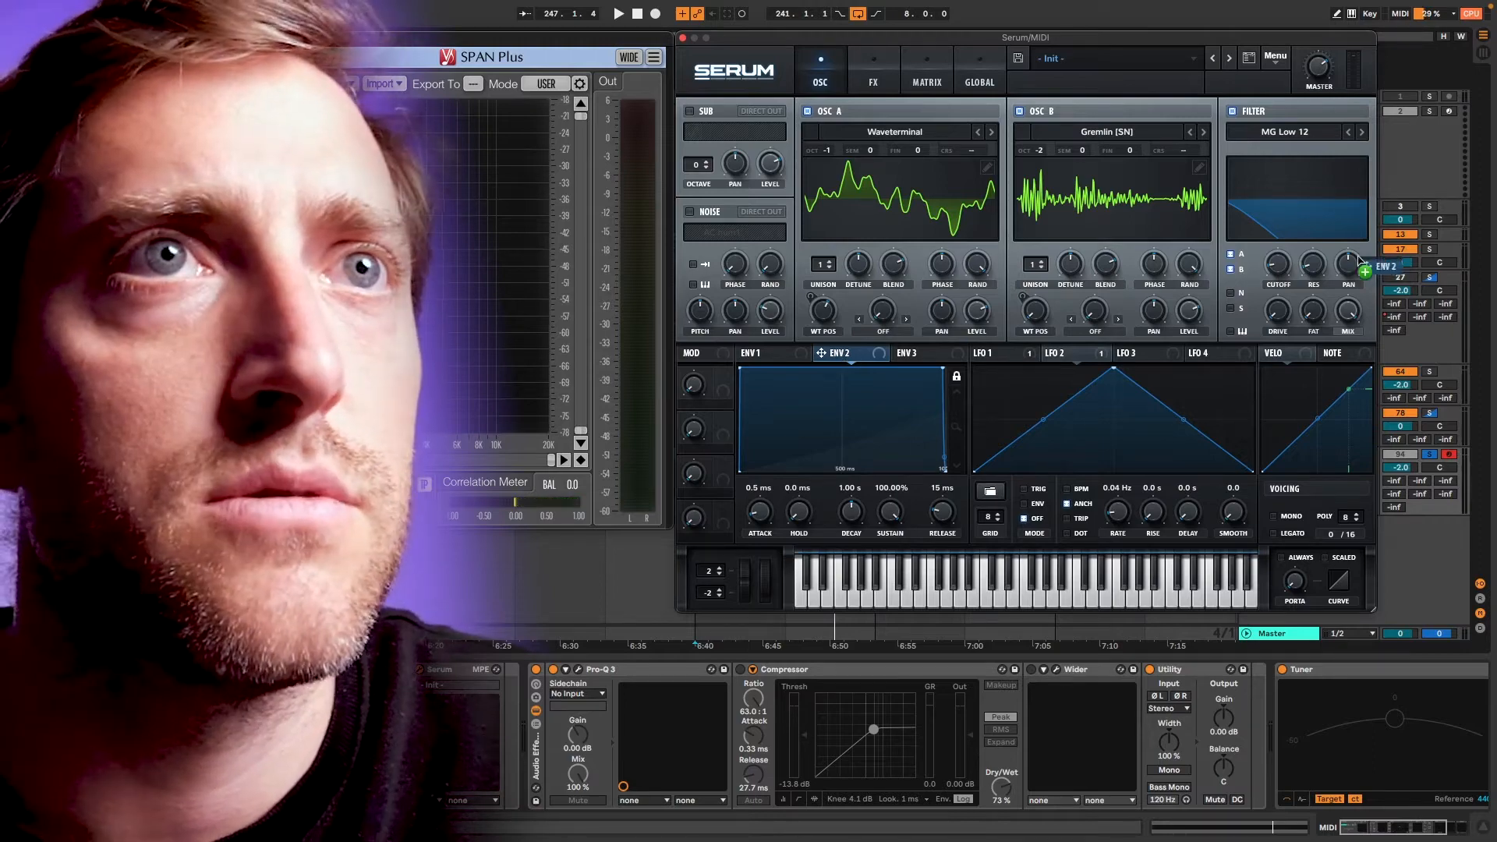
pyautogui.moveTo(1267, 250); pyautogui.dragTo(1323, 237)
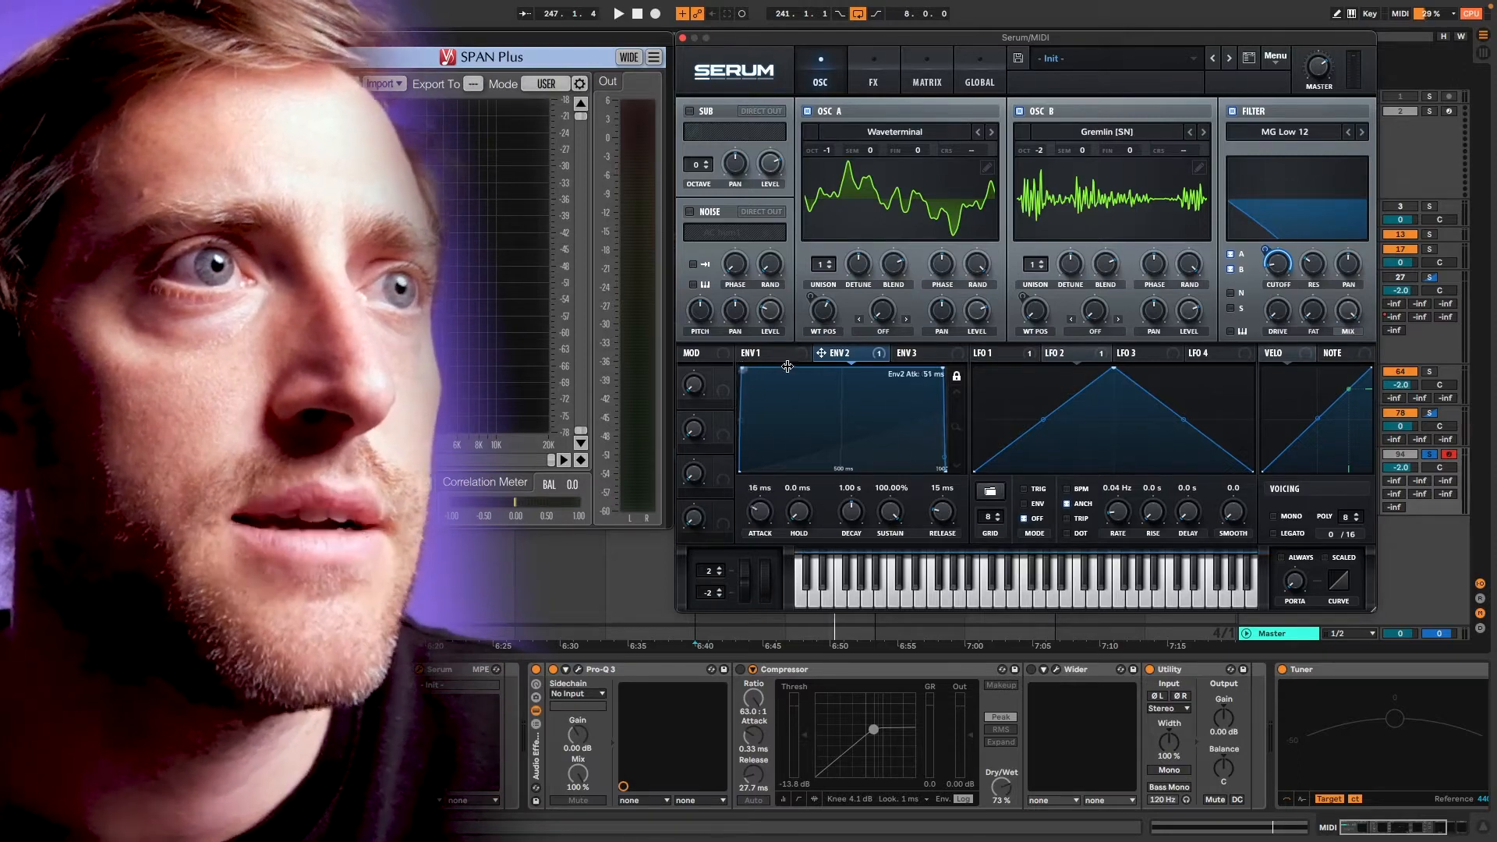
pyautogui.moveTo(788, 367); pyautogui.dragTo(921, 367)
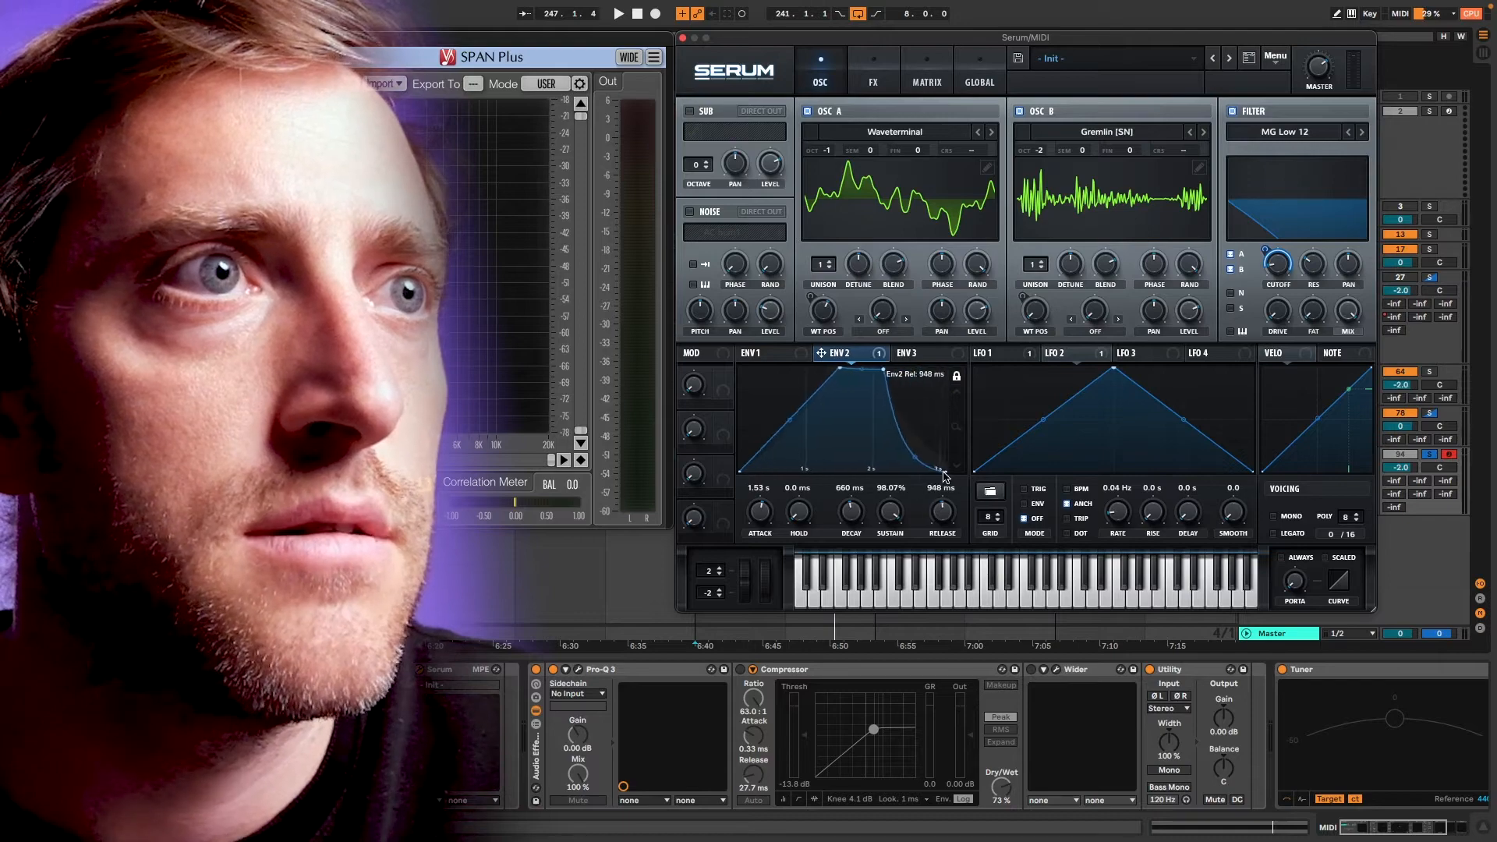
pyautogui.moveTo(943, 476); pyautogui.dragTo(948, 460)
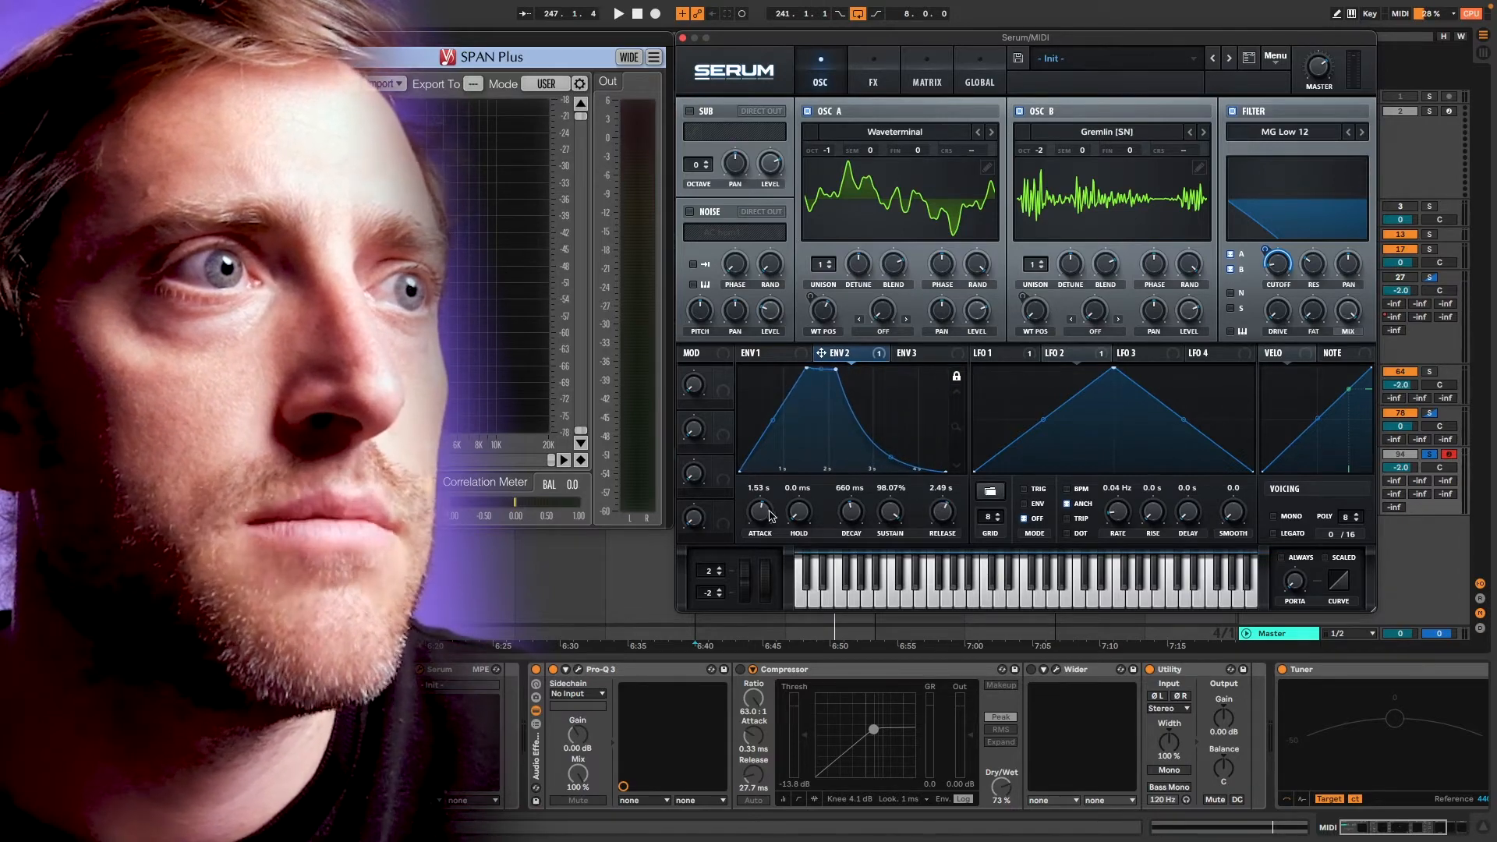
pyautogui.press('space')
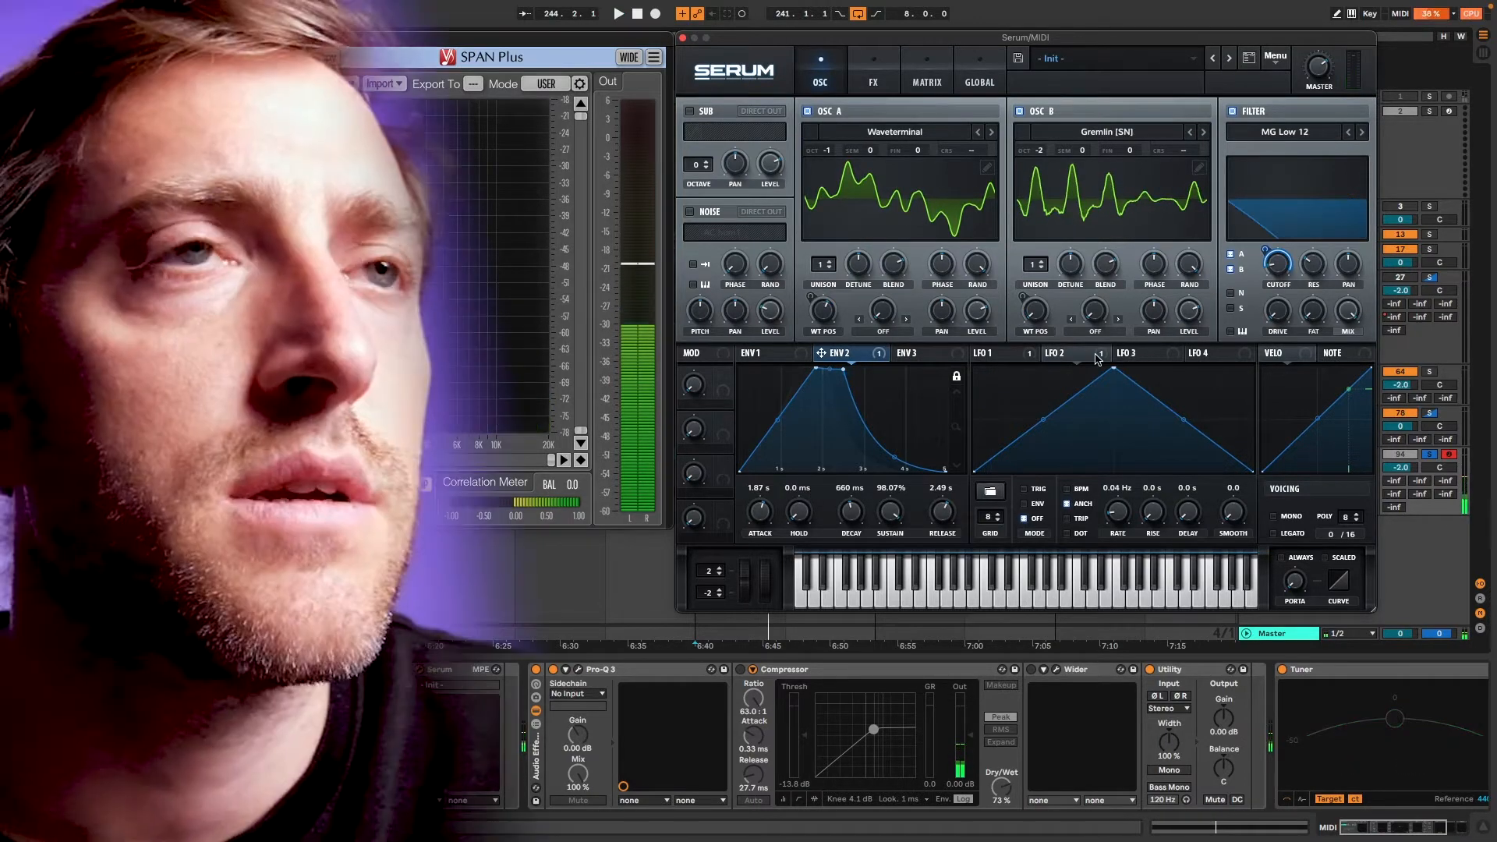
# Step: Modulate the filter cutoff with LFO 3 at a 1/8 rate, reduce the modulation depth to 12, and audition the result
pyautogui.click(1147, 353)
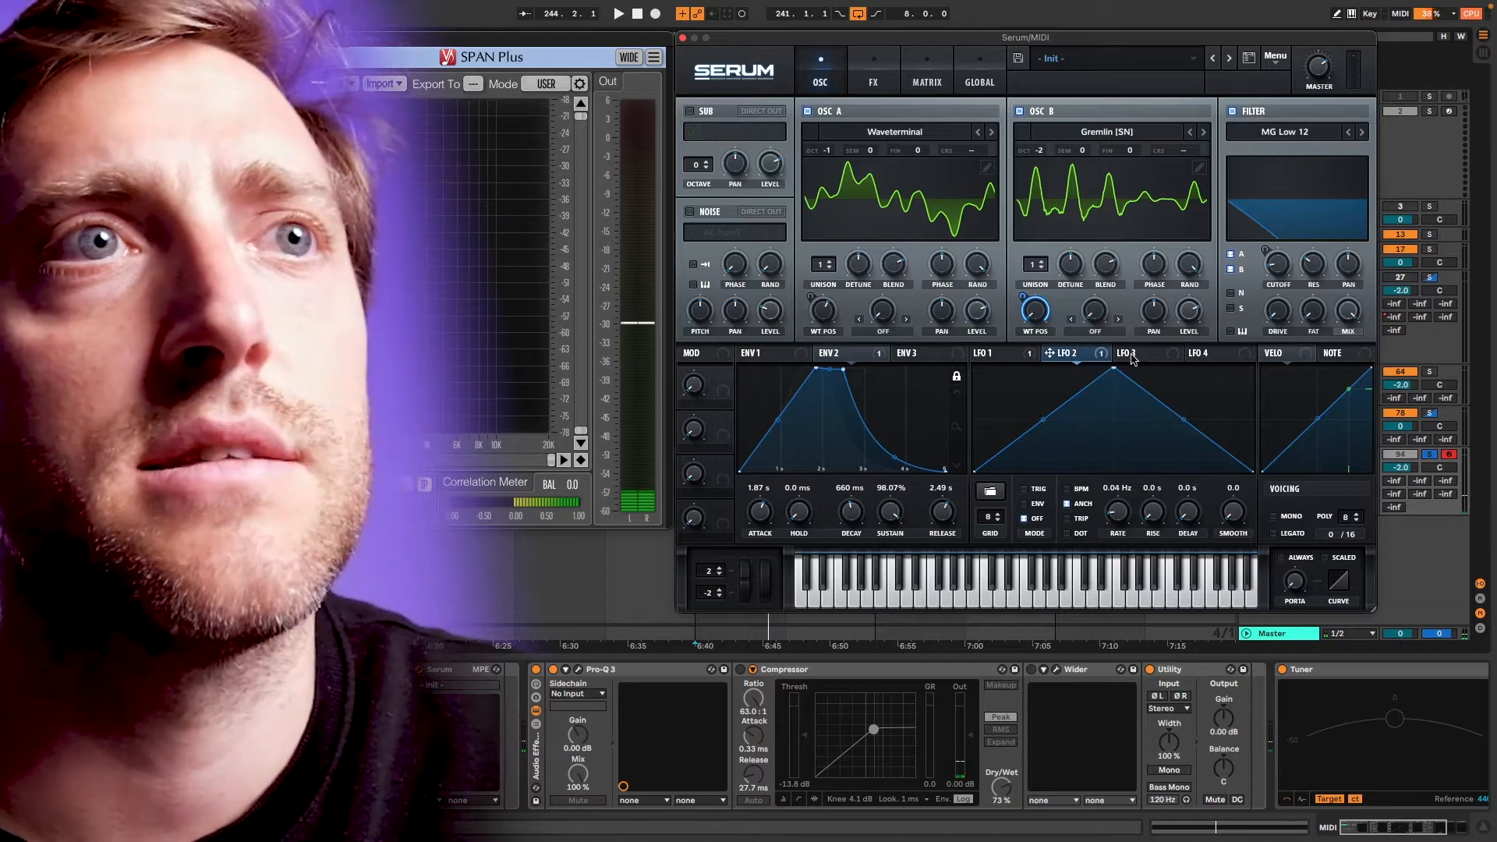
pyautogui.moveTo(1160, 358); pyautogui.dragTo(1261, 304)
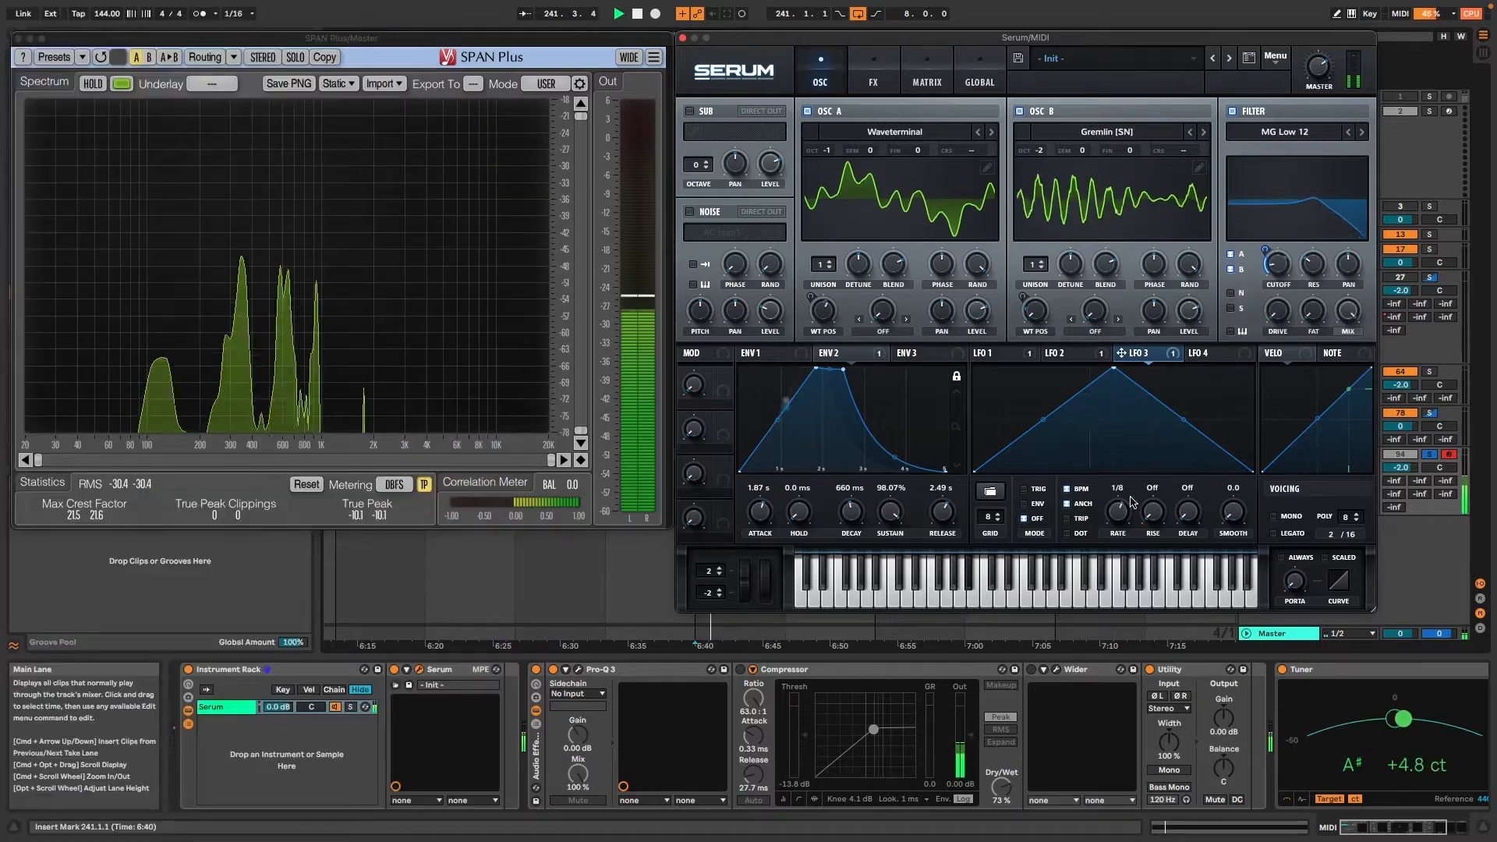
pyautogui.moveTo(1131, 515); pyautogui.dragTo(1129, 518)
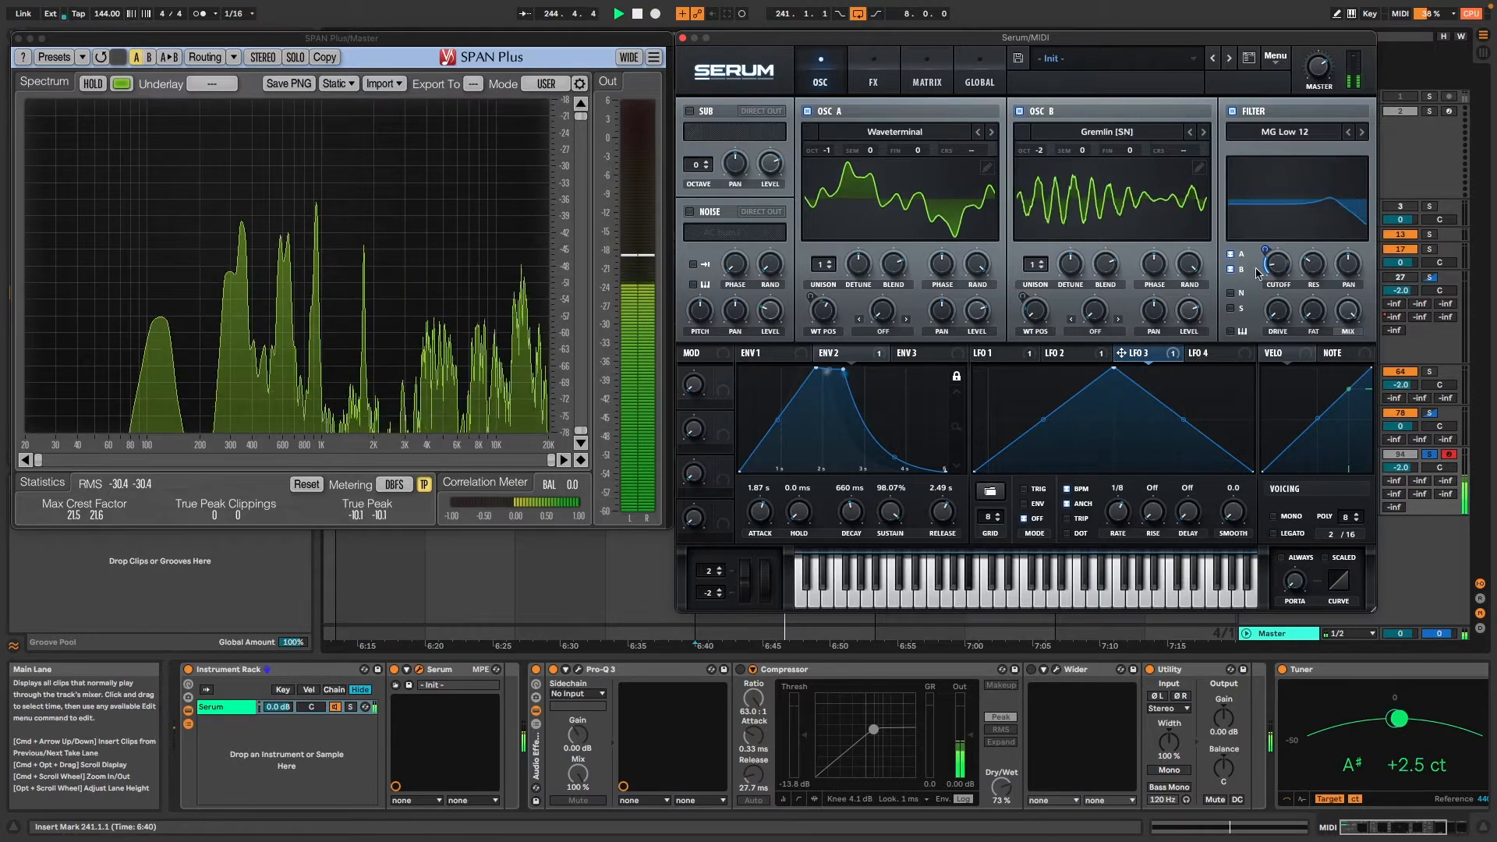
pyautogui.moveTo(1265, 246); pyautogui.dragTo(1265, 253)
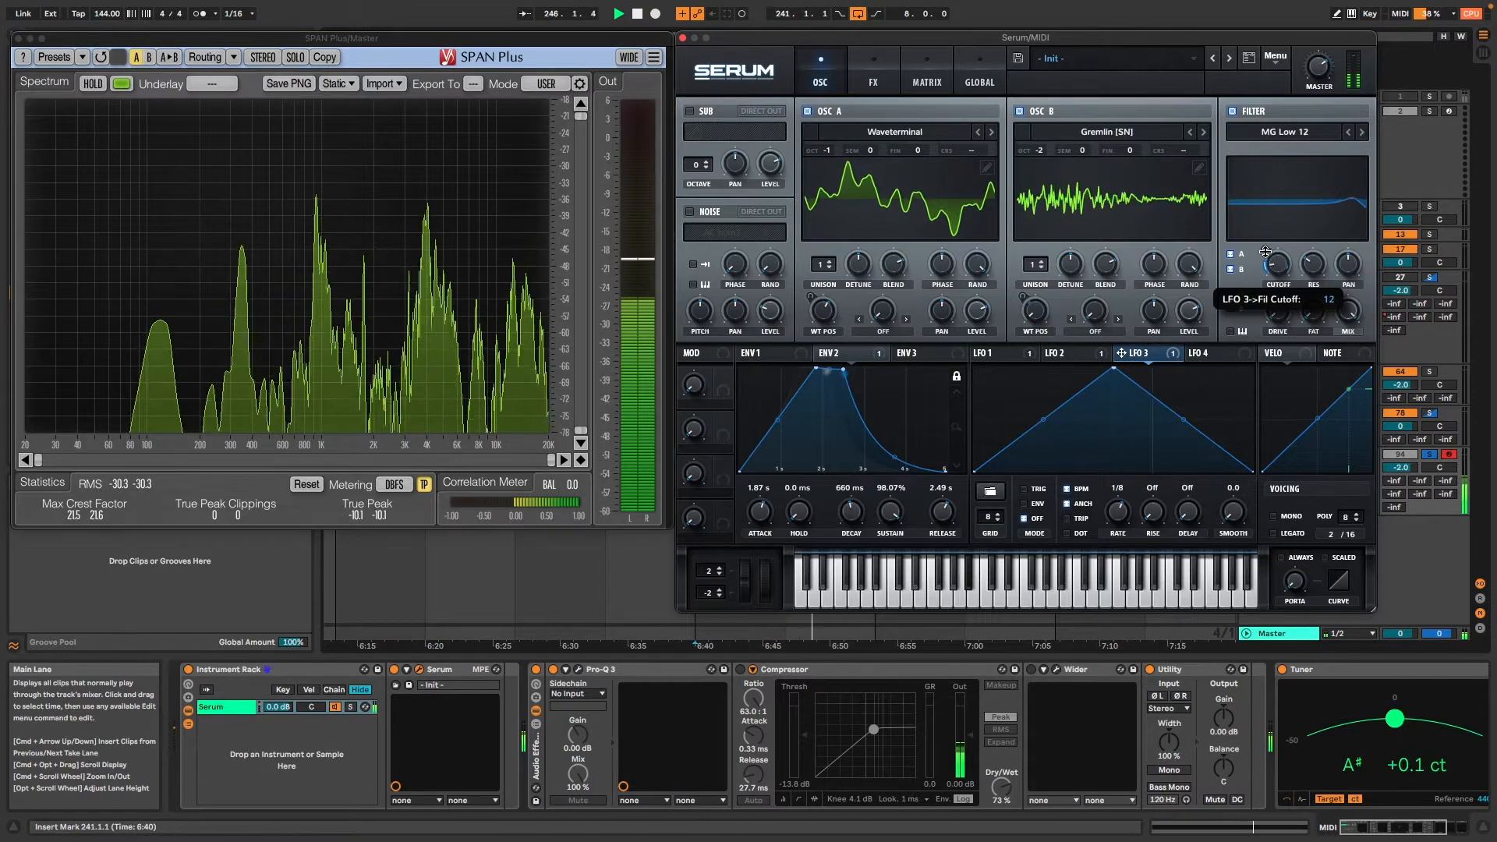
pyautogui.press('space')
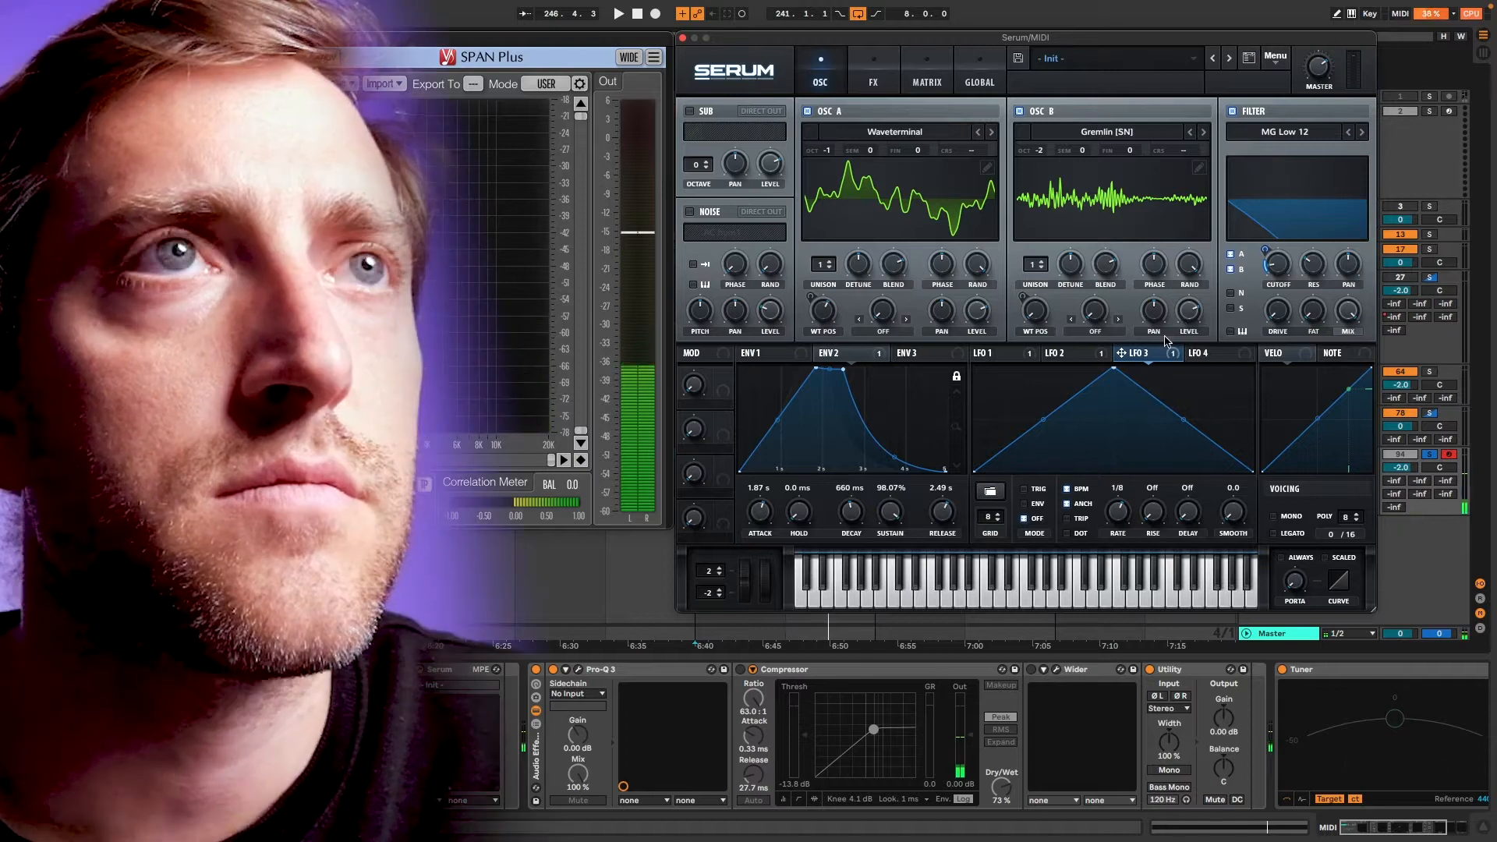
# Step: Modulate oscillator A's fine tuning with LFO 4 and set the modulation depth to 16 during playback
pyautogui.moveTo(1154, 355); pyautogui.dragTo(918, 150)
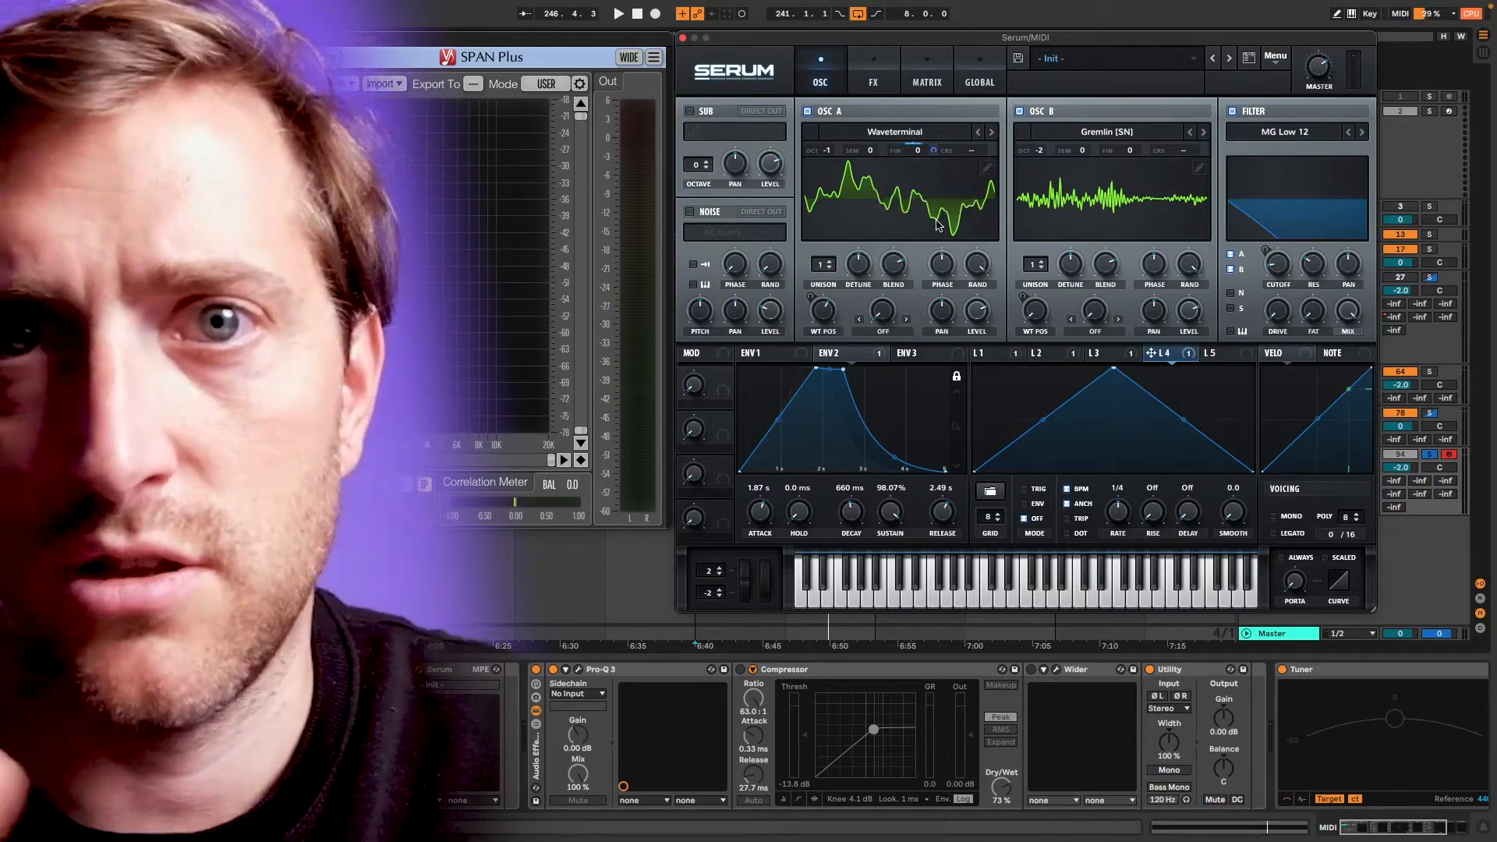
pyautogui.press('space')
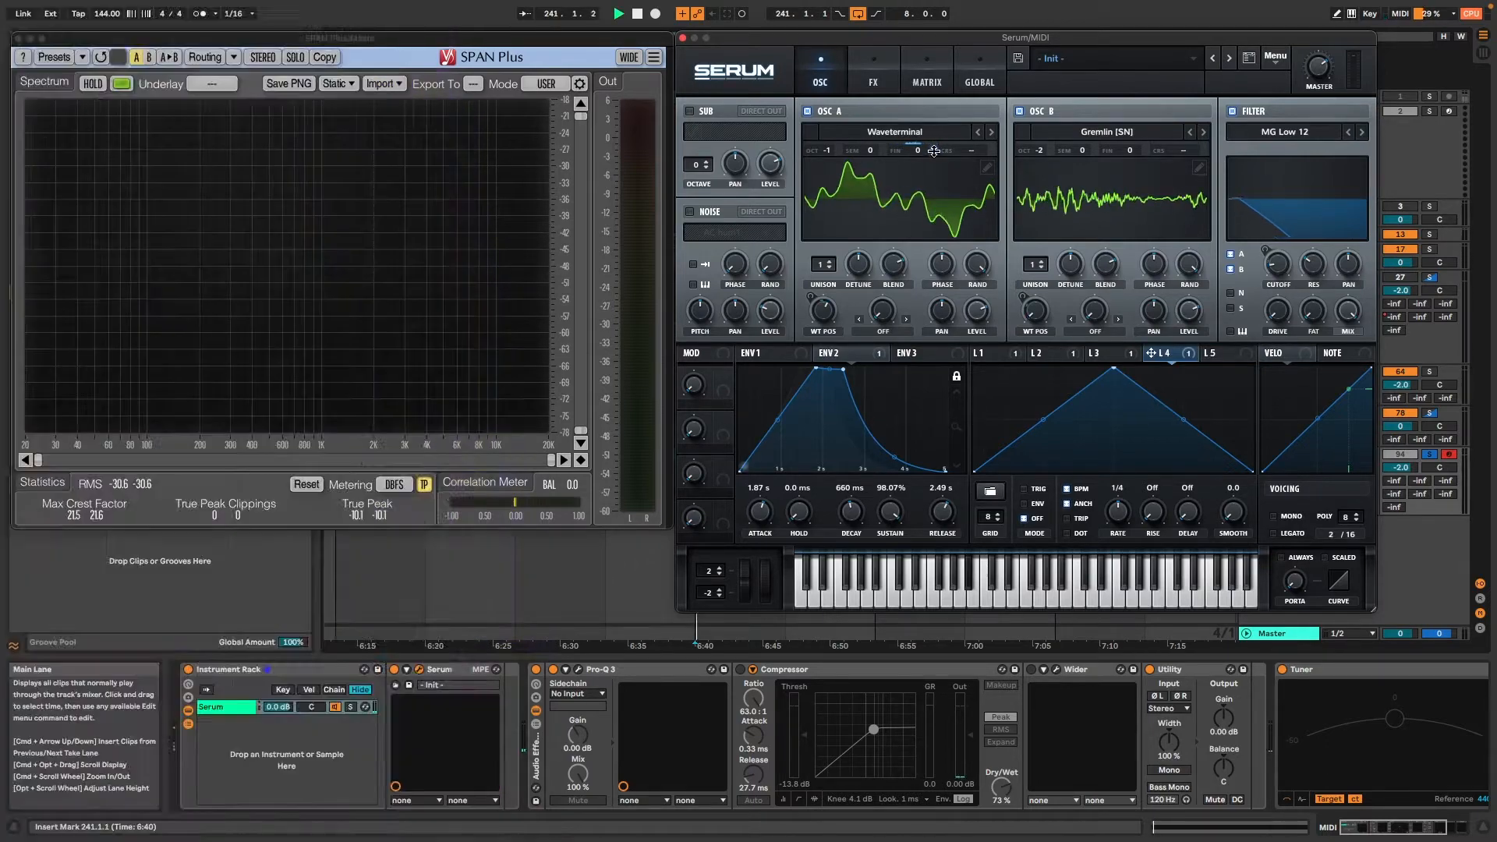
pyautogui.moveTo(933, 154); pyautogui.dragTo(934, 154)
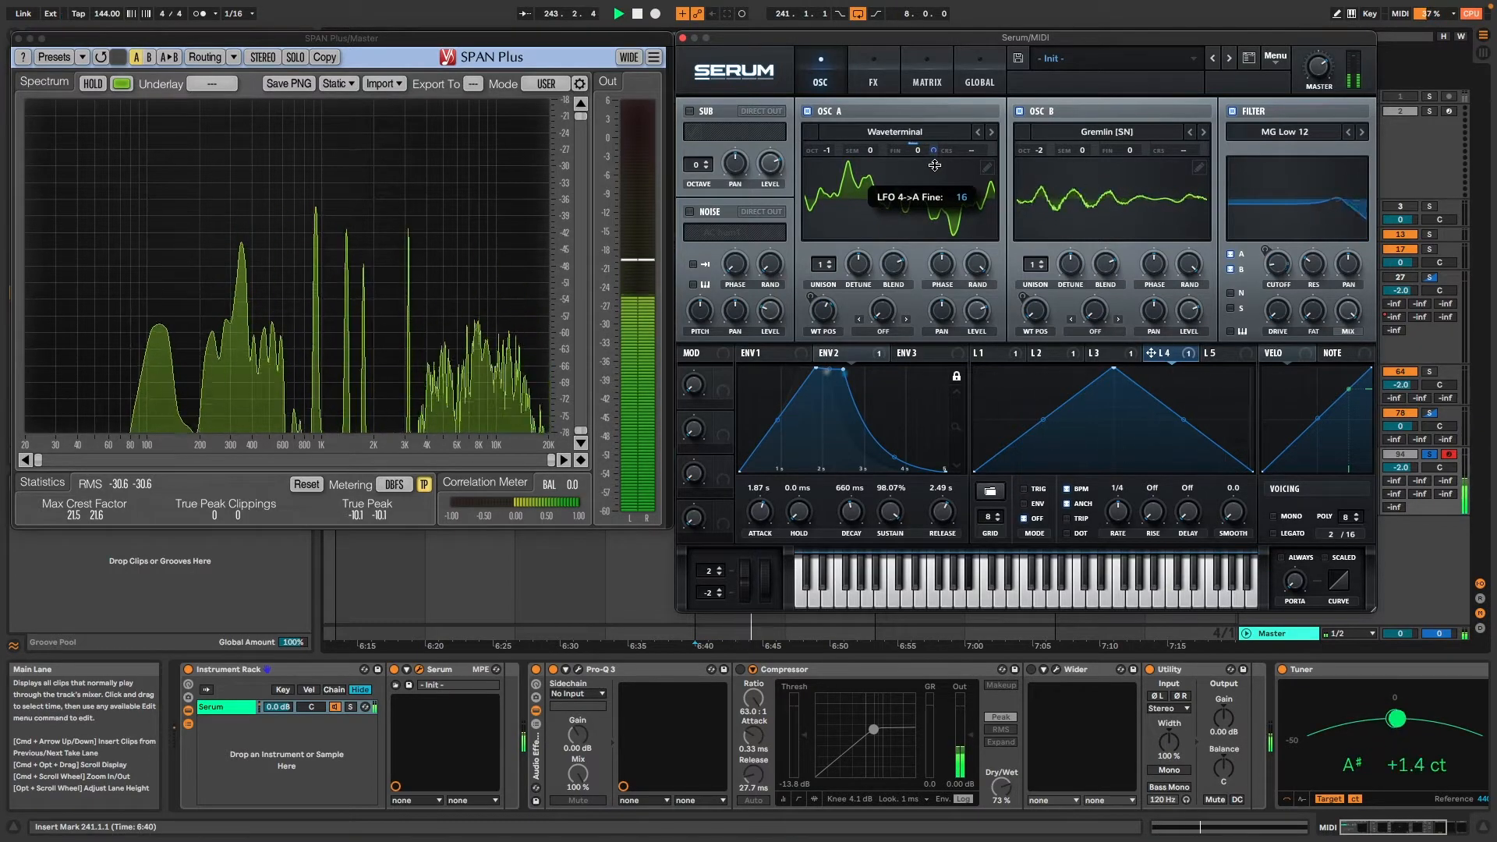
# Step: Try LFO 4 on oscillator B's fine tuning with the depth lowered to 11, and remove that modulation again
pyautogui.moveTo(1160, 353); pyautogui.dragTo(1146, 151)
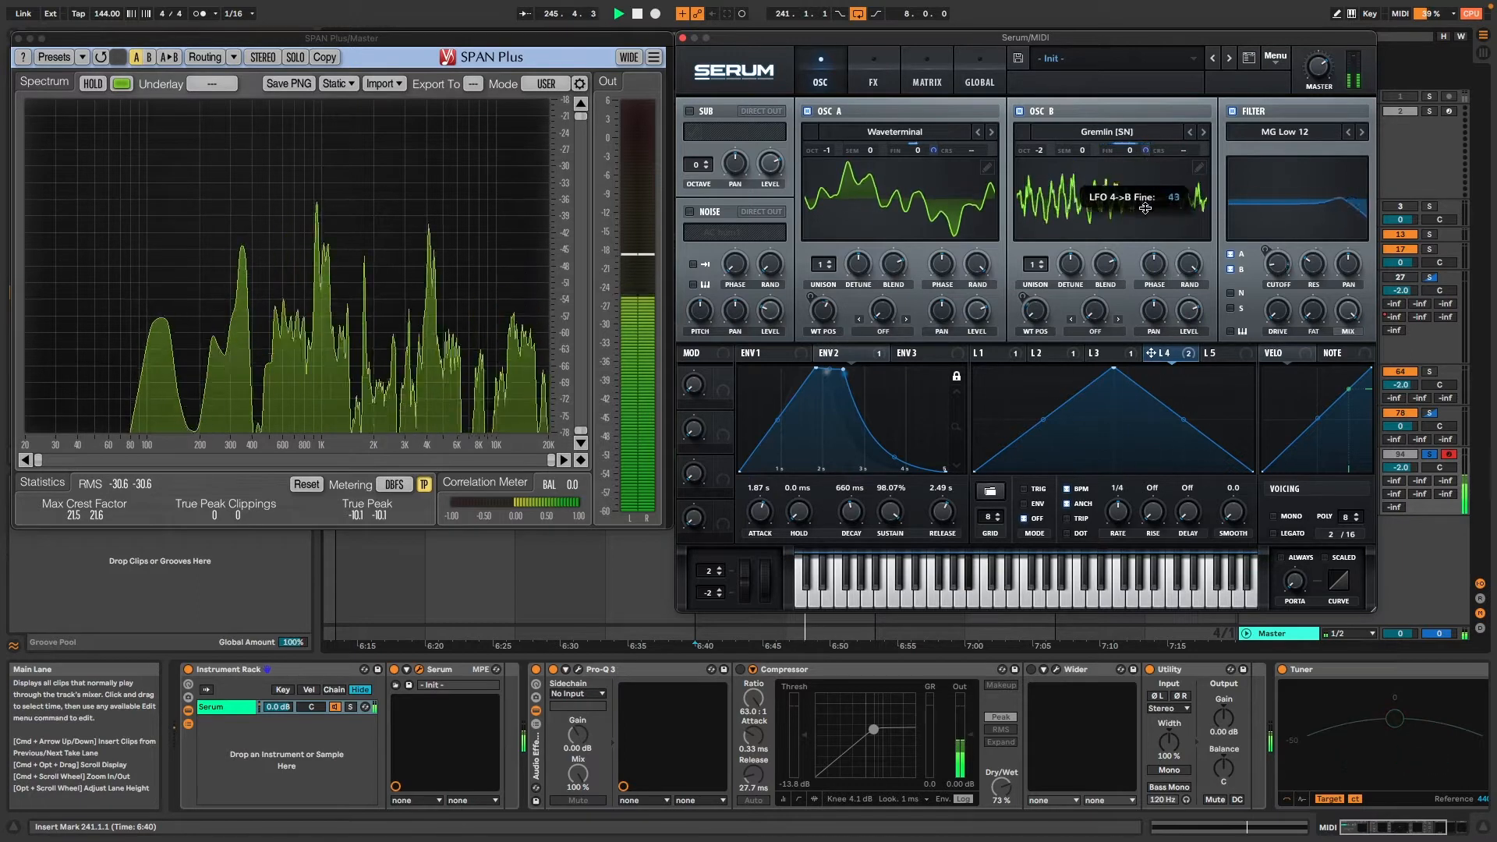
pyautogui.moveTo(1145, 208); pyautogui.dragTo(1145, 239)
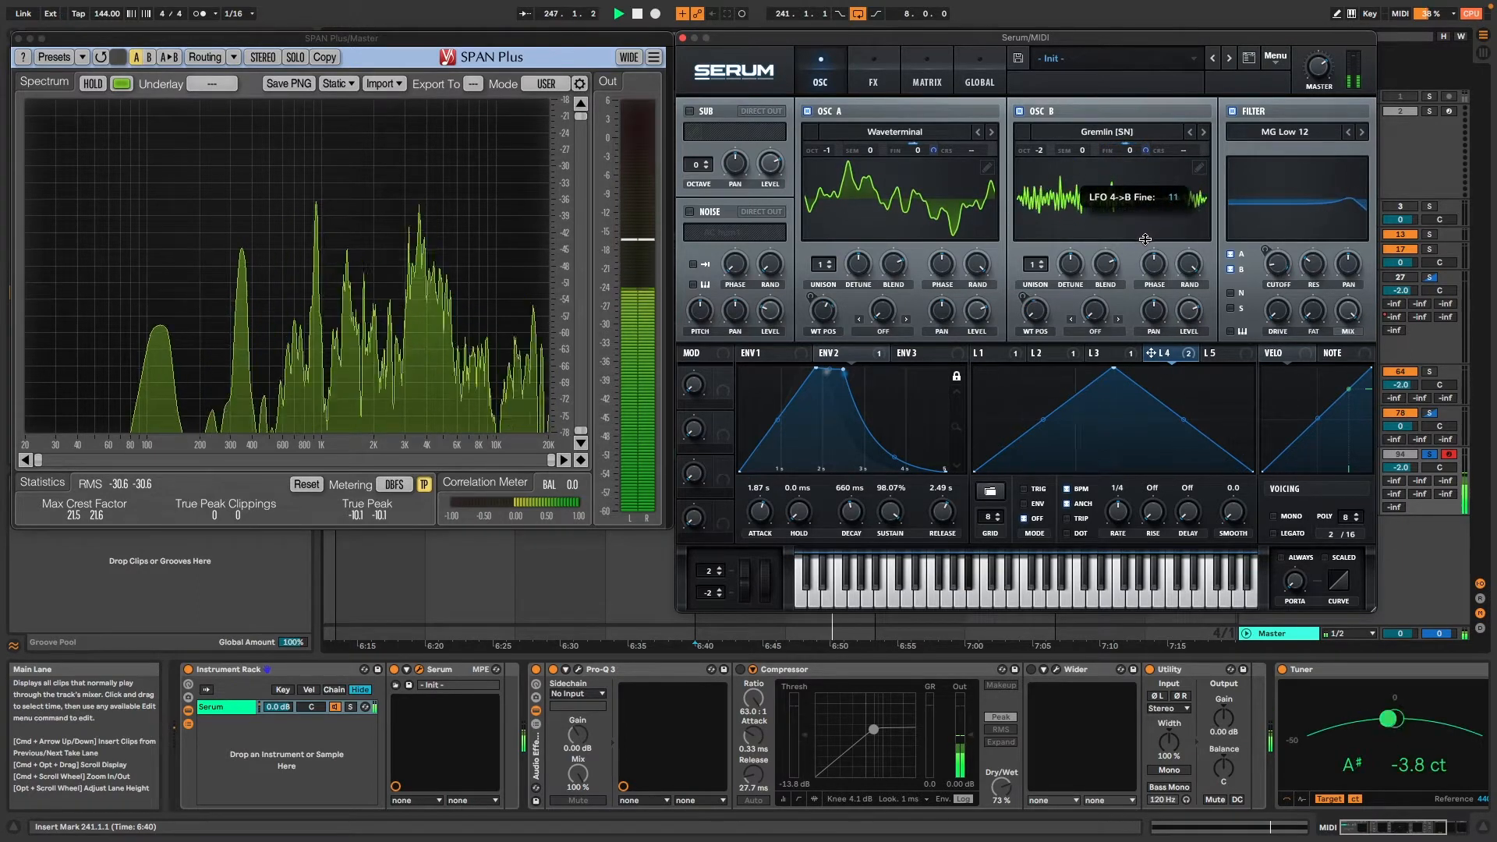
pyautogui.rightClick(1130, 148)
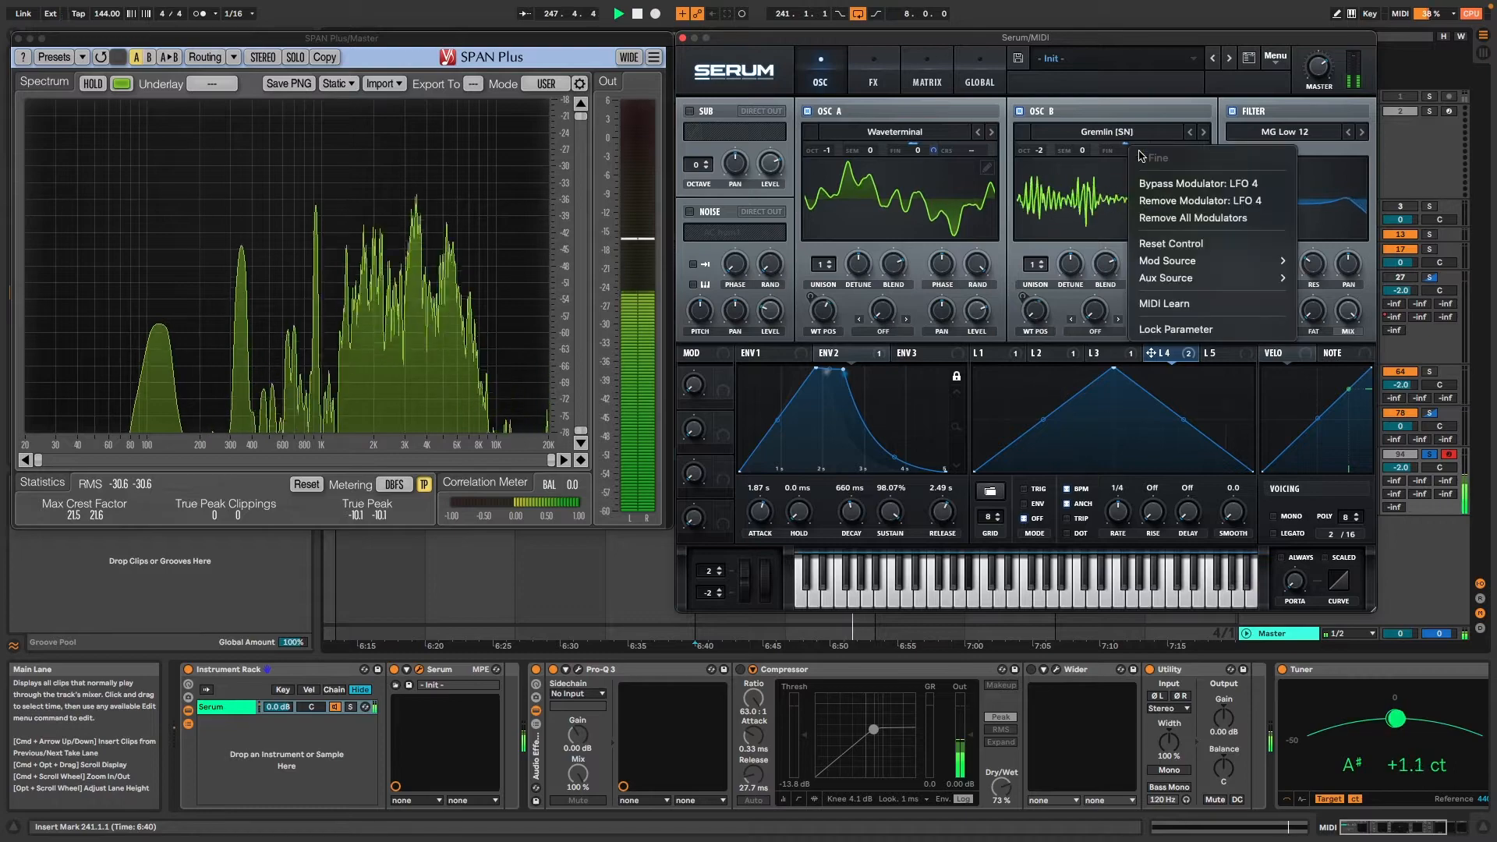
pyautogui.click(1193, 217)
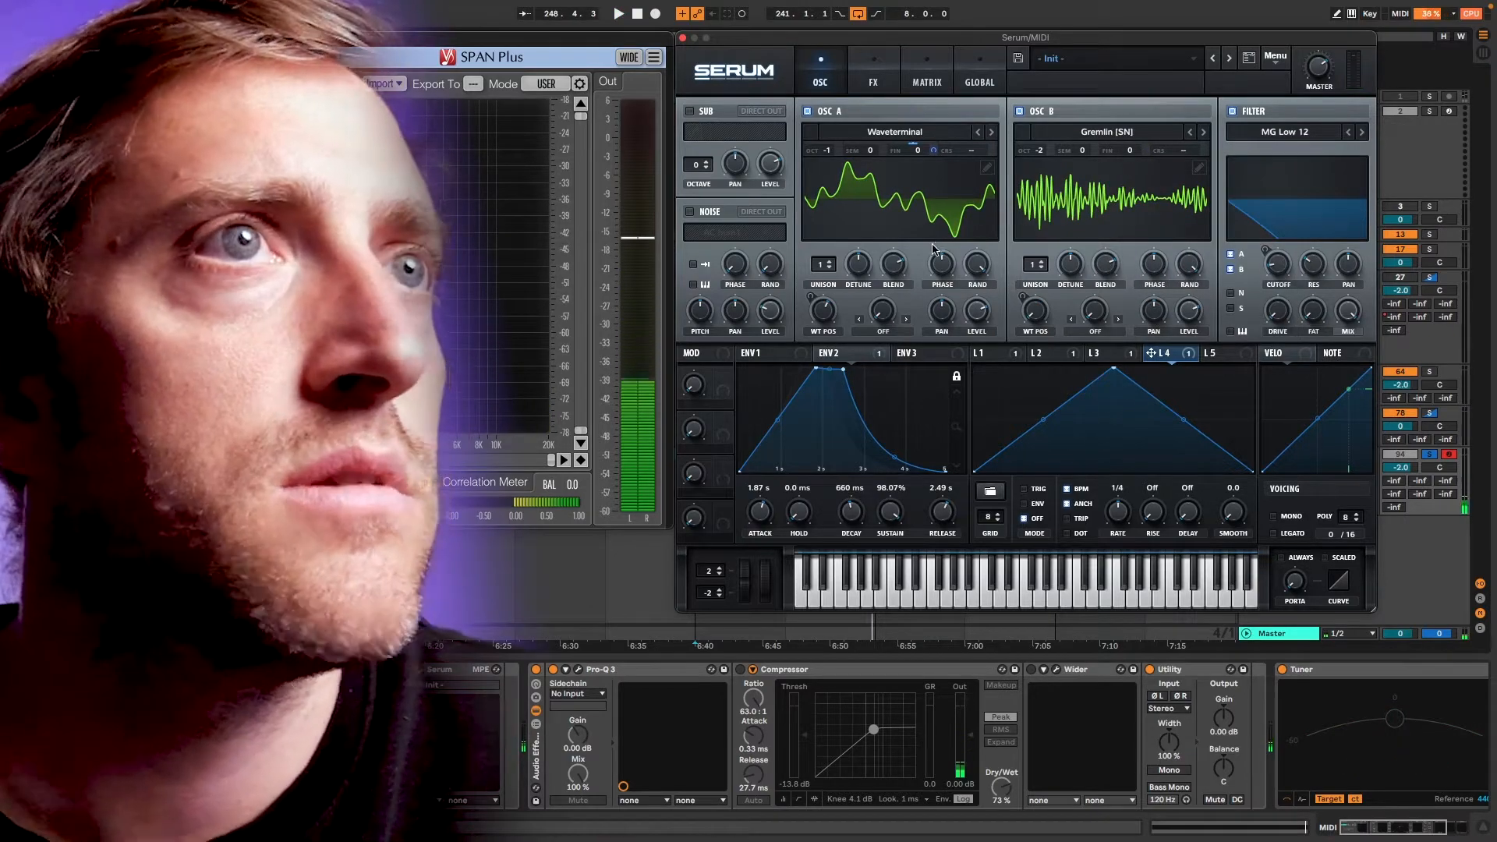
# Step: Audition other wavetables on oscillator B during playback, settle on AlienSpectral [SN], and set the oscillator's octave to -3
pyautogui.moveTo(933, 250)
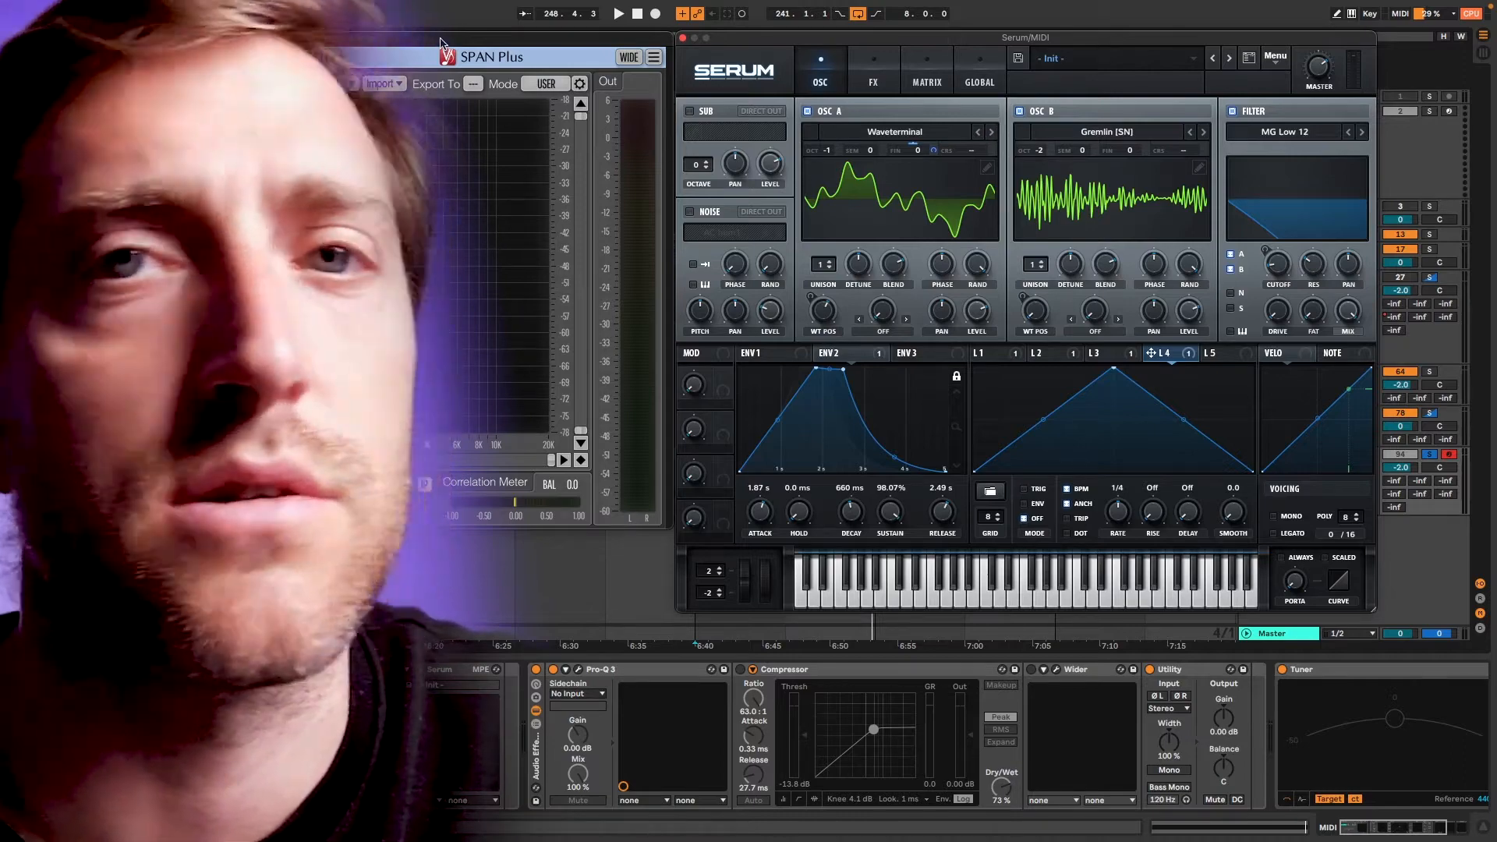
pyautogui.press('space')
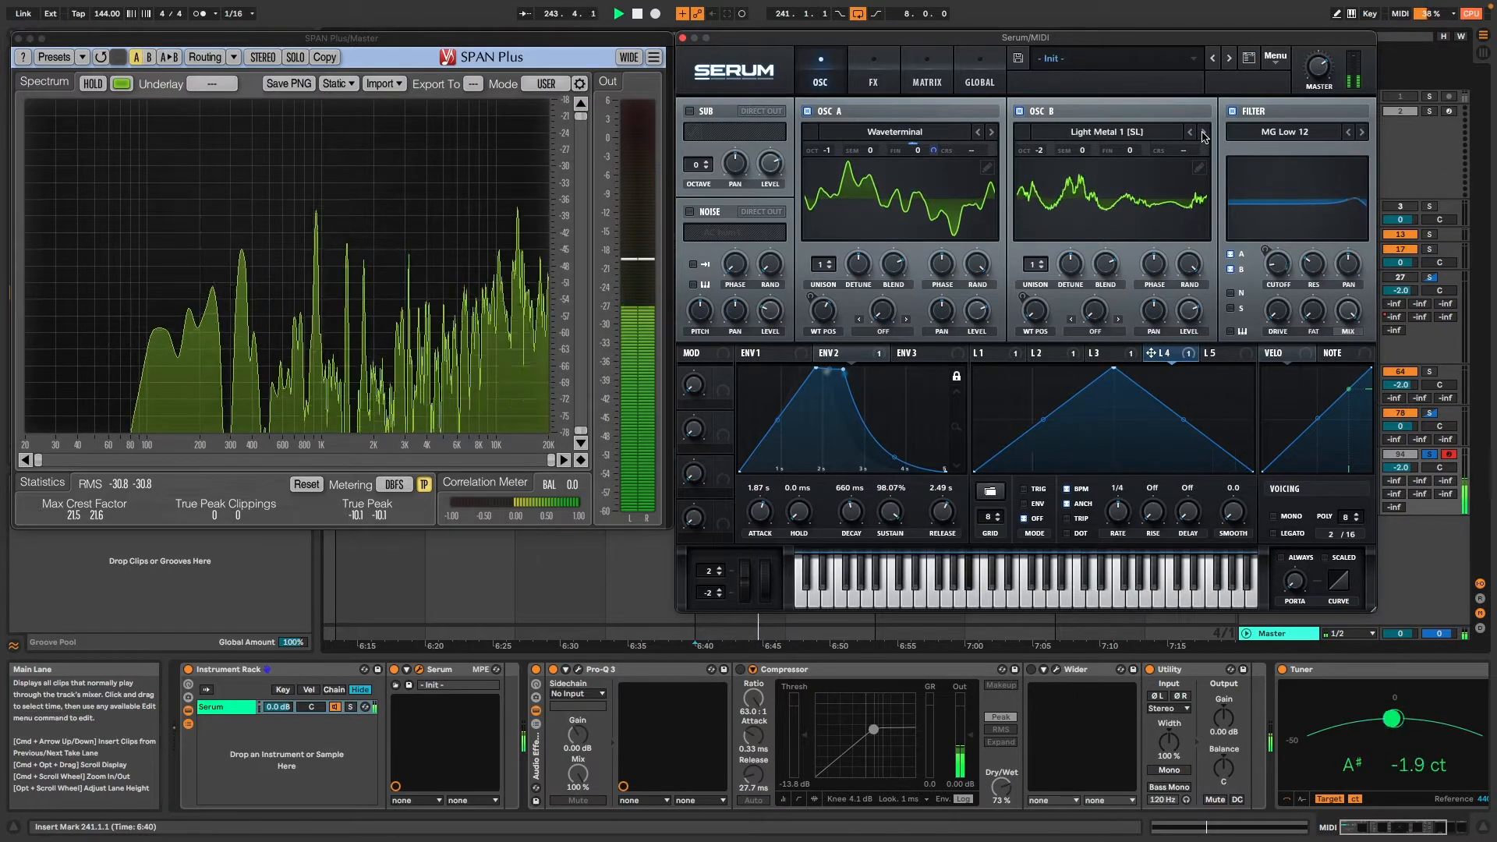
pyautogui.click(1204, 134)
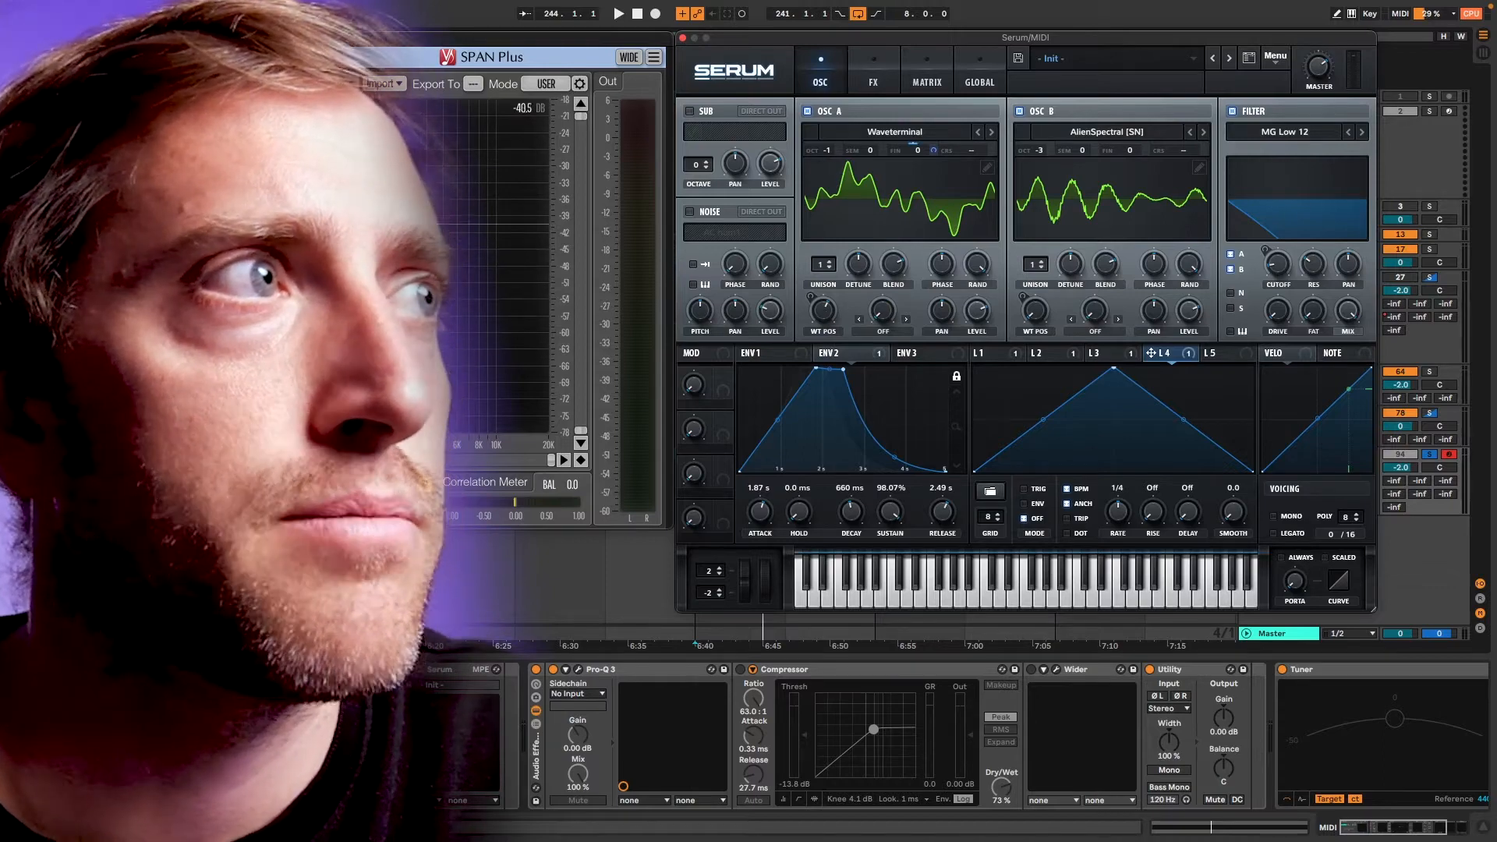
# Step: Start playback and audition successive wavetables on oscillator A, from Yoy64 up to DMS CAW ALPHA JUNO SUB
pyautogui.press('space')
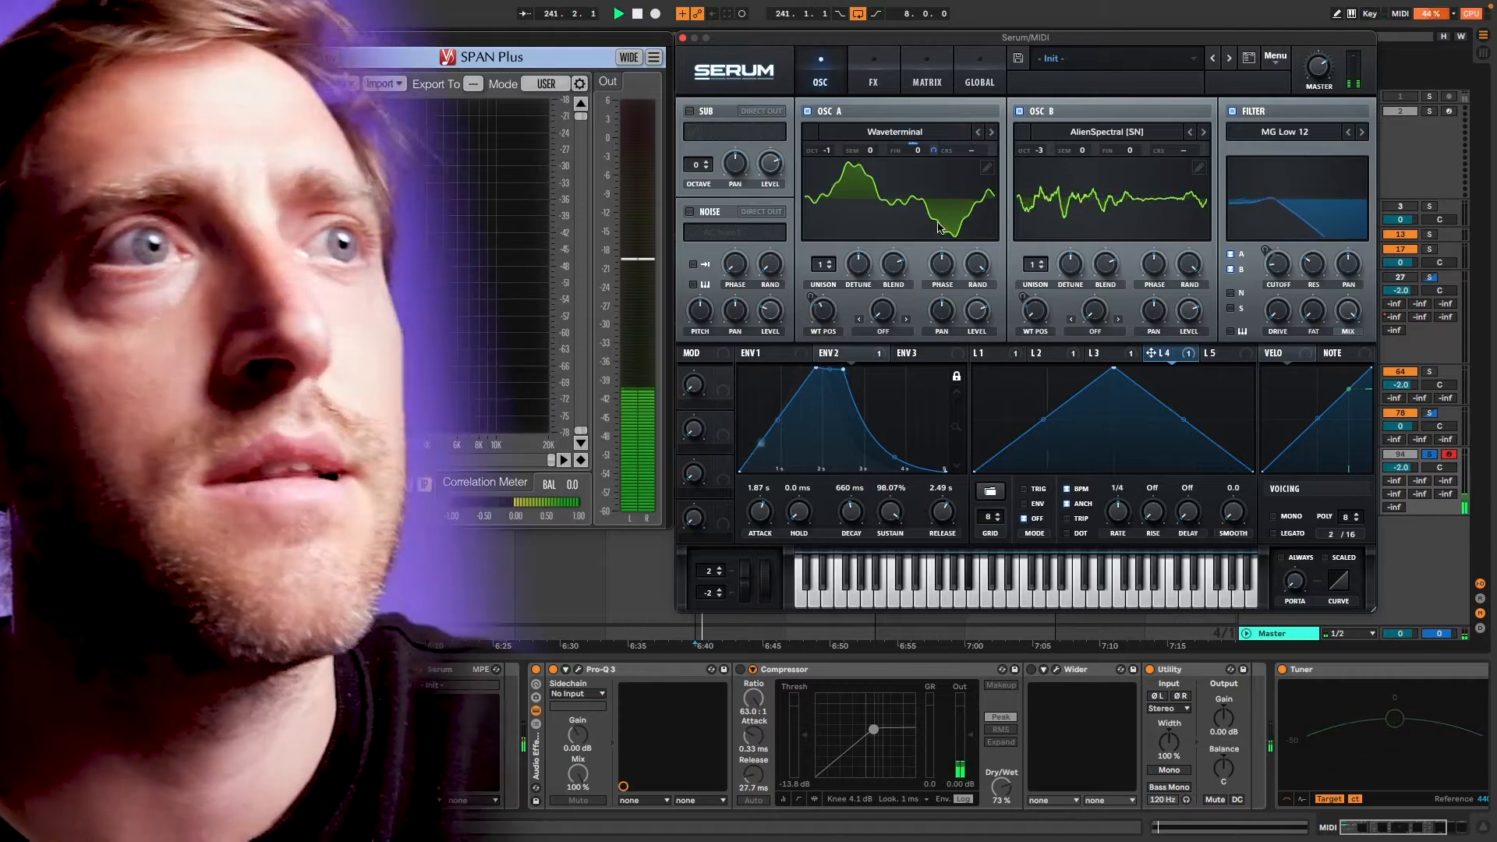
pyautogui.click(992, 132)
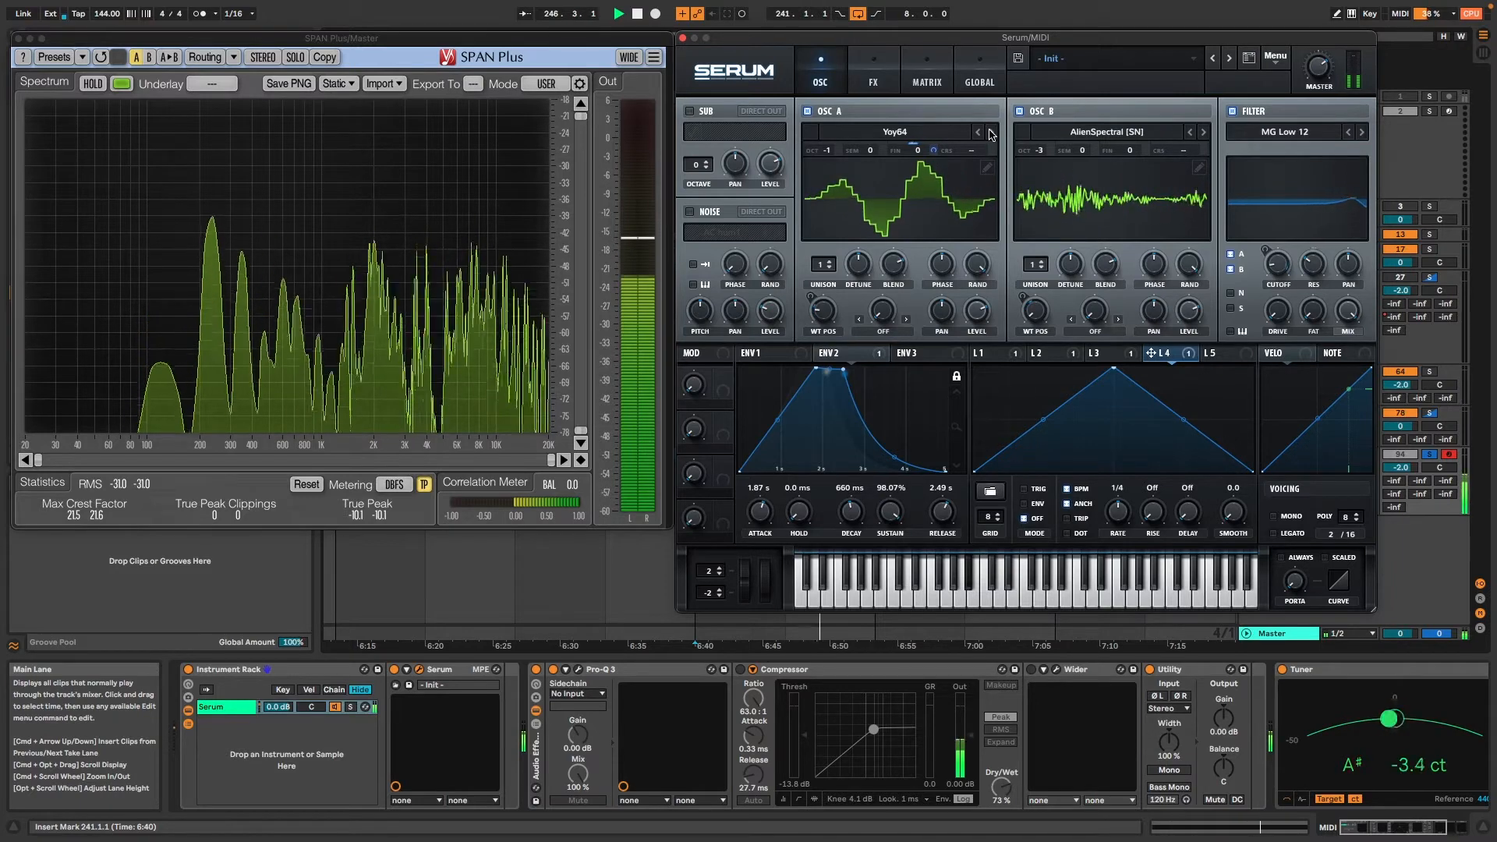
pyautogui.click(991, 132)
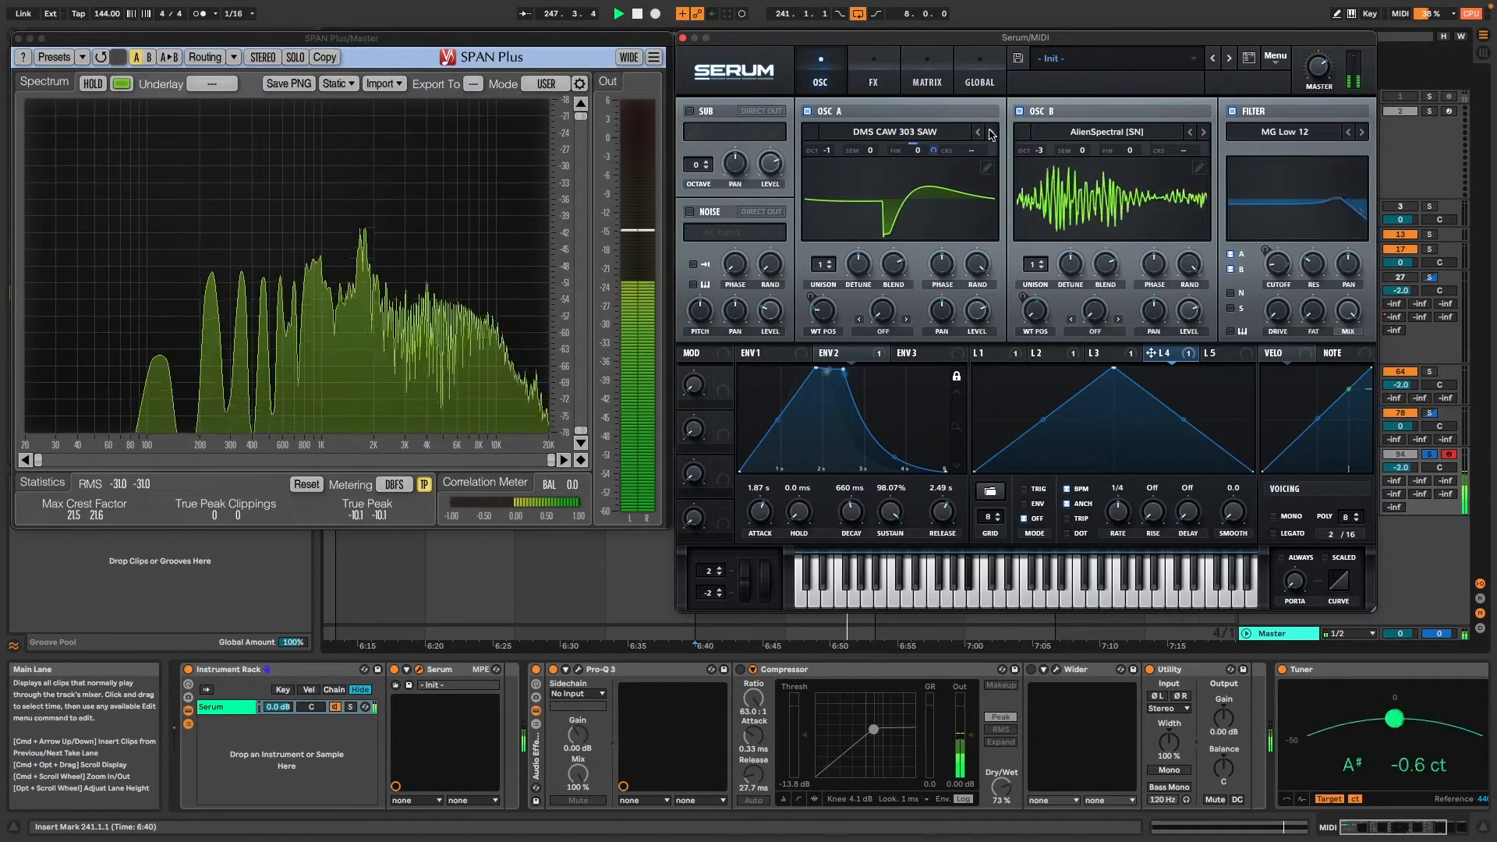
pyautogui.click(992, 132)
# Step: Switch oscillator A to the Digital wavetable category and audition its wavetables up to Dist Sub Dskperc
pyautogui.click(912, 133)
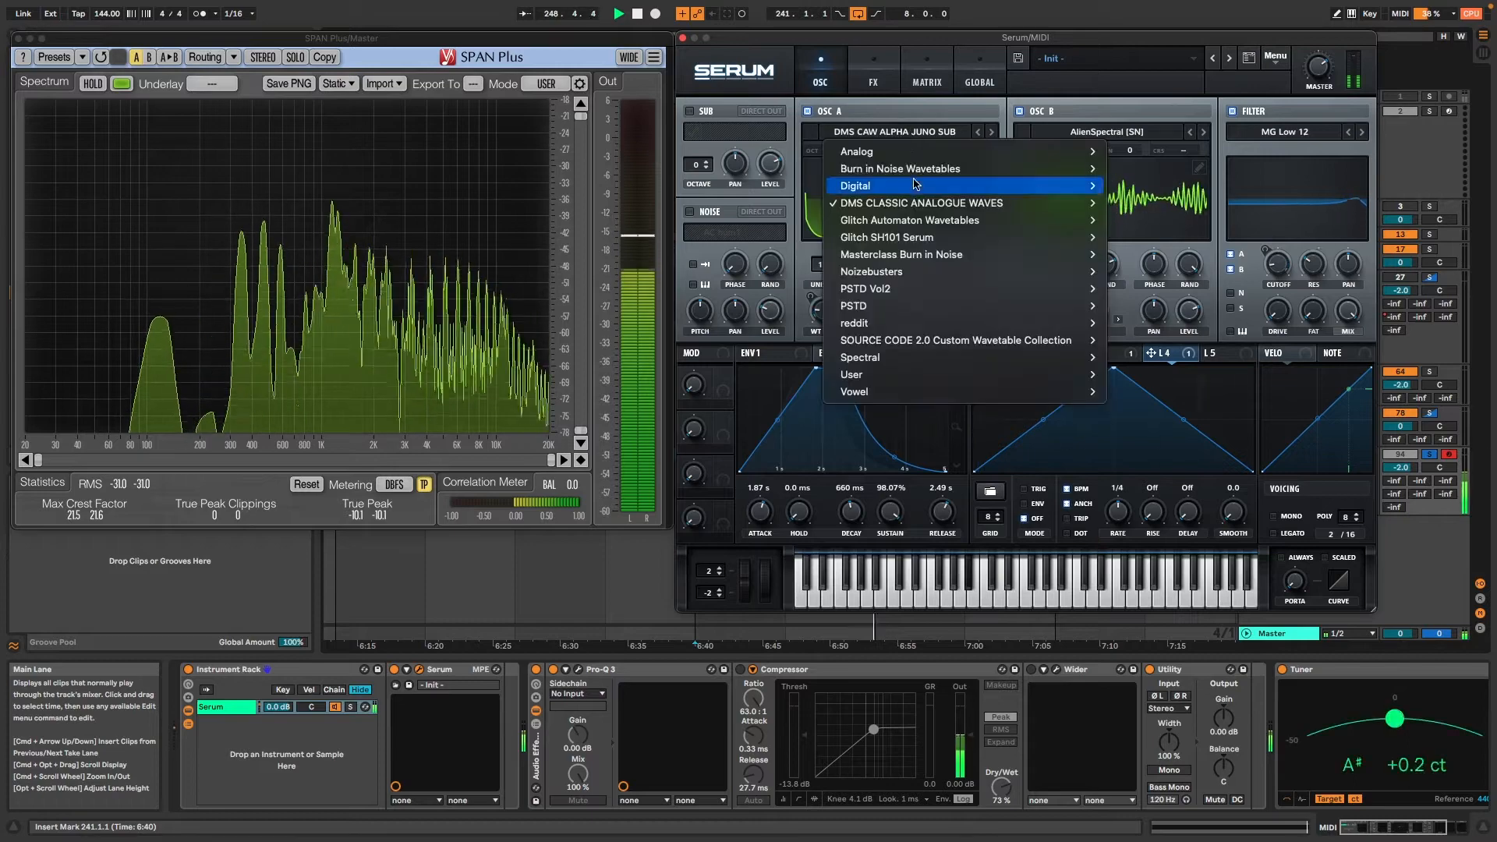
pyautogui.moveTo(1014, 185)
pyautogui.click(1137, 38)
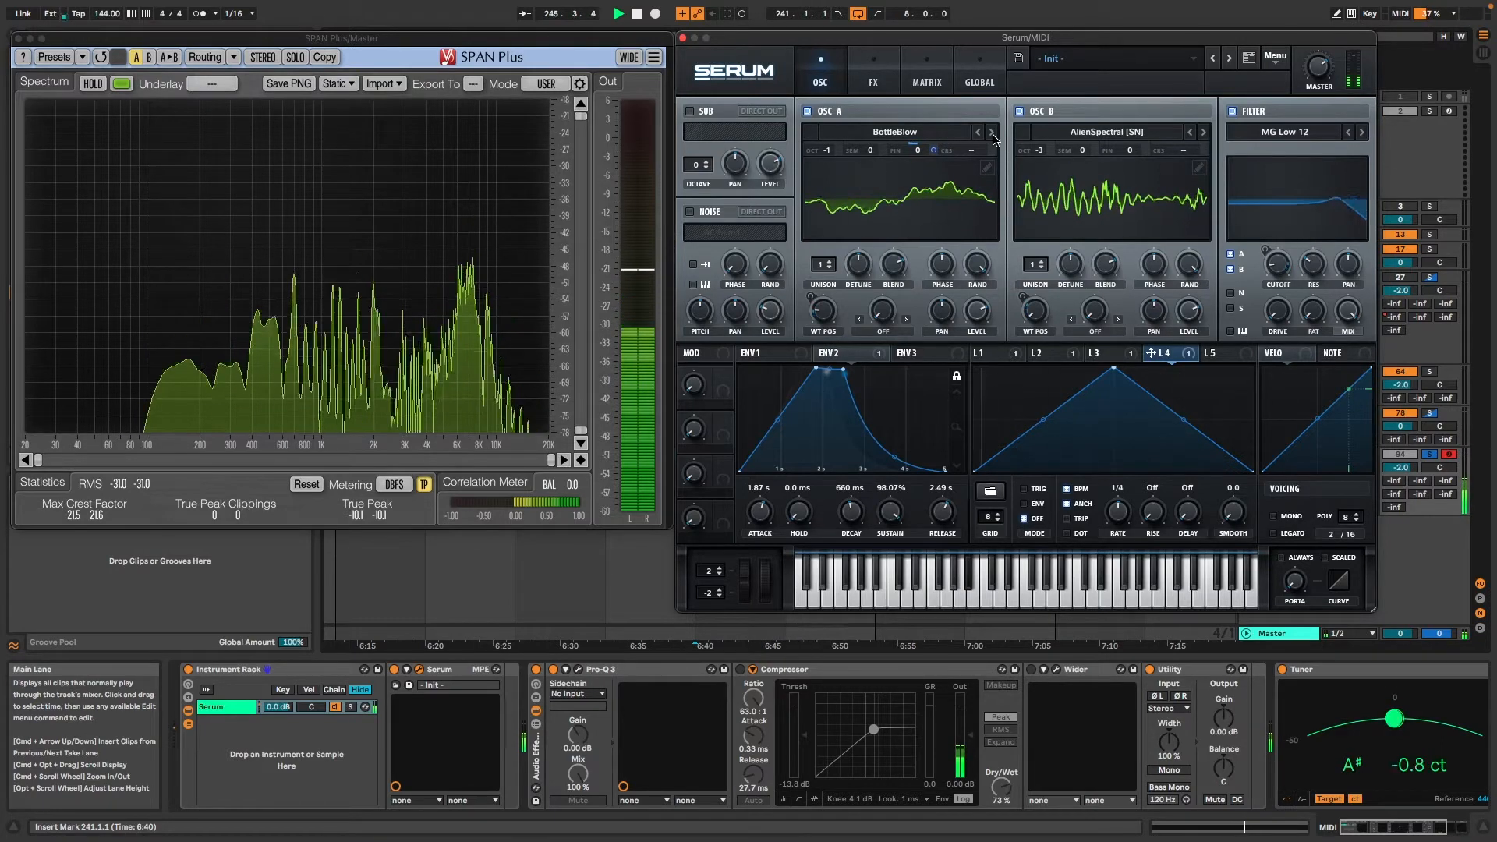
pyautogui.click(994, 135)
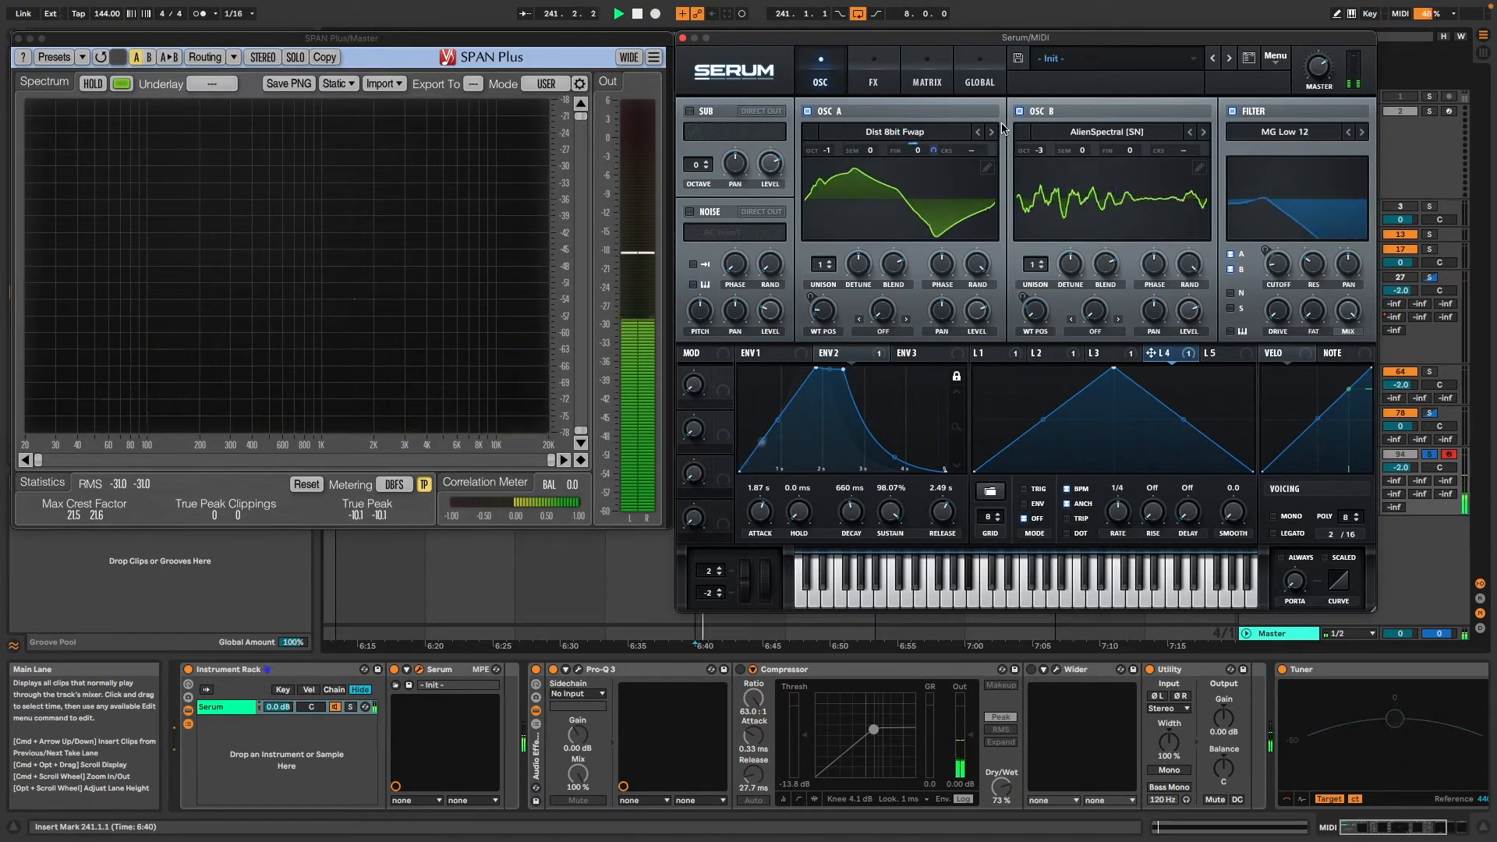
pyautogui.click(993, 136)
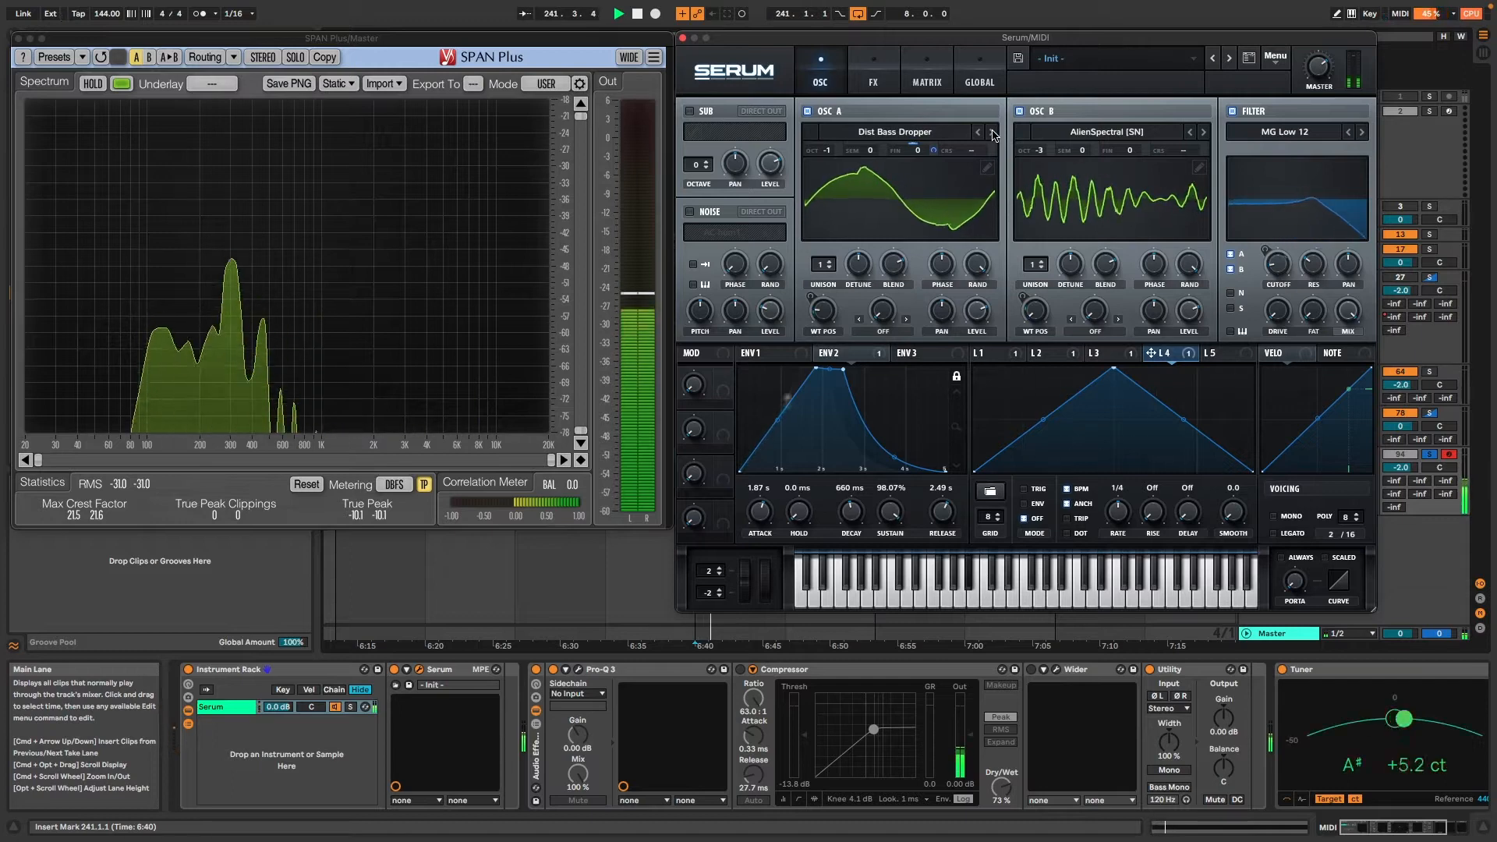
pyautogui.click(994, 135)
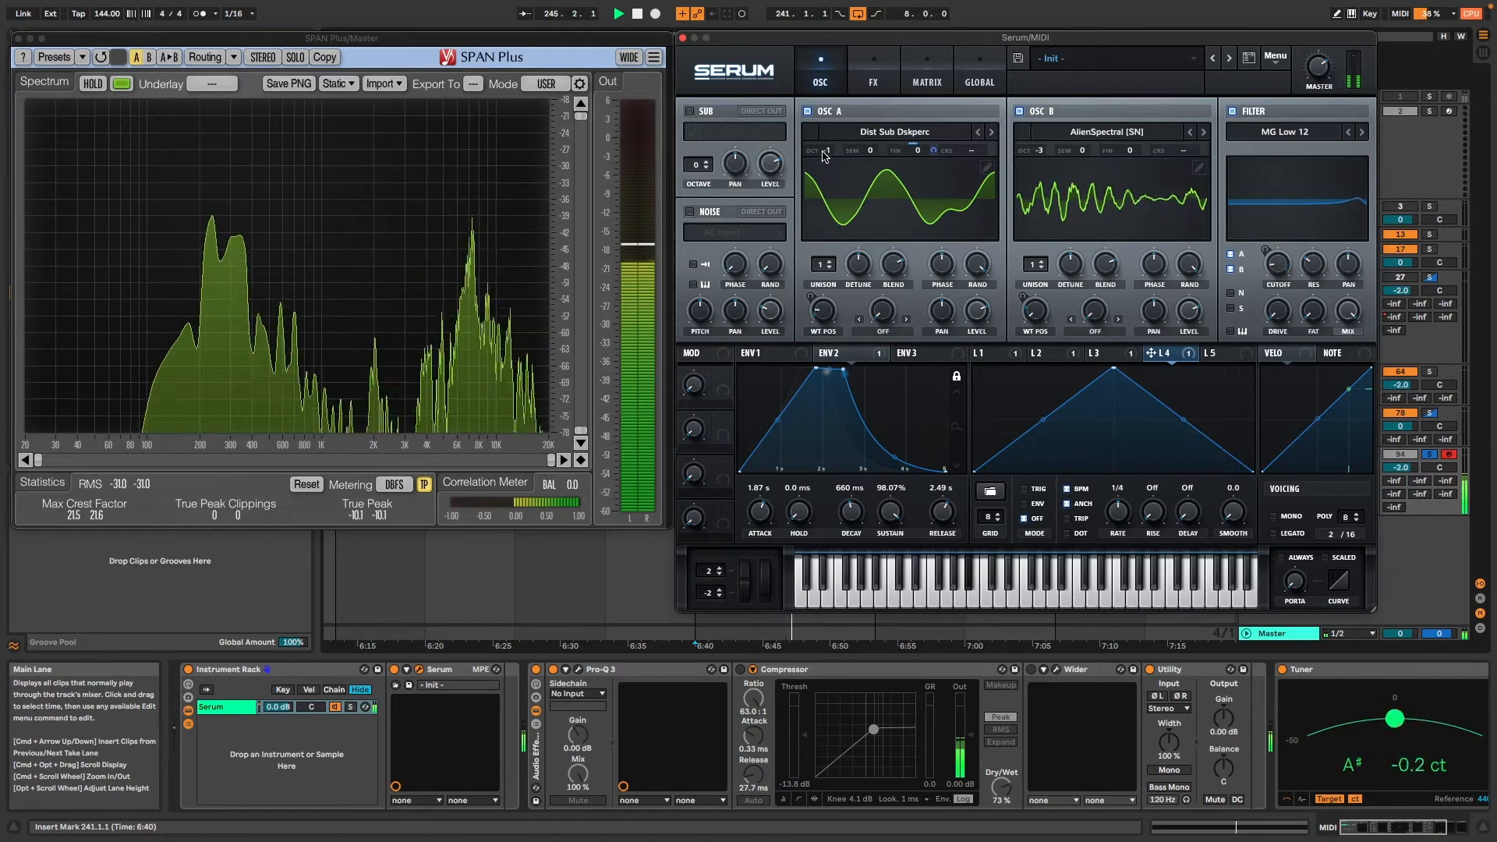
# Step: Lower oscillator A to octave -2 and audition further Digital wavetables, settling on FFT_Add_3rds
pyautogui.moveTo(822, 168); pyautogui.dragTo(824, 177)
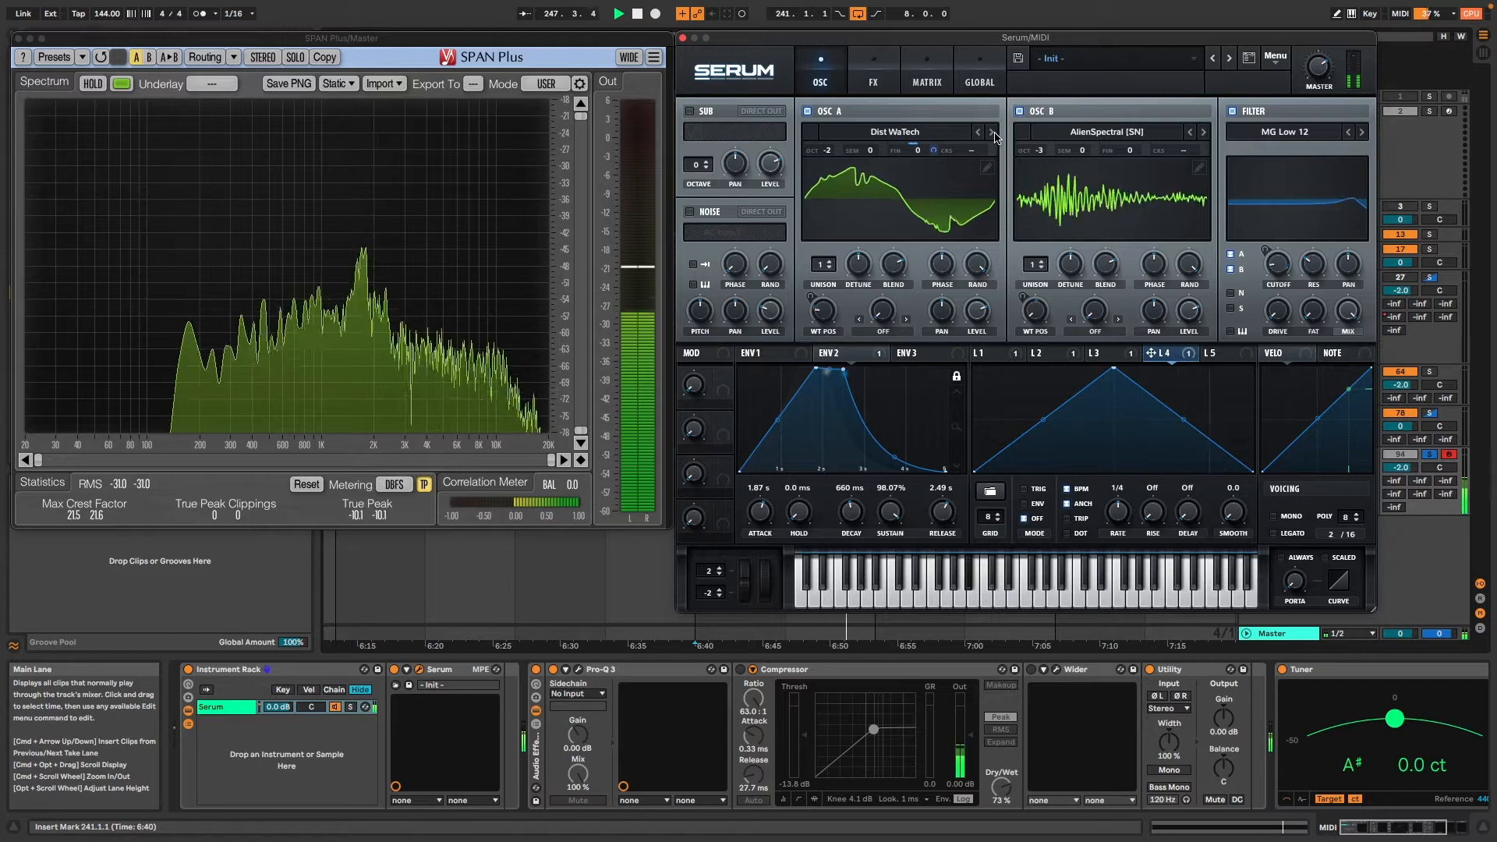
pyautogui.click(993, 133)
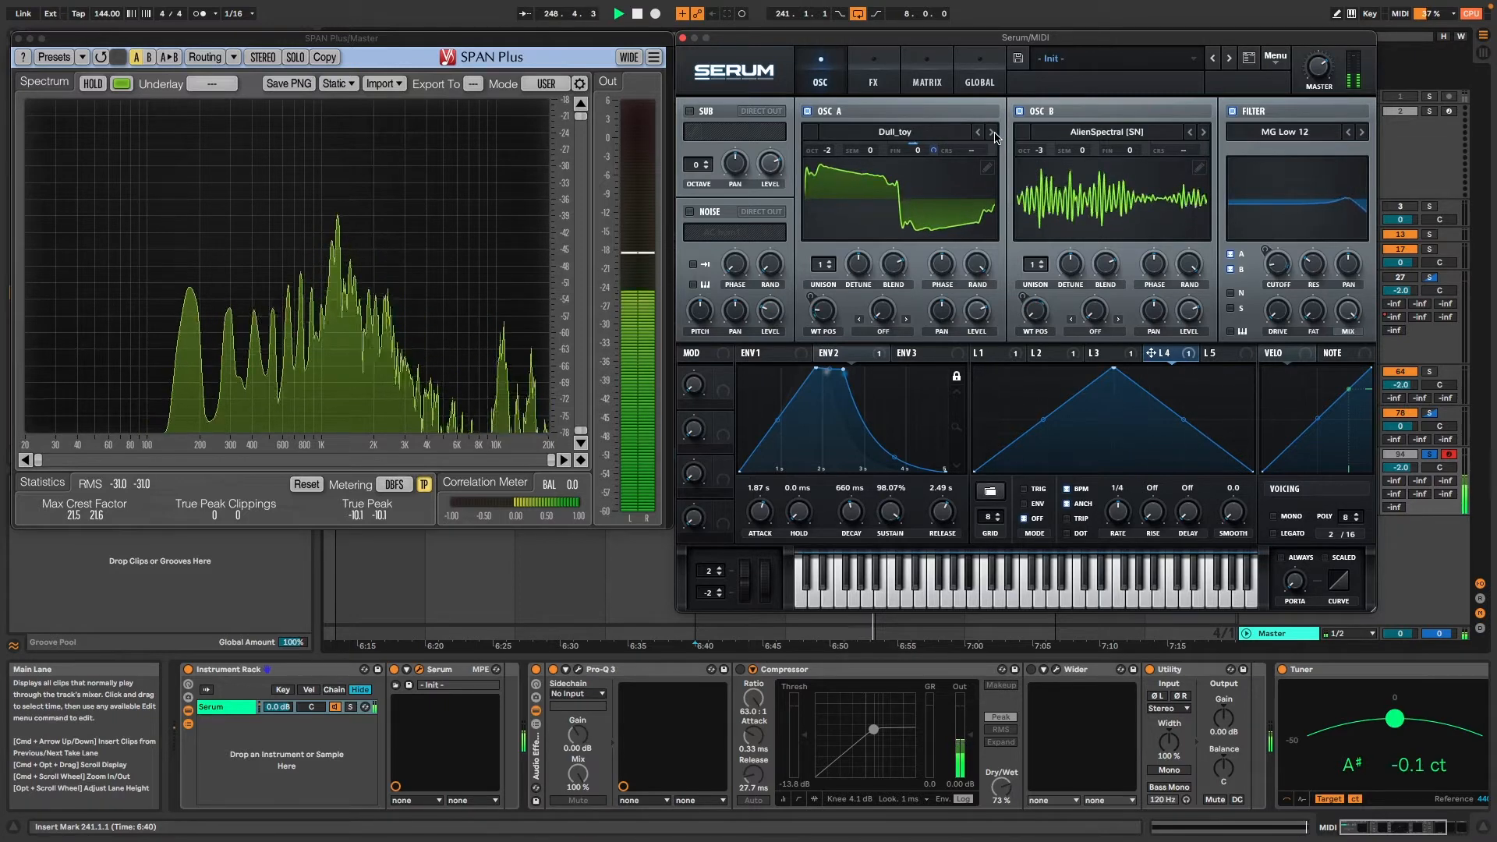
pyautogui.click(992, 132)
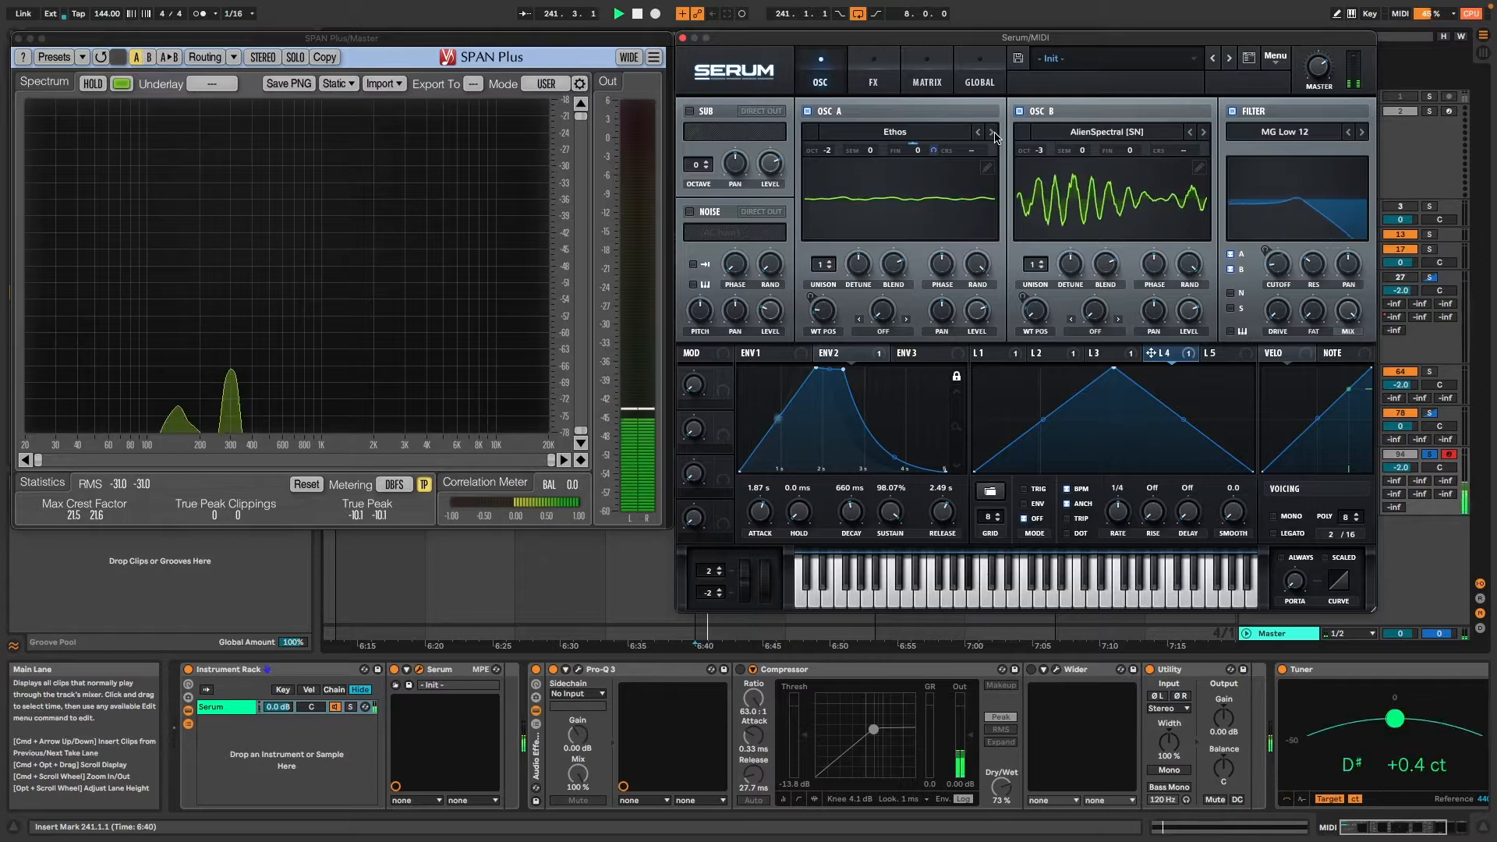
pyautogui.click(993, 132)
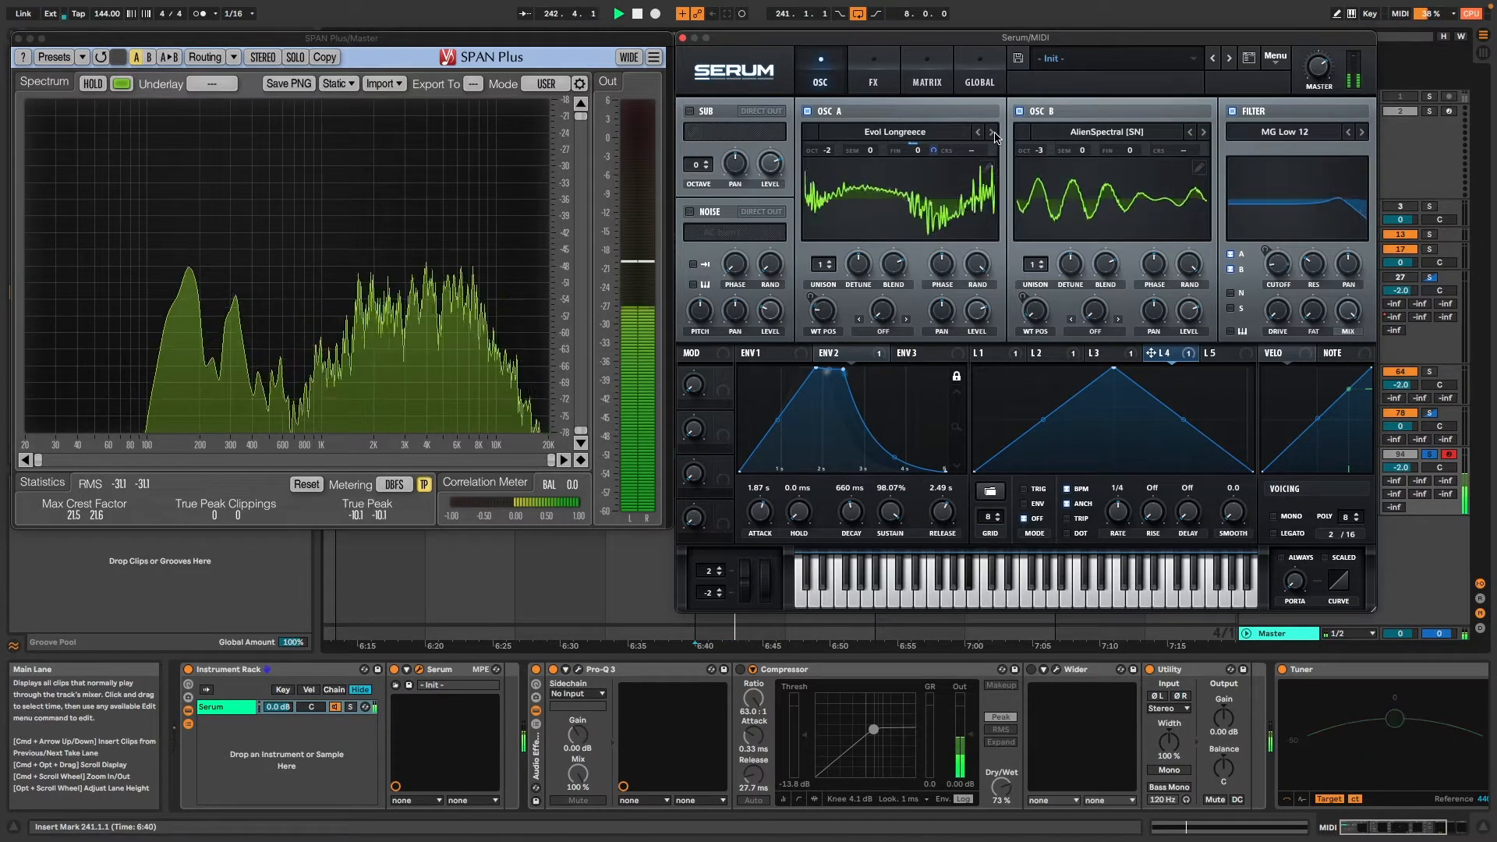
pyautogui.click(992, 133)
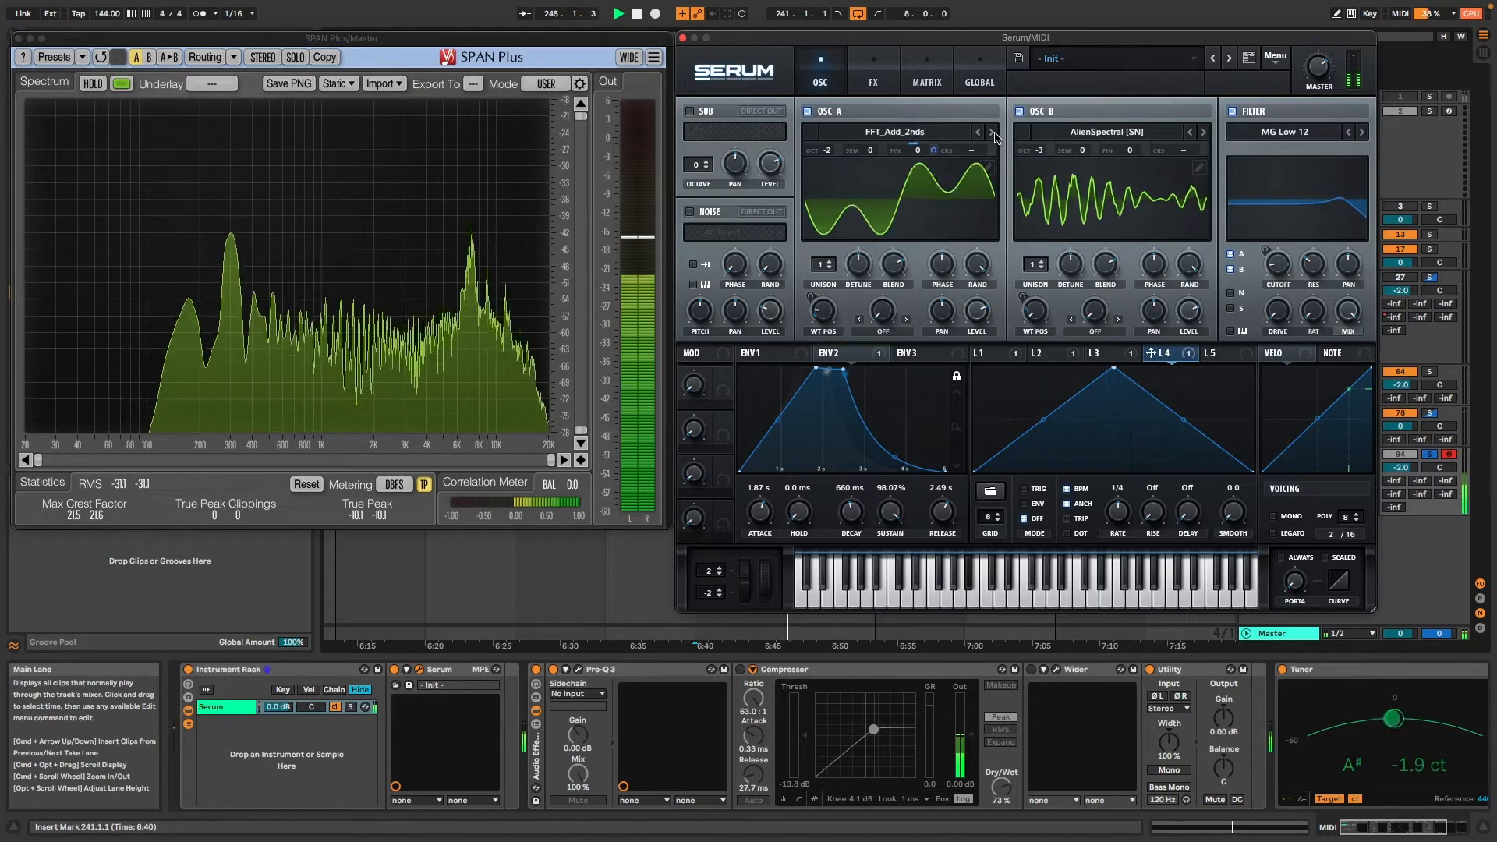
pyautogui.click(993, 132)
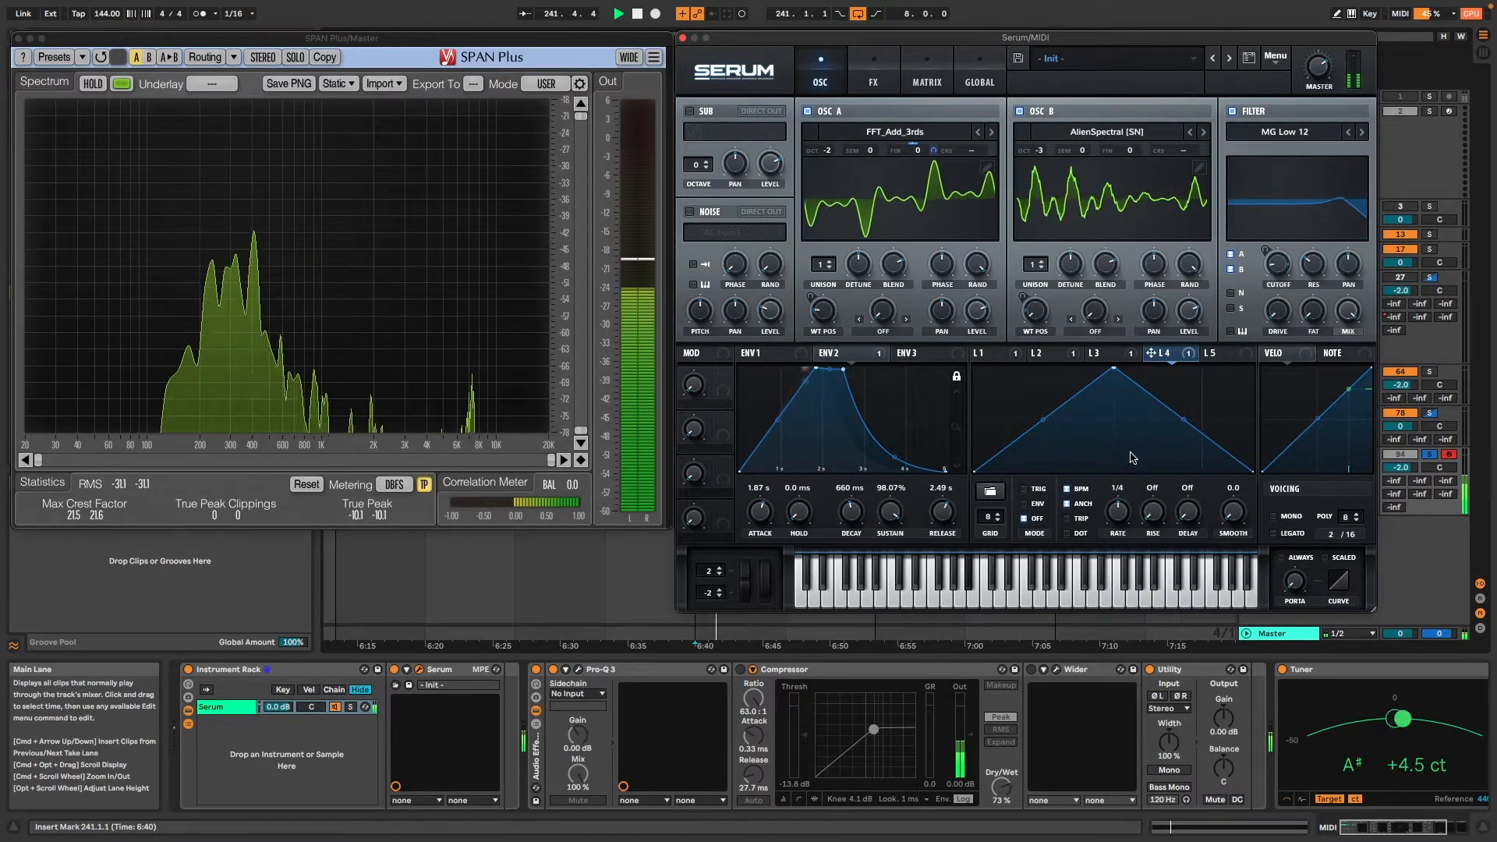
# Step: Turn off BPM sync for LFO 4 and set its rate to 22.7 Hz
pyautogui.moveTo(1121, 521)
pyautogui.mouseDown()
pyautogui.moveTo(1135, 508)
pyautogui.moveTo(1122, 550)
pyautogui.mouseUp()
pyautogui.click(1068, 489)
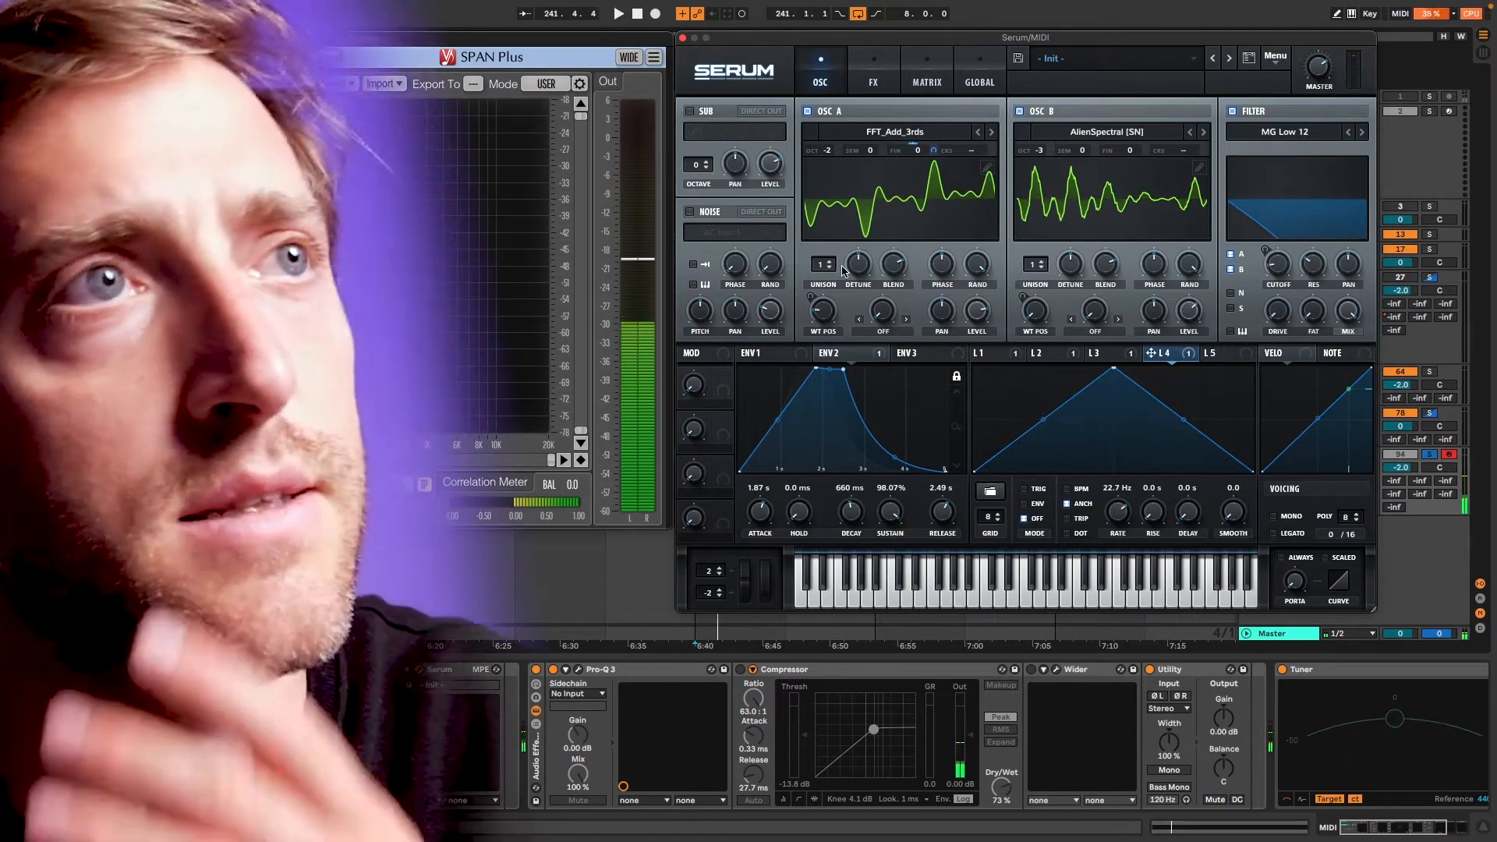
# Step: Set oscillator B to 2 unison voices and lower its detune to about 0.06 during playback
pyautogui.click(1049, 266)
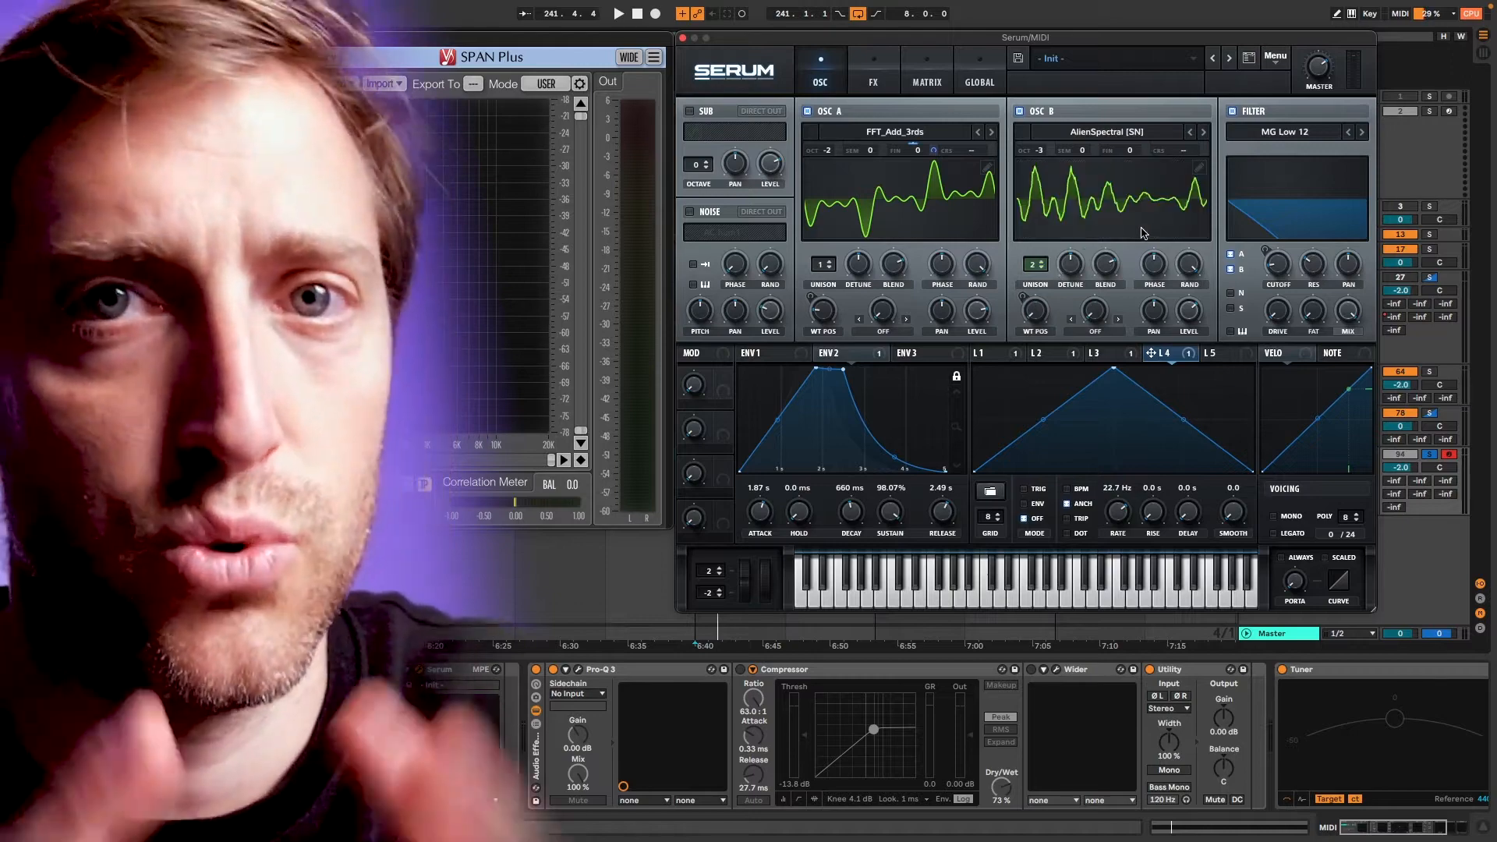
pyautogui.moveTo(1073, 287)
pyautogui.press('space')
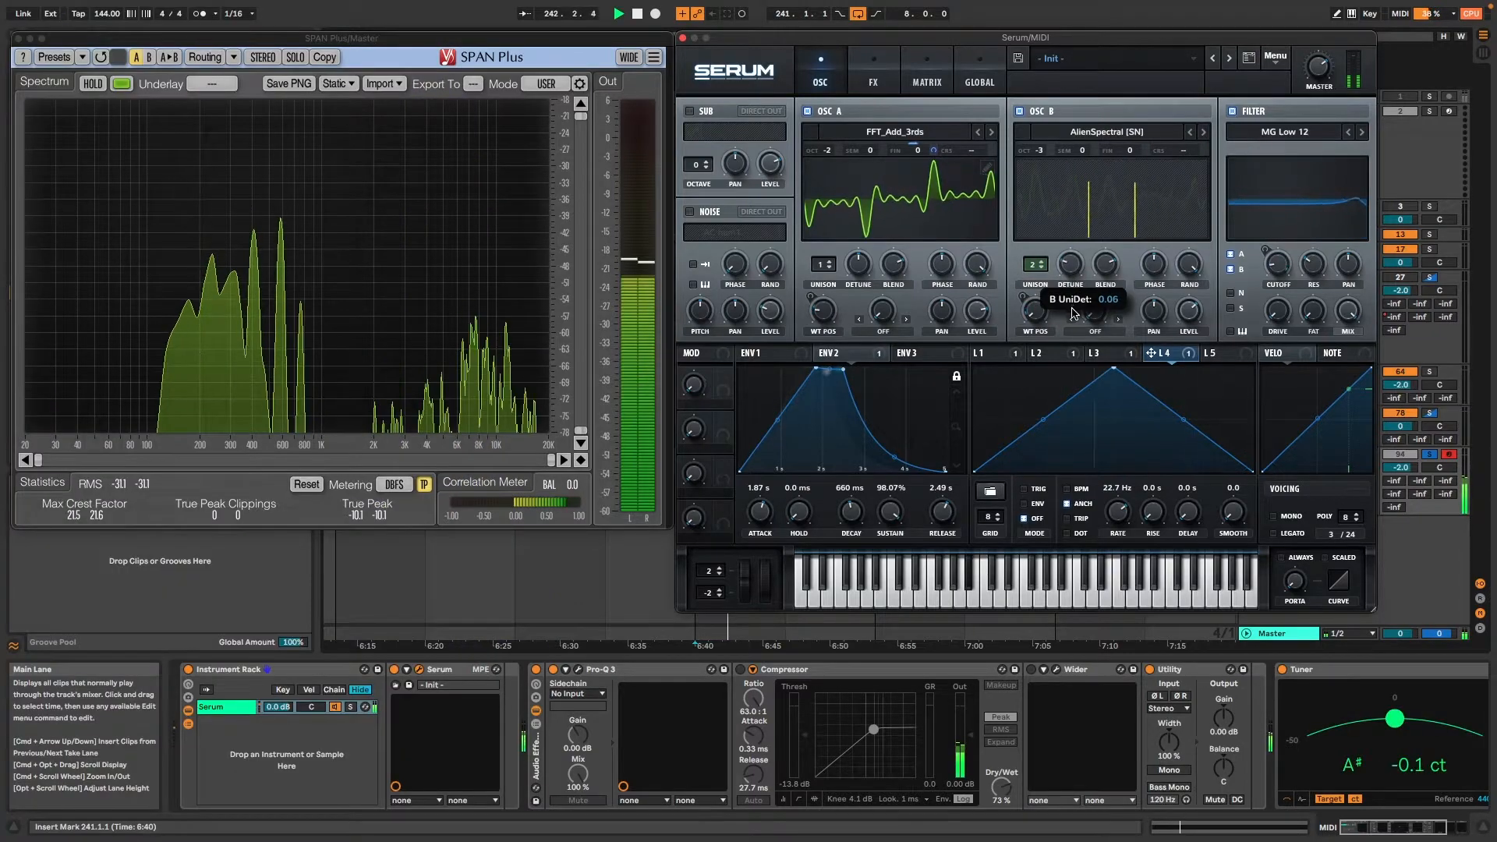
pyautogui.moveTo(1074, 332); pyautogui.dragTo(1073, 331)
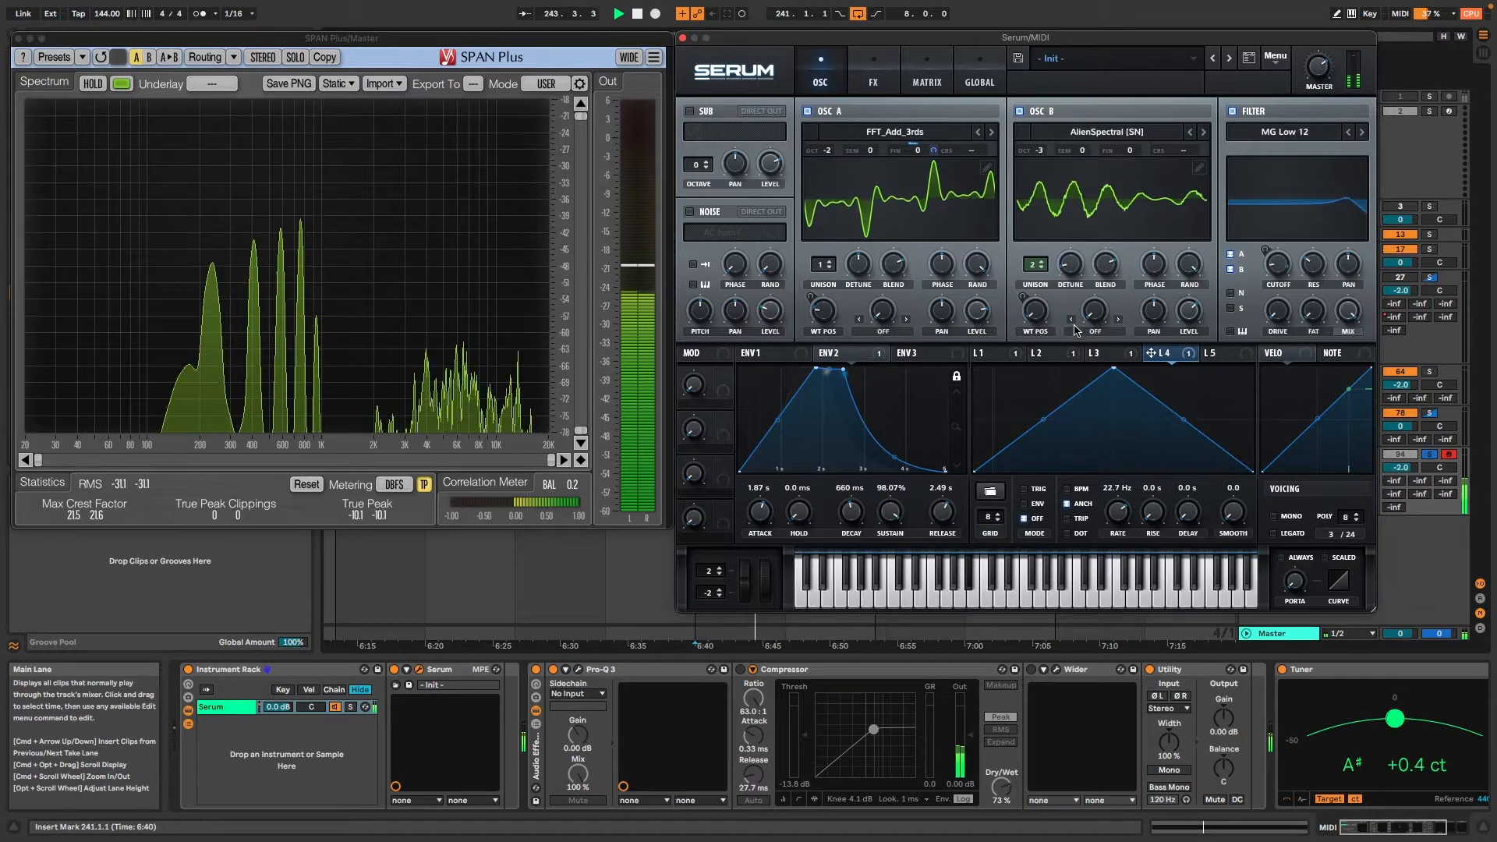
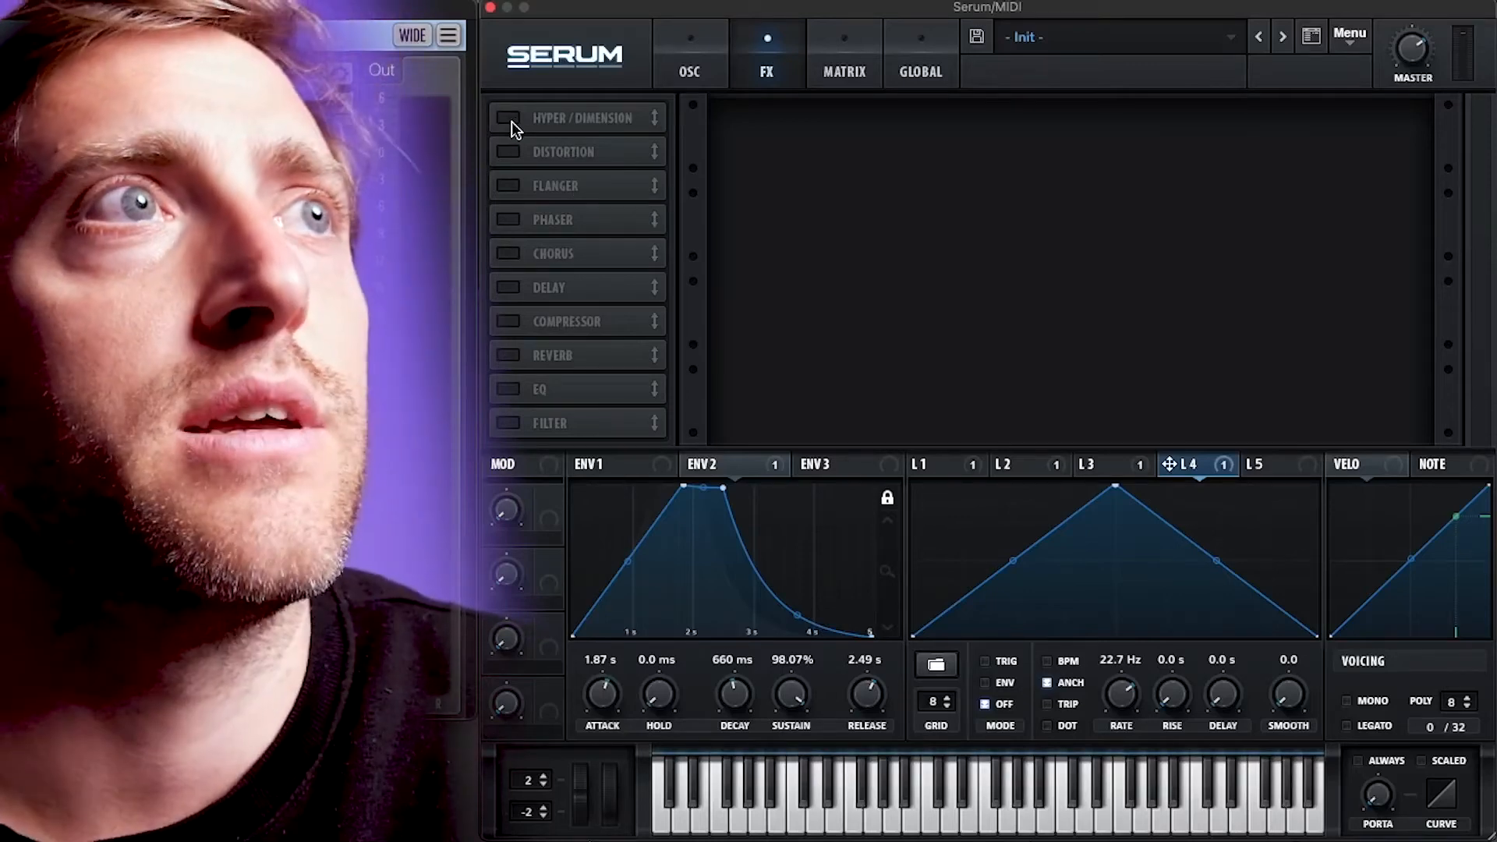
# Step: Enable the Hyper/Dimension, Chorus, Delay and Reverb effects
pyautogui.click(510, 119)
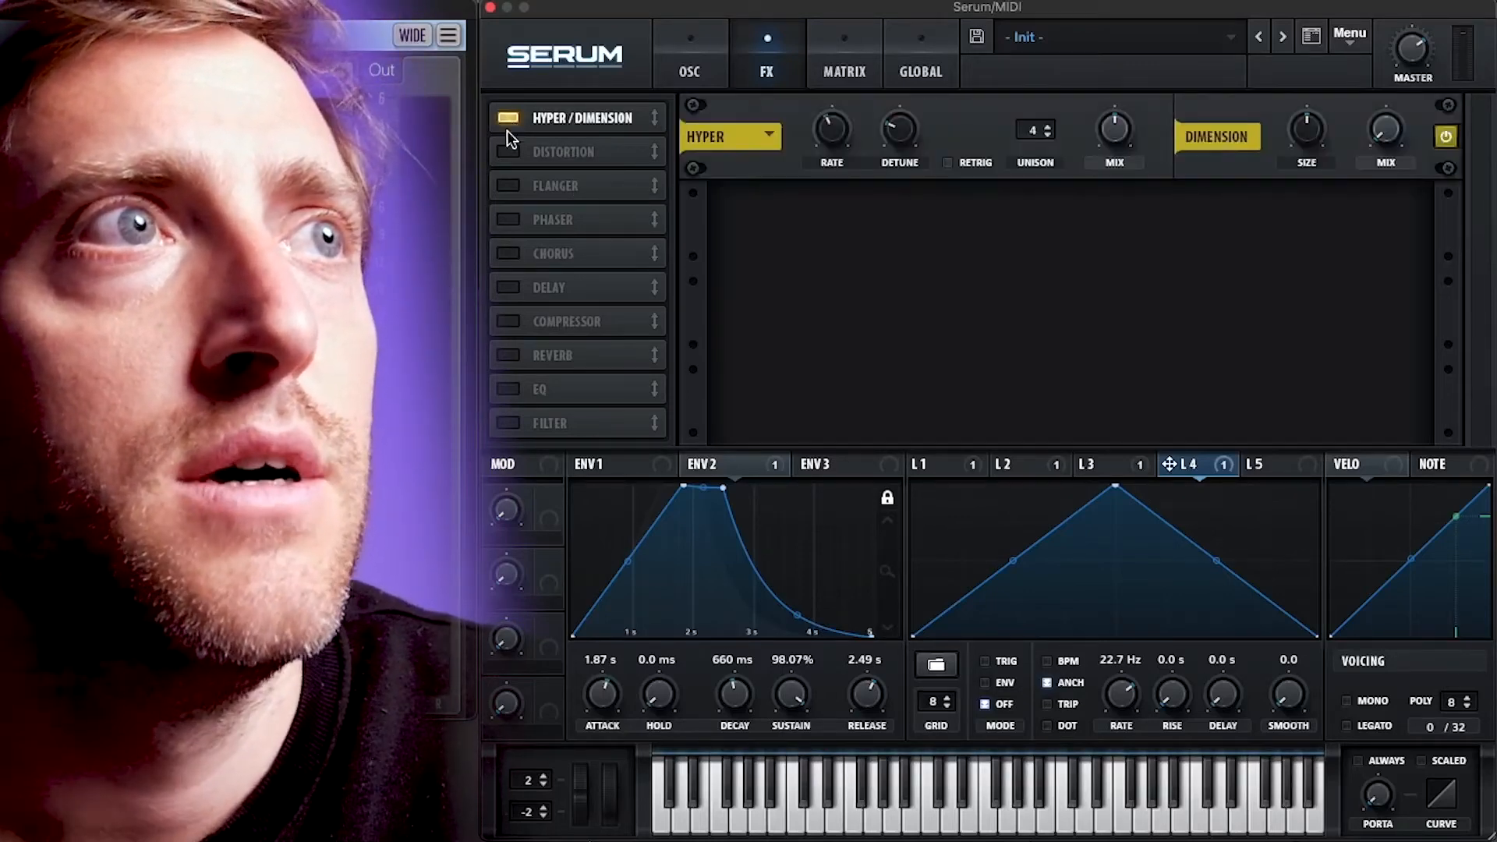
pyautogui.click(509, 254)
pyautogui.click(507, 288)
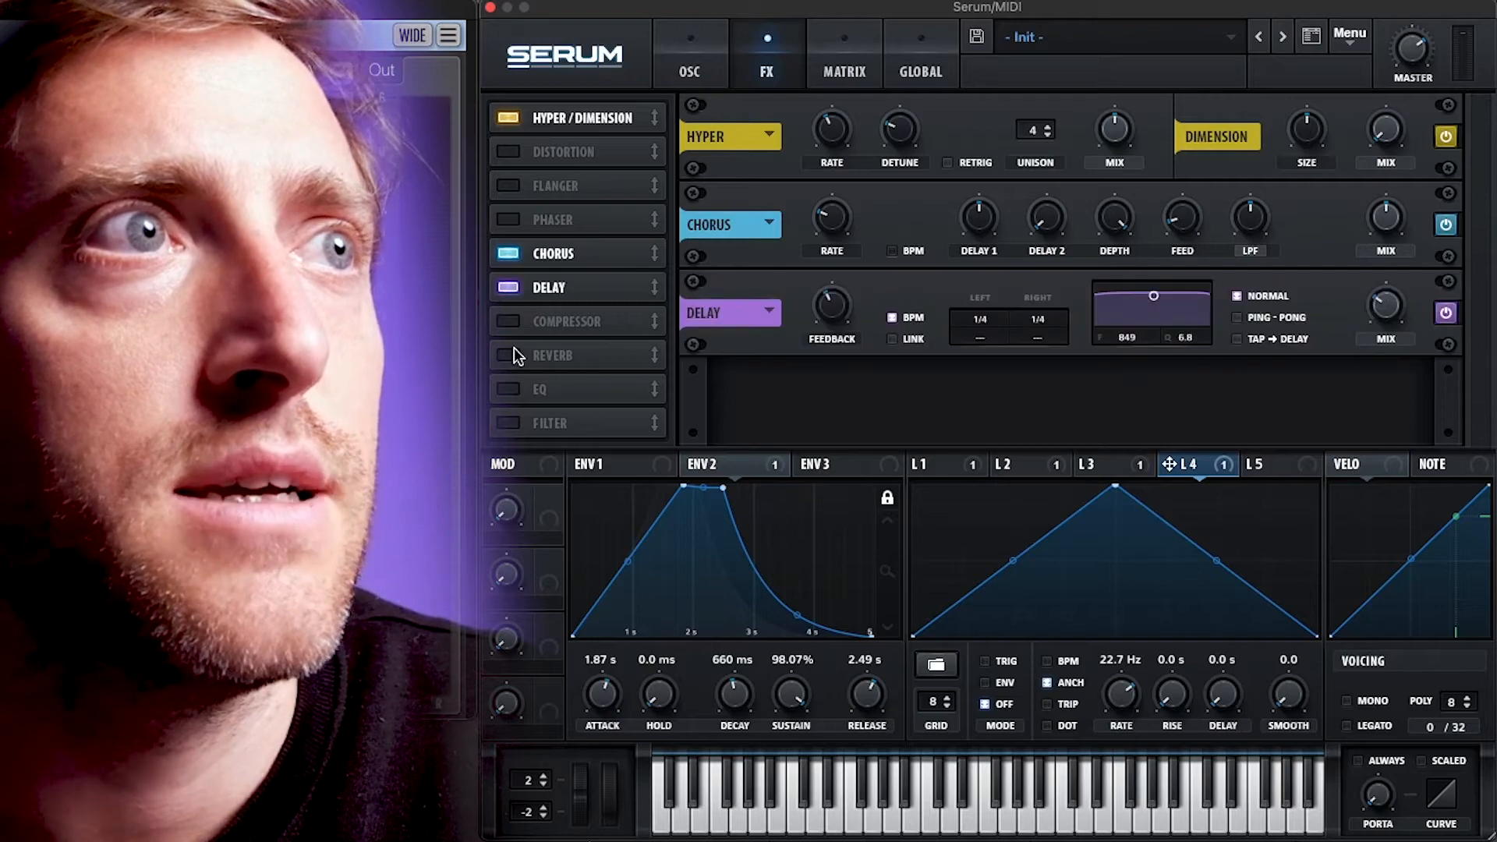
pyautogui.click(510, 355)
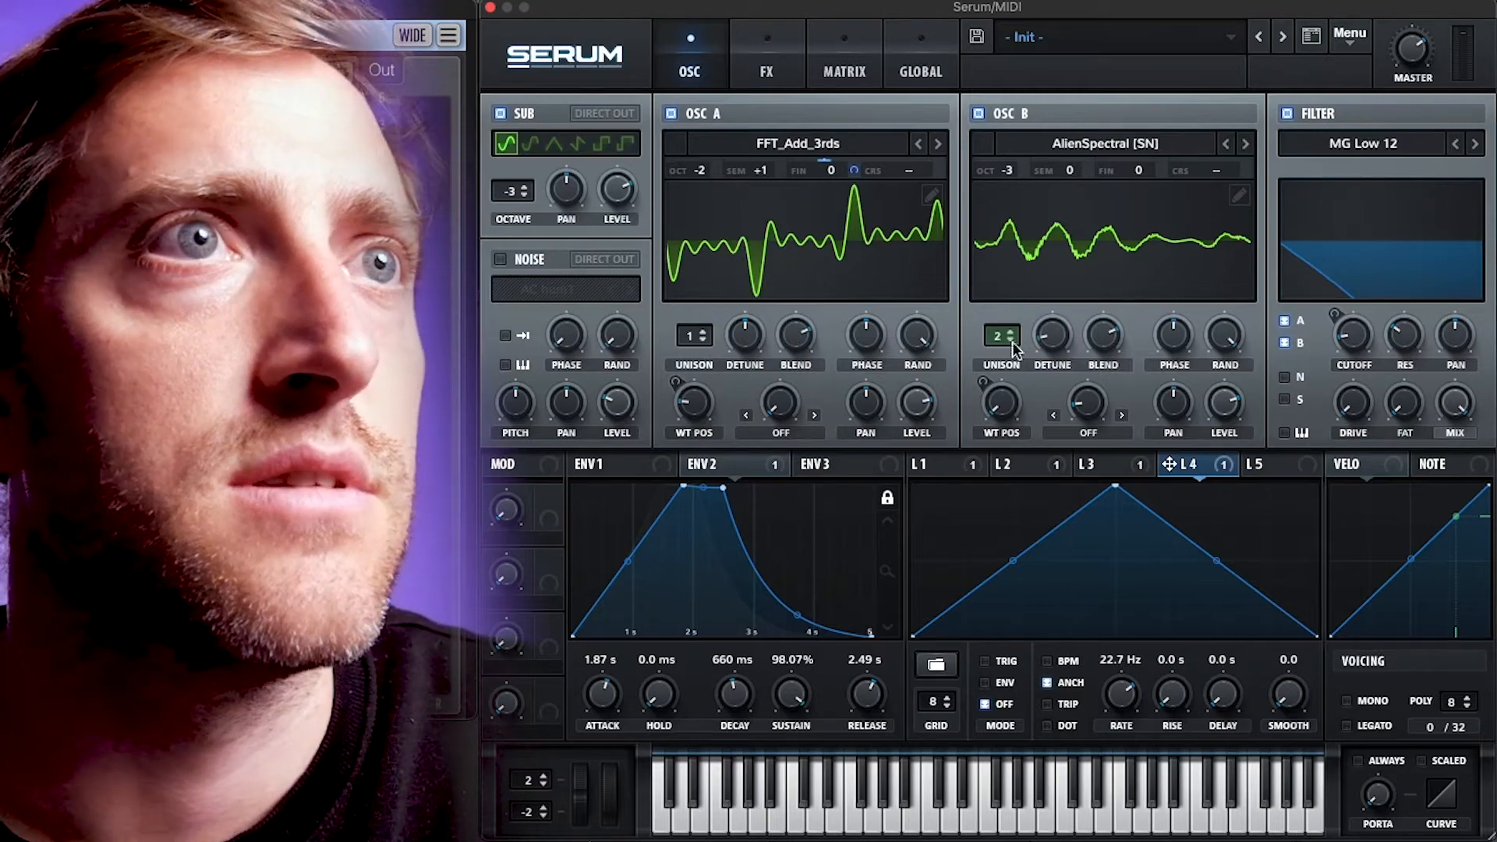
# Step: Return to the effects rack and switch off Chorus, Delay and Reverb, leaving only Hyper/Dimension active
pyautogui.click(791, 71)
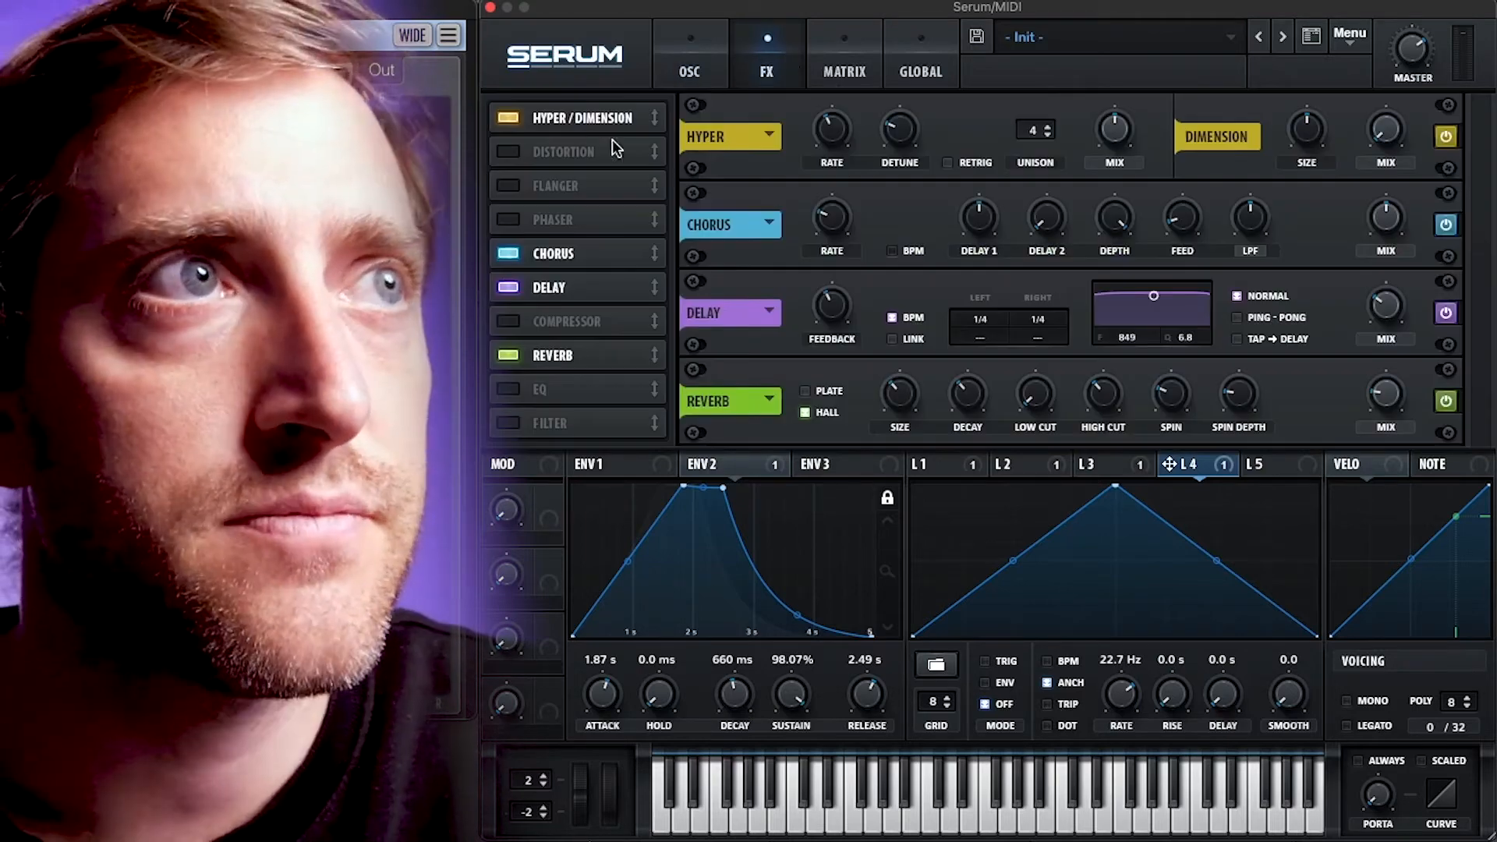
pyautogui.click(509, 254)
pyautogui.click(509, 287)
pyautogui.click(509, 354)
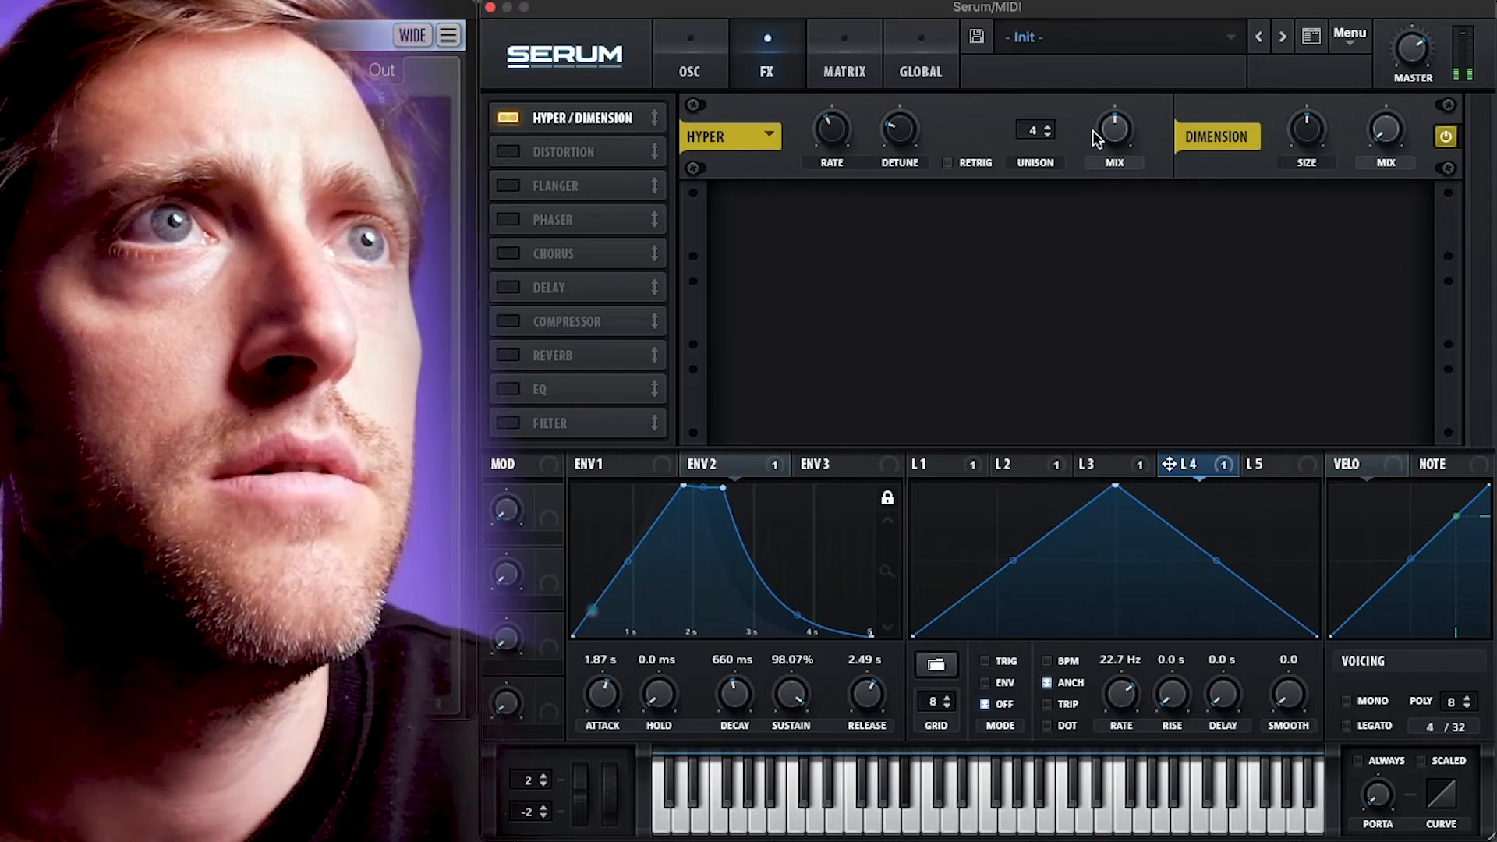
# Step: Set Hyper to 5 unison voices with its mix at about 26%, raise the Dimension mix and reduce the Dimension size
pyautogui.moveTo(1121, 133); pyautogui.dragTo(1112, 166)
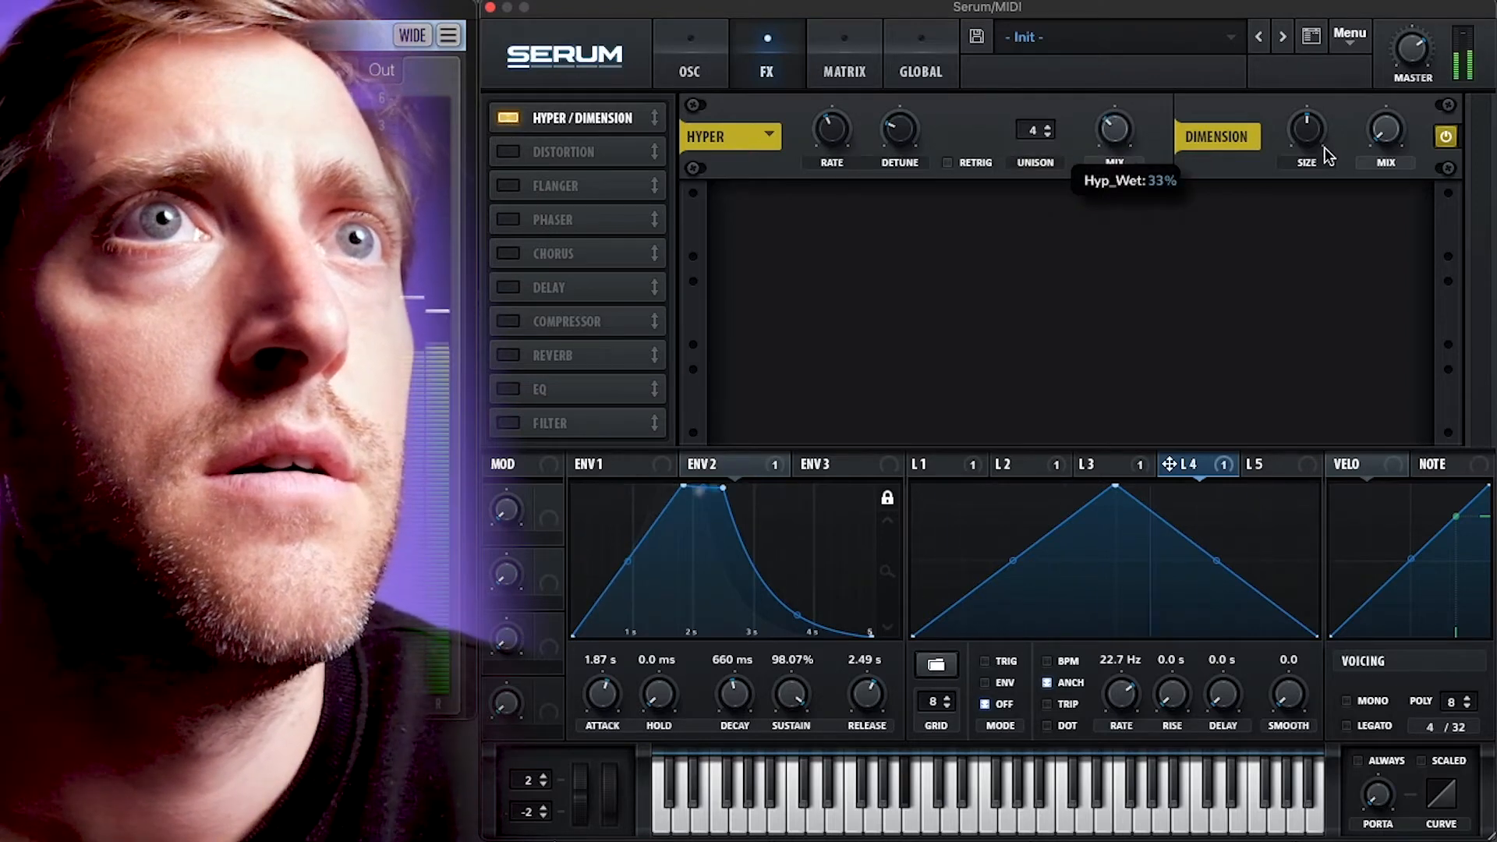
pyautogui.moveTo(1389, 123); pyautogui.dragTo(1388, 106)
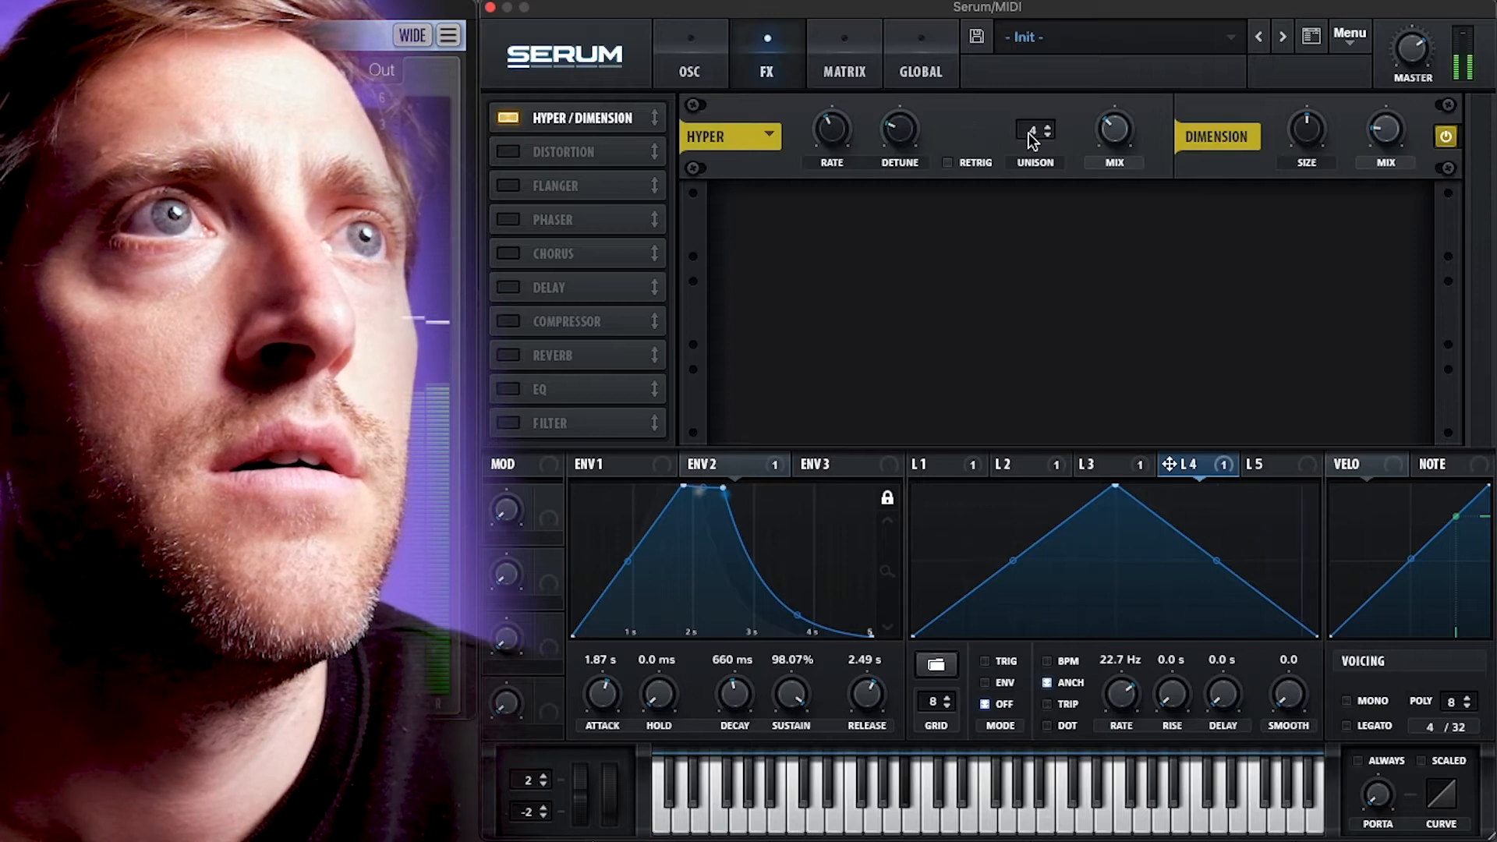
pyautogui.moveTo(1036, 130); pyautogui.dragTo(1041, 94)
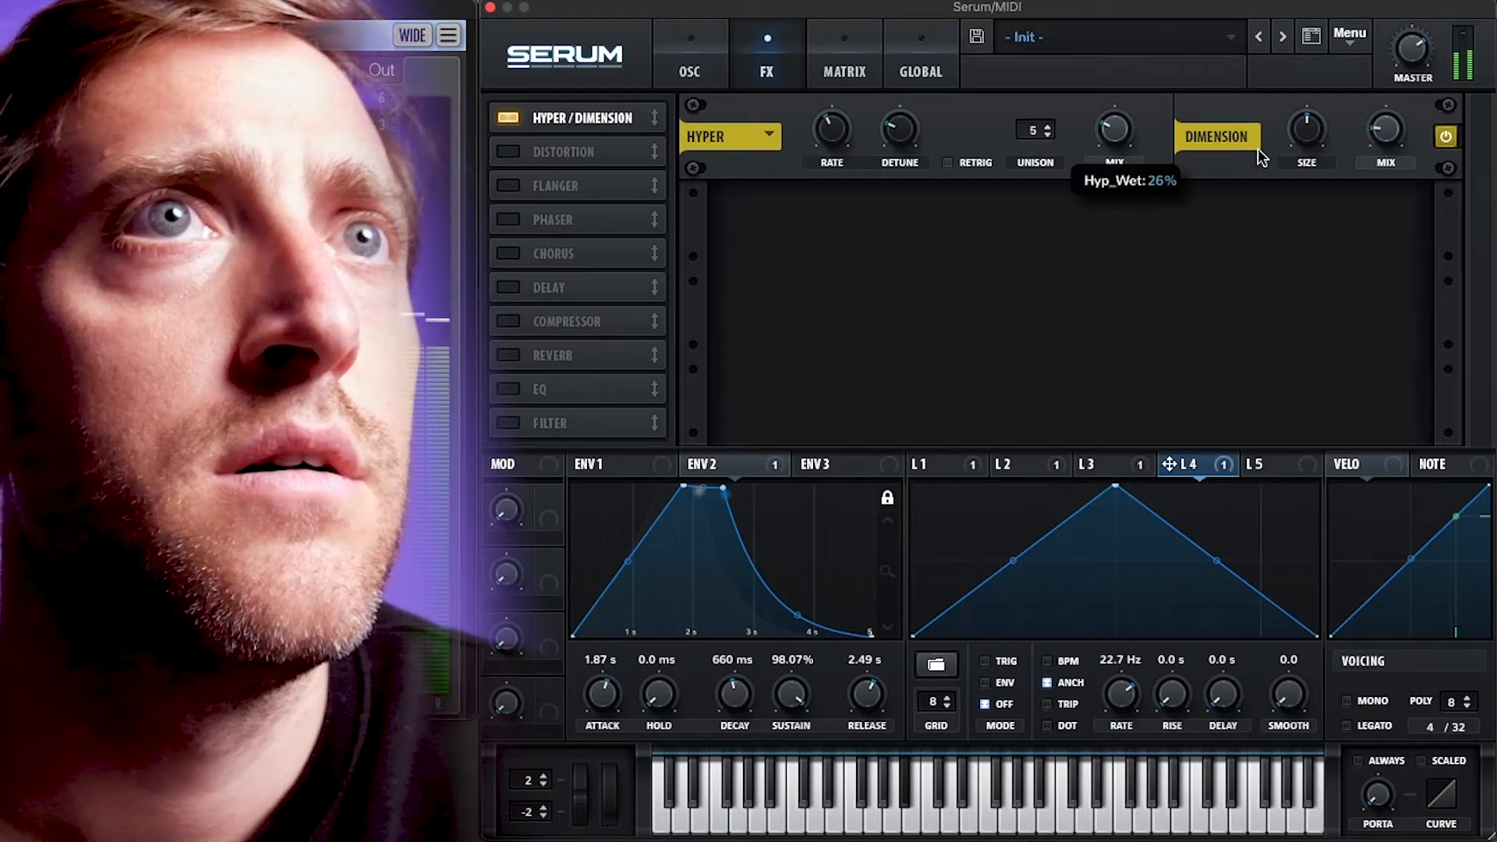
pyautogui.moveTo(1386, 128); pyautogui.dragTo(1401, 82)
pyautogui.moveTo(1309, 144); pyautogui.dragTo(1307, 165)
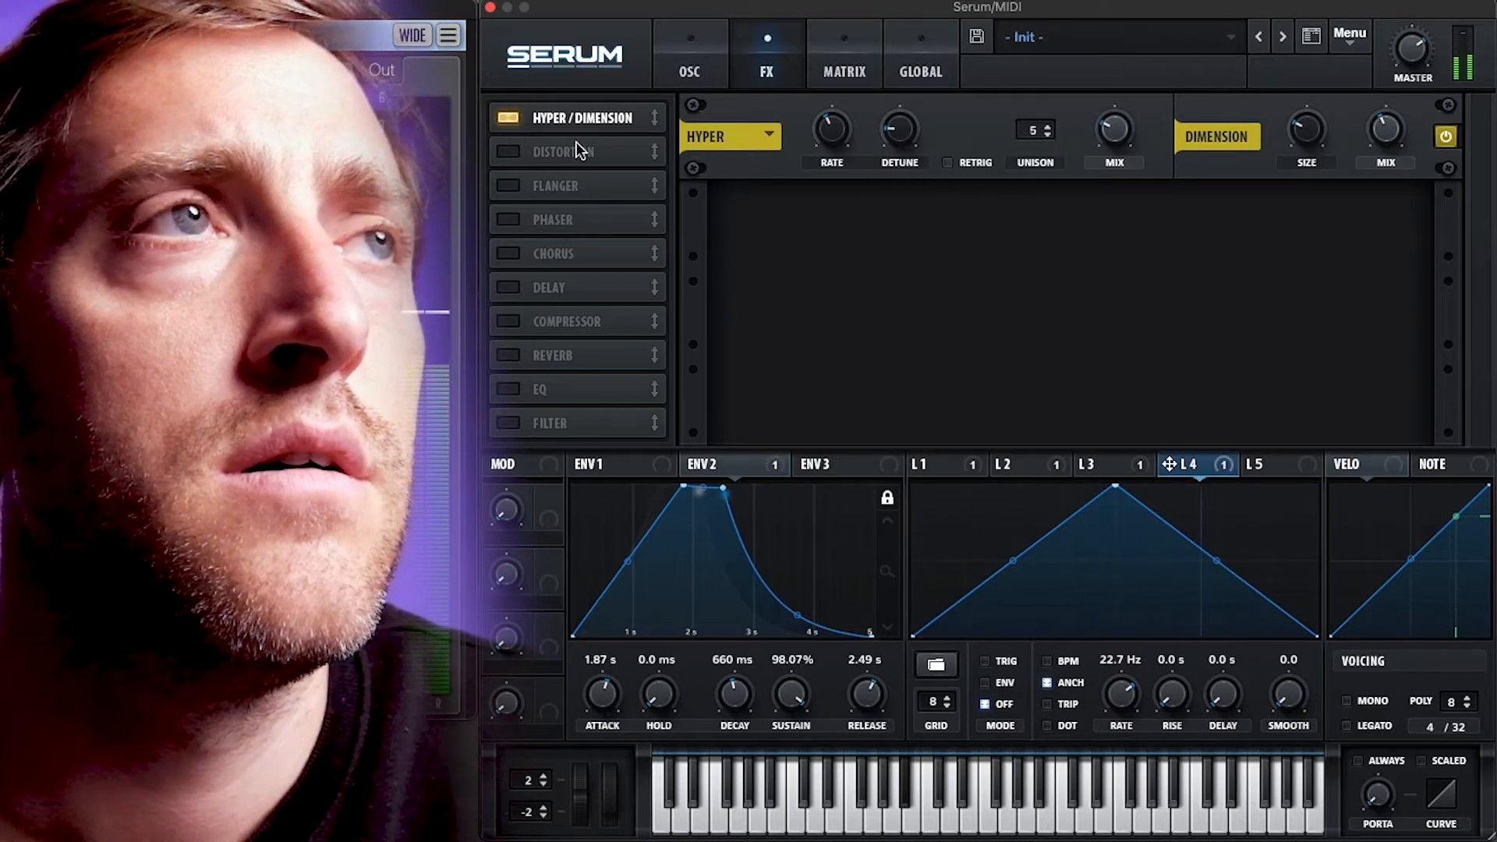
# Step: Swap Hyper/Dimension for Chorus, then lower the chorus rate, first delay time and low-pass filter cutoff
pyautogui.click(513, 117)
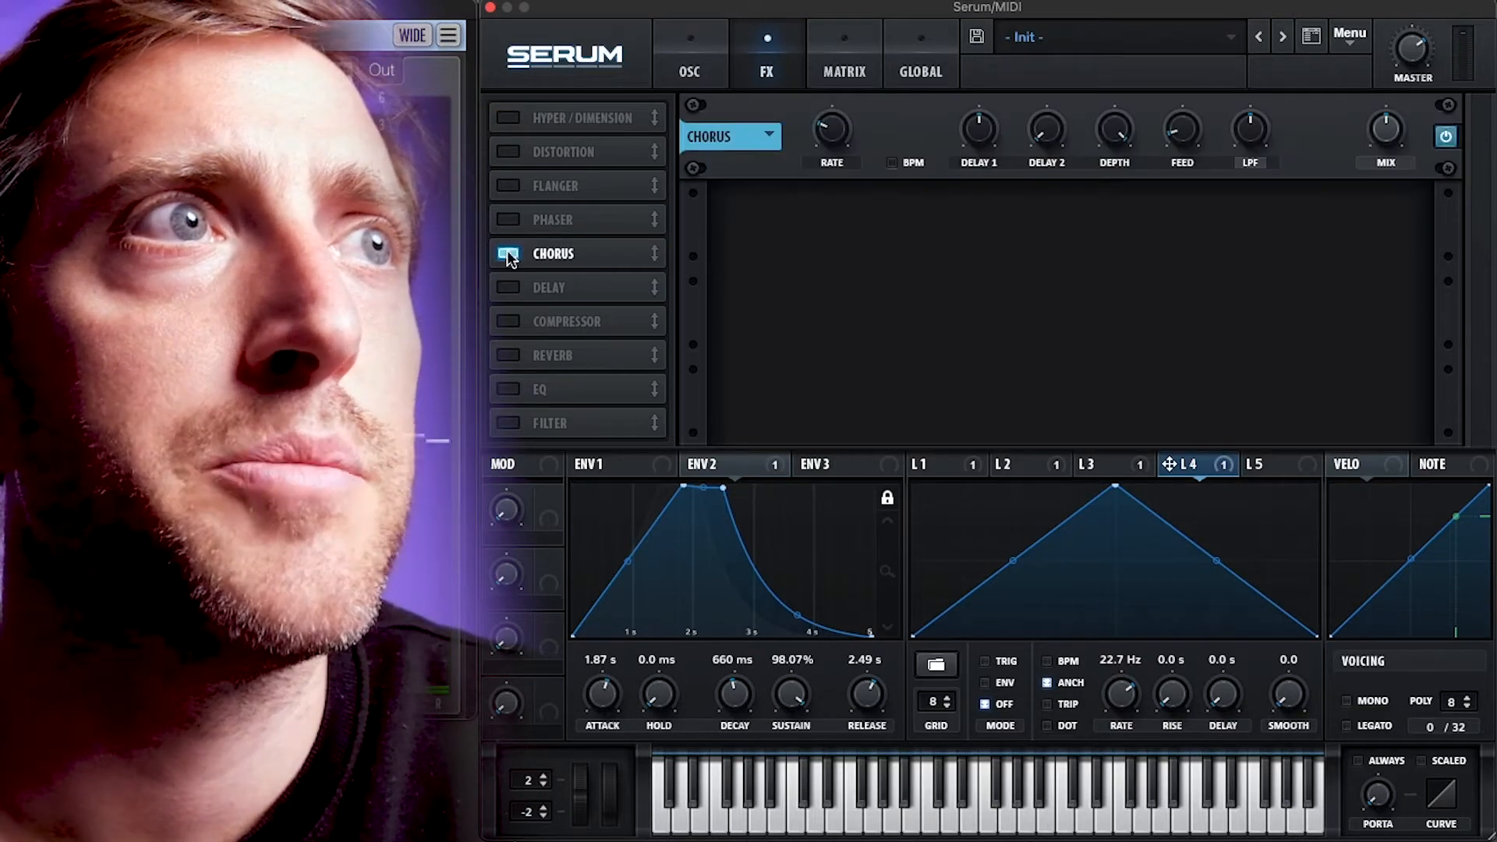
pyautogui.click(508, 253)
pyautogui.moveTo(833, 147)
pyautogui.moveTo(833, 146); pyautogui.dragTo(833, 155)
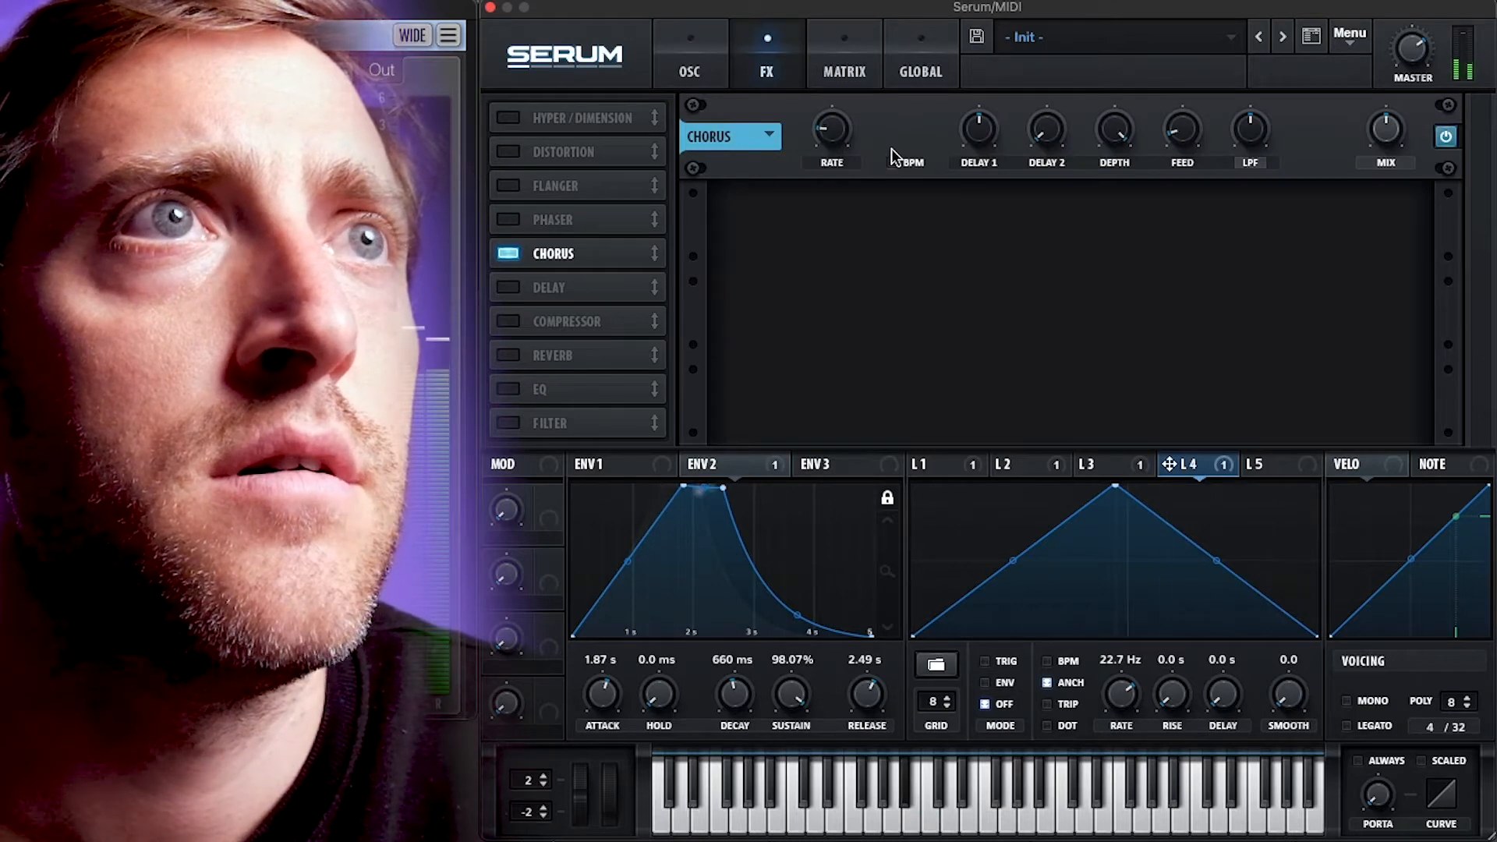
pyautogui.moveTo(980, 150)
pyautogui.mouseDown()
pyautogui.moveTo(981, 180)
pyautogui.moveTo(985, 167)
pyautogui.mouseUp()
pyautogui.moveTo(1183, 131); pyautogui.dragTo(1245, 161)
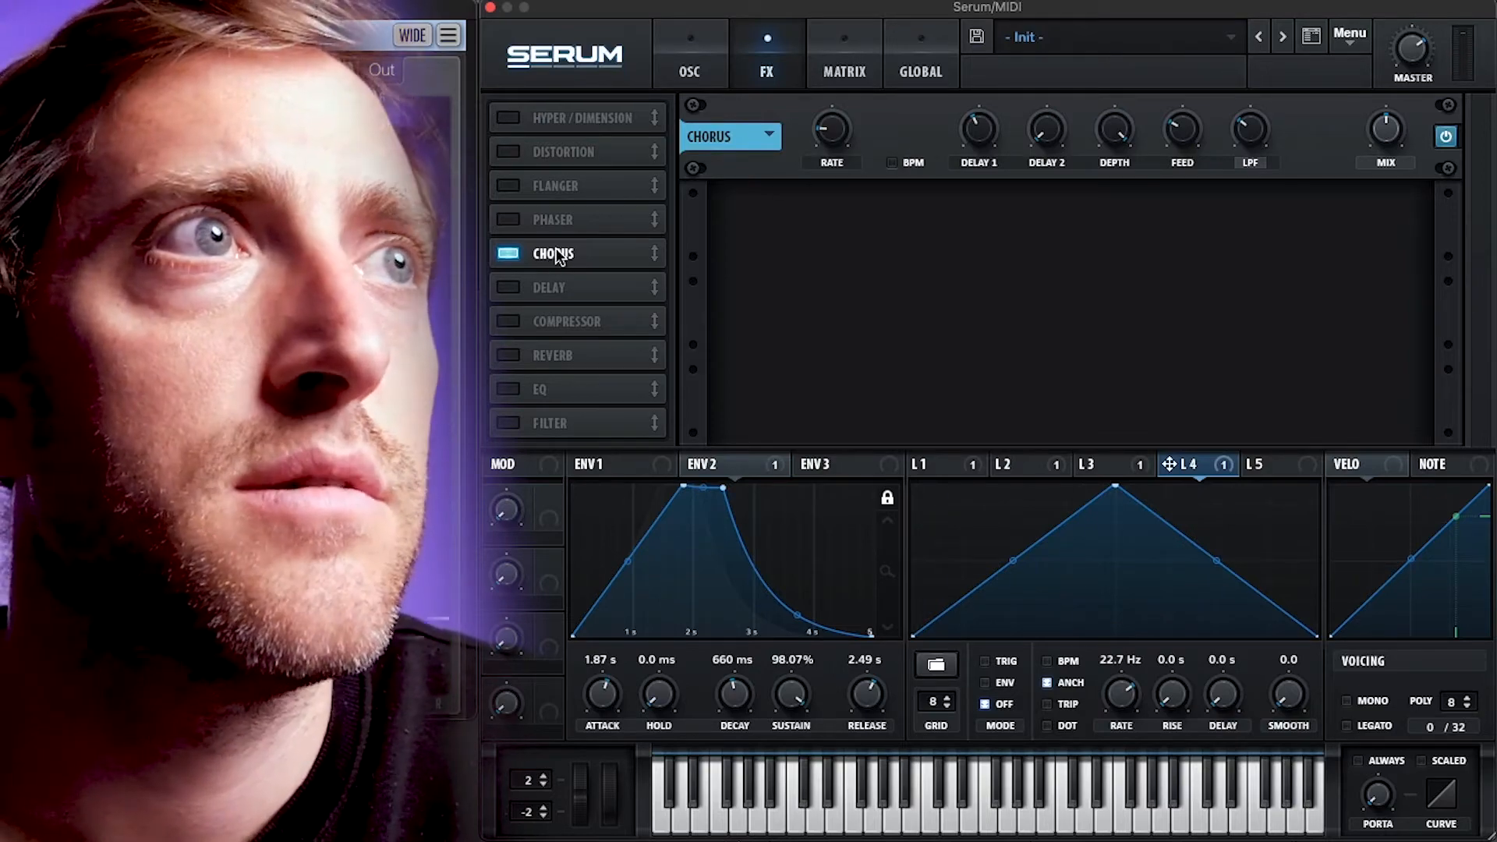
# Step: Enable Delay with linked dotted 1/4 times, reduced feedback, ping-pong mode, and its filter at 557 with Q 1.5
pyautogui.click(509, 288)
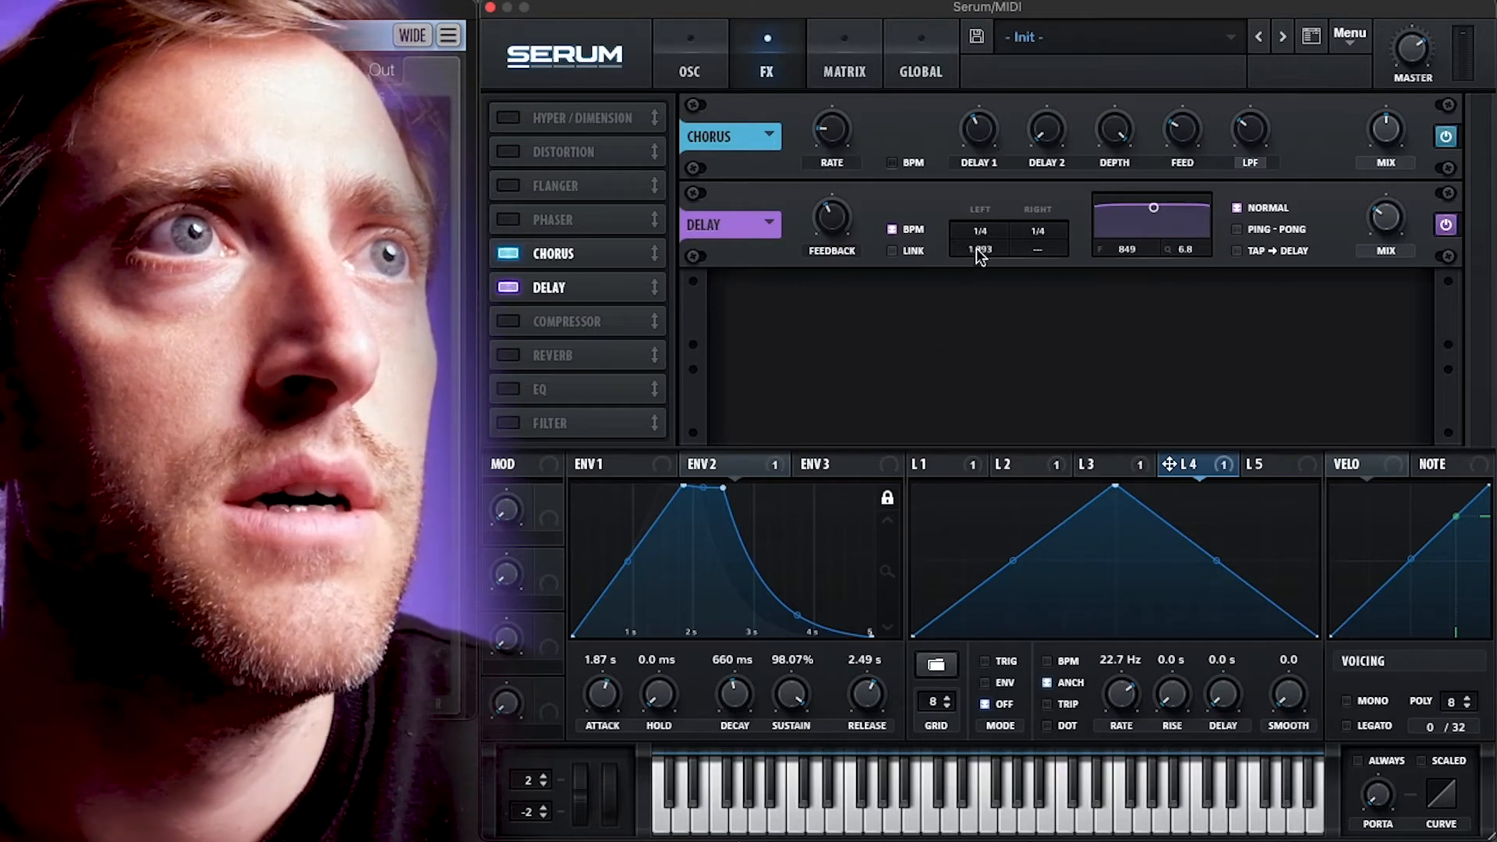
pyautogui.moveTo(975, 251); pyautogui.dragTo(1004, 176)
pyautogui.click(892, 250)
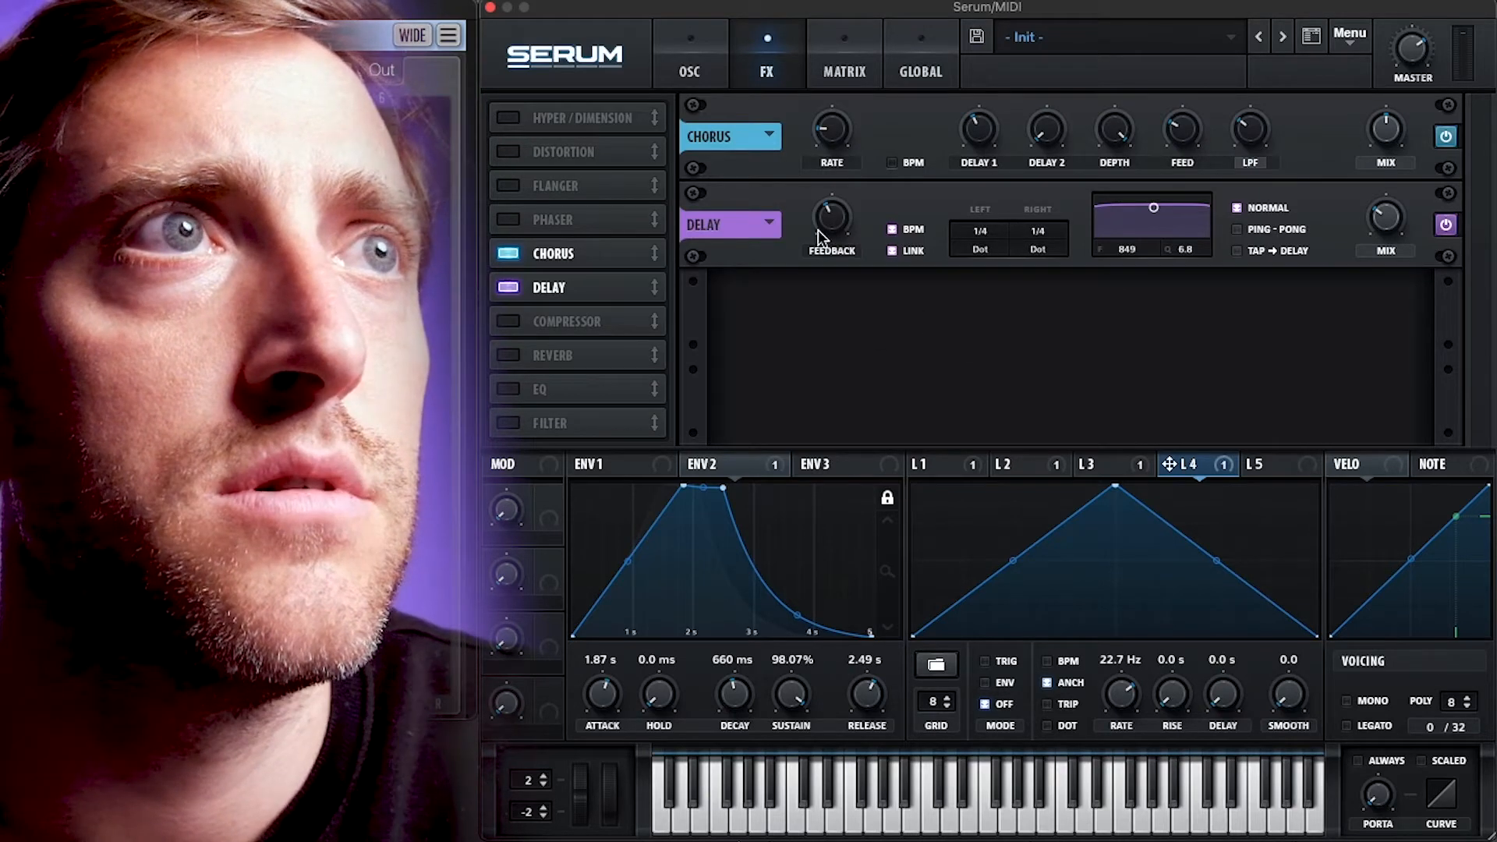
pyautogui.moveTo(1153, 208); pyautogui.dragTo(1146, 231)
pyautogui.click(1237, 229)
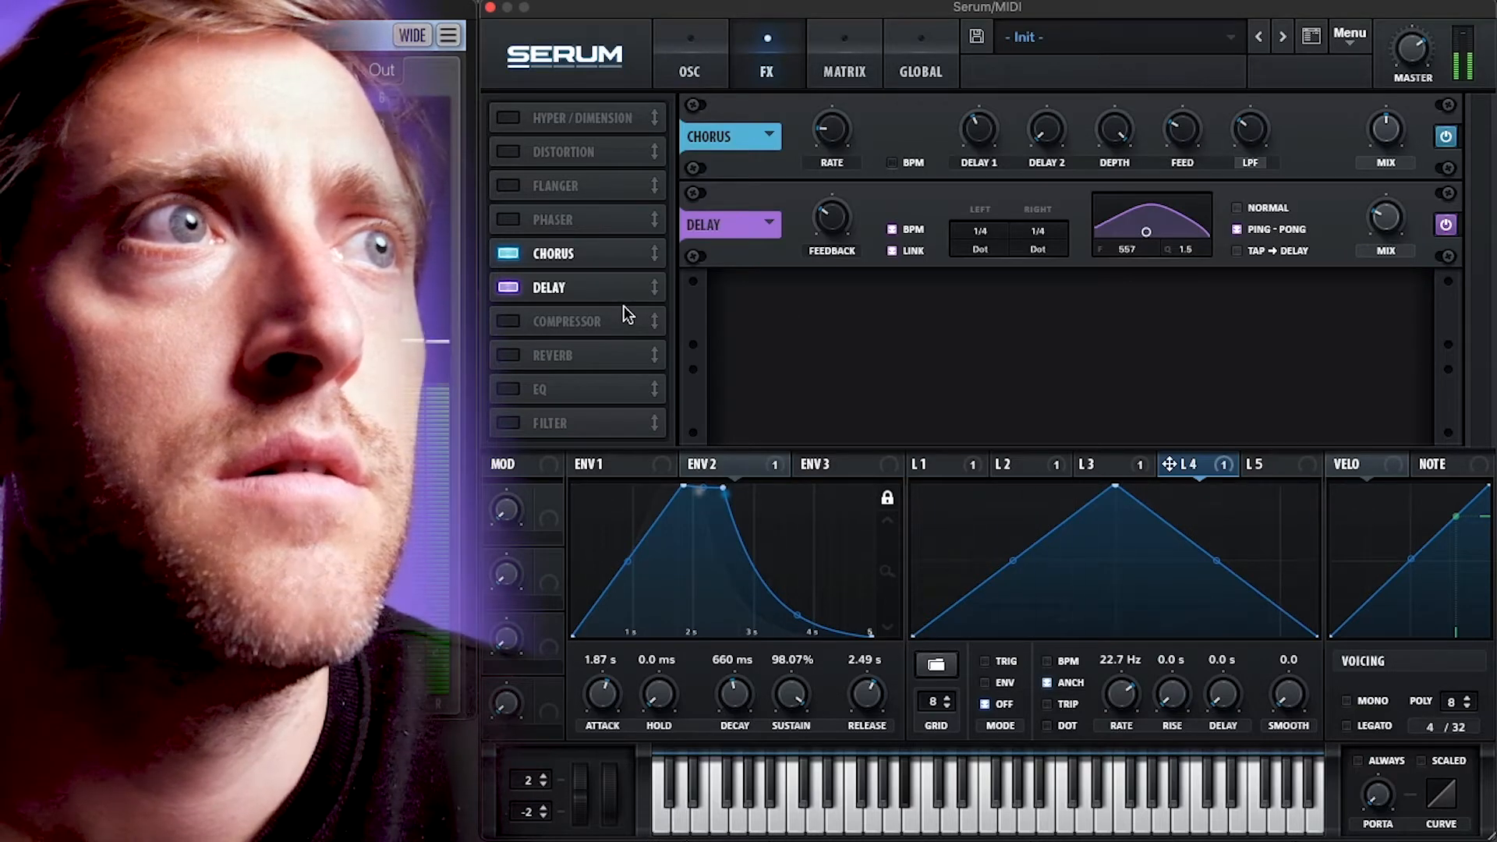
# Step: Enable Reverb, place it directly after Delay, set its size to about 33% and raise its mix to about halfway
pyautogui.click(538, 356)
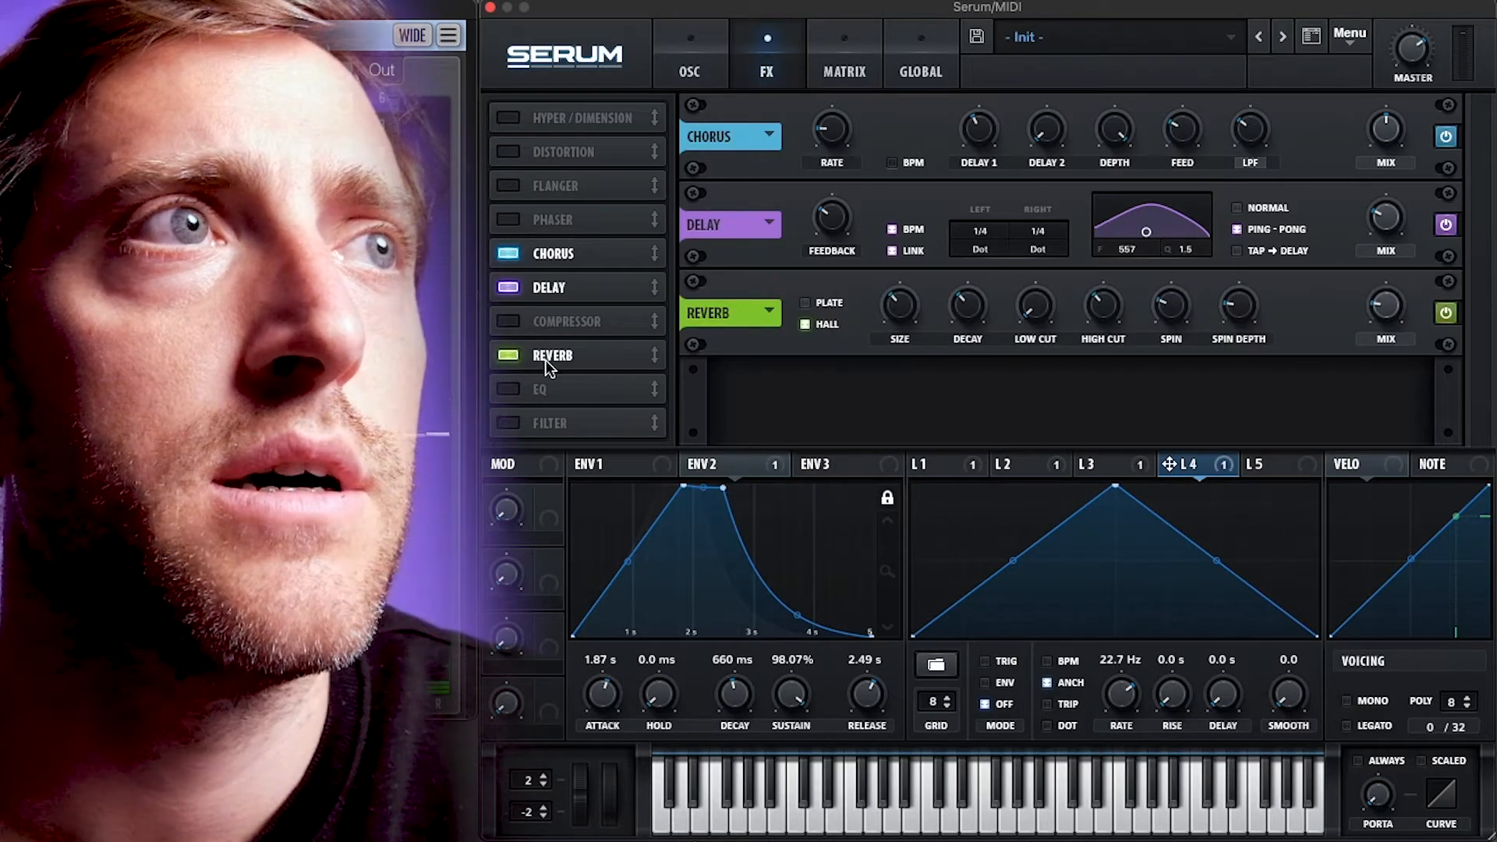
pyautogui.moveTo(909, 308); pyautogui.dragTo(910, 301)
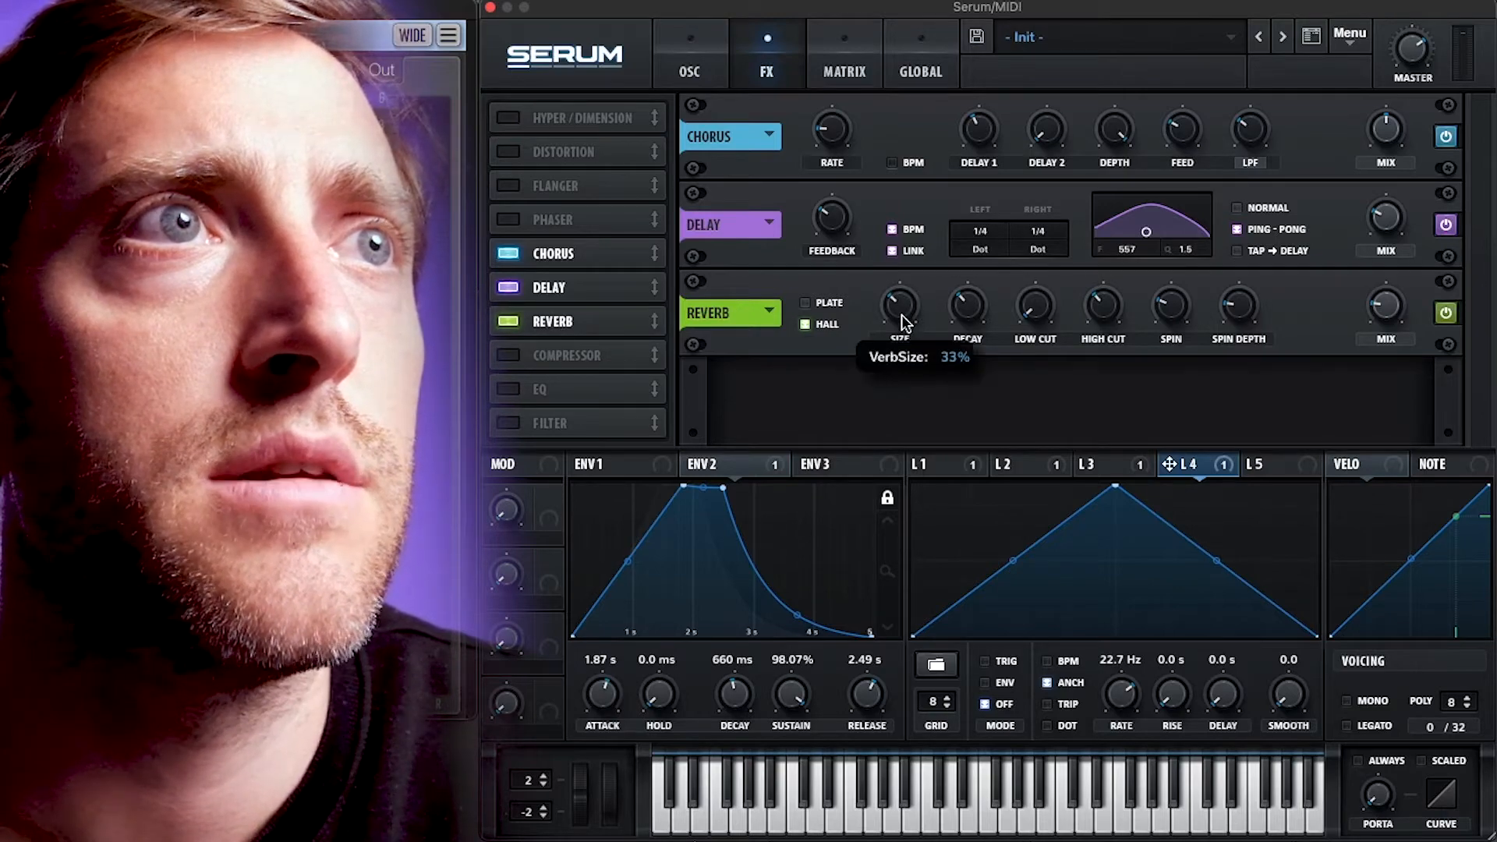
pyautogui.moveTo(1385, 344)
pyautogui.moveTo(1385, 343); pyautogui.dragTo(1386, 292)
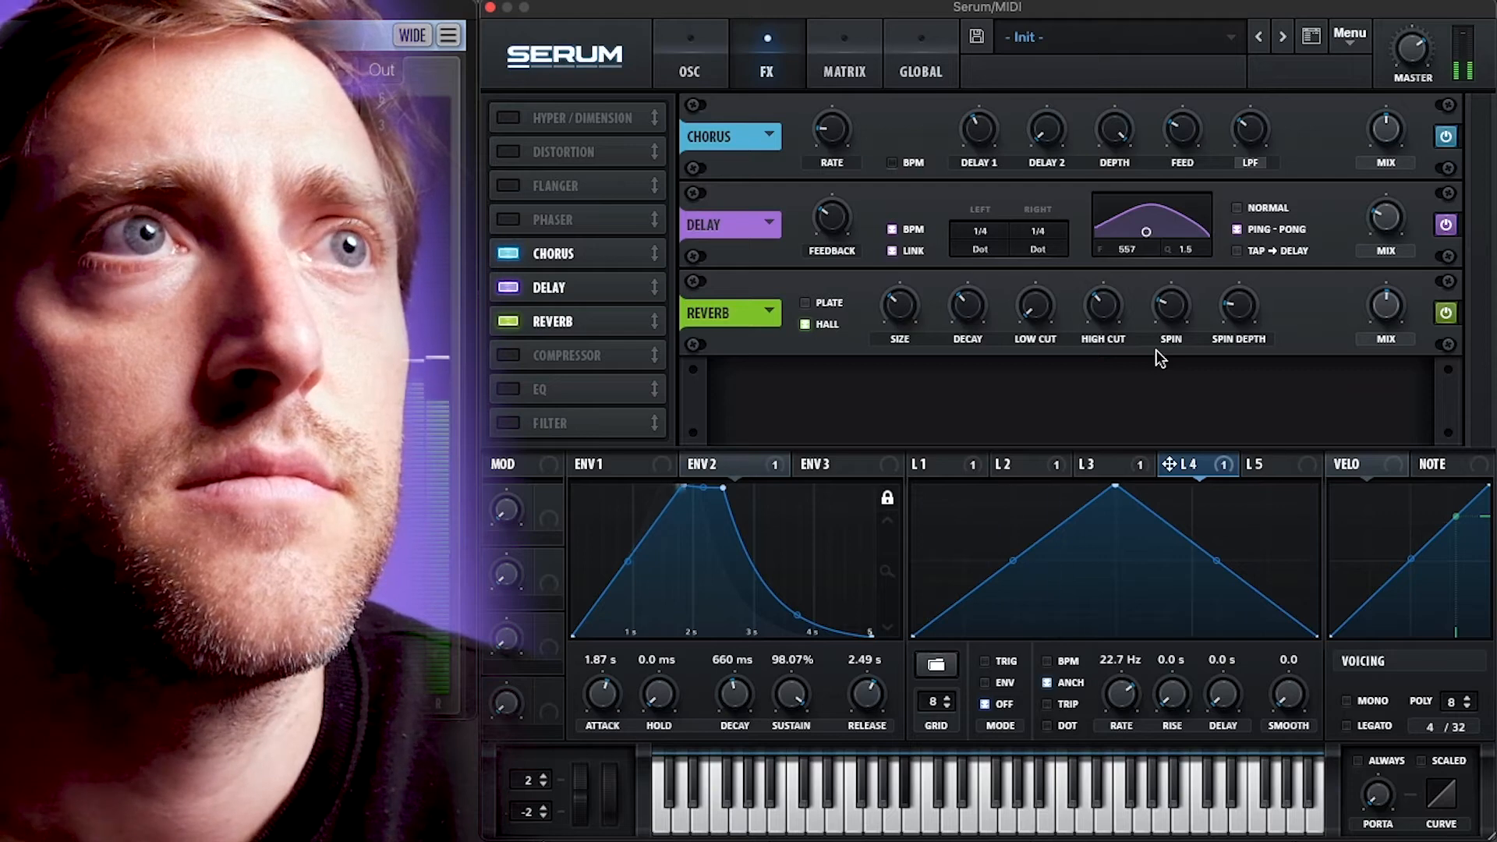
# Step: Set the reverb's low cut to about 17%, raise its high cut above 71% and lower its spin
pyautogui.moveTo(1046, 296)
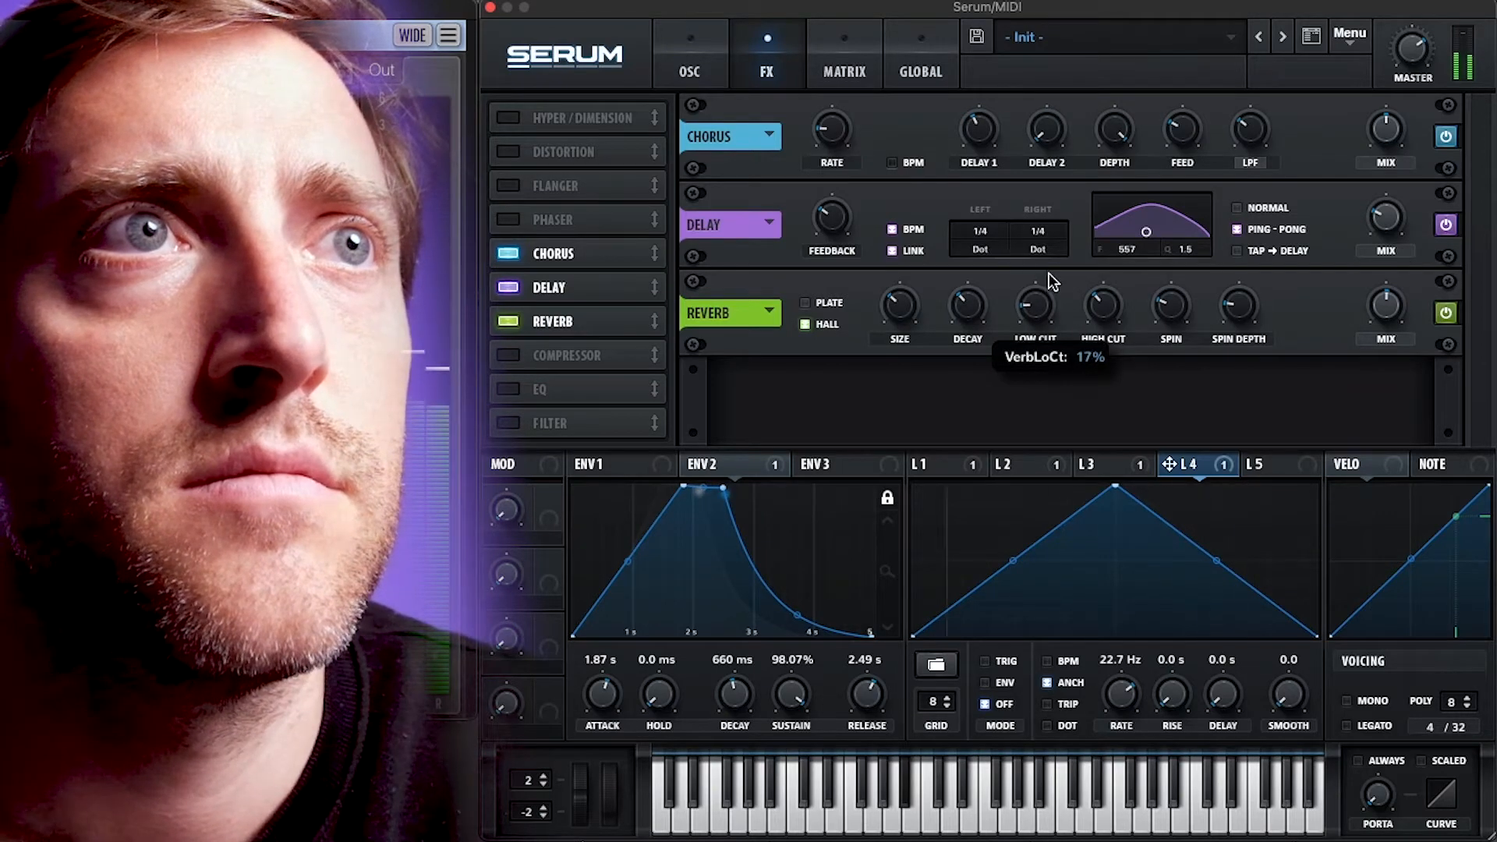
pyautogui.moveTo(1112, 308)
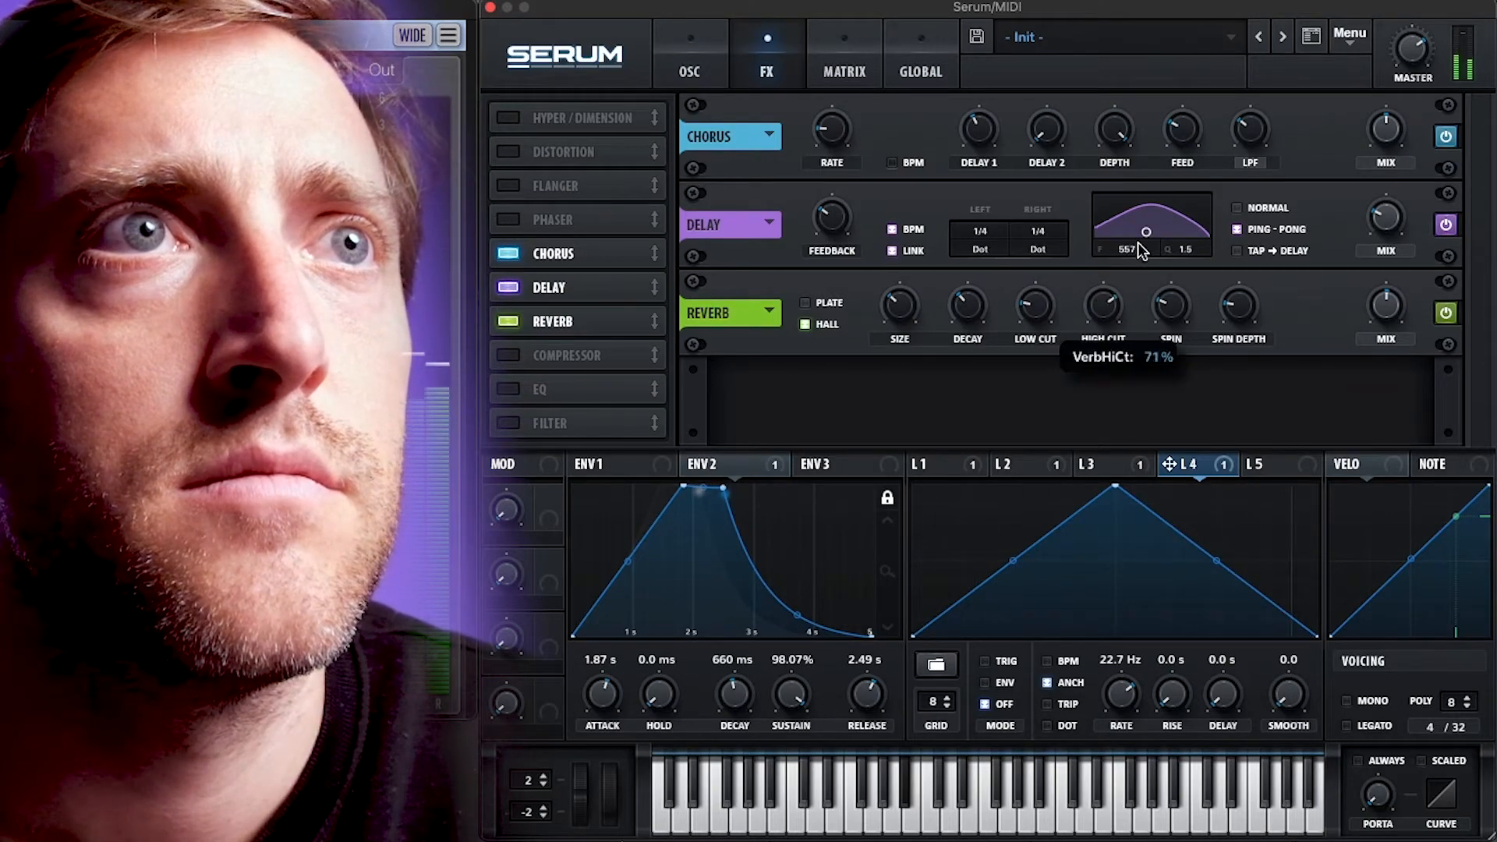
pyautogui.moveTo(1139, 241); pyautogui.dragTo(1138, 233)
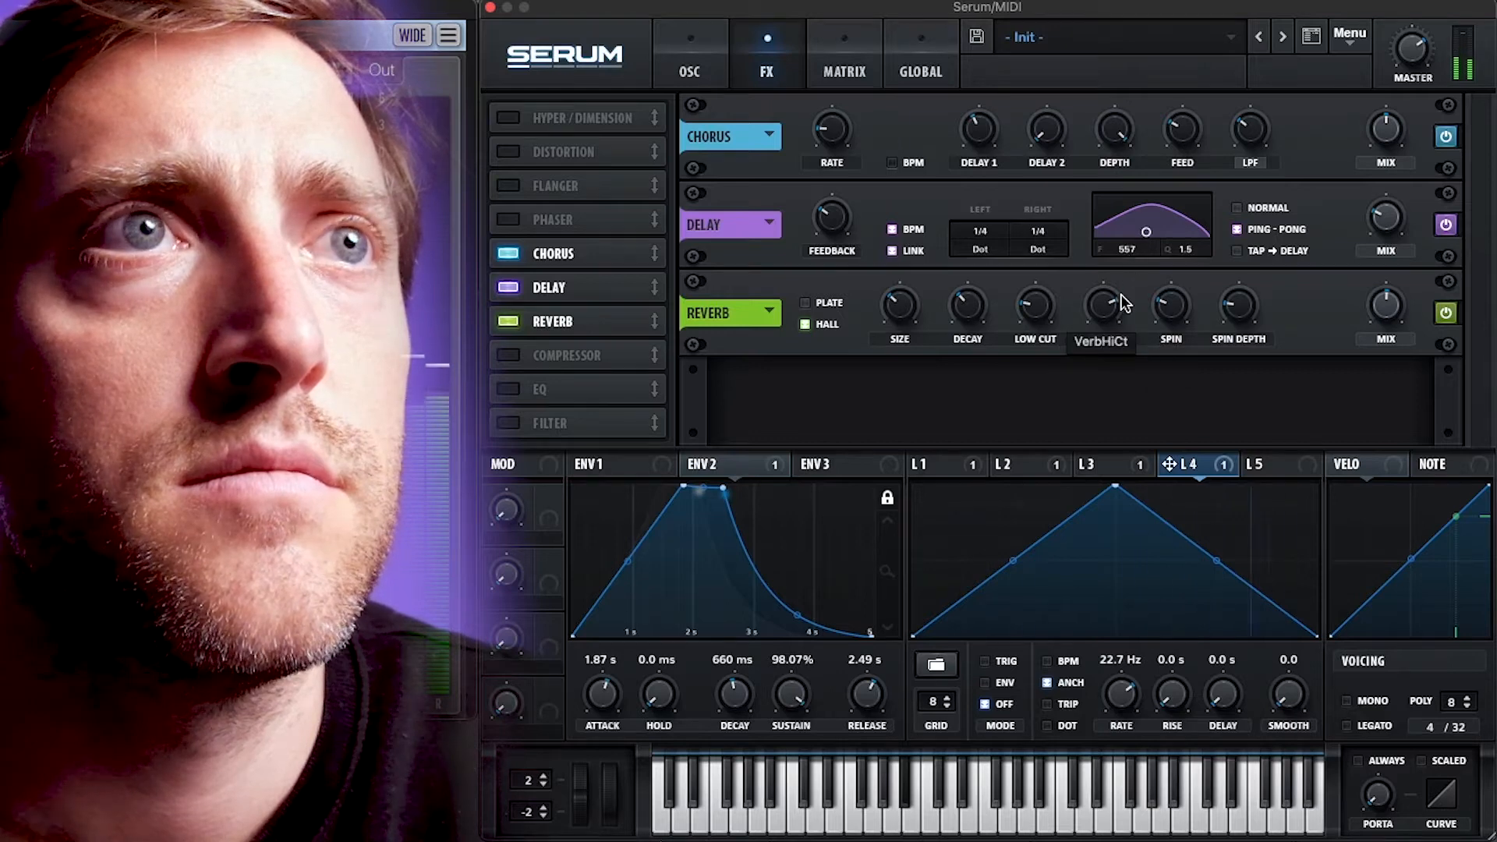
pyautogui.moveTo(1115, 301); pyautogui.dragTo(1170, 425)
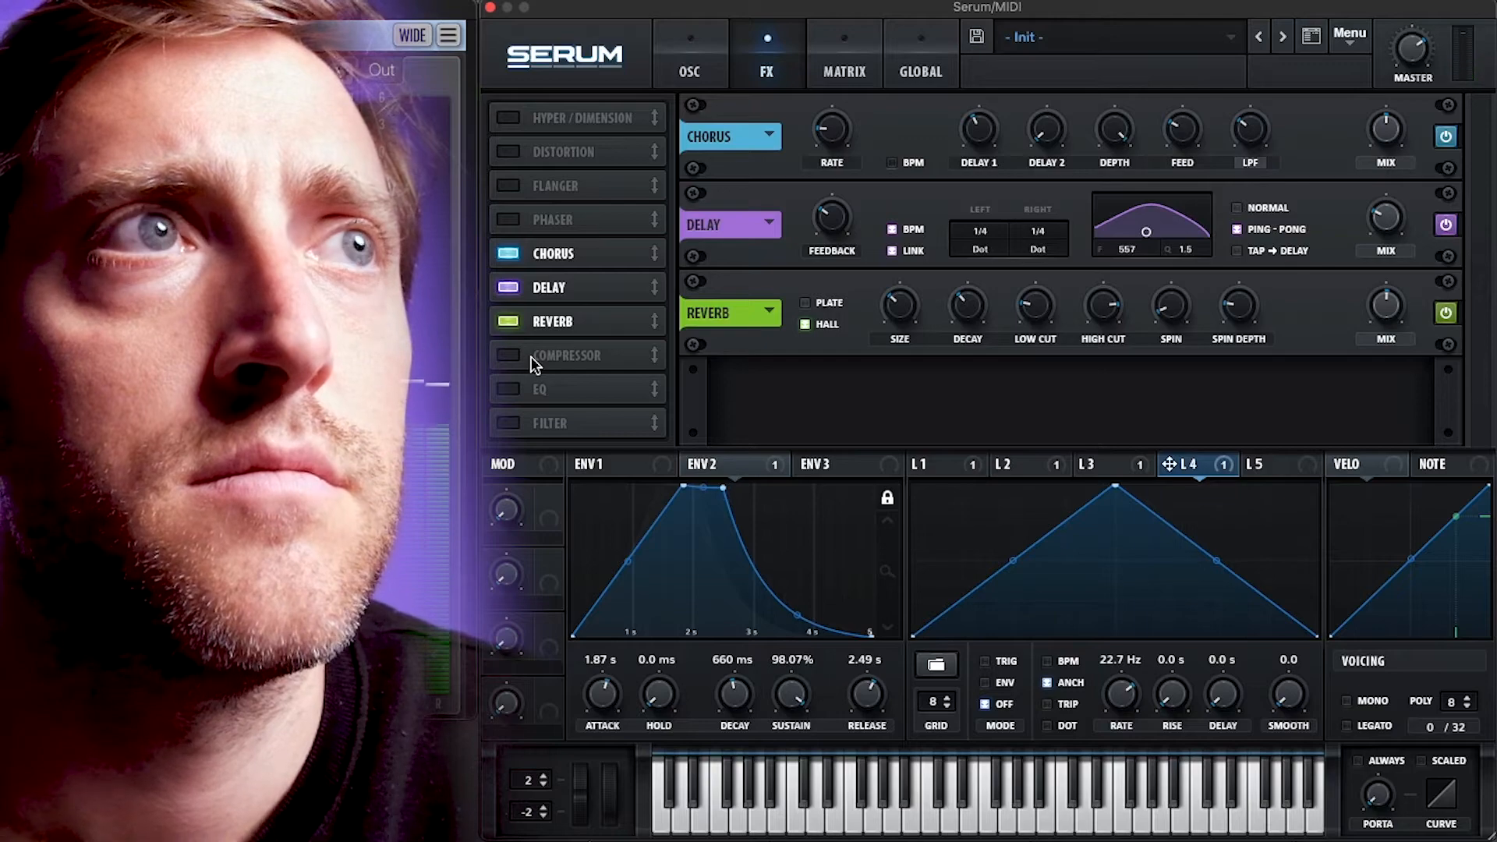
# Step: Enable the Compressor, adjust its threshold, shorten its attack and lengthen its release
pyautogui.click(505, 355)
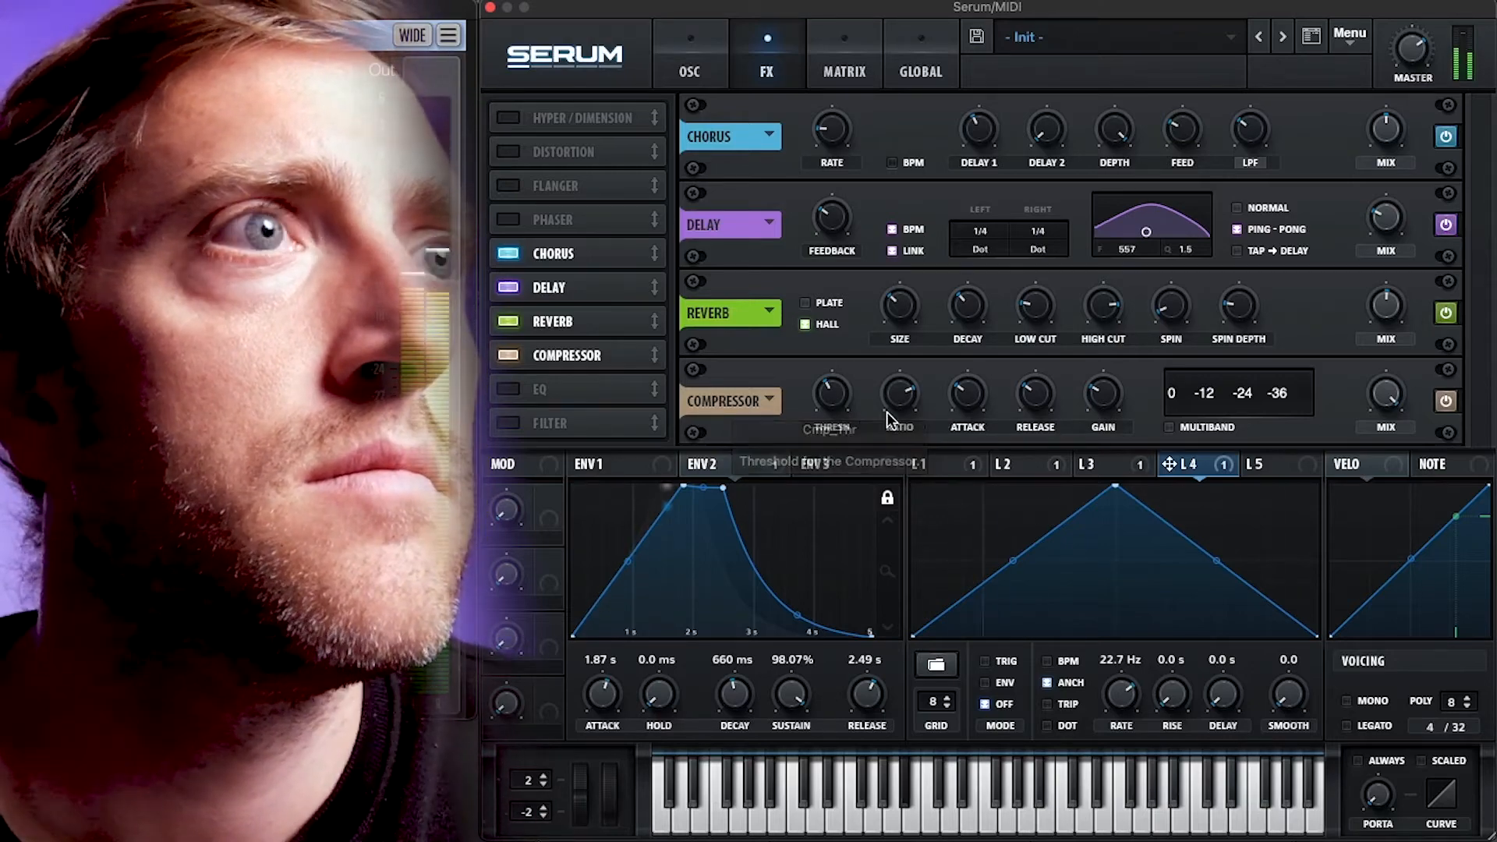
pyautogui.moveTo(840, 399)
pyautogui.mouseDown()
pyautogui.moveTo(863, 340)
pyautogui.moveTo(872, 367)
pyautogui.mouseUp()
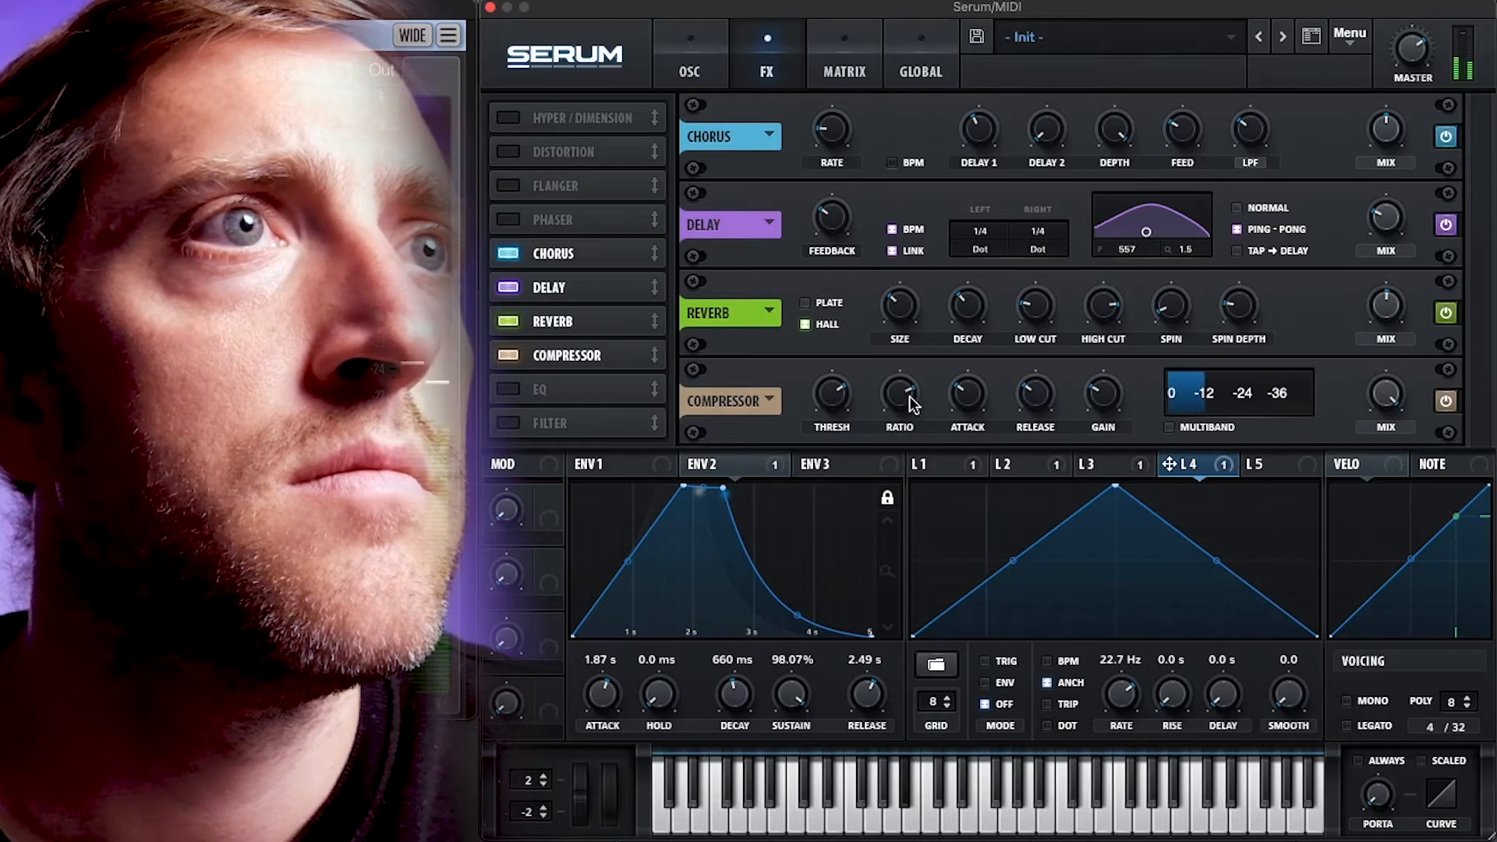
pyautogui.moveTo(953, 411); pyautogui.dragTo(944, 446)
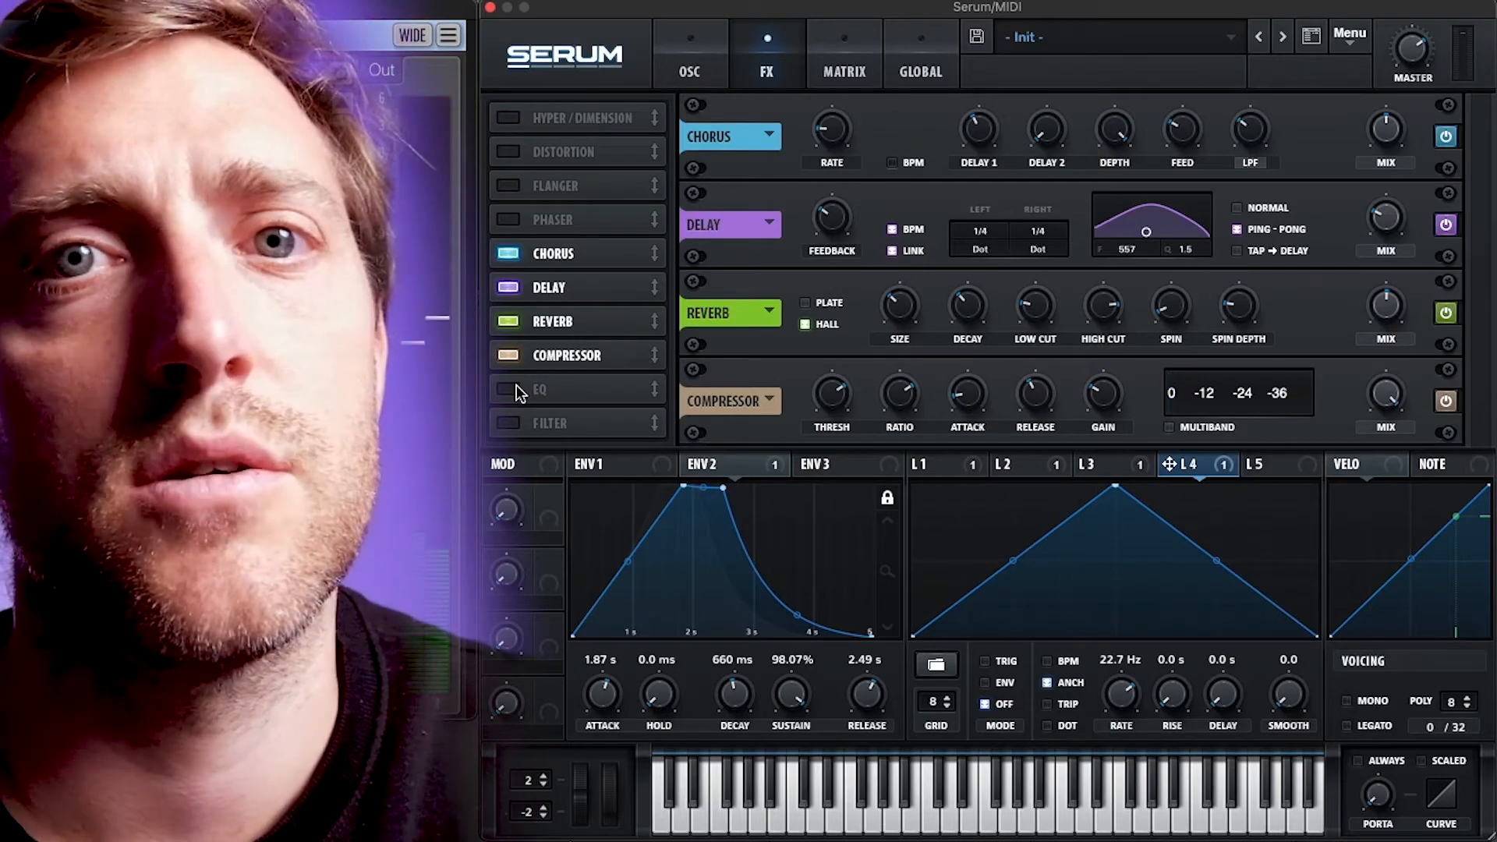
# Step: Enable EQ ahead of Chorus and cut the low shelf, lowering its gain and tuning its frequency
pyautogui.click(511, 392)
pyautogui.moveTo(511, 392); pyautogui.dragTo(572, 256)
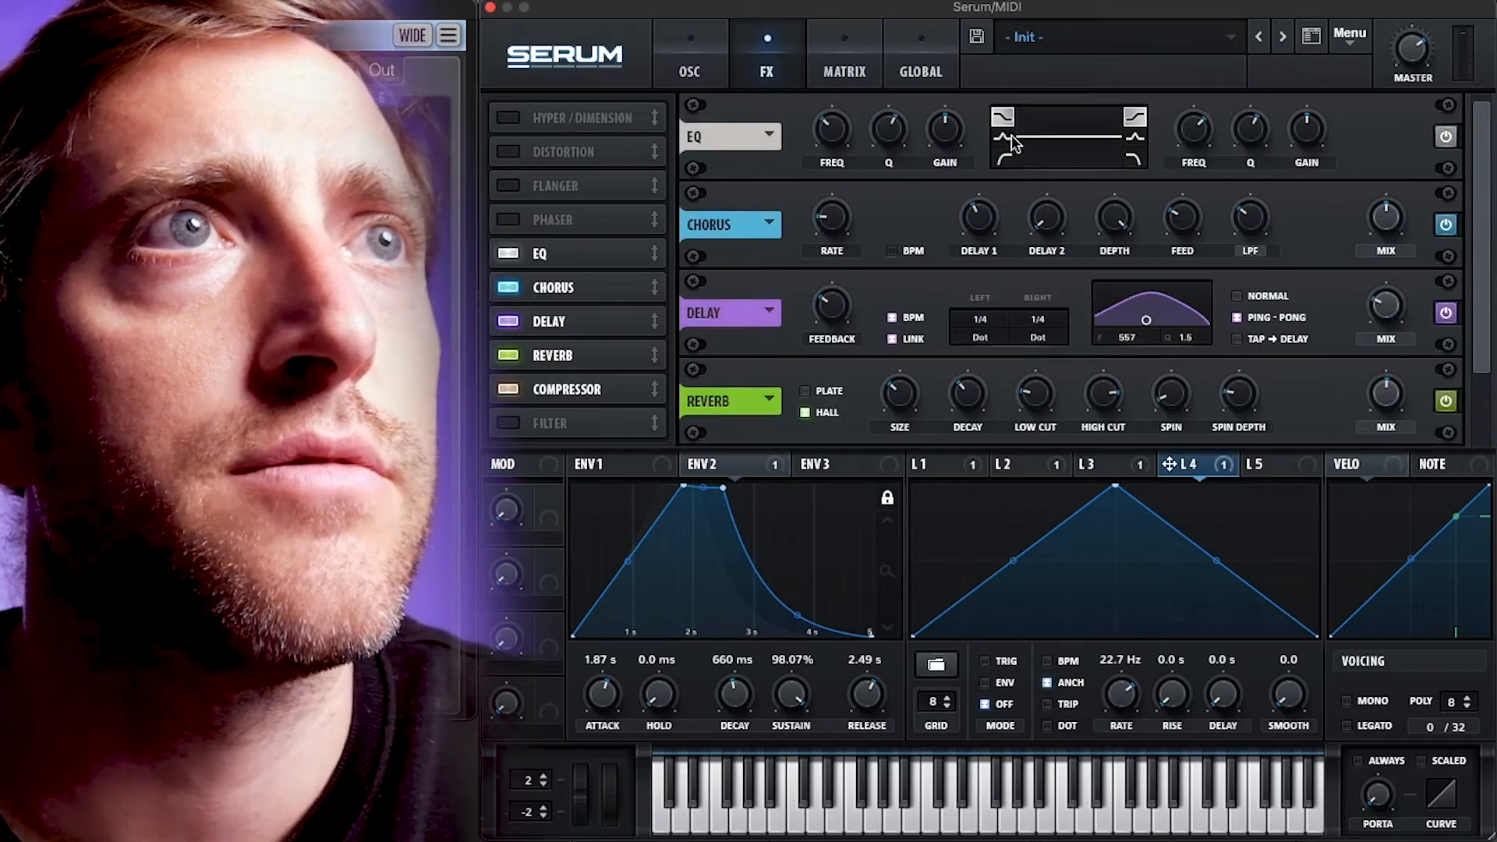
pyautogui.moveTo(830, 133); pyautogui.dragTo(943, 233)
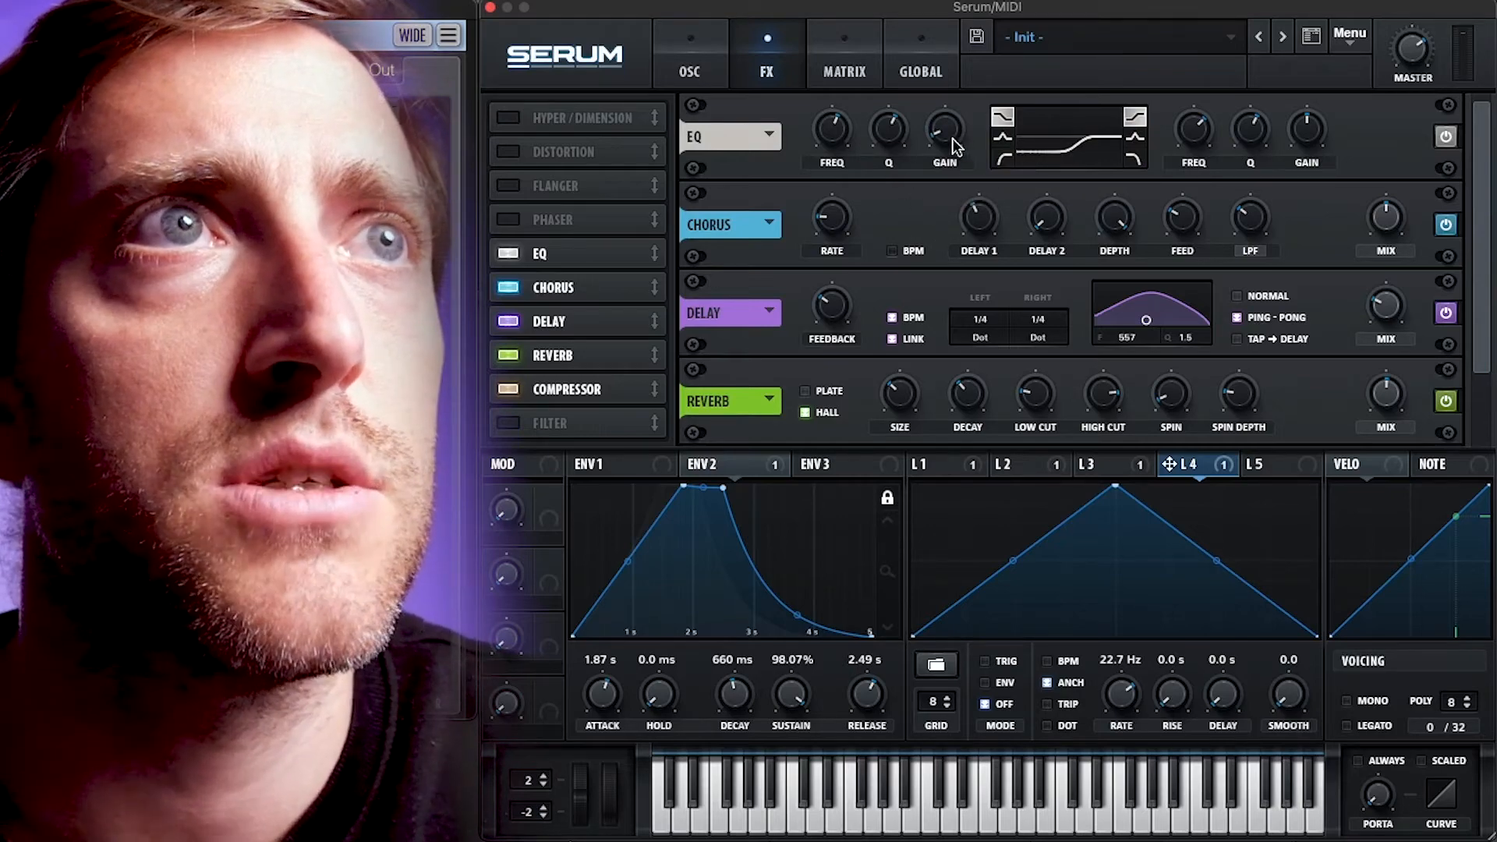
pyautogui.moveTo(828, 160)
pyautogui.moveTo(823, 183); pyautogui.dragTo(823, 201)
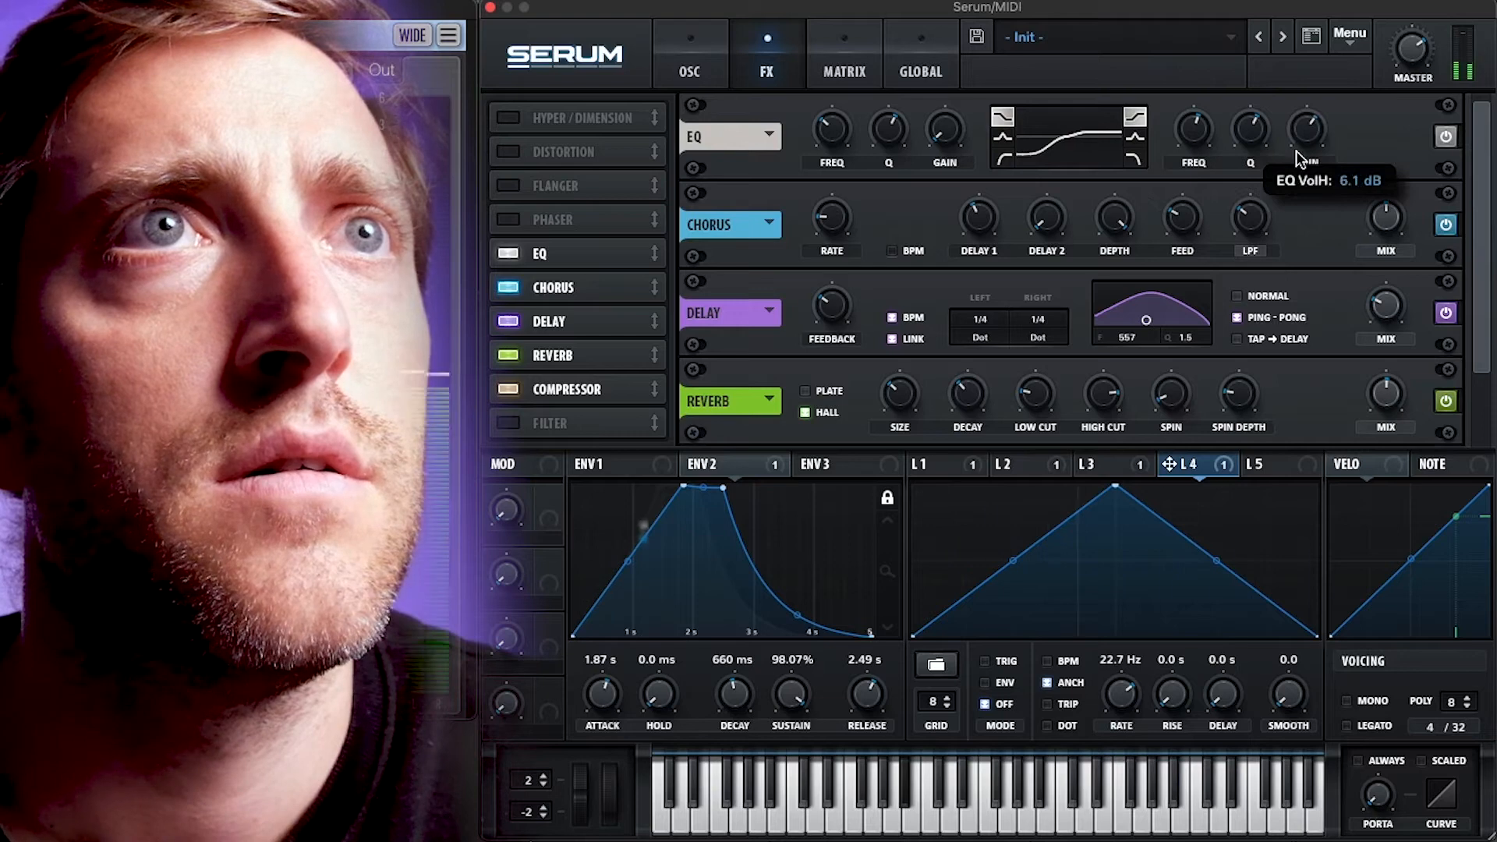
# Step: Change the EQ's high band from a shelf to a peak, set its Q to about 35% and boost its gain
pyautogui.moveTo(1295, 158); pyautogui.dragTo(1292, 173)
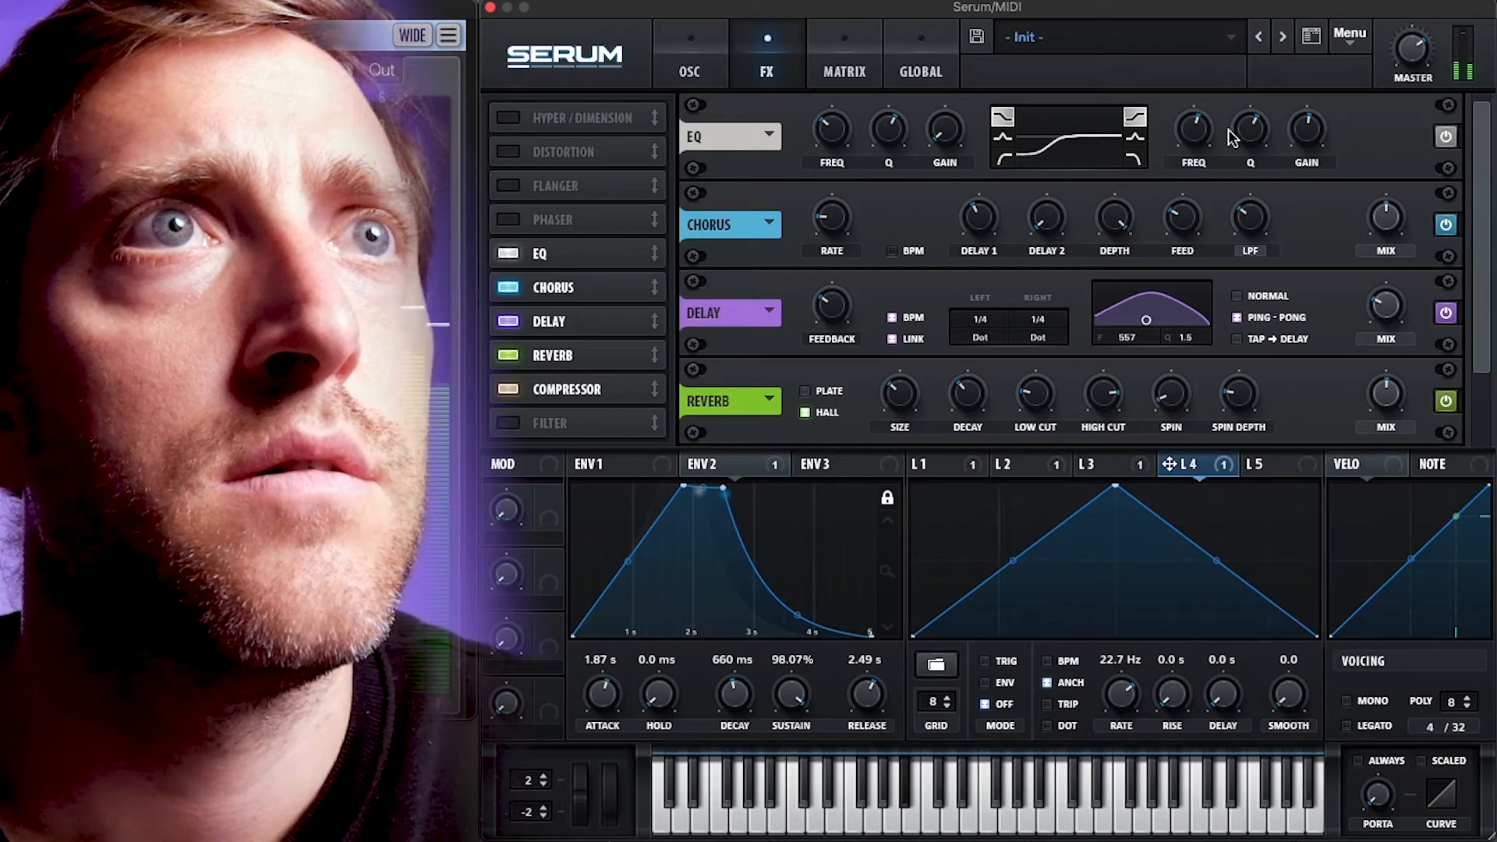
pyautogui.click(1136, 138)
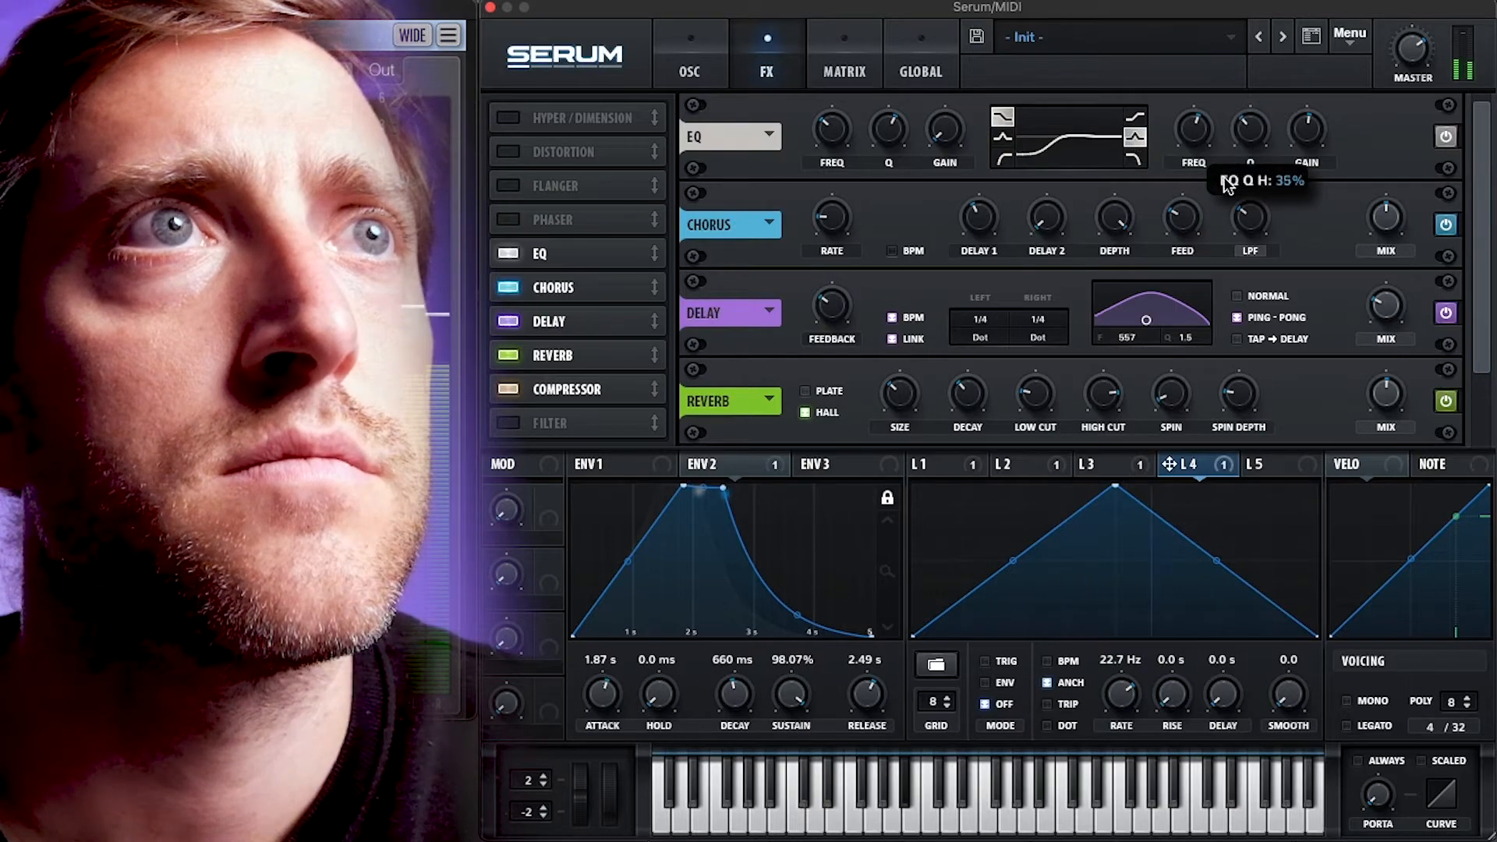
pyautogui.moveTo(1308, 145); pyautogui.dragTo(1310, 133)
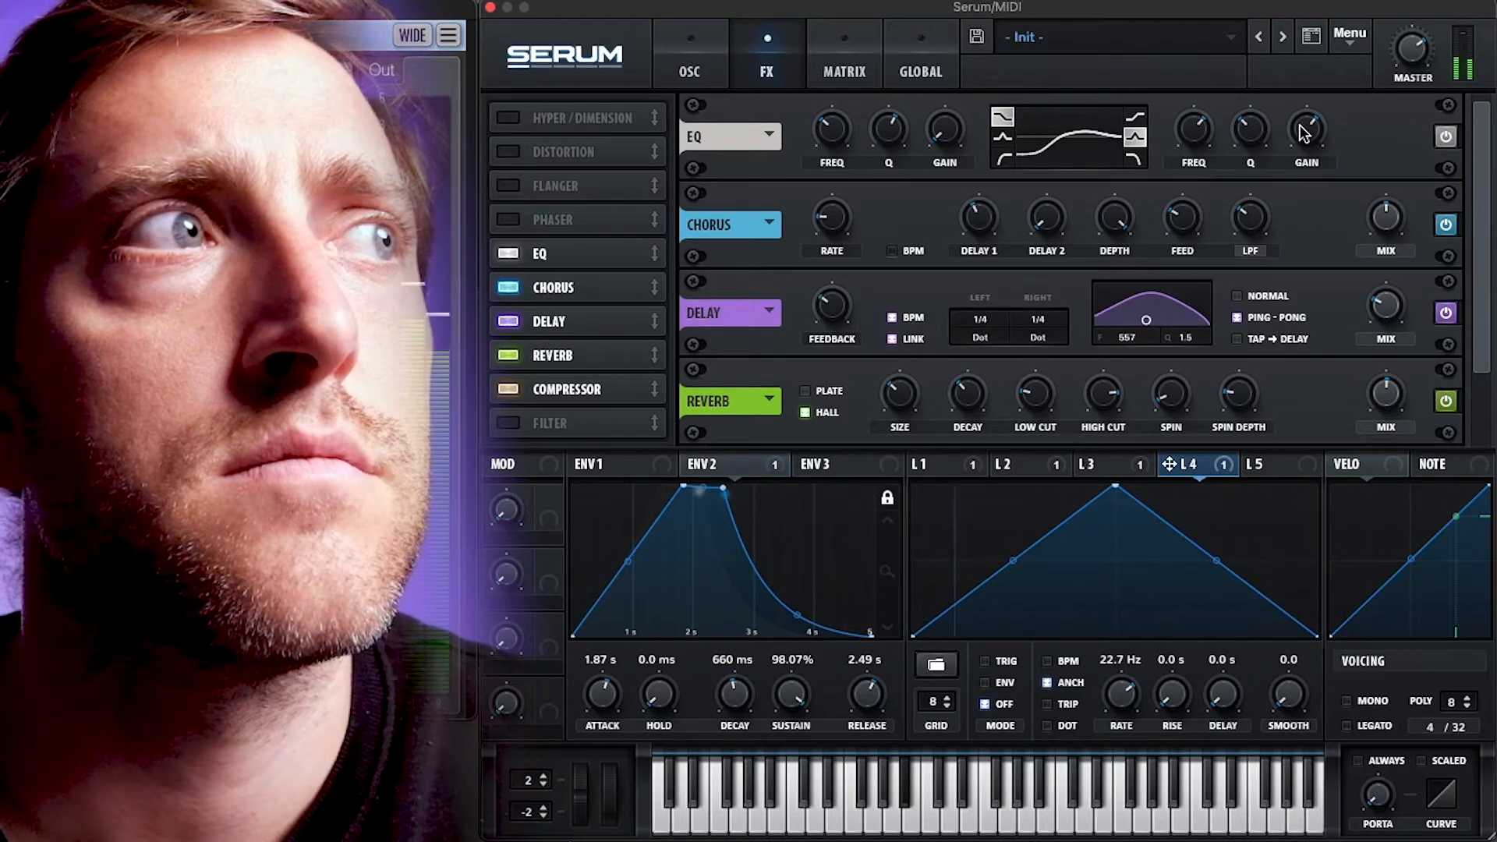
# Step: Fine-tune the EQ's high-band frequency, and enable Distortion in Downsample mode, adjusting its mix
pyautogui.moveTo(1213, 144); pyautogui.dragTo(1214, 124)
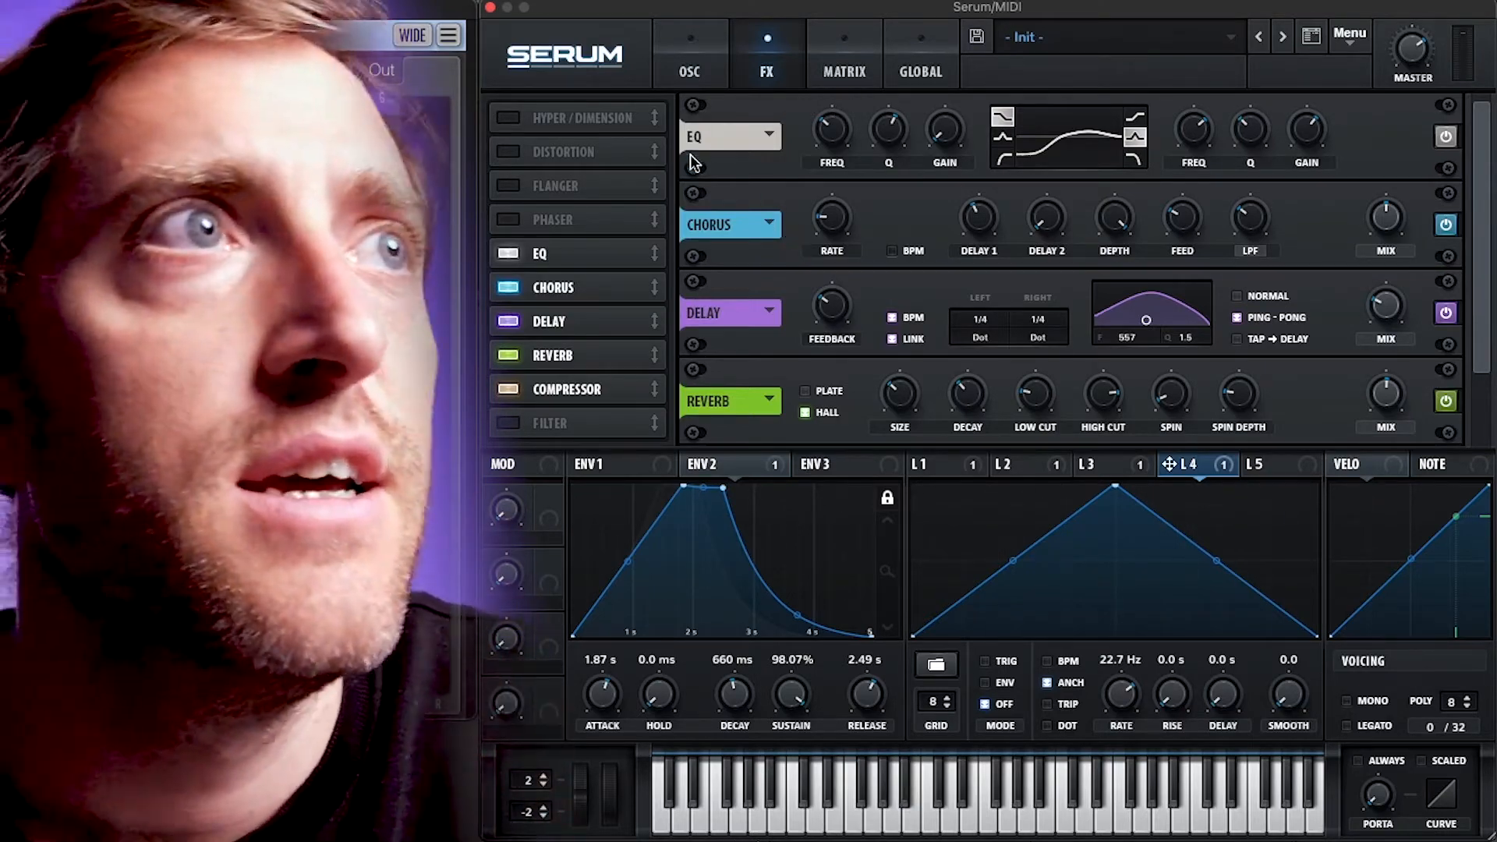
pyautogui.click(508, 152)
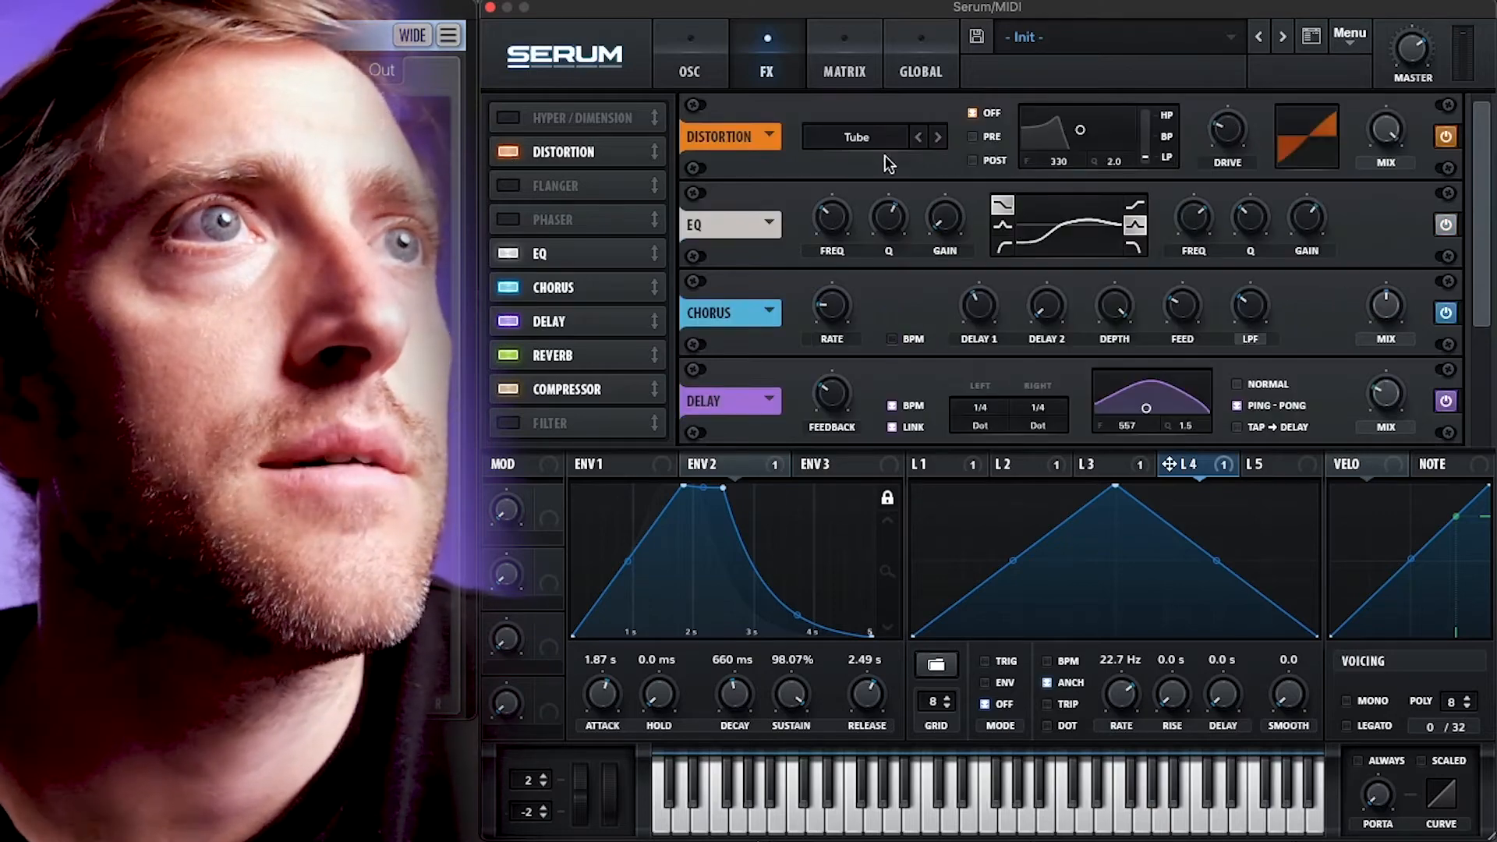
pyautogui.click(858, 136)
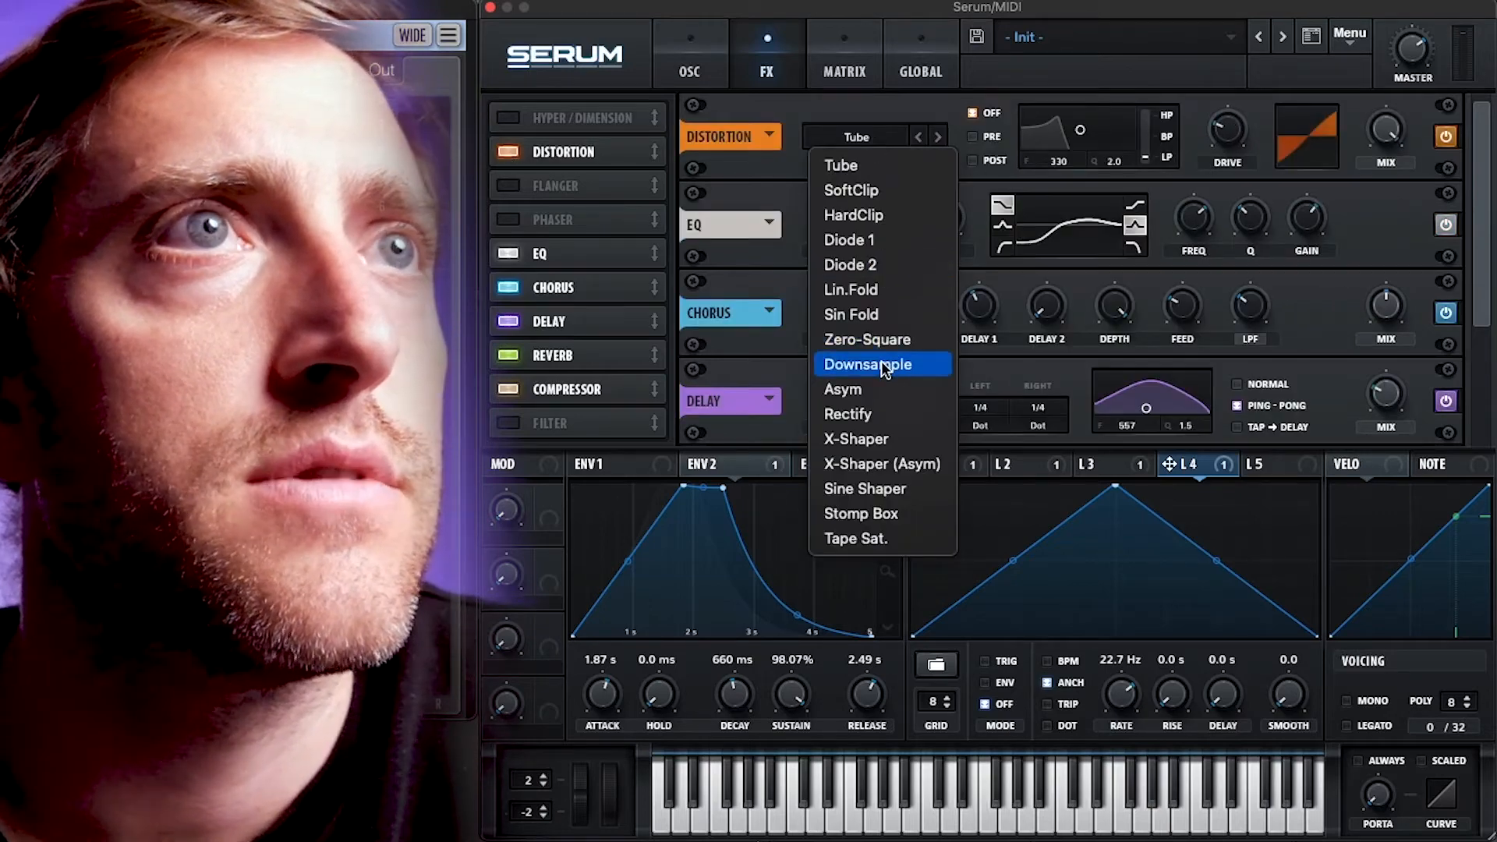
pyautogui.click(883, 364)
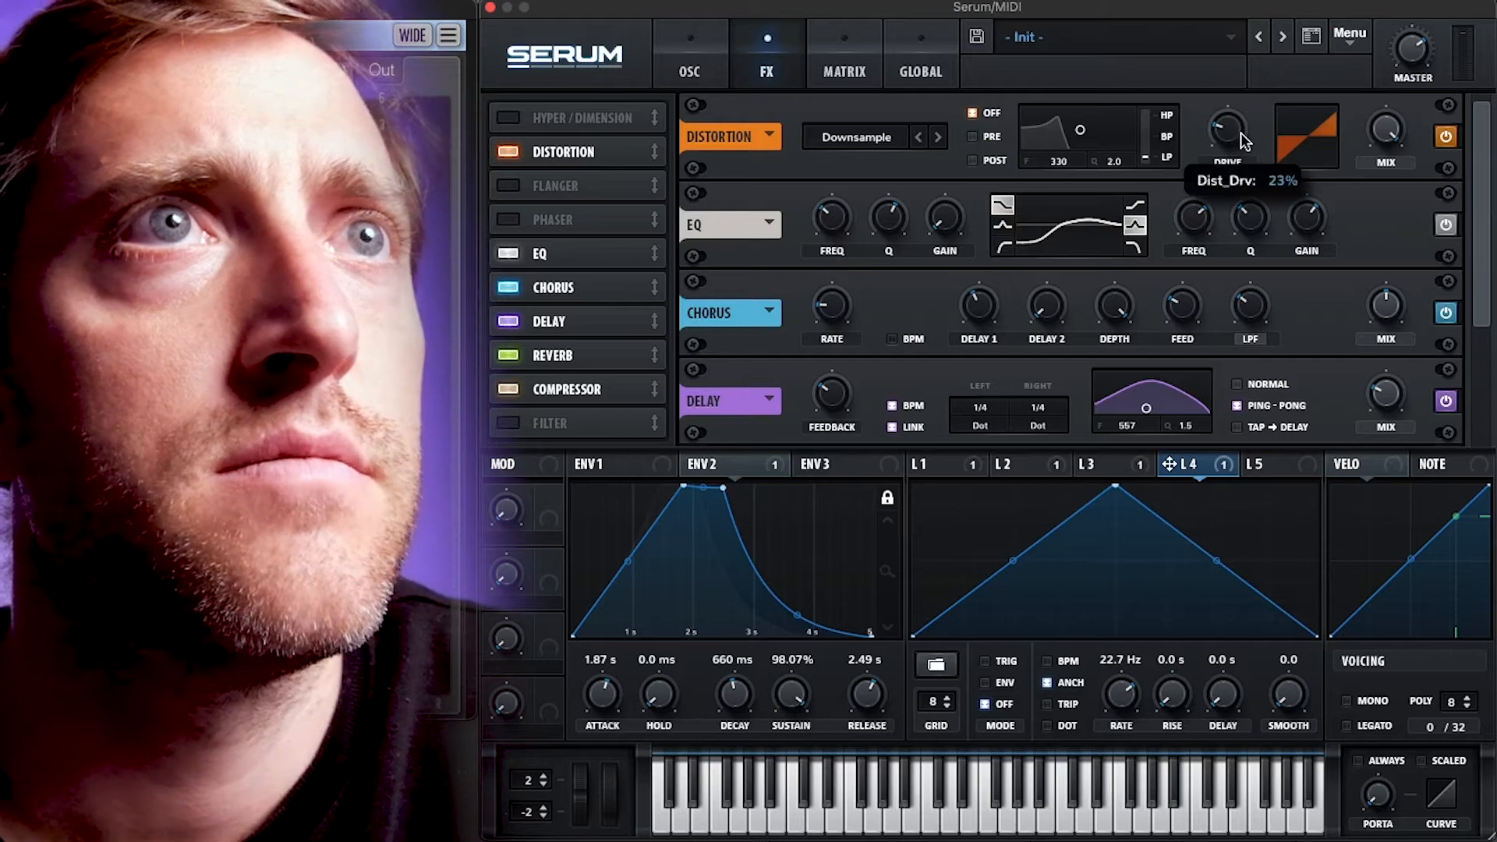
pyautogui.moveTo(1374, 136); pyautogui.dragTo(1374, 202)
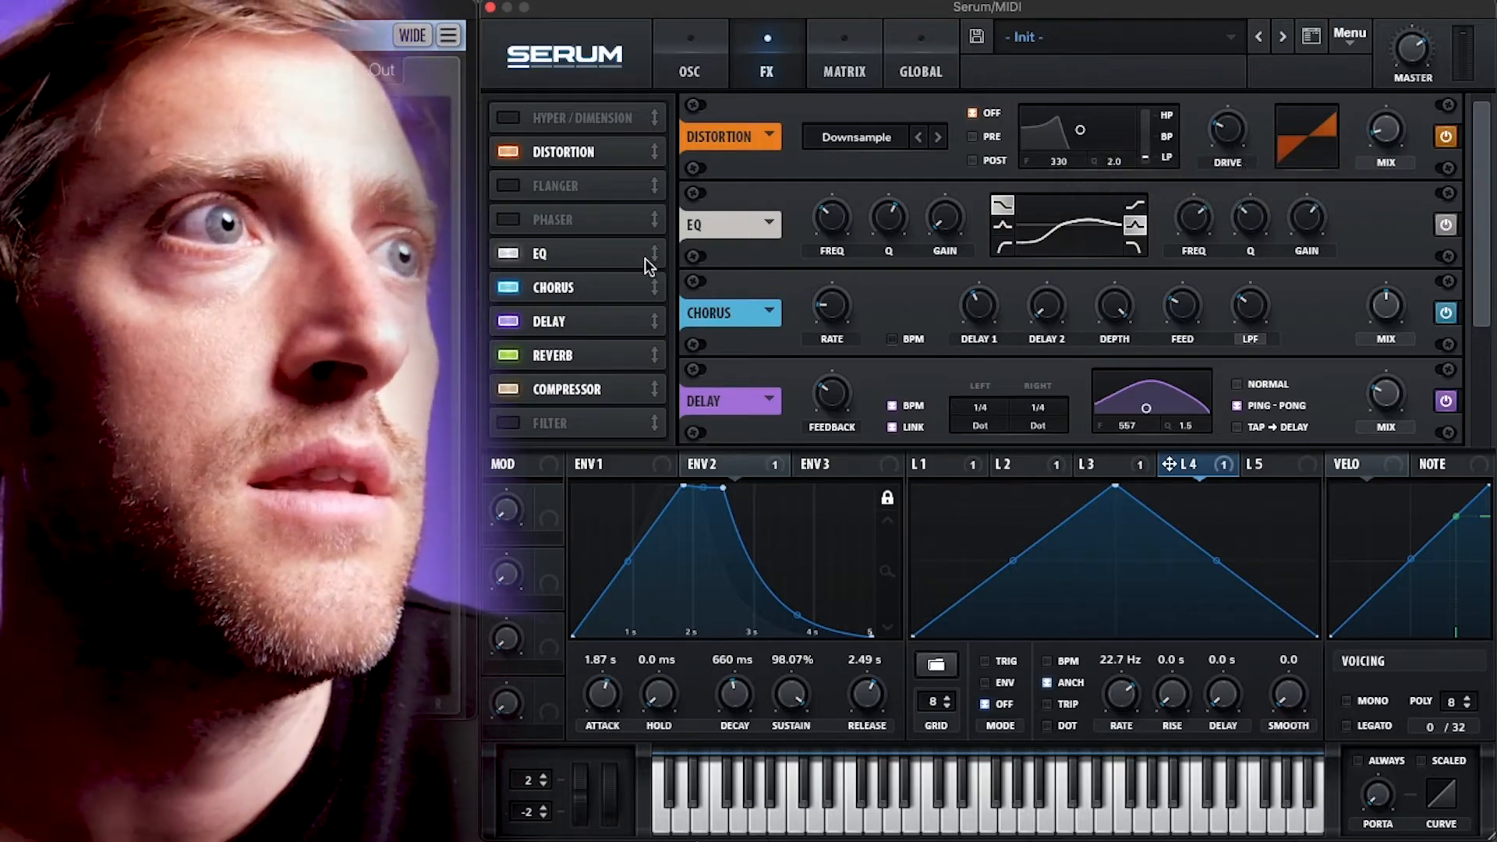
# Step: Enable a Formant-II Filter effect directly after Distortion, lower its mix and bring its cutoff to about 87 Hz
pyautogui.click(510, 425)
pyautogui.moveTo(511, 425); pyautogui.dragTo(569, 186)
pyautogui.click(863, 138)
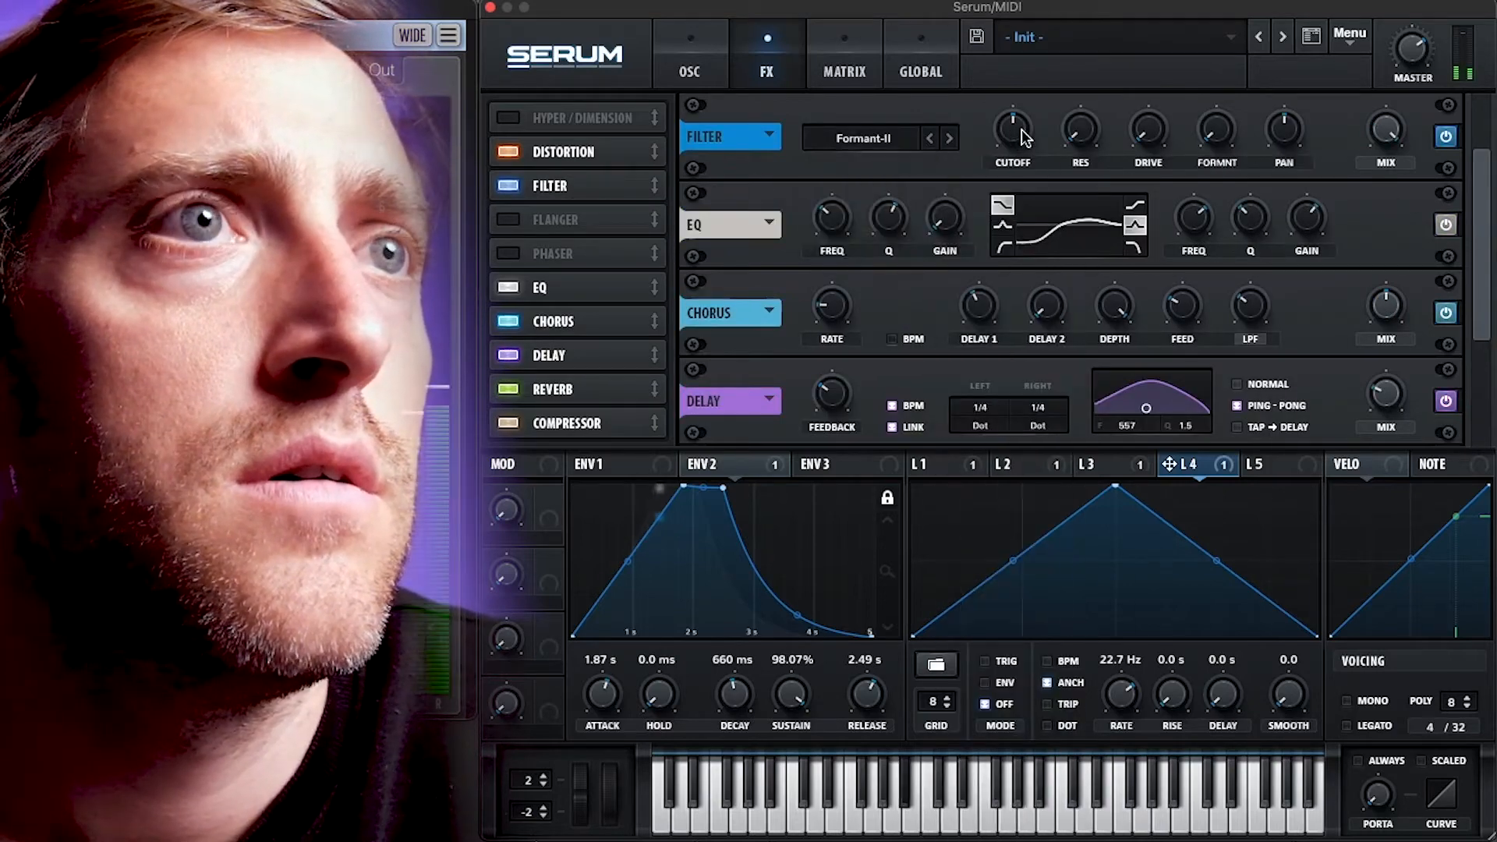
pyautogui.moveTo(1019, 143); pyautogui.dragTo(1177, 43)
pyautogui.moveTo(1391, 139)
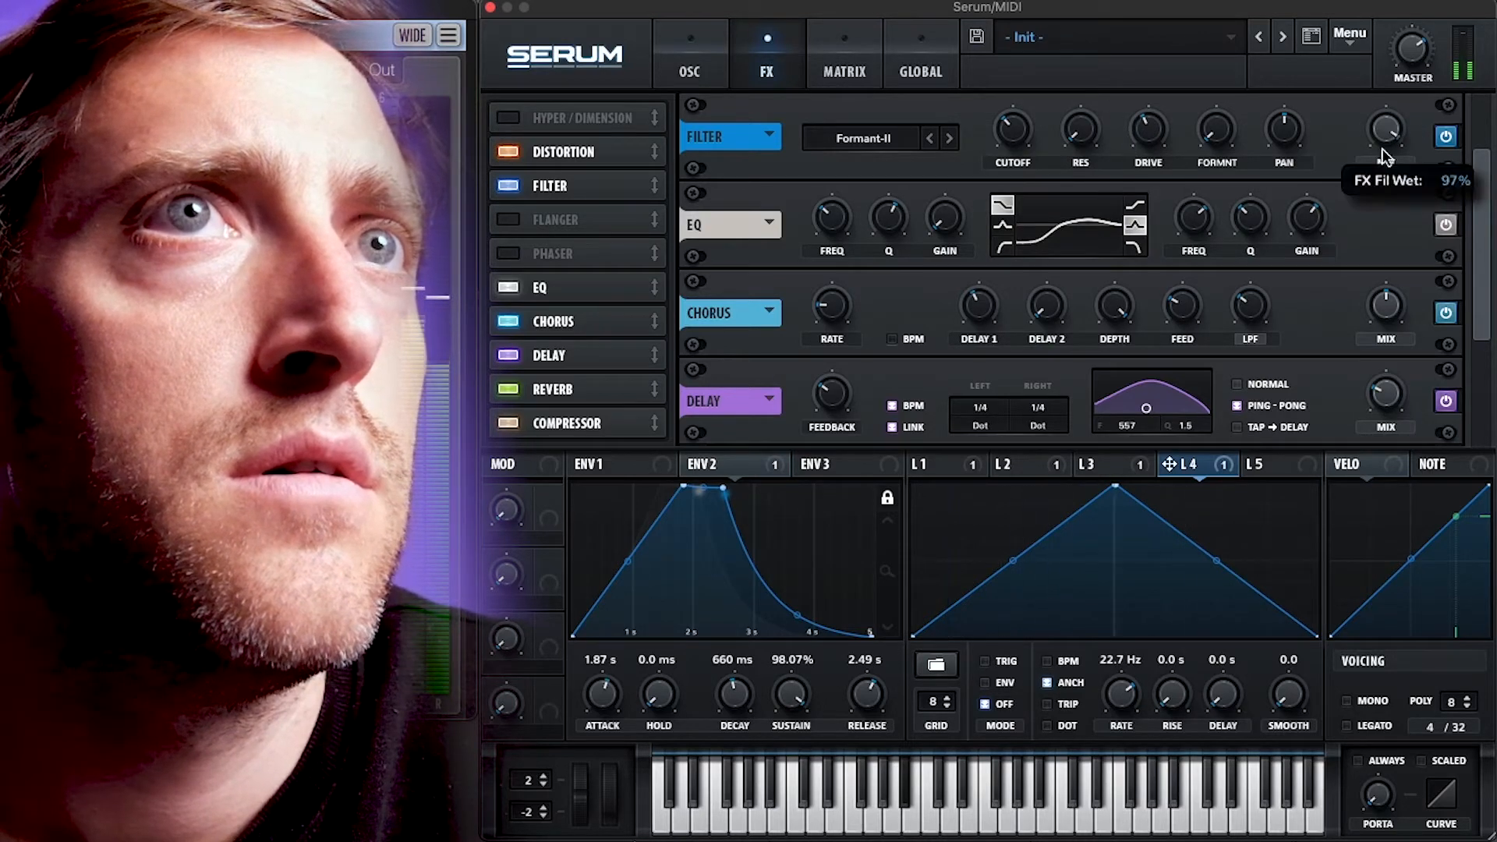
pyautogui.moveTo(1379, 228); pyautogui.dragTo(1378, 173)
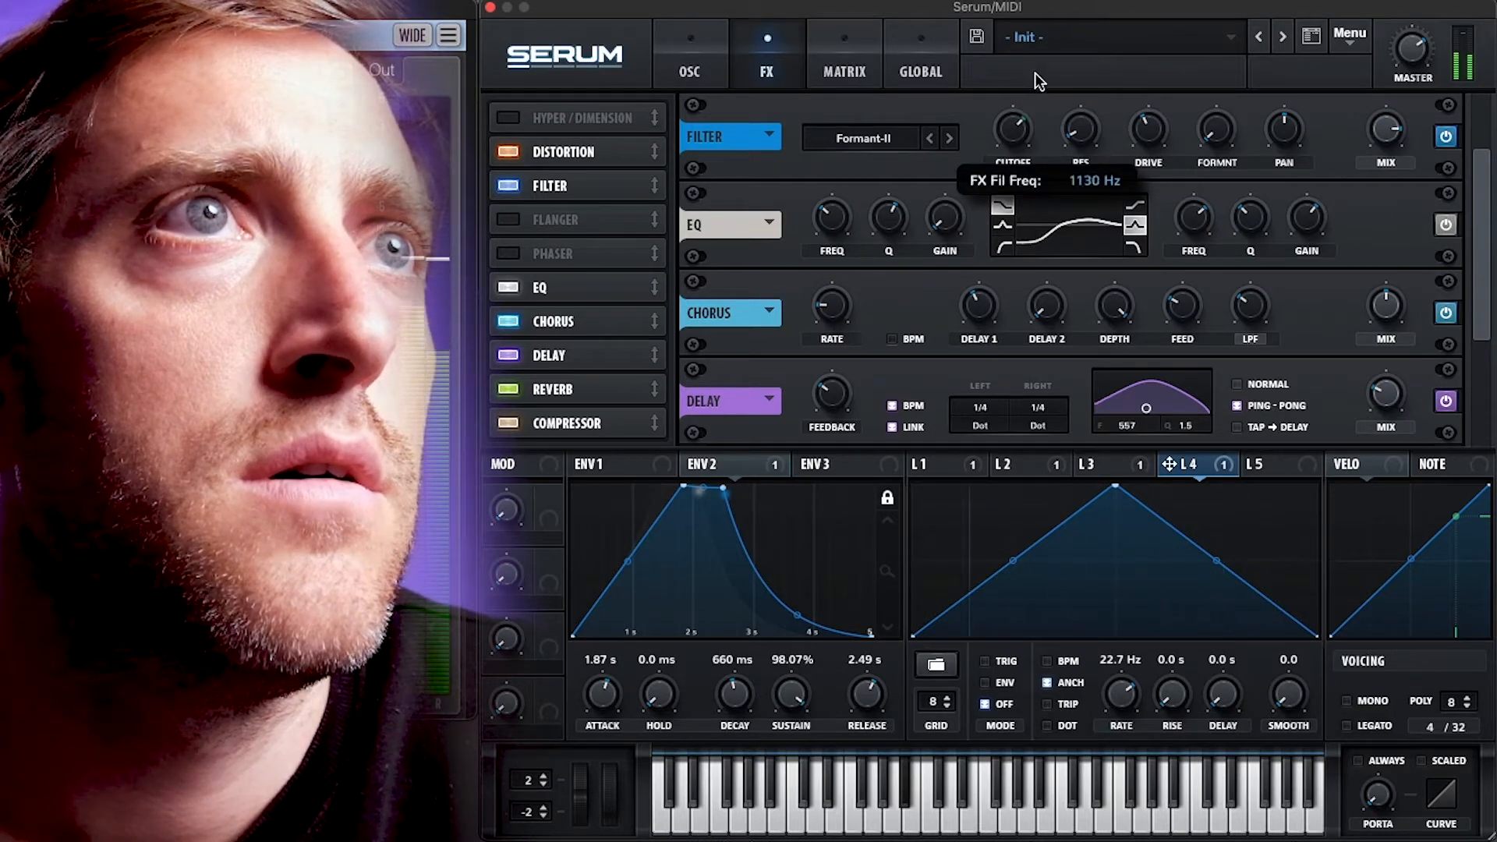
pyautogui.moveTo(1046, 48); pyautogui.dragTo(1032, 162)
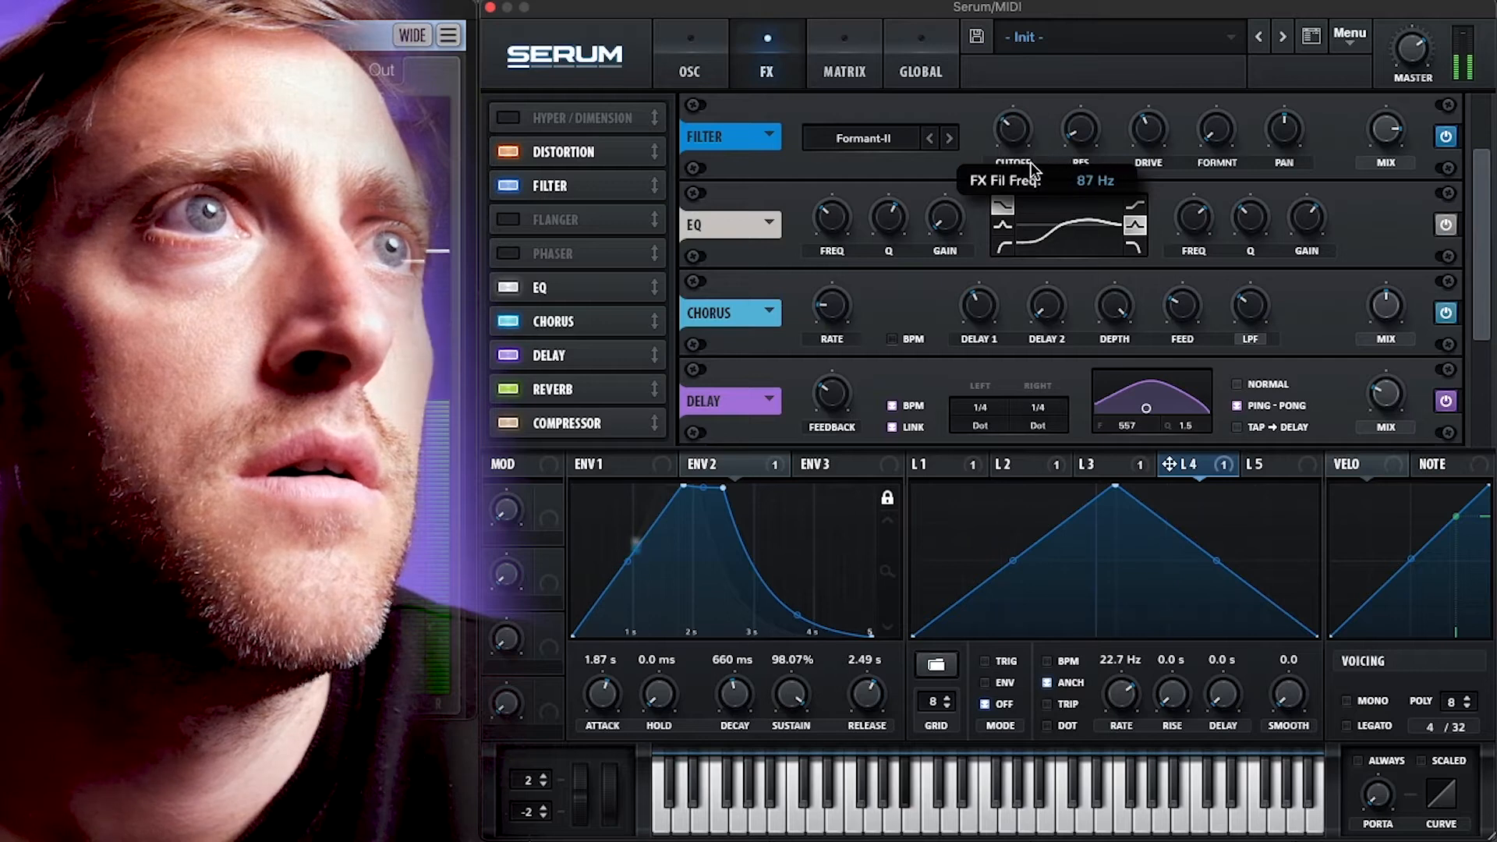
# Step: Compare neighbouring formant types on the Filter effect while sweeping its cutoff, and settle on Formant-III
pyautogui.click(949, 139)
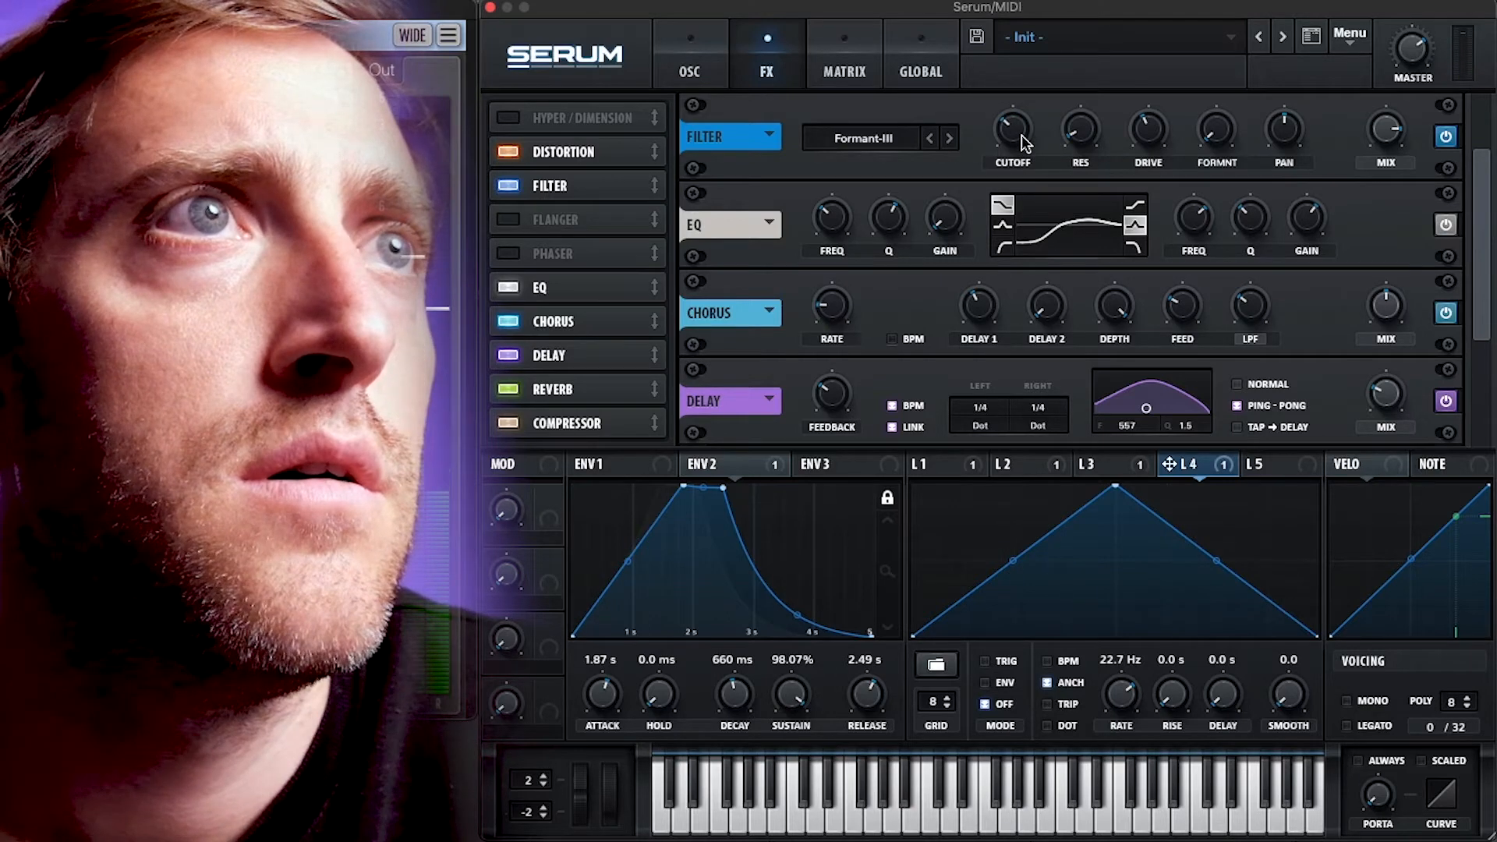
pyautogui.moveTo(1021, 135); pyautogui.dragTo(1055, 120)
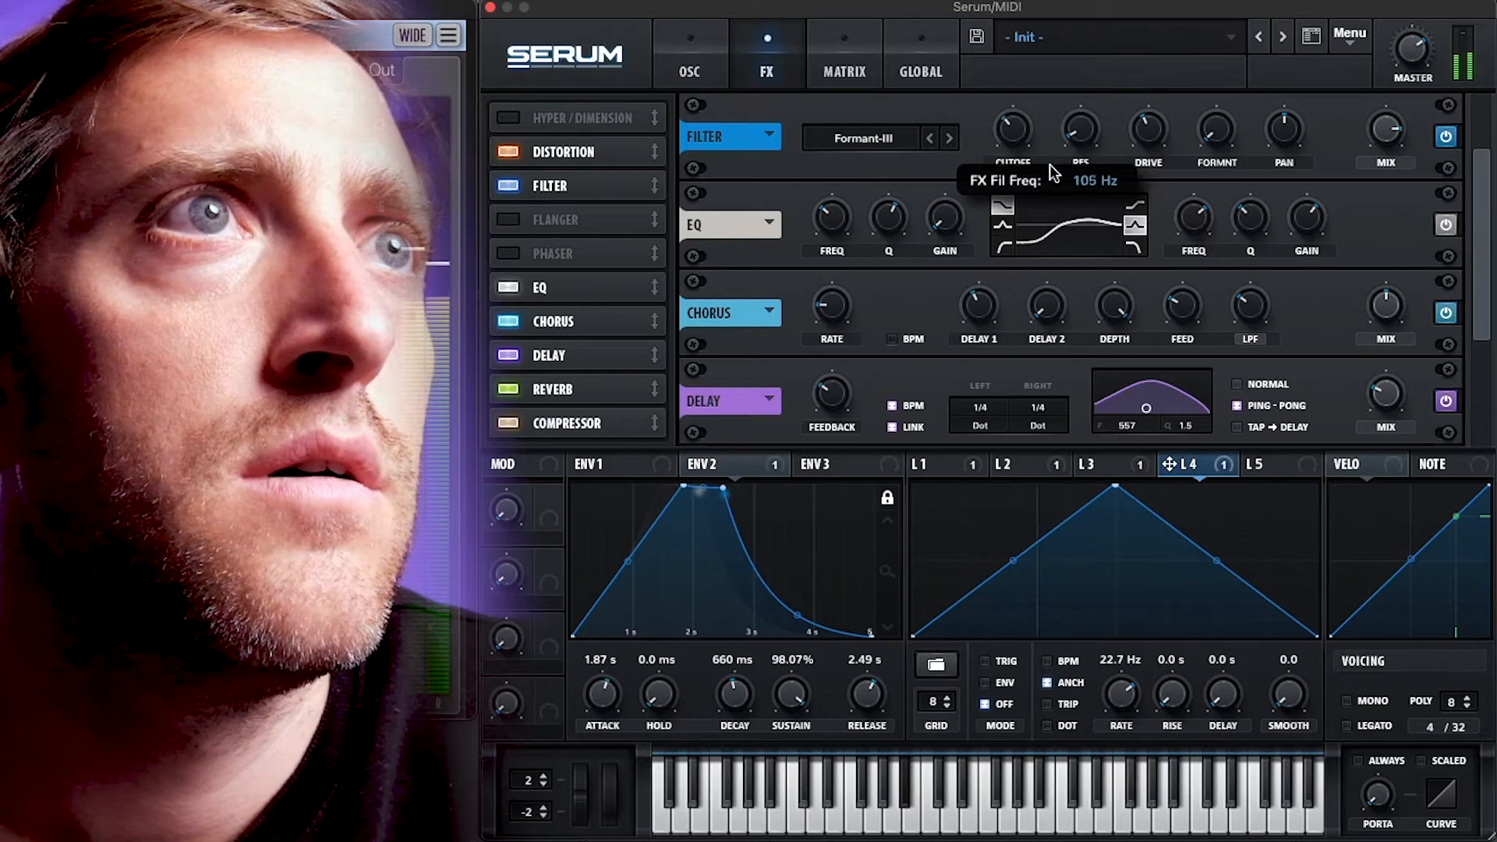
pyautogui.click(930, 139)
pyautogui.click(930, 138)
pyautogui.moveTo(1006, 133); pyautogui.dragTo(1053, 142)
pyautogui.click(950, 140)
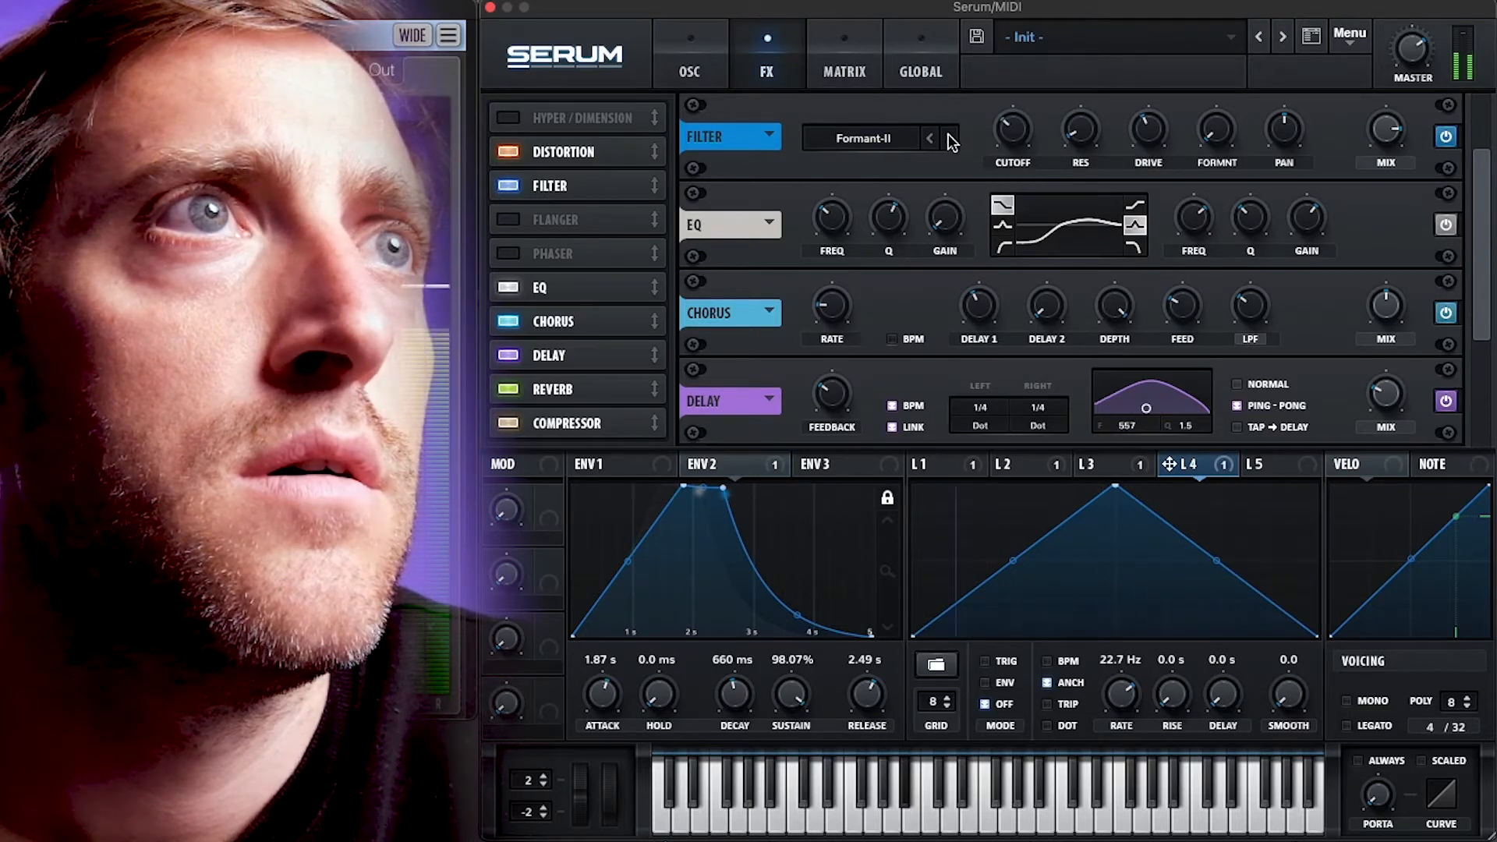
pyautogui.click(950, 140)
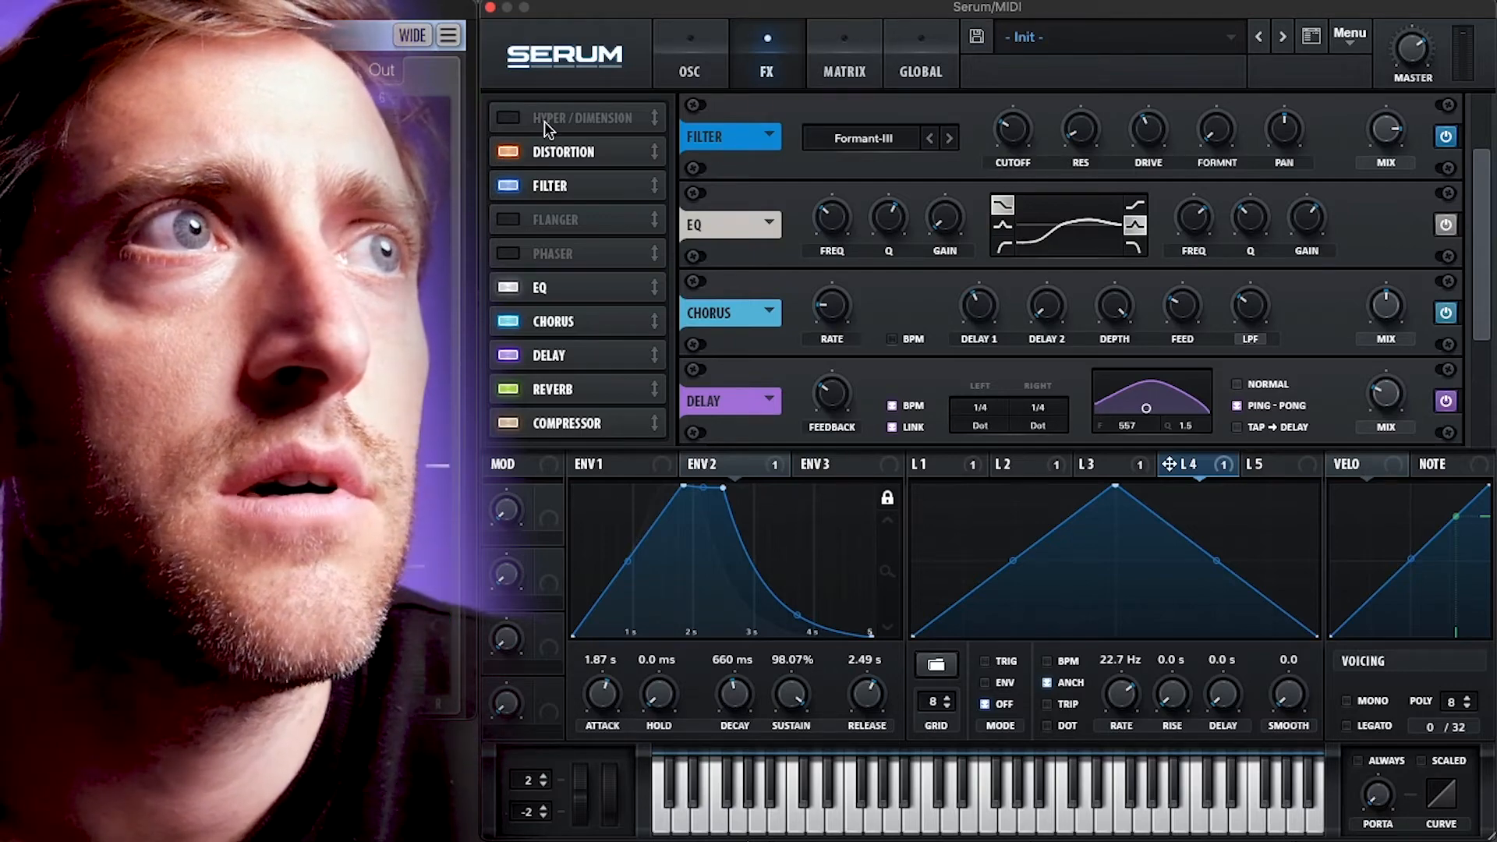
# Step: Enable the Phaser, slow its rate to about 0.03 Hz, lower its depth and adjust its frequency
pyautogui.click(508, 254)
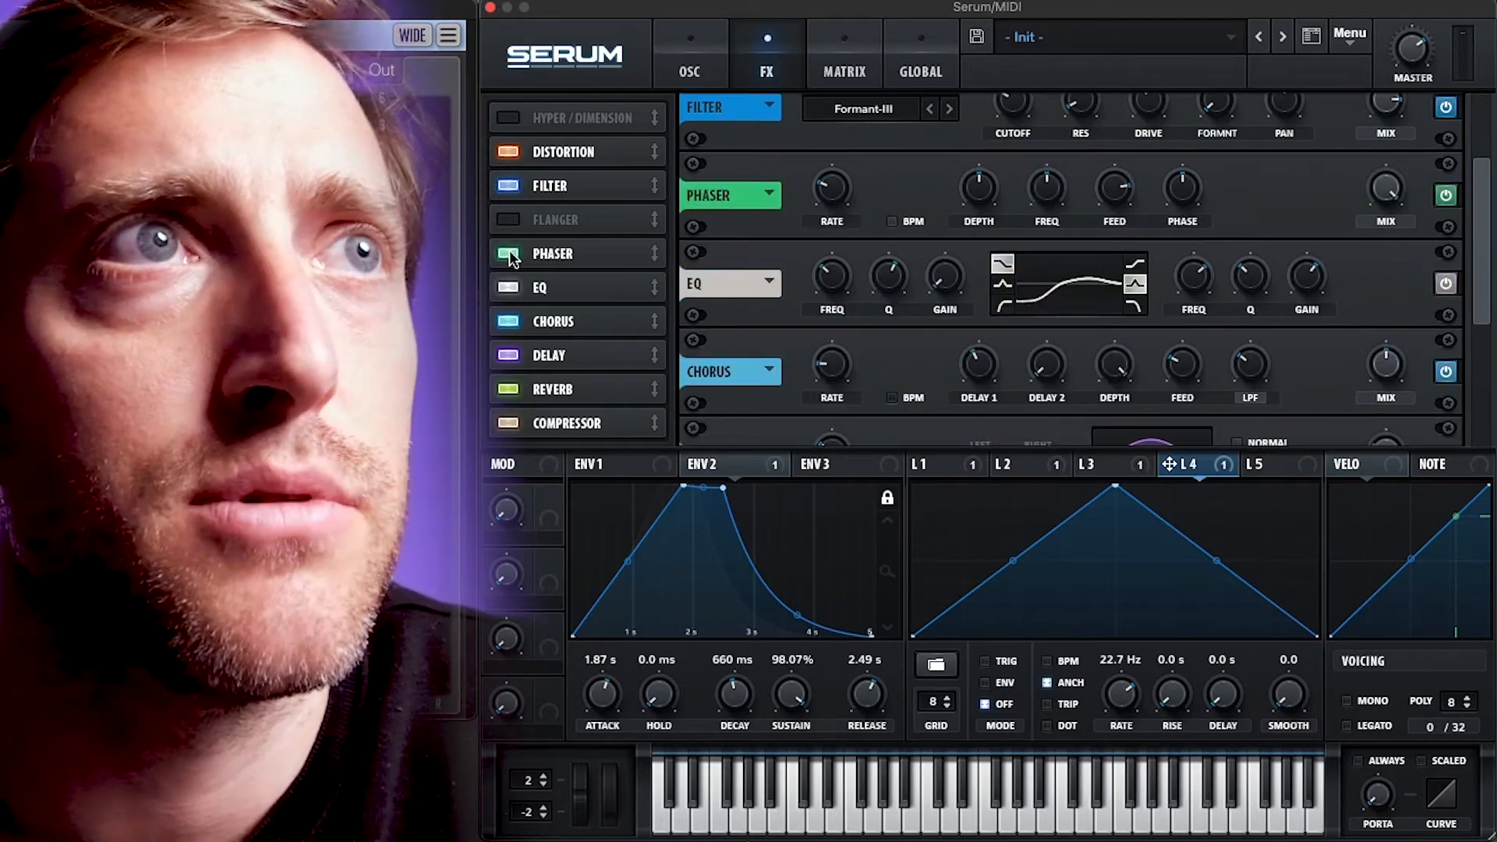
pyautogui.moveTo(835, 209)
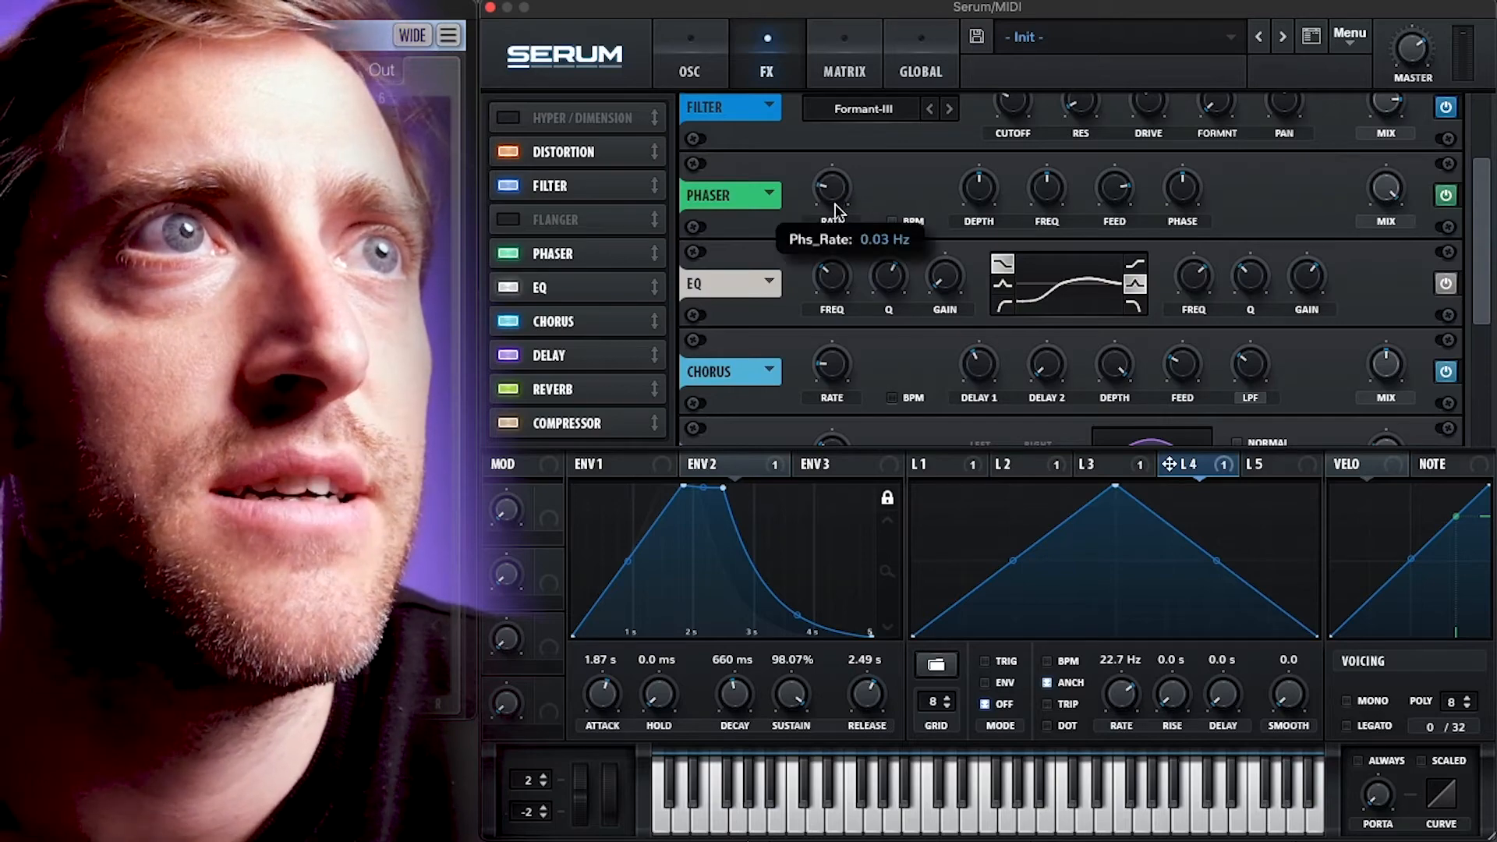
pyautogui.moveTo(999, 161)
pyautogui.moveTo(1002, 163); pyautogui.dragTo(1004, 253)
pyautogui.moveTo(1046, 187); pyautogui.dragTo(1090, 202)
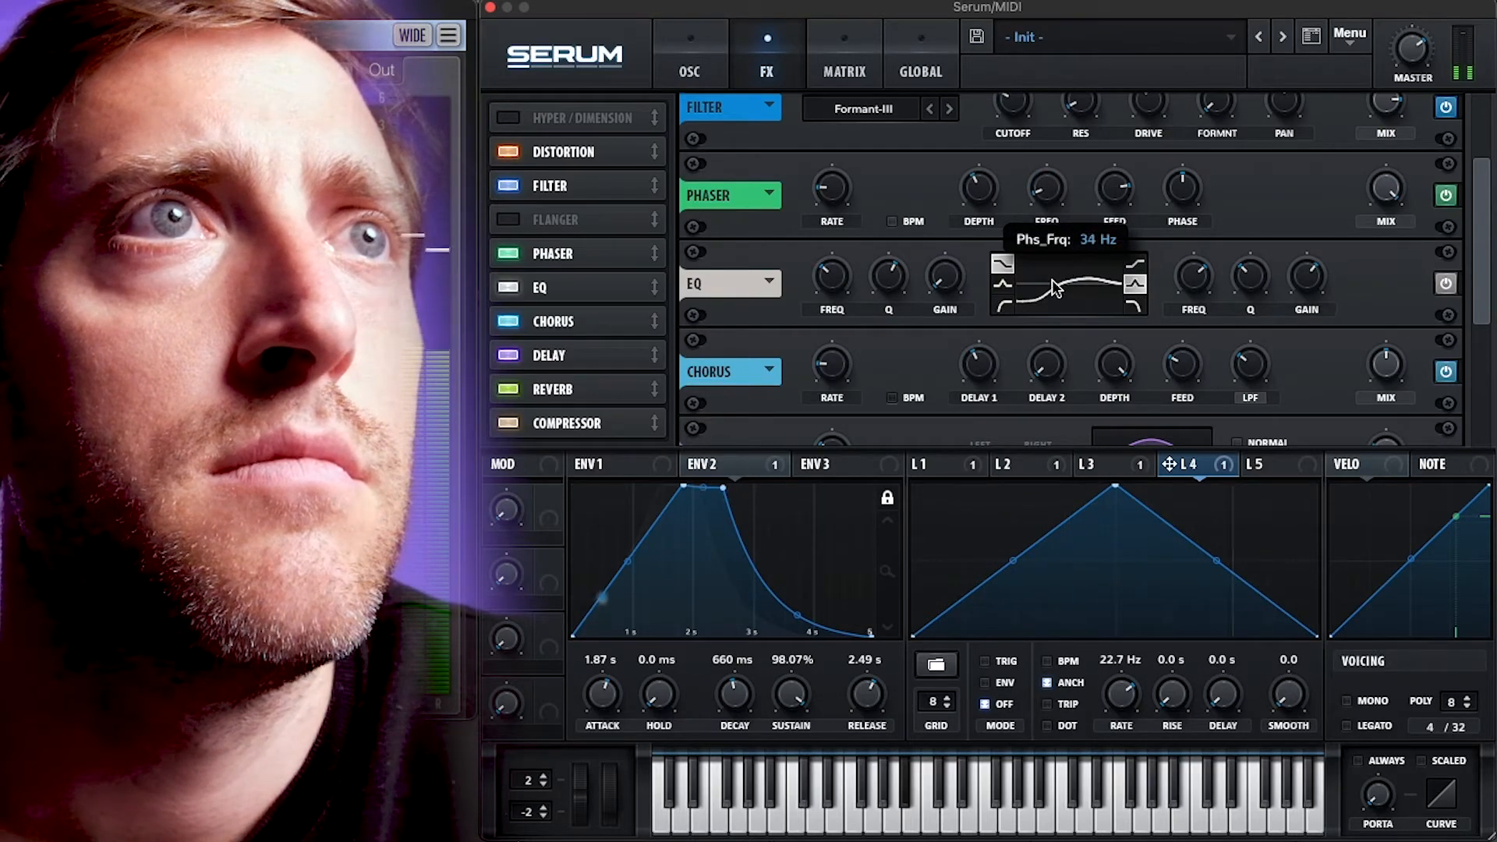
pyautogui.moveTo(1063, 203); pyautogui.dragTo(1099, 190)
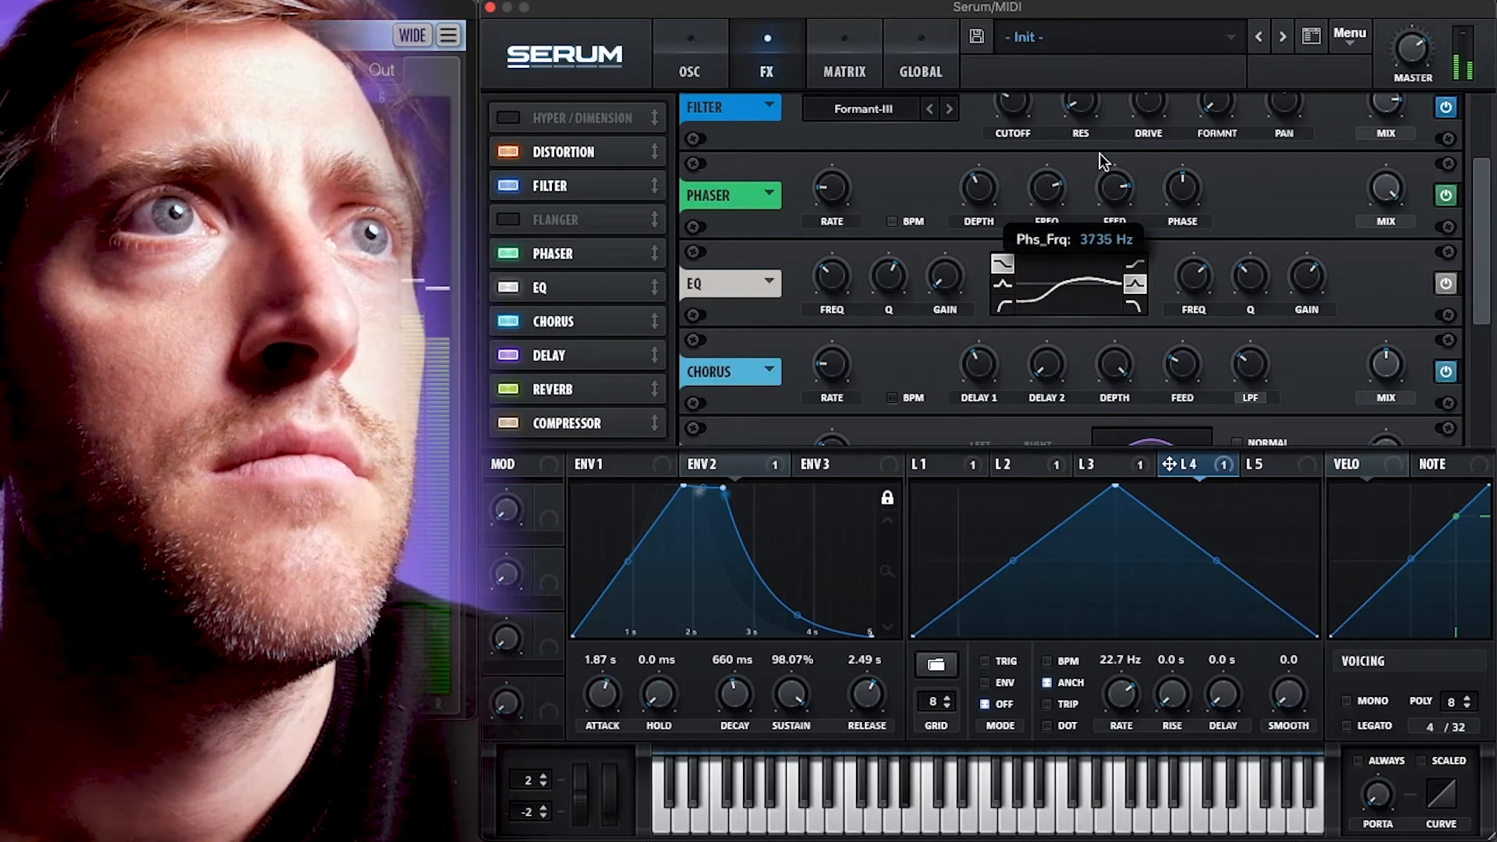
pyautogui.moveTo(1102, 136); pyautogui.dragTo(1108, 211)
# Step: Modulate the Phaser's frequency with LFO 5, running free of BPM sync at a rate of 0.02 Hz
pyautogui.moveTo(1284, 471); pyautogui.dragTo(1049, 177)
pyautogui.click(1070, 662)
pyautogui.moveTo(1115, 730); pyautogui.dragTo(1113, 696)
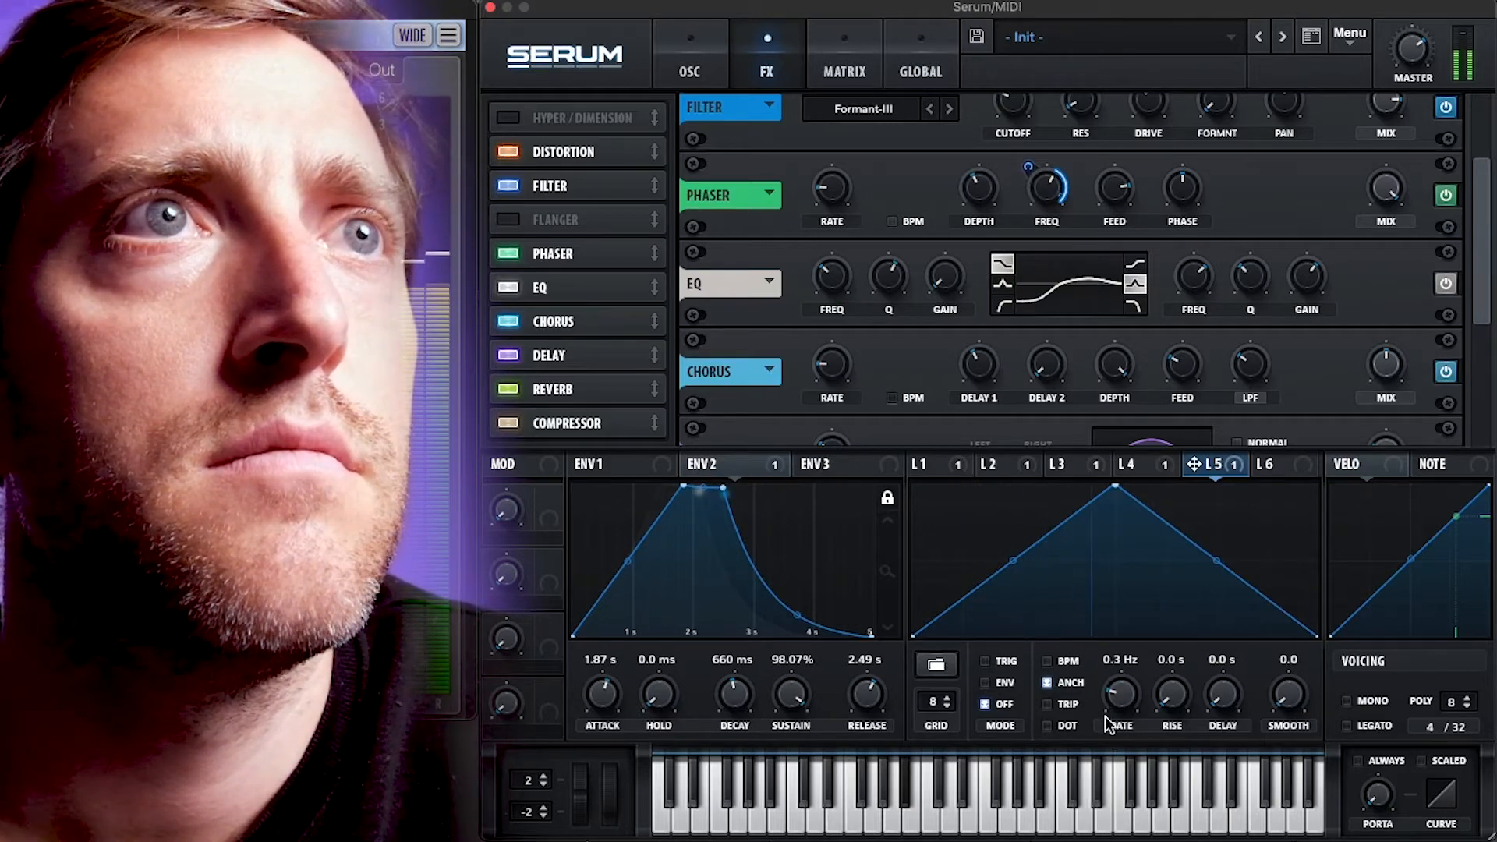
pyautogui.moveTo(1112, 711); pyautogui.dragTo(1137, 685)
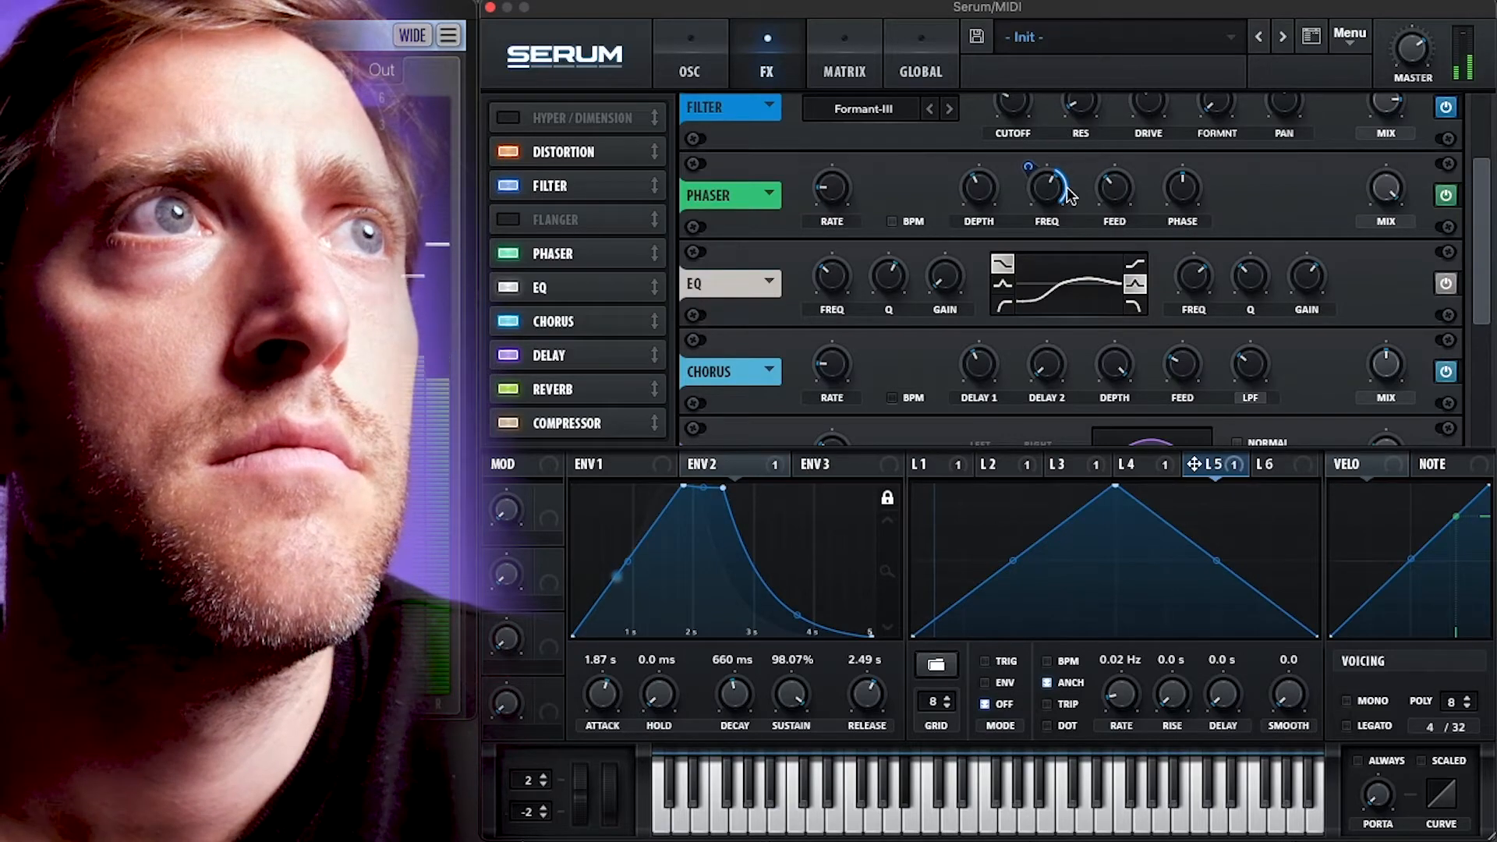
pyautogui.click(680, 34)
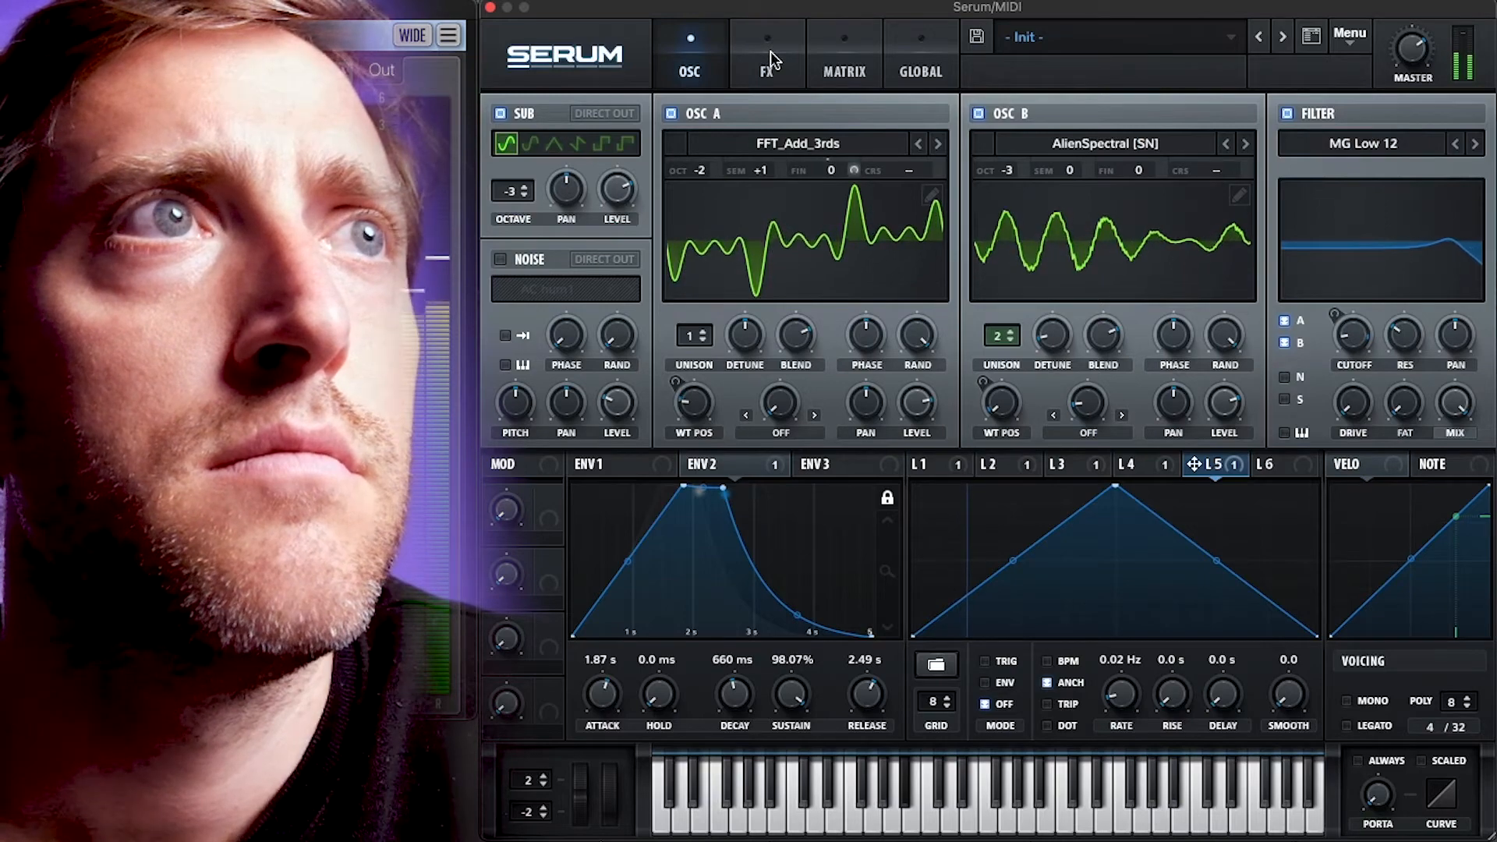
pyautogui.click(771, 51)
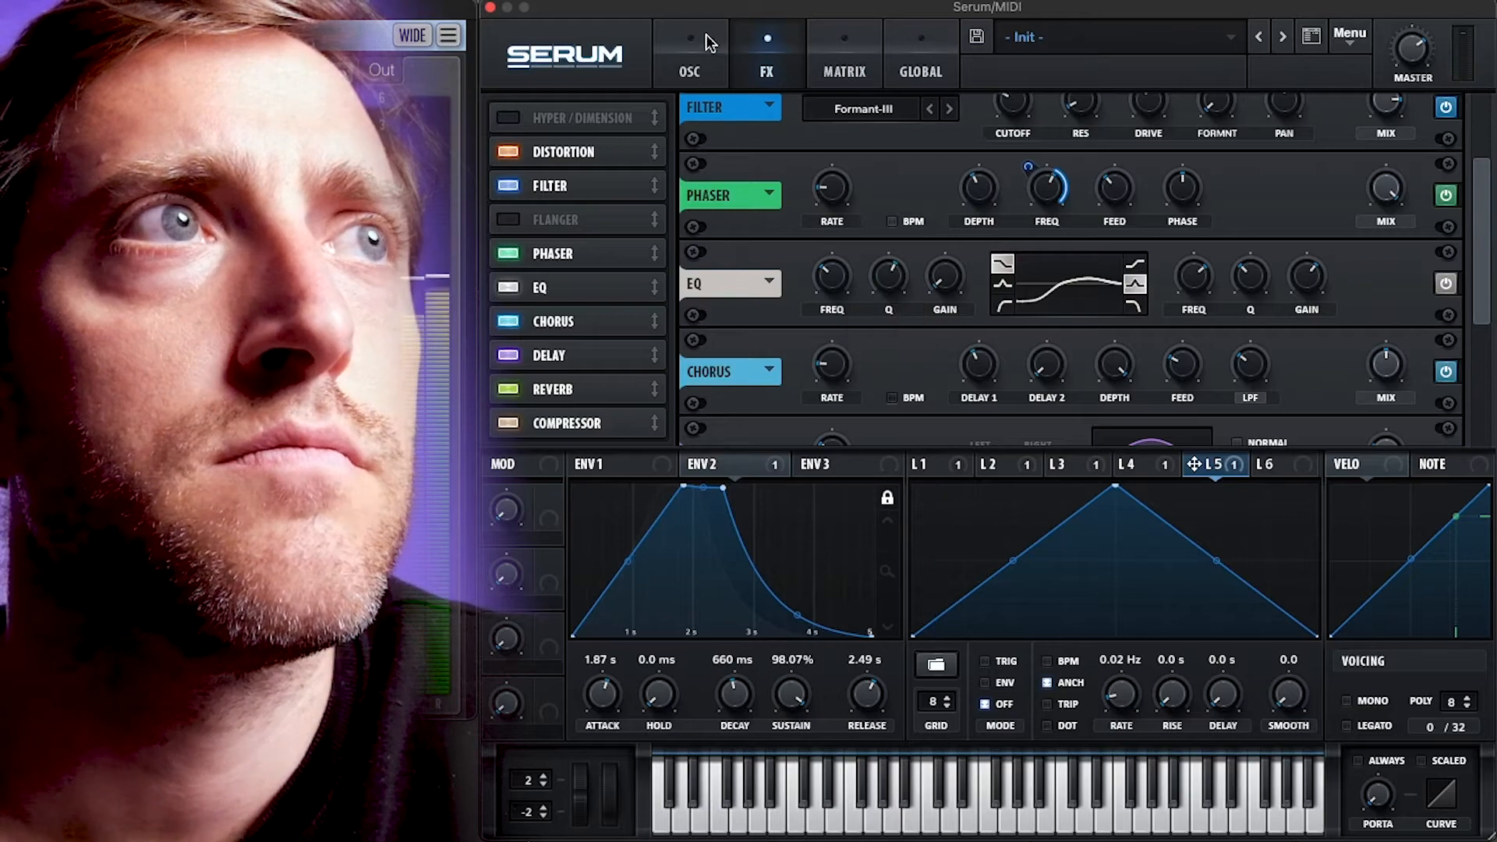
# Step: Shape LFO 6 to start at full level and curve down to zero before the cycle ends, at a 1/16 rate
pyautogui.click(691, 66)
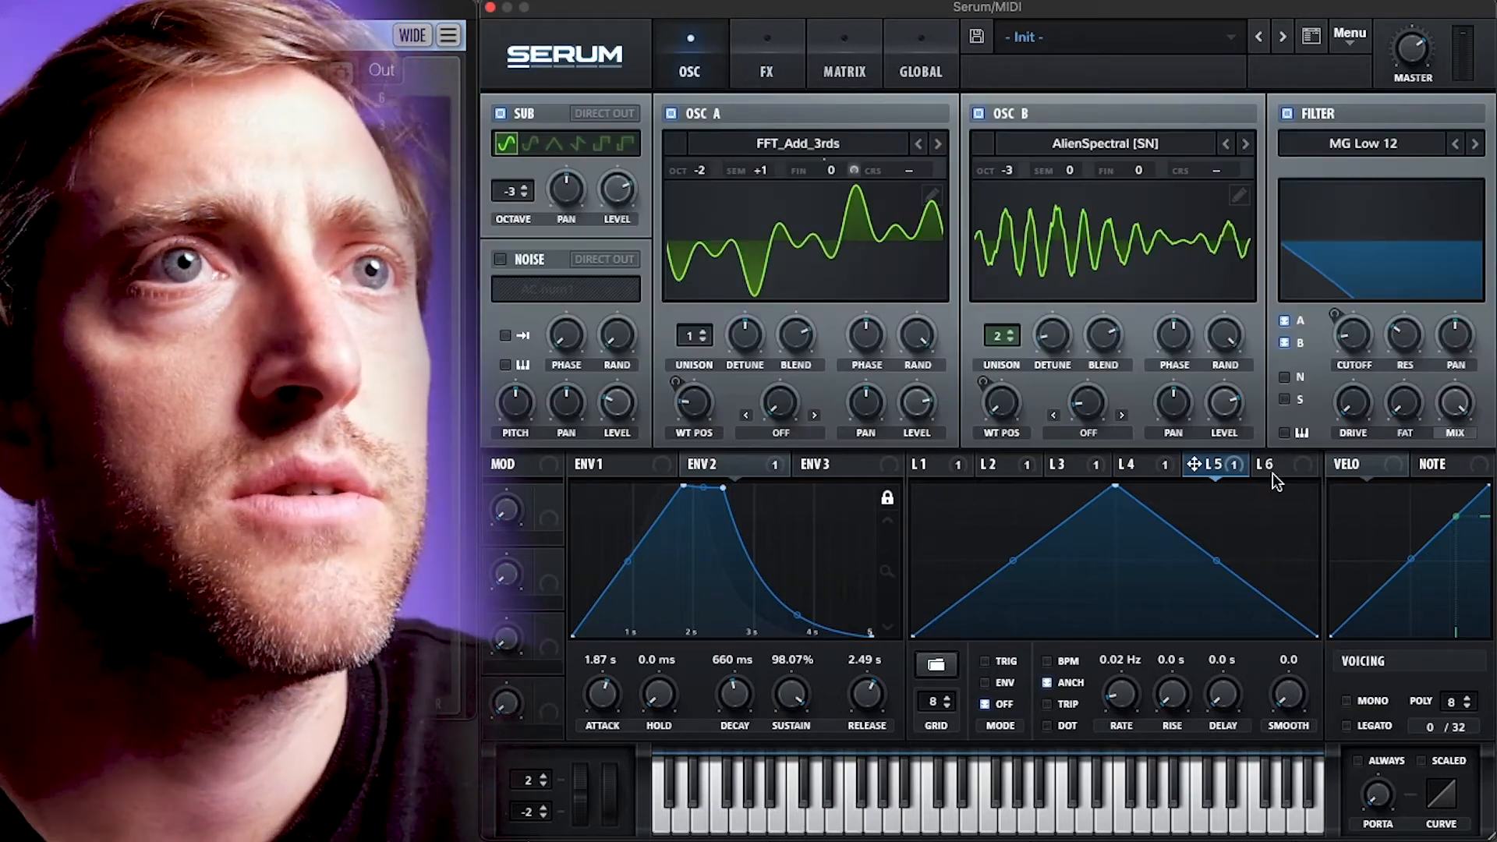
pyautogui.click(1272, 471)
pyautogui.moveTo(1126, 490); pyautogui.dragTo(792, 474)
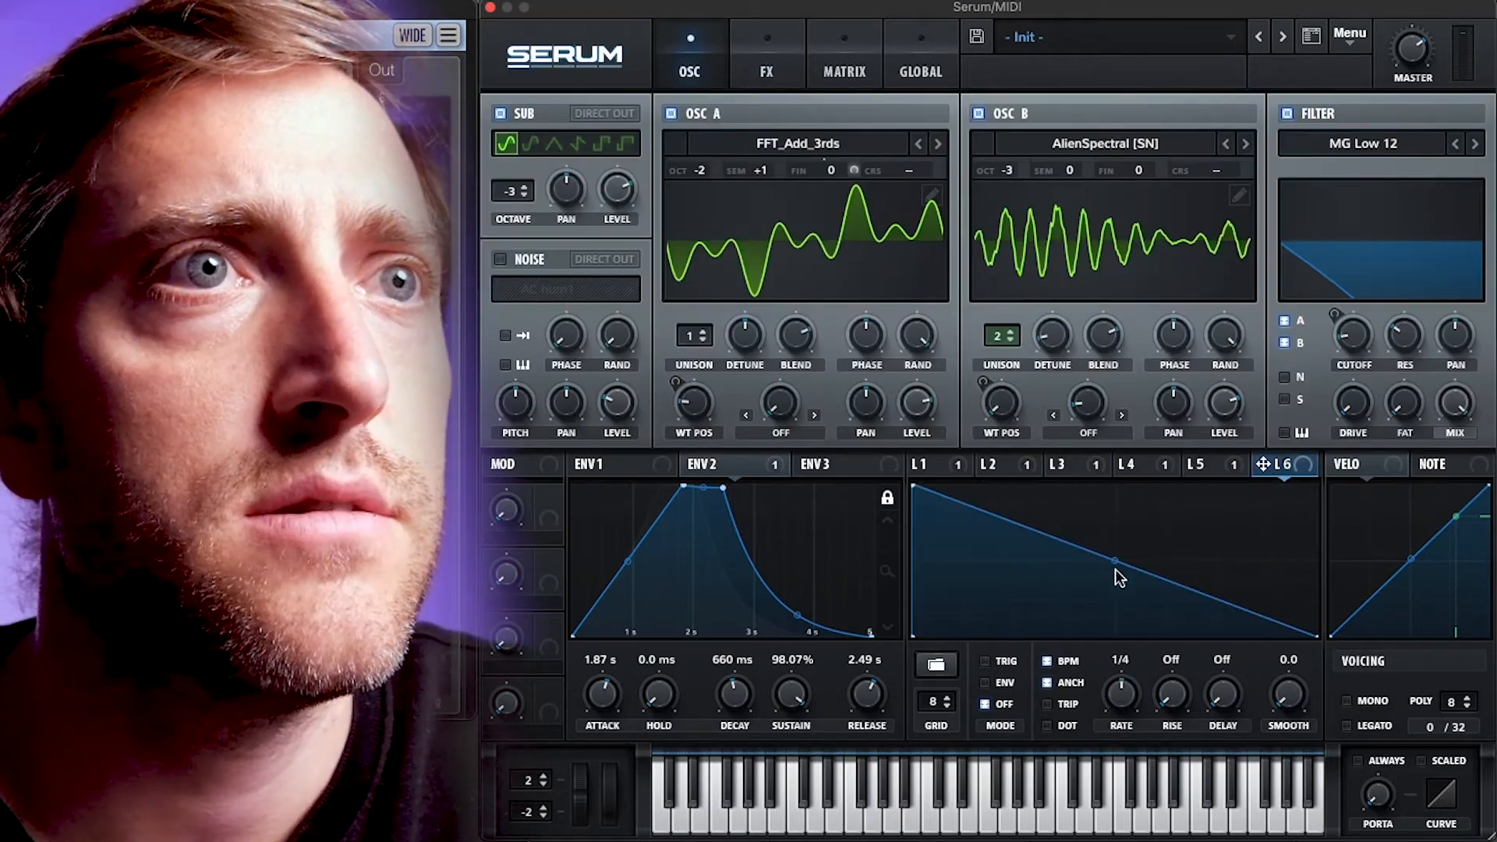
pyautogui.doubleClick(1157, 570)
pyautogui.moveTo(1158, 571); pyautogui.dragTo(1181, 662)
pyautogui.moveTo(1062, 578); pyautogui.dragTo(1058, 526)
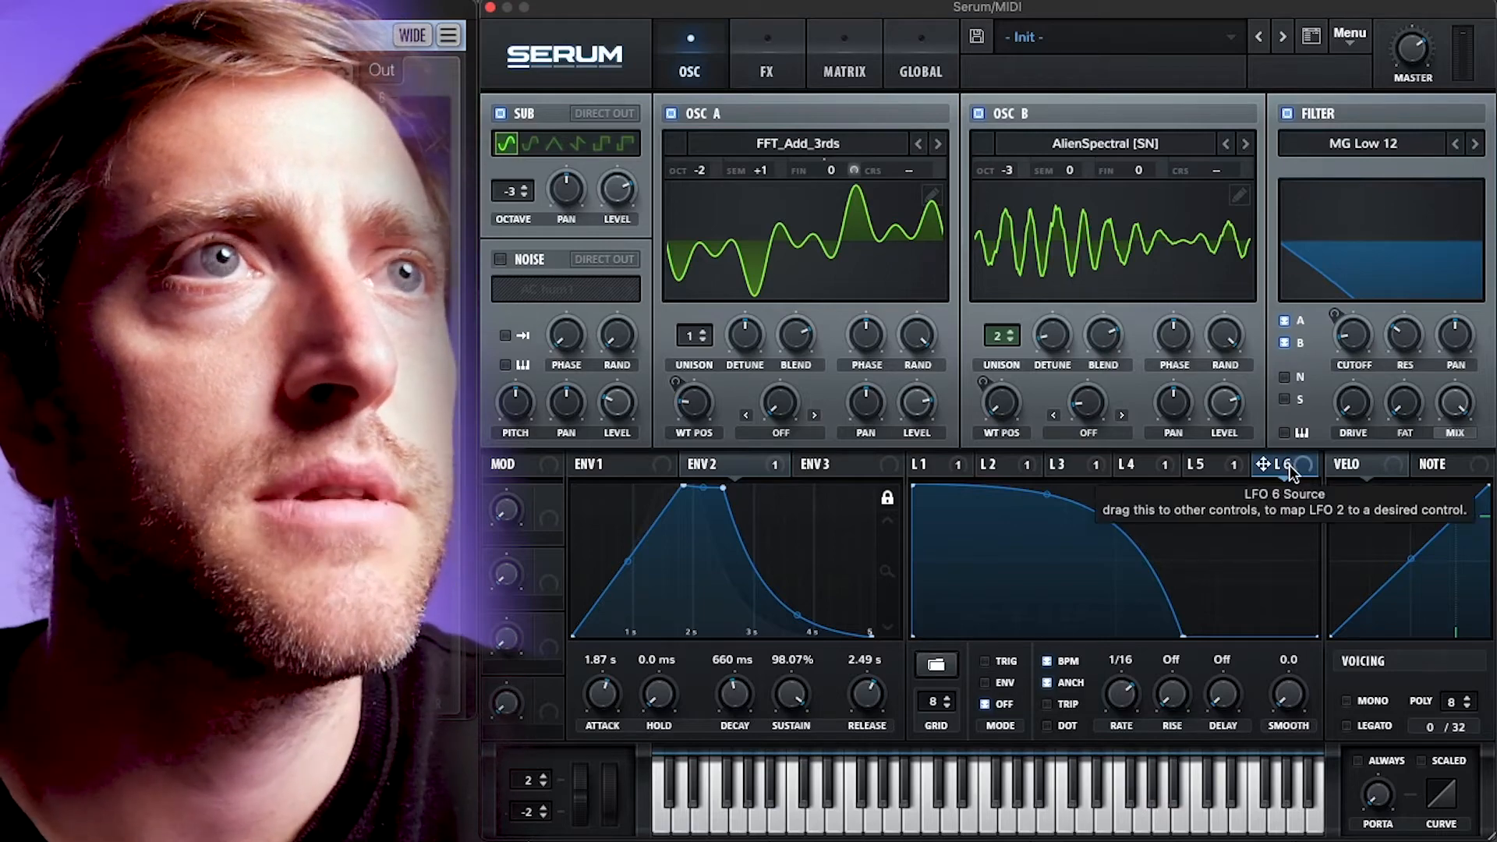
# Step: Route LFO 6 to the global Amp destination in the modulation matrix at full amount
pyautogui.click(856, 67)
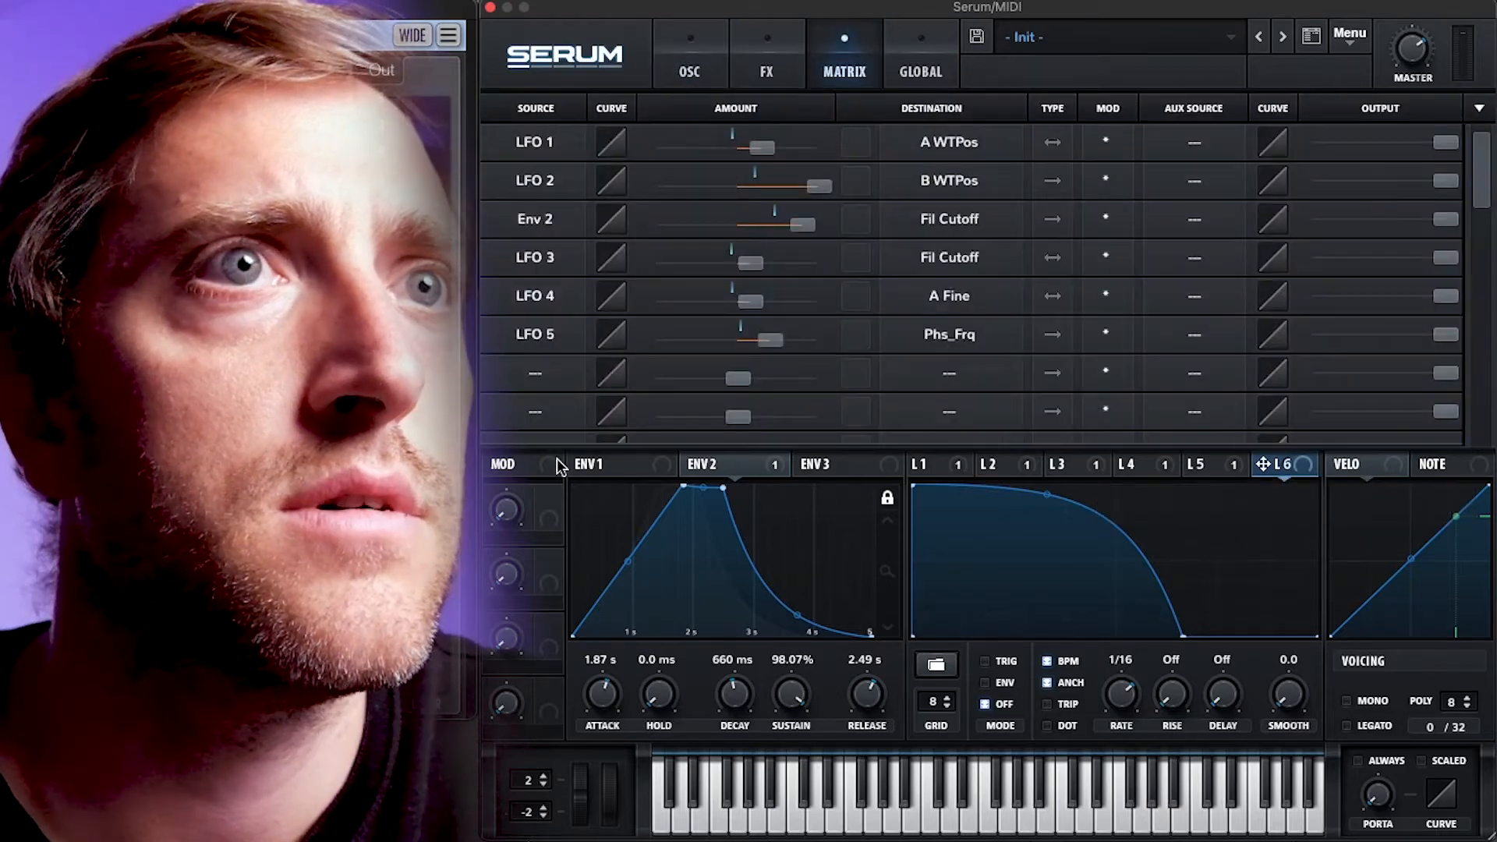
pyautogui.click(535, 373)
pyautogui.click(535, 646)
pyautogui.click(950, 374)
pyautogui.moveTo(949, 578)
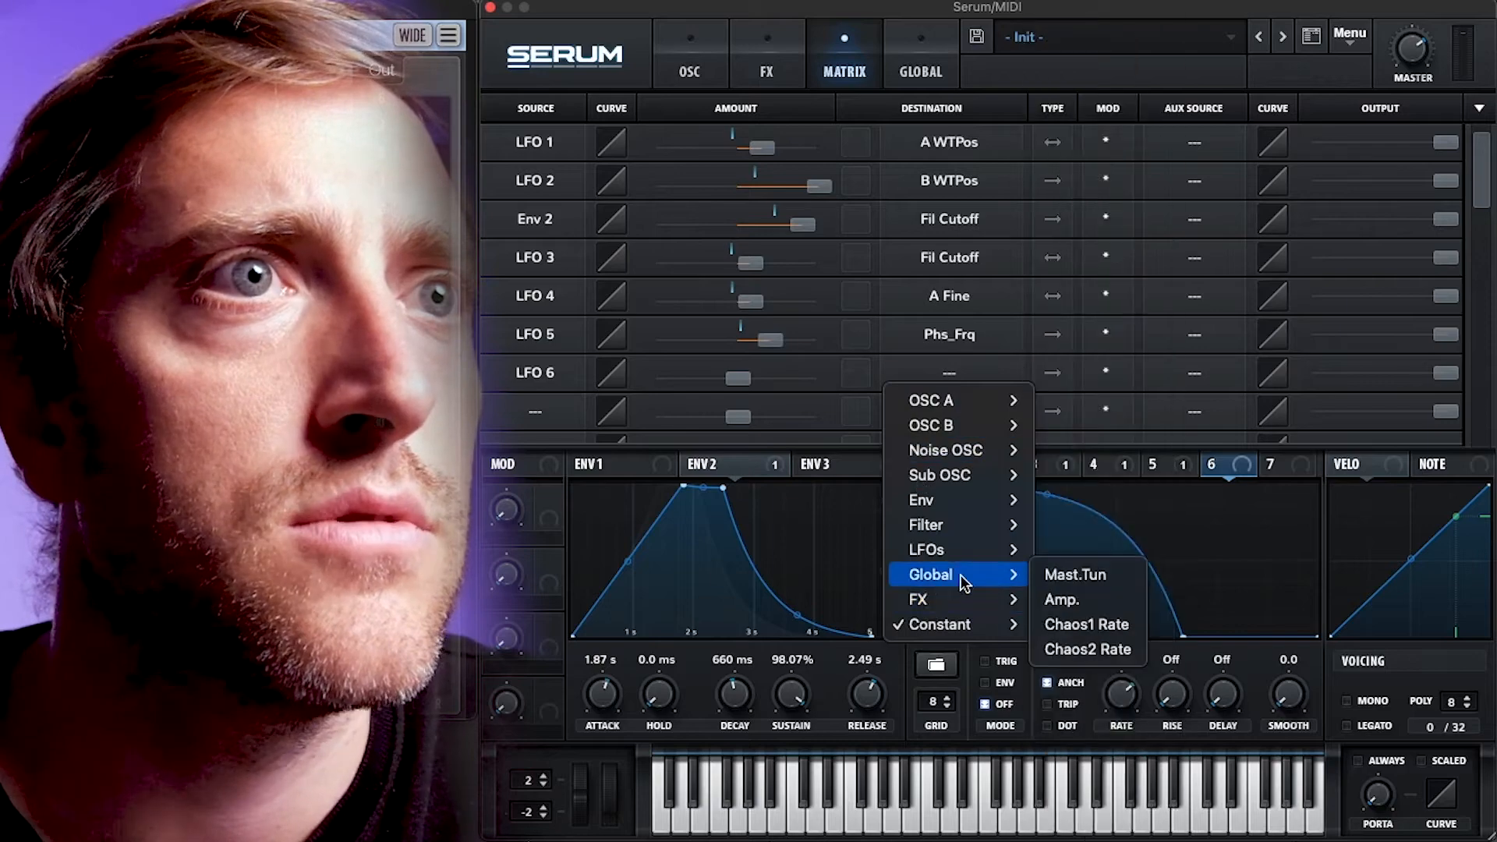
pyautogui.click(1063, 599)
pyautogui.moveTo(757, 371); pyautogui.dragTo(975, 386)
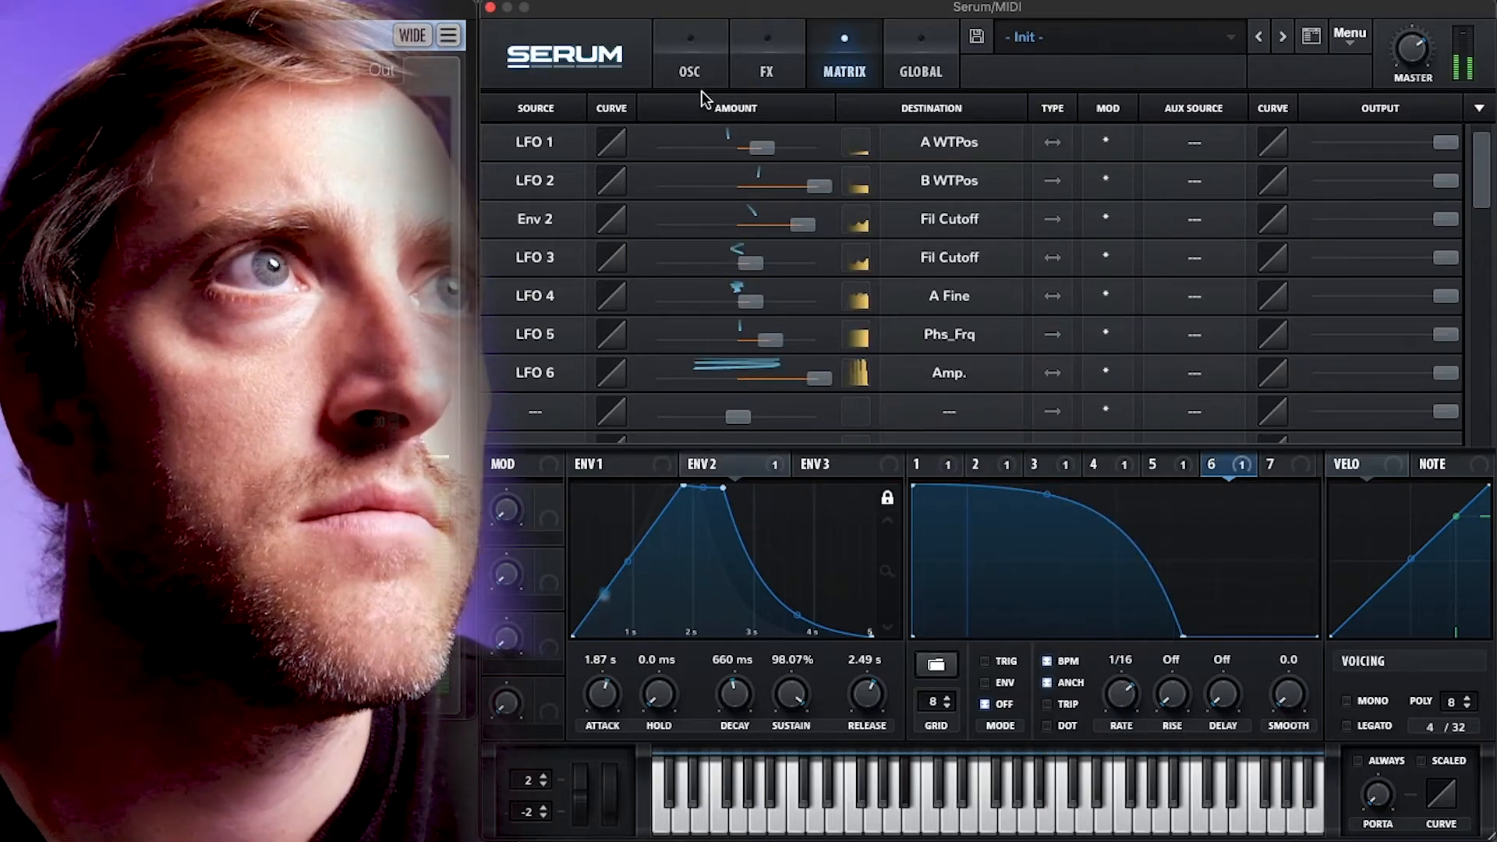
# Step: Soften LFO 6's shape with a short curved rise and a mid-cycle point at half height leading into a longer tail
pyautogui.click(691, 66)
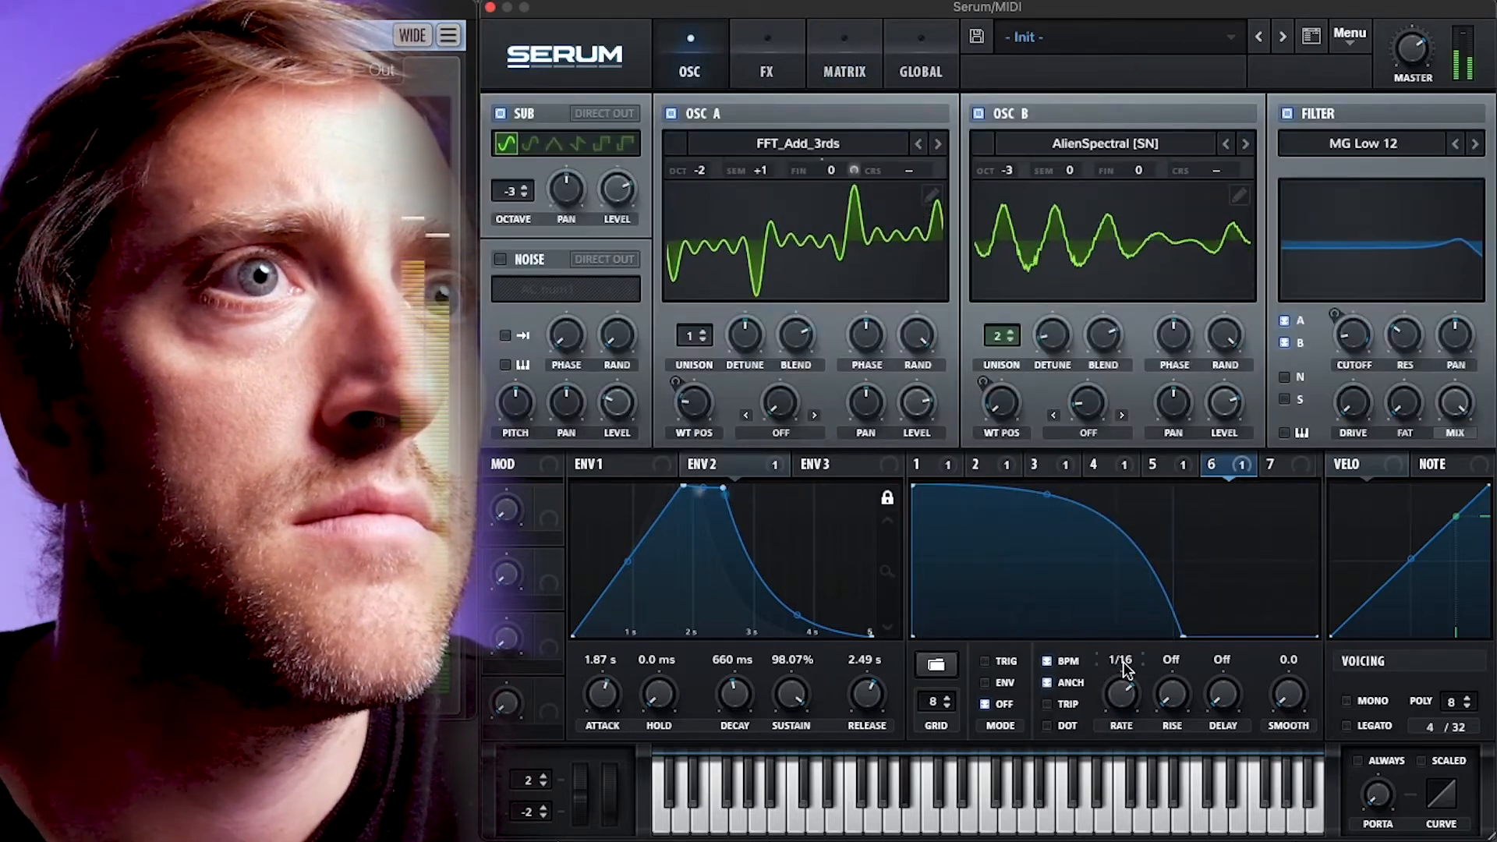
pyautogui.moveTo(1125, 701); pyautogui.dragTo(1124, 700)
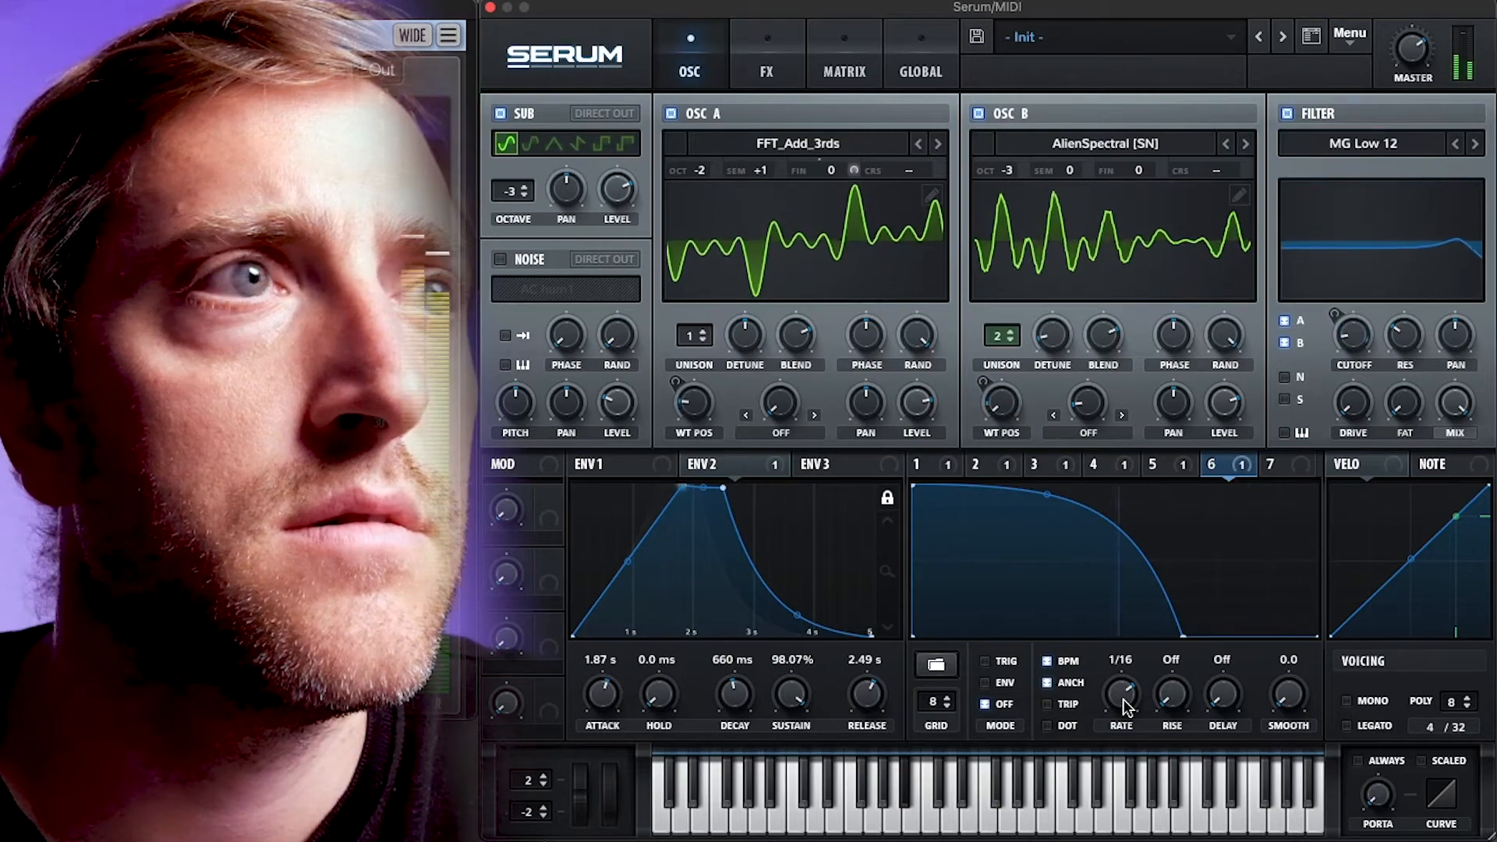
pyautogui.moveTo(1183, 637); pyautogui.dragTo(1171, 561)
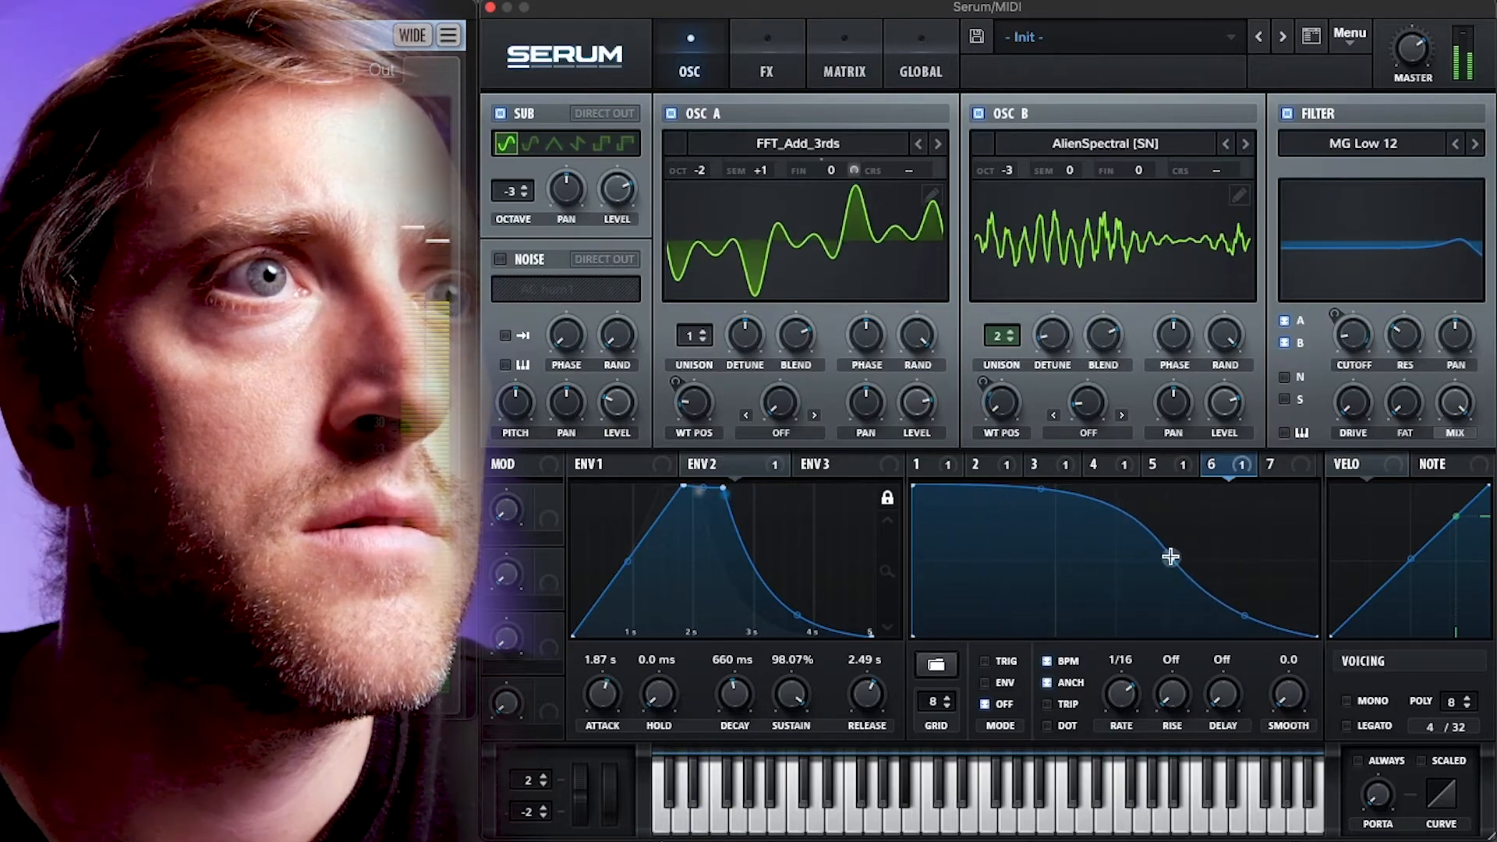
pyautogui.moveTo(914, 487); pyautogui.dragTo(952, 488)
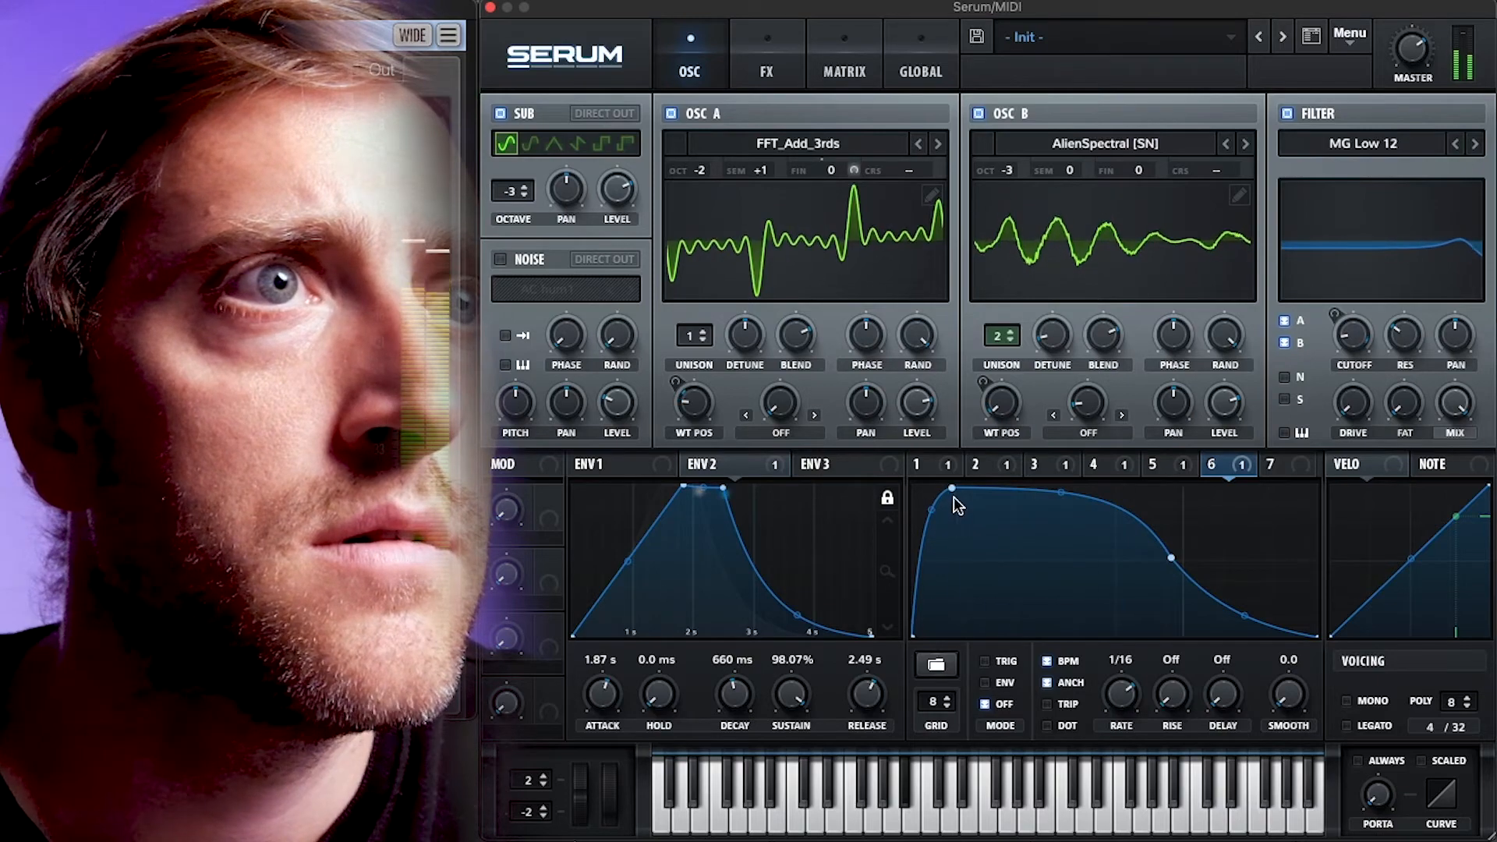
pyautogui.moveTo(1167, 563); pyautogui.dragTo(1112, 560)
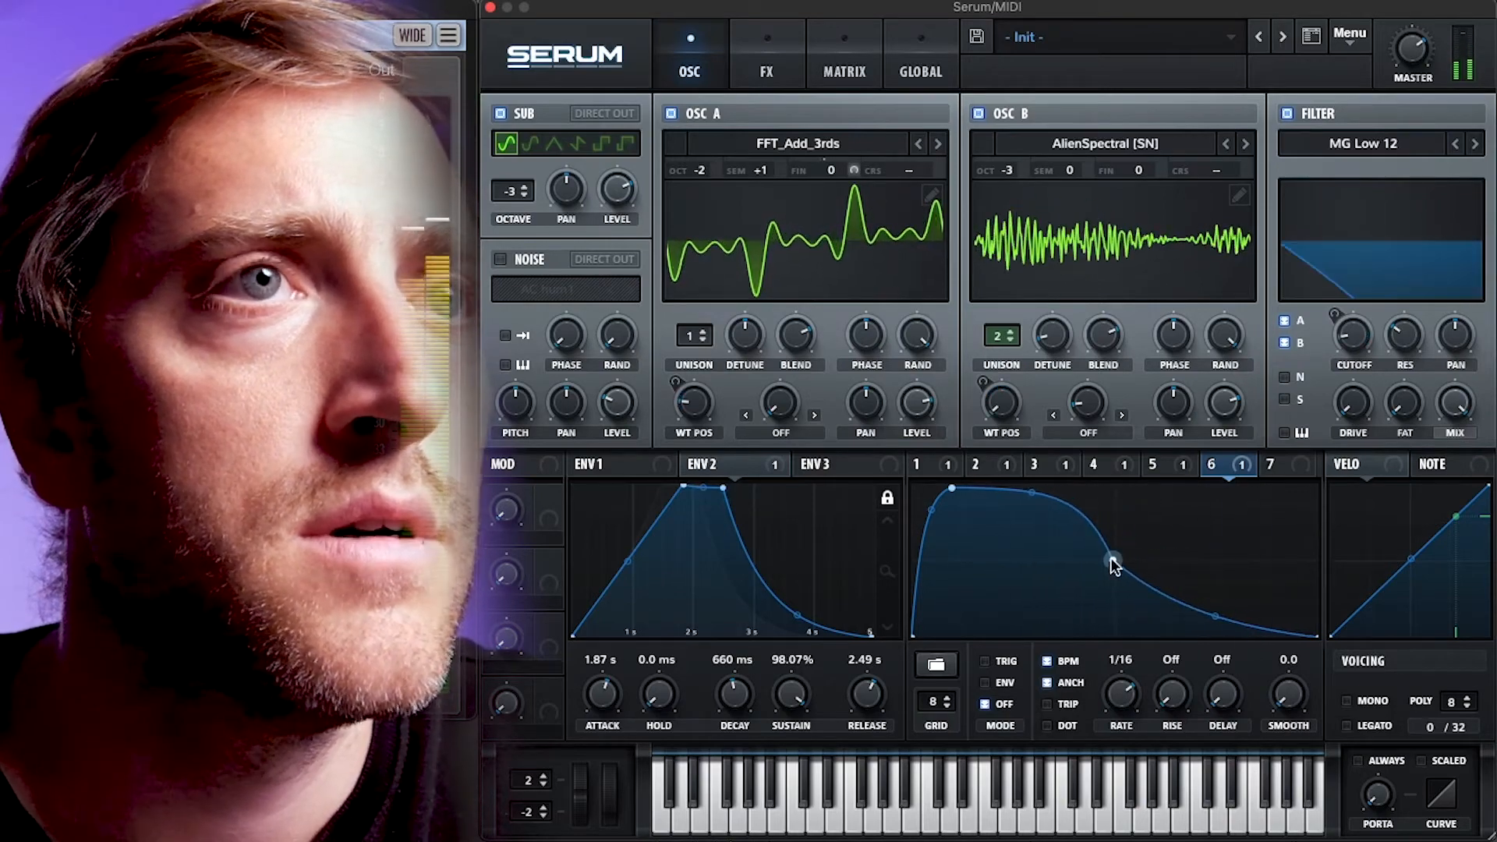
pyautogui.rightClick(1112, 559)
pyautogui.moveTo(1331, 681)
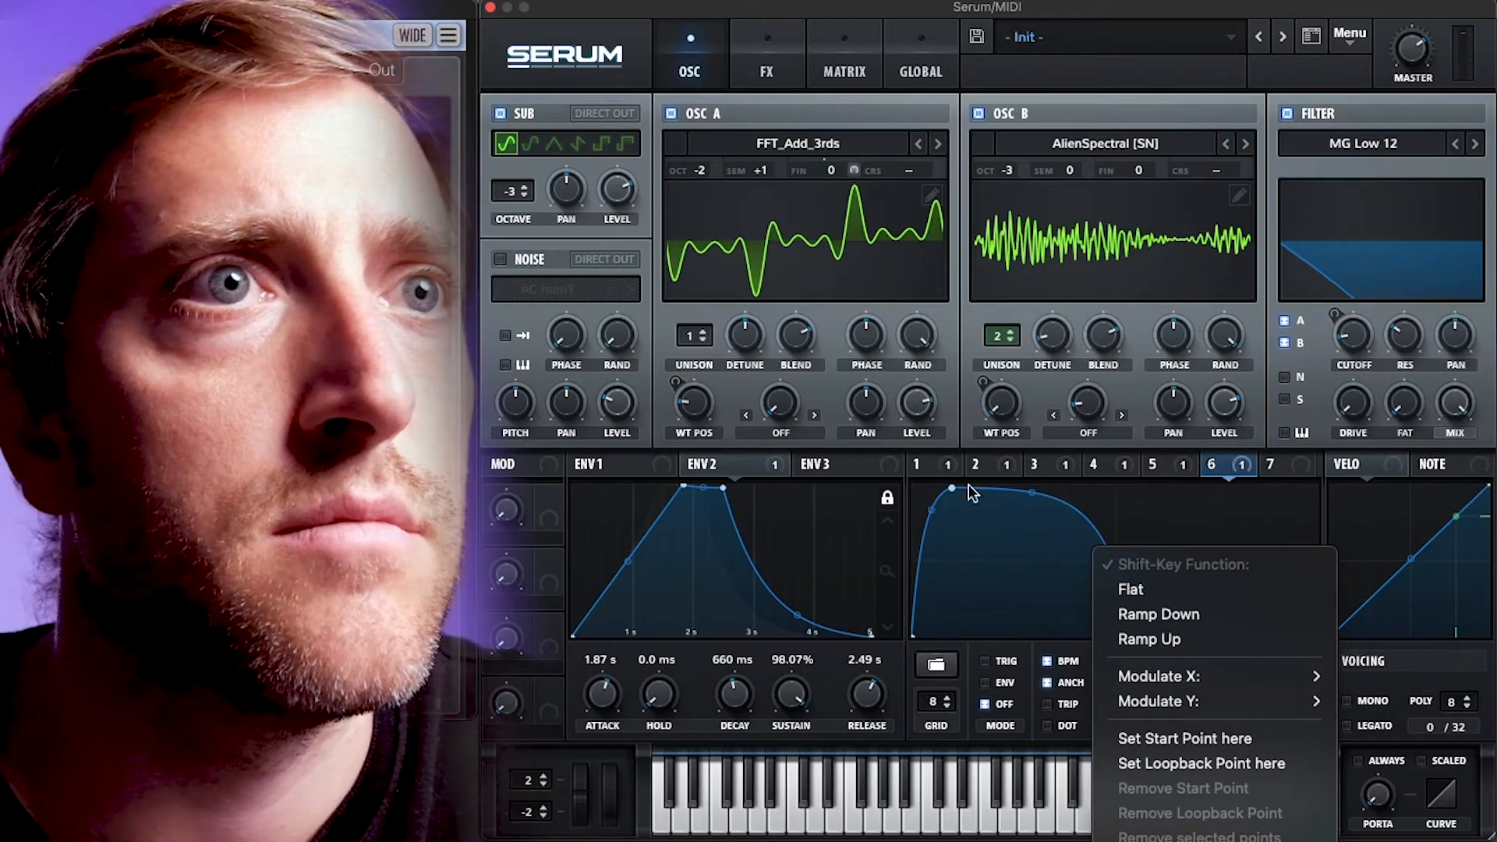
pyautogui.click(1004, 472)
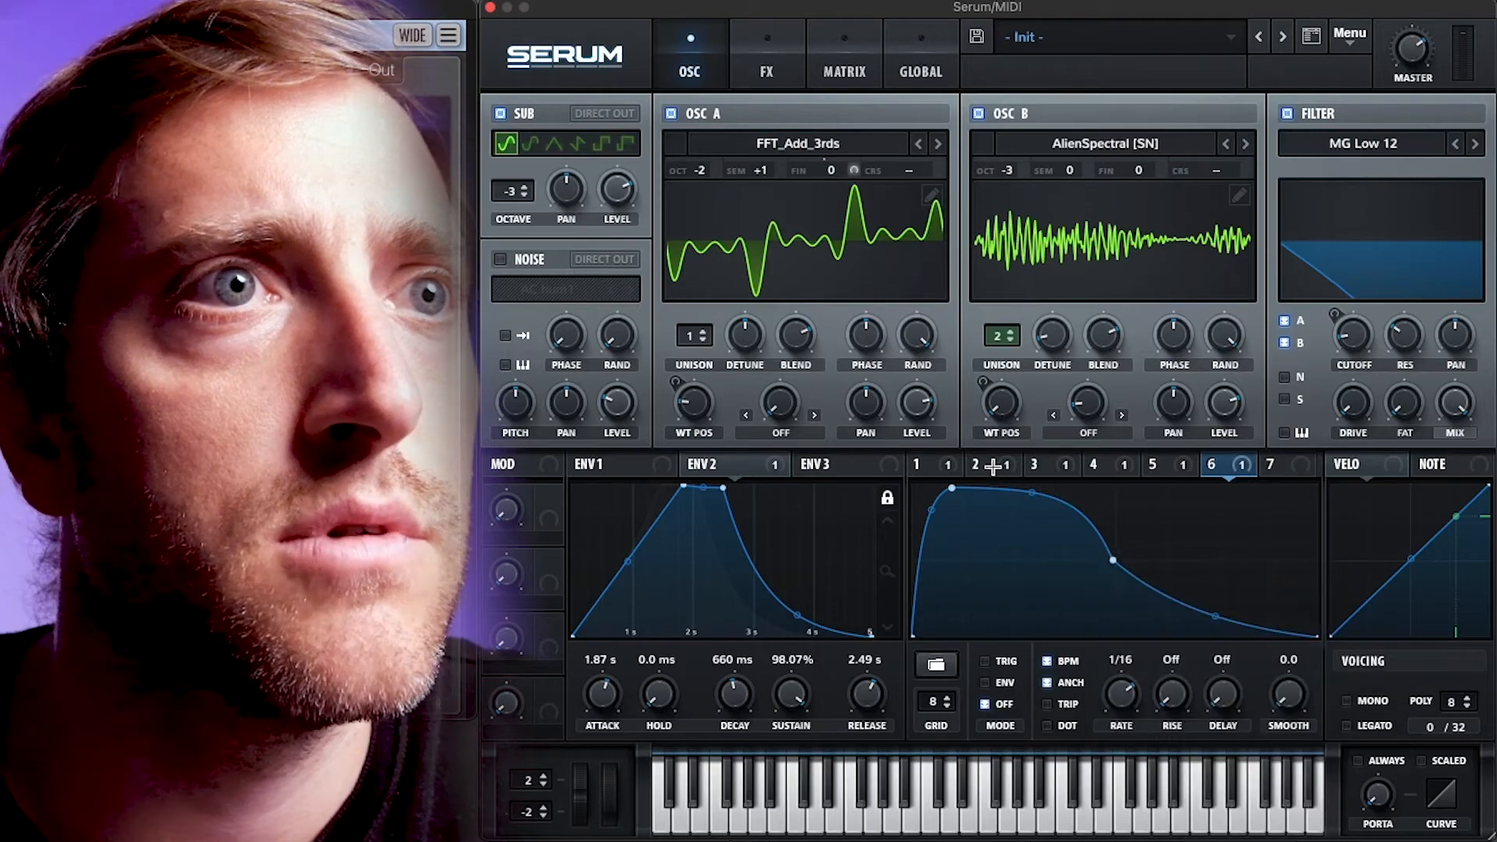
# Step: Inspect the shapes and rates of LFO 2 and LFO 3
pyautogui.click(995, 466)
pyautogui.click(1058, 465)
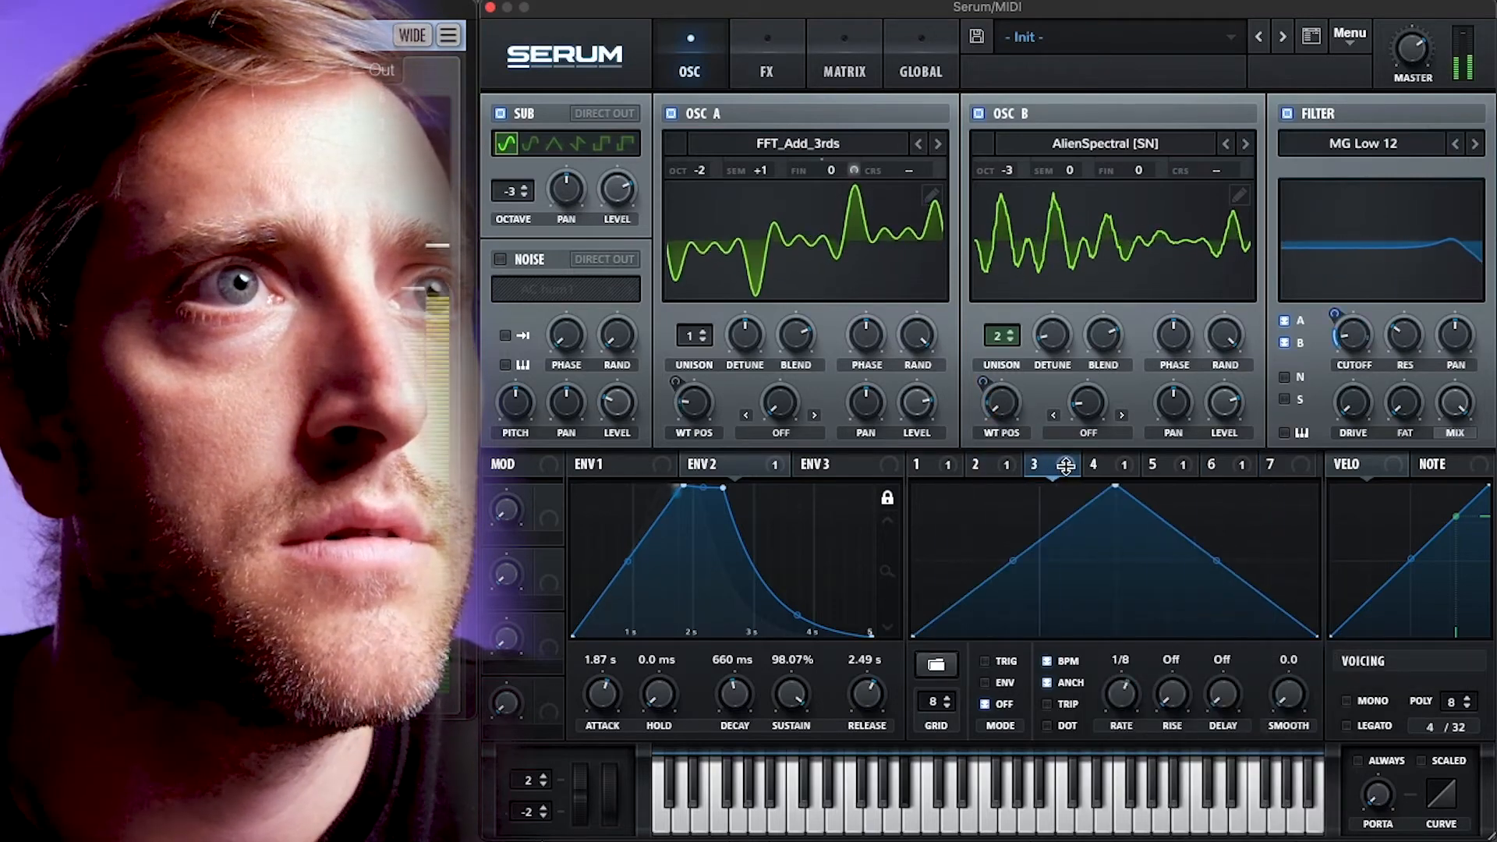
# Step: Modulate the X position of LFO 6's mid-cycle point with LFO 1 through LFO Bus 1
pyautogui.click(1106, 467)
pyautogui.click(990, 466)
pyautogui.click(927, 464)
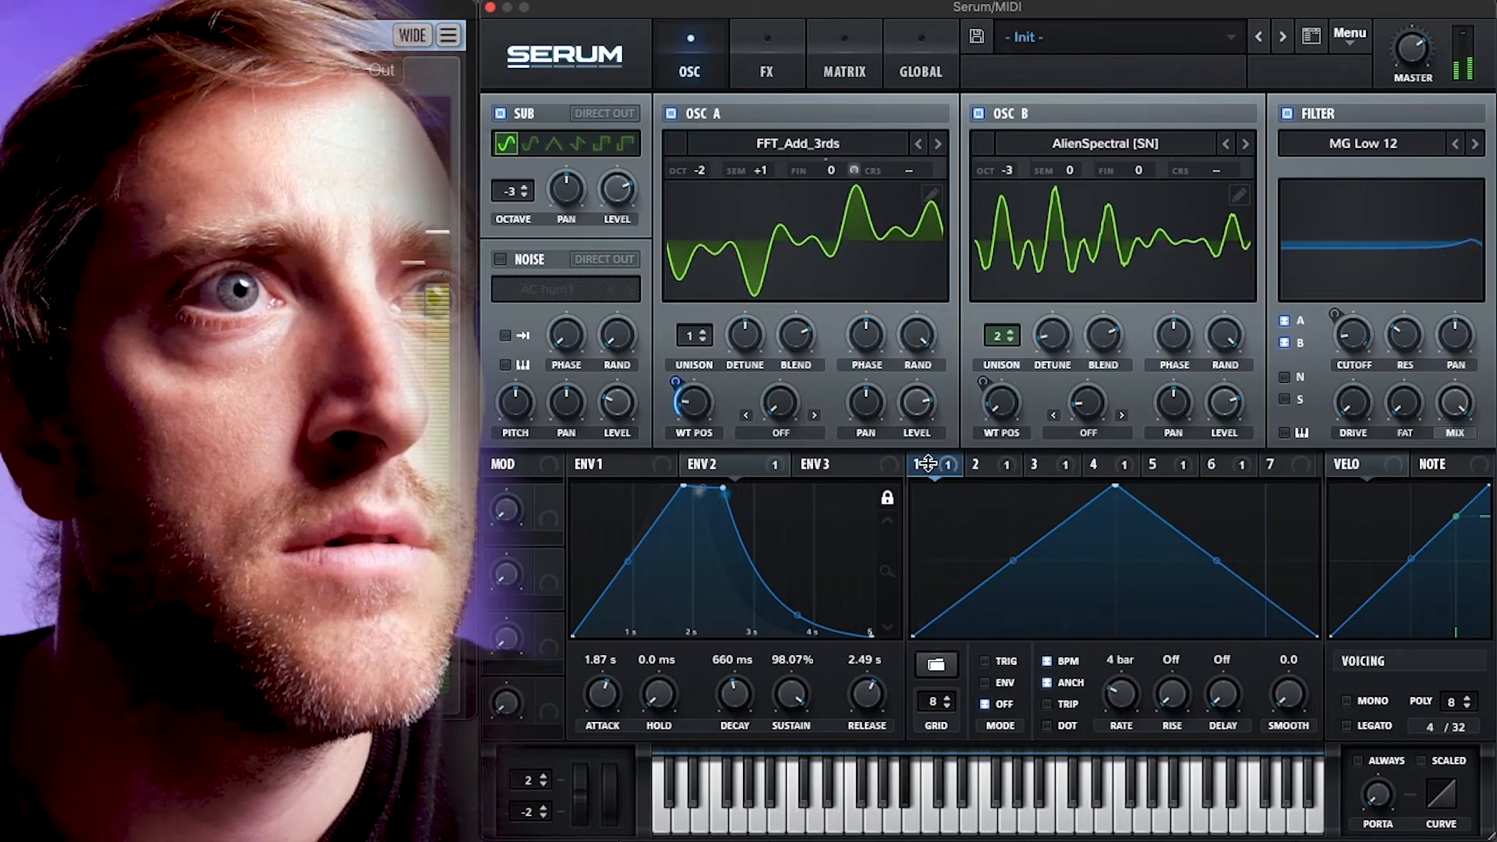
pyautogui.click(1214, 465)
pyautogui.rightClick(1105, 550)
pyautogui.moveTo(1283, 673)
pyautogui.moveTo(1396, 674)
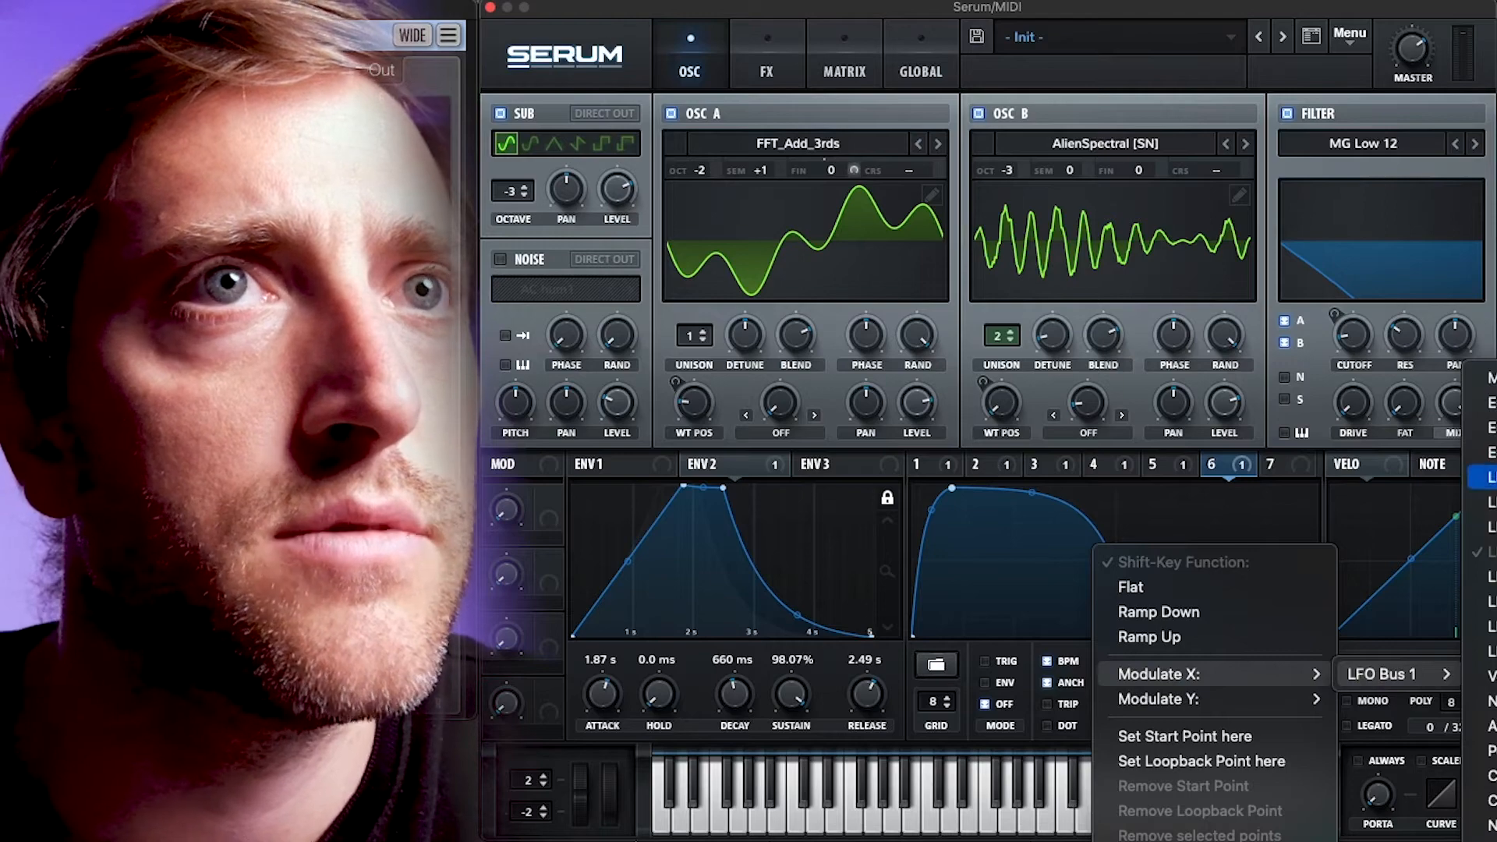
pyautogui.click(1486, 477)
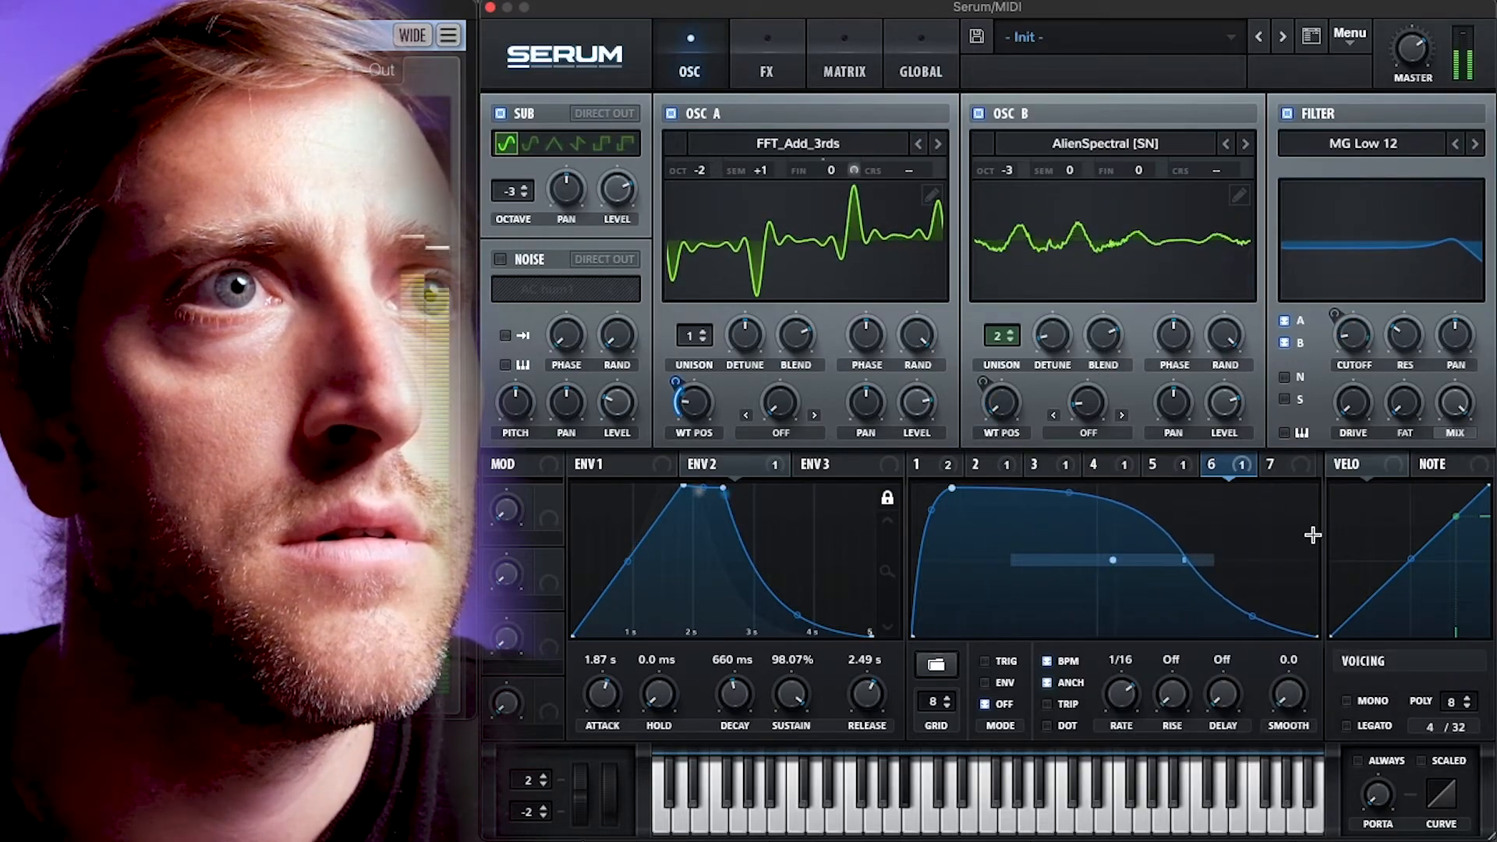
# Step: Modulate the Y position of LFO 6's mid-cycle point with LFO 2 through LFO Bus 2
pyautogui.rightClick(1122, 560)
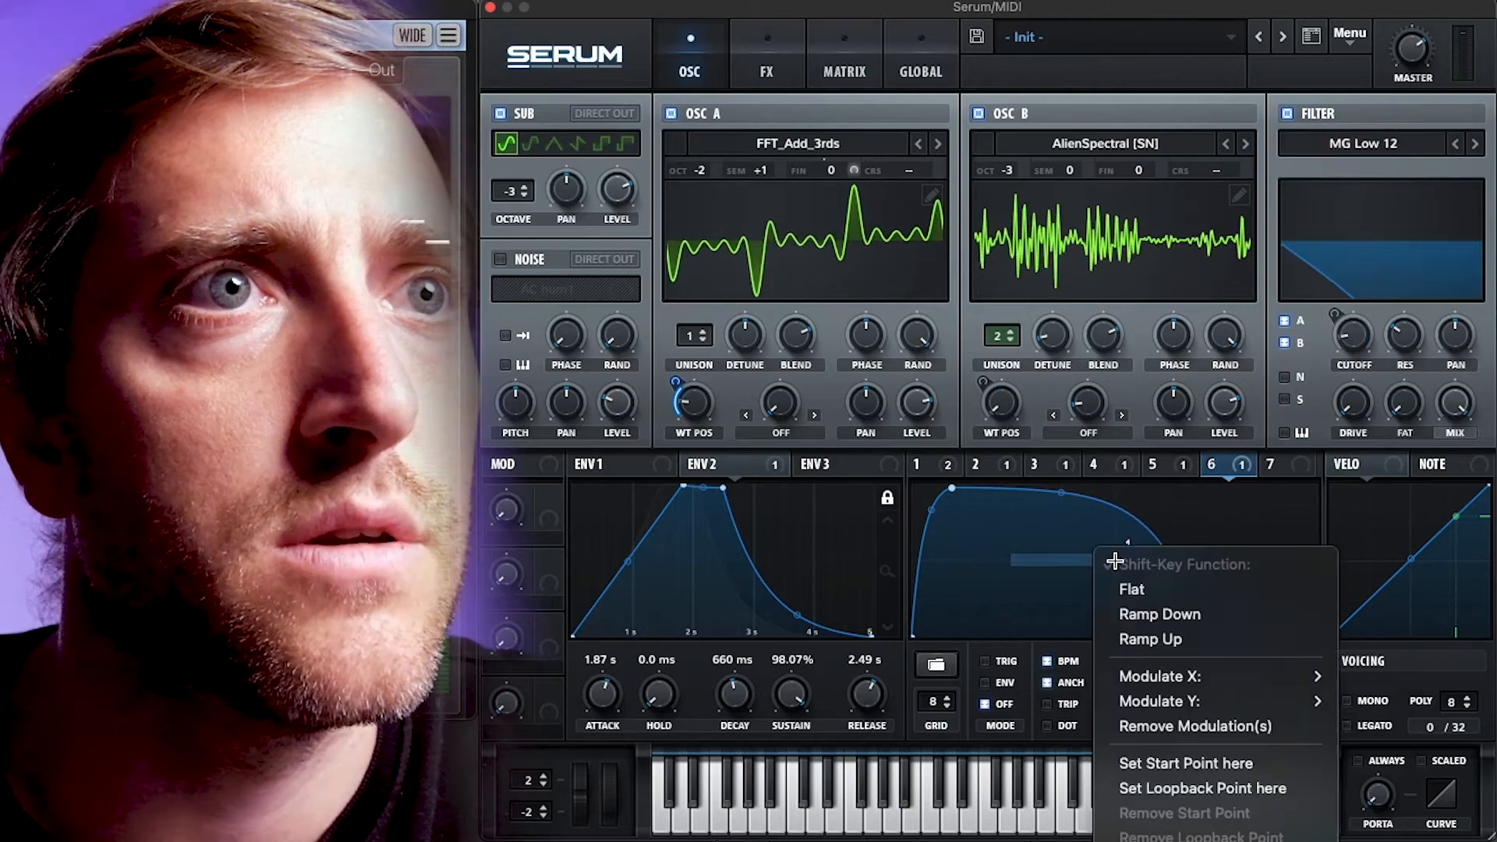
pyautogui.moveTo(1140, 695)
pyautogui.moveTo(1326, 726)
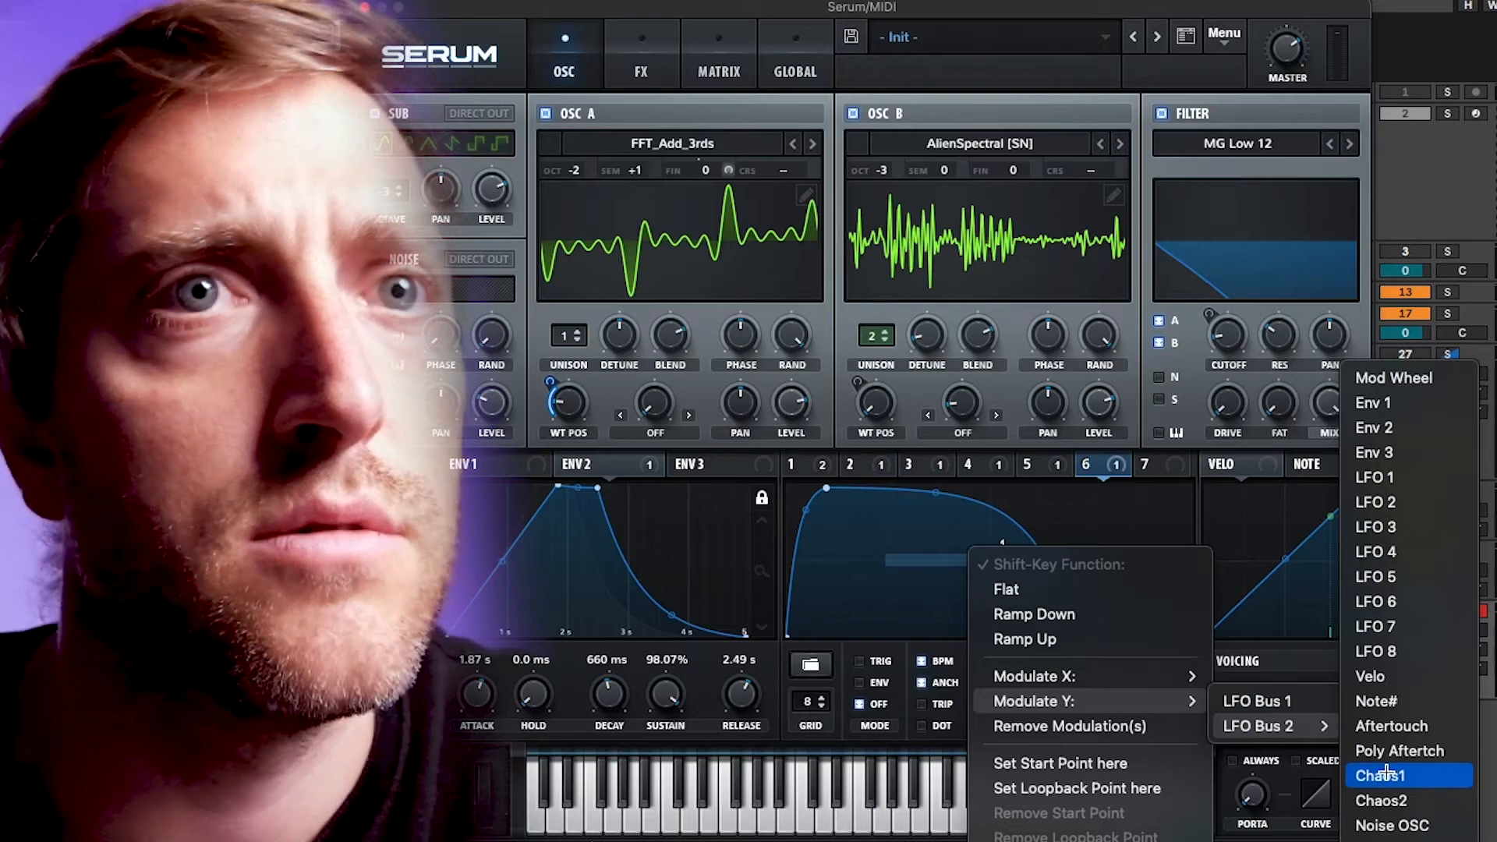
pyautogui.click(1402, 533)
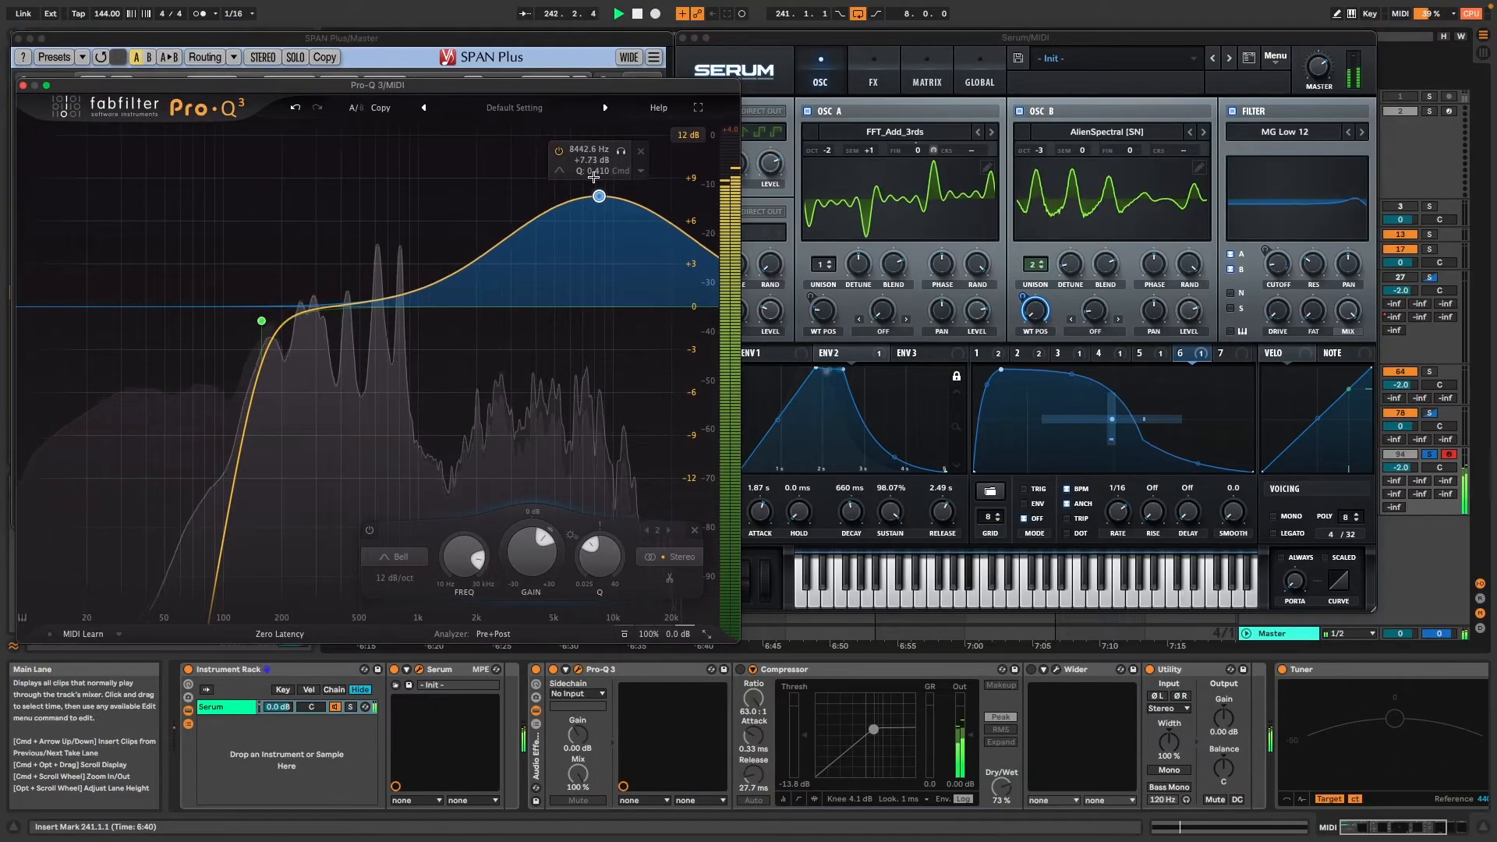
# Step: Add two bell cuts in Pro-Q 3, about -3.2 dB at 715 Hz and about -3.2 dB at 258 Hz with Q 1.98
pyautogui.doubleClick(389, 347)
pyautogui.scroll(3, 390, 343)
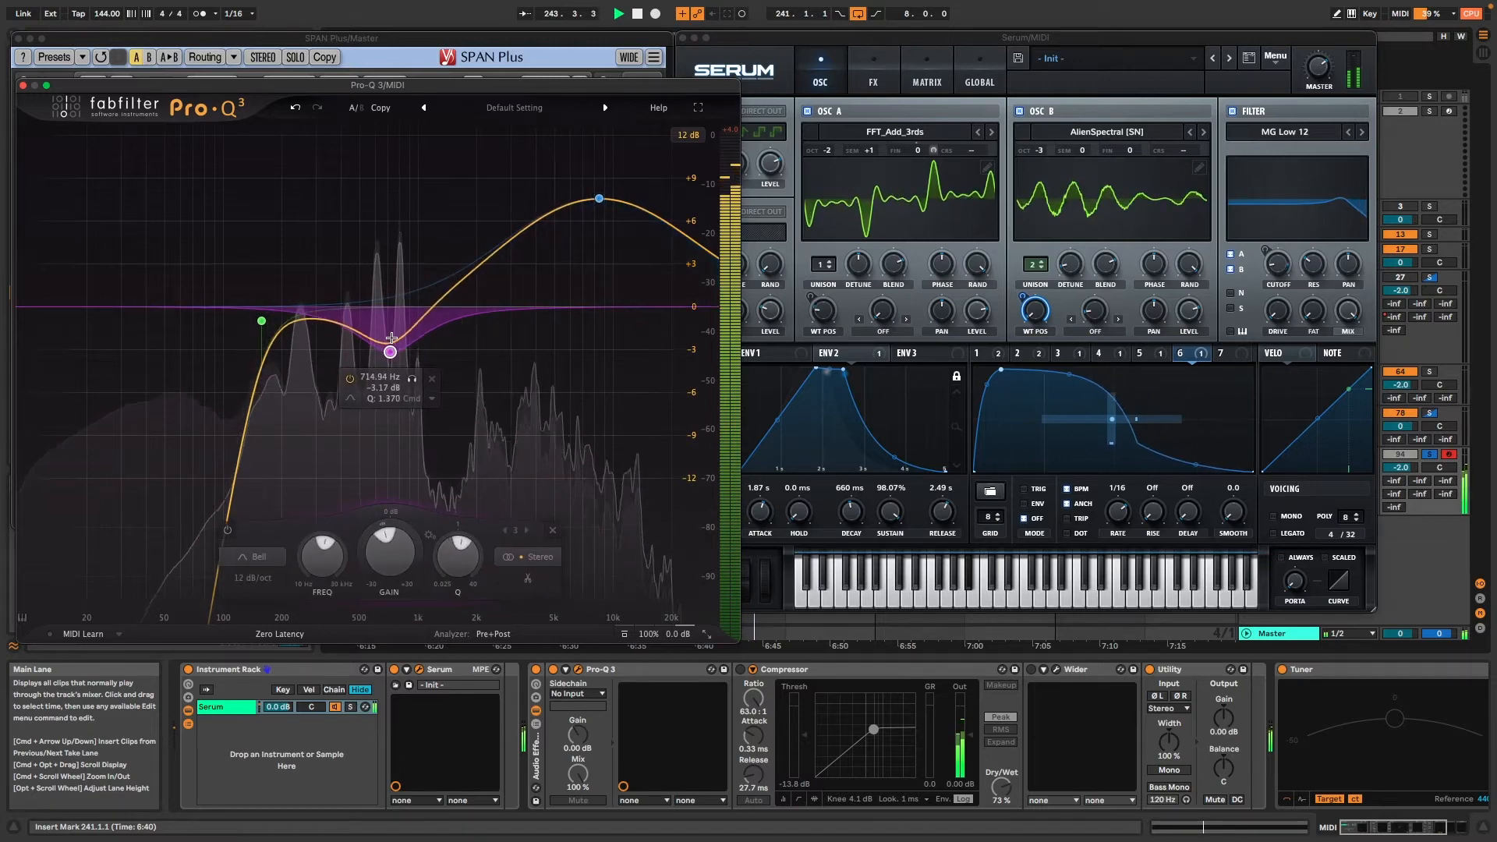
pyautogui.doubleClick(304, 353)
pyautogui.scroll(3, 305, 358)
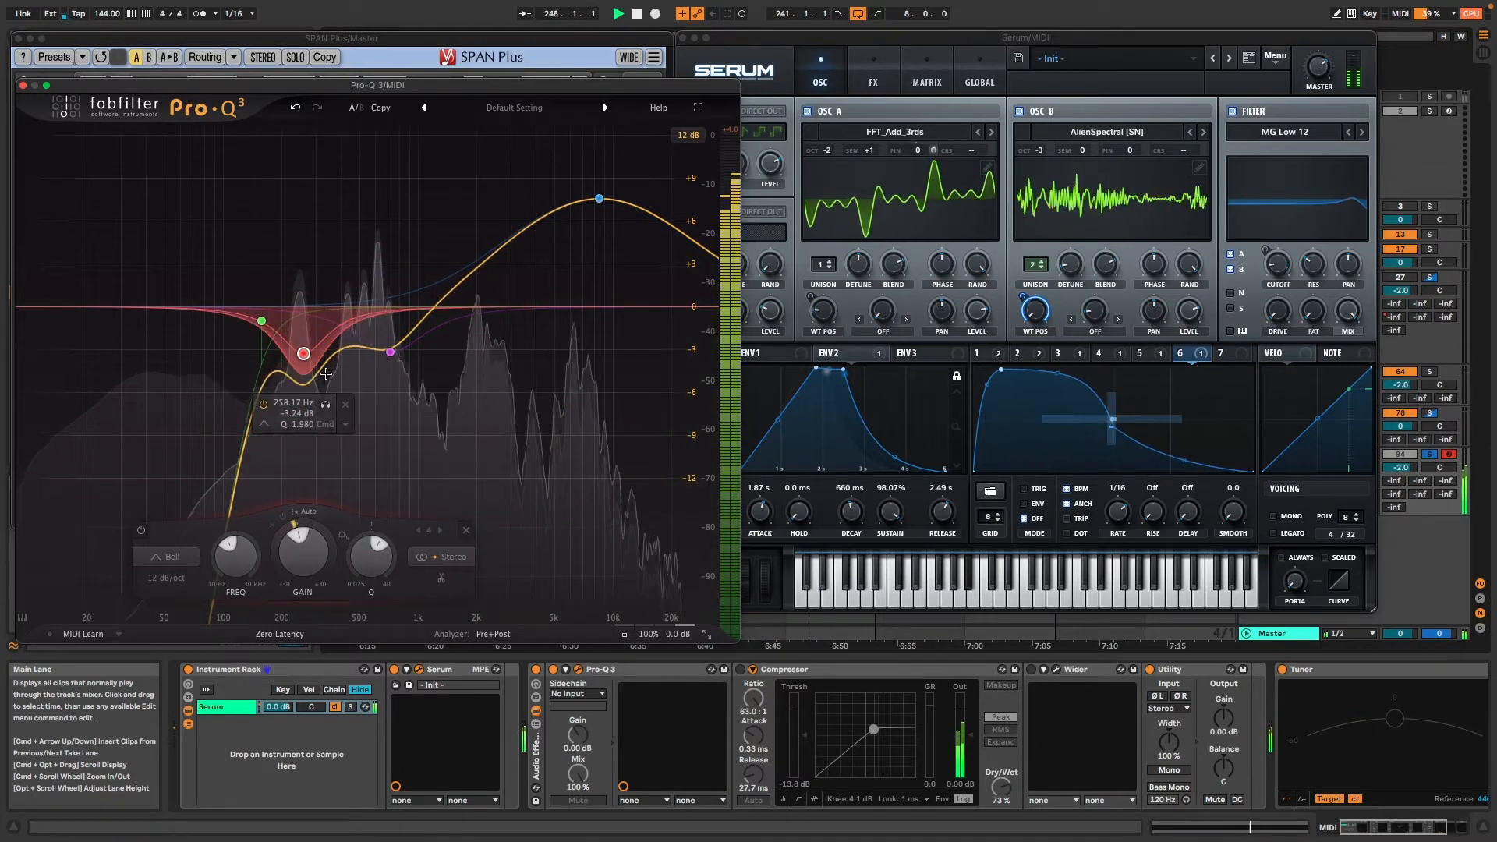
# Step: Make the midrange bell cut dynamic, adjust it to about 732 Hz, -1.9 dB and Q 1.37, and close the equalizer
pyautogui.moveTo(390, 354); pyautogui.dragTo(405, 336)
pyautogui.rightClick(405, 336)
pyautogui.click(423, 385)
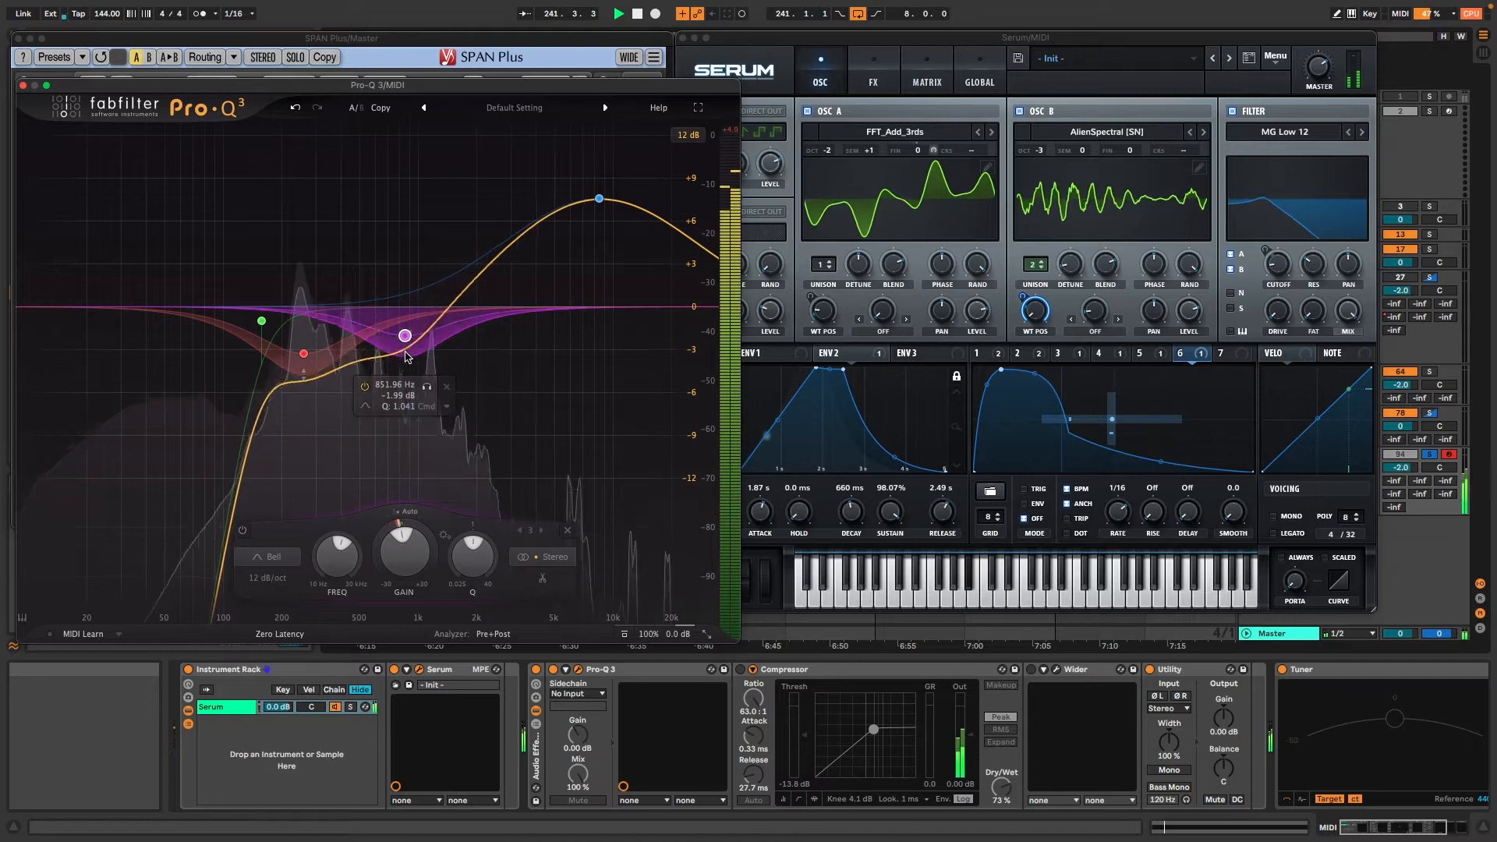
pyautogui.moveTo(407, 367); pyautogui.dragTo(391, 334)
pyautogui.scroll(3, 393, 335)
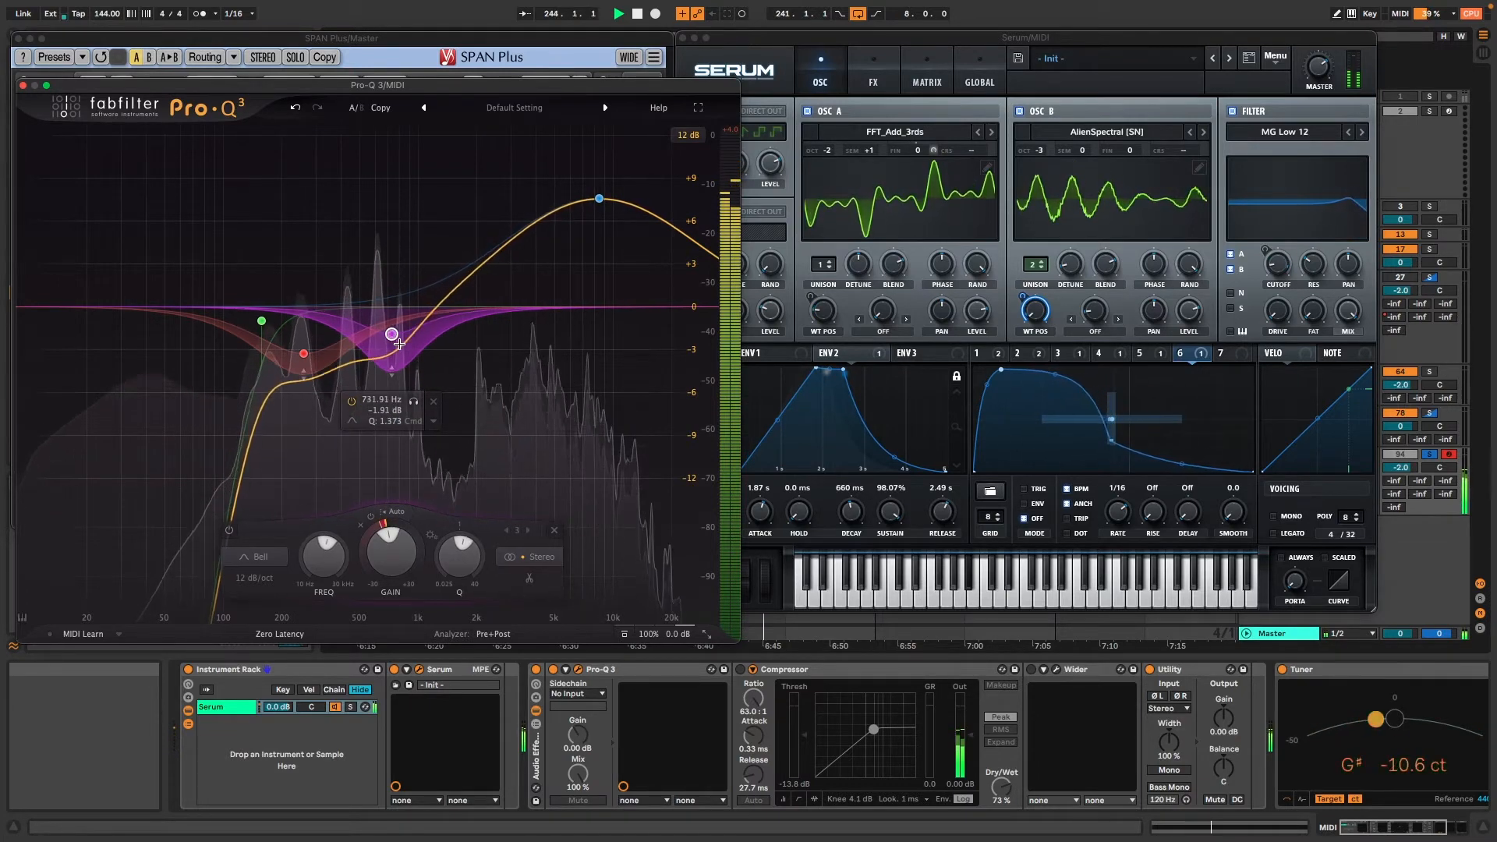
pyautogui.click(24, 85)
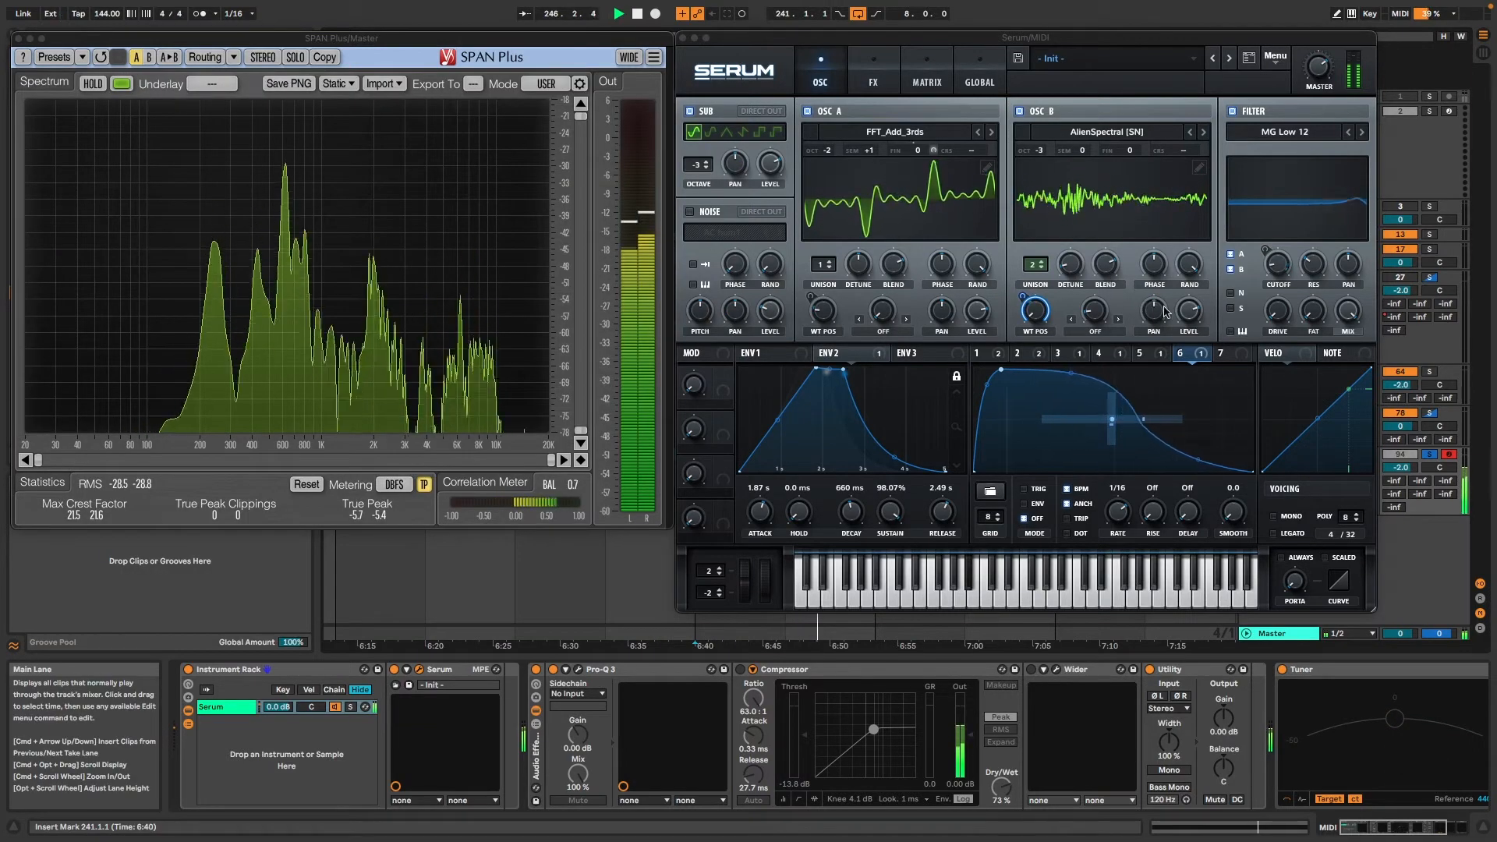
# Step: Turn on the noise oscillator with the Air Can 2 sample and route both sub and noise through the filter
pyautogui.click(1231, 310)
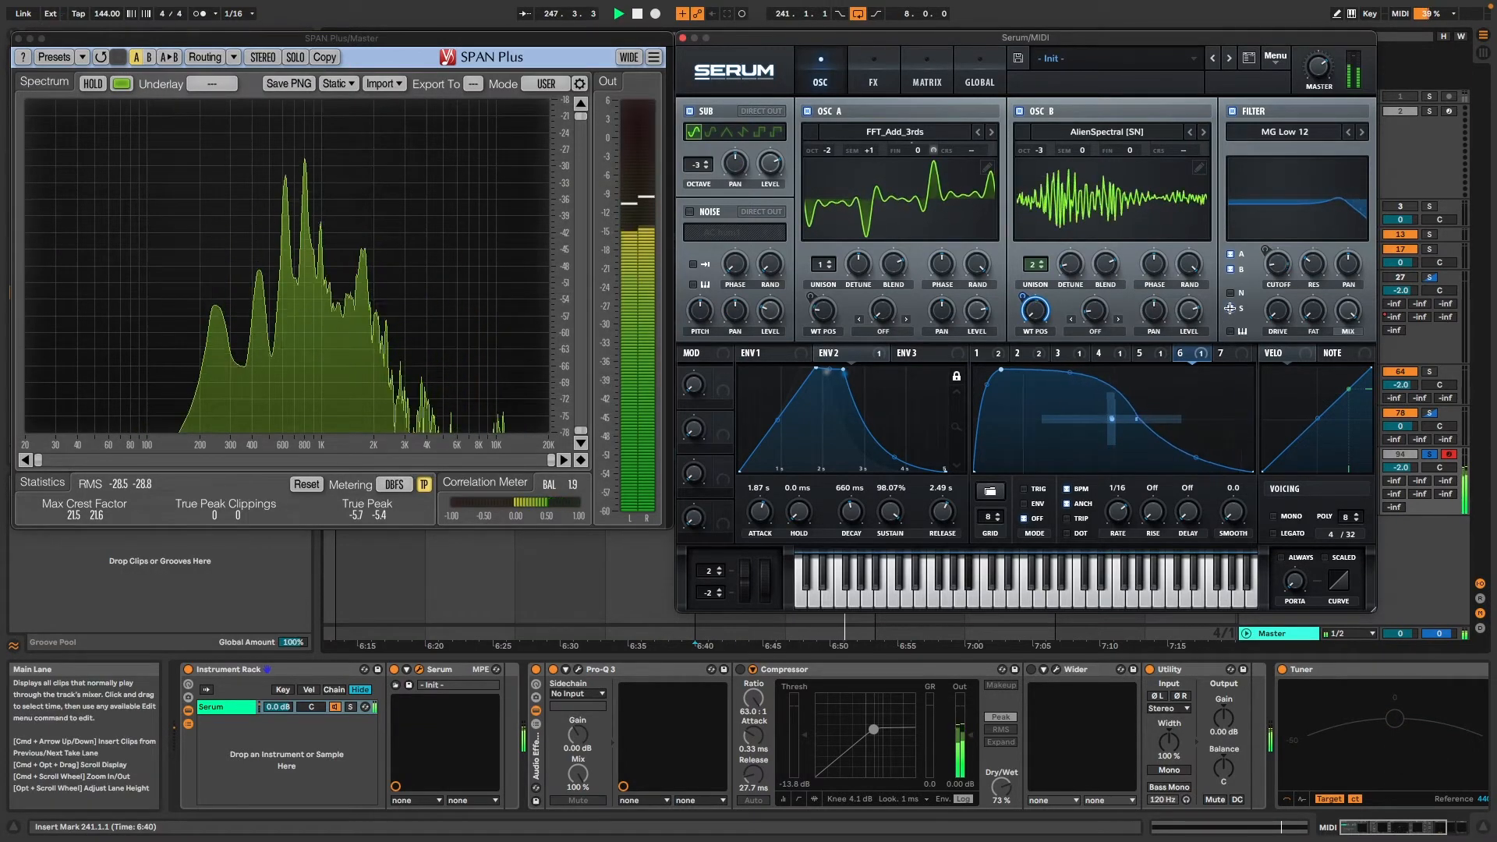
pyautogui.click(690, 212)
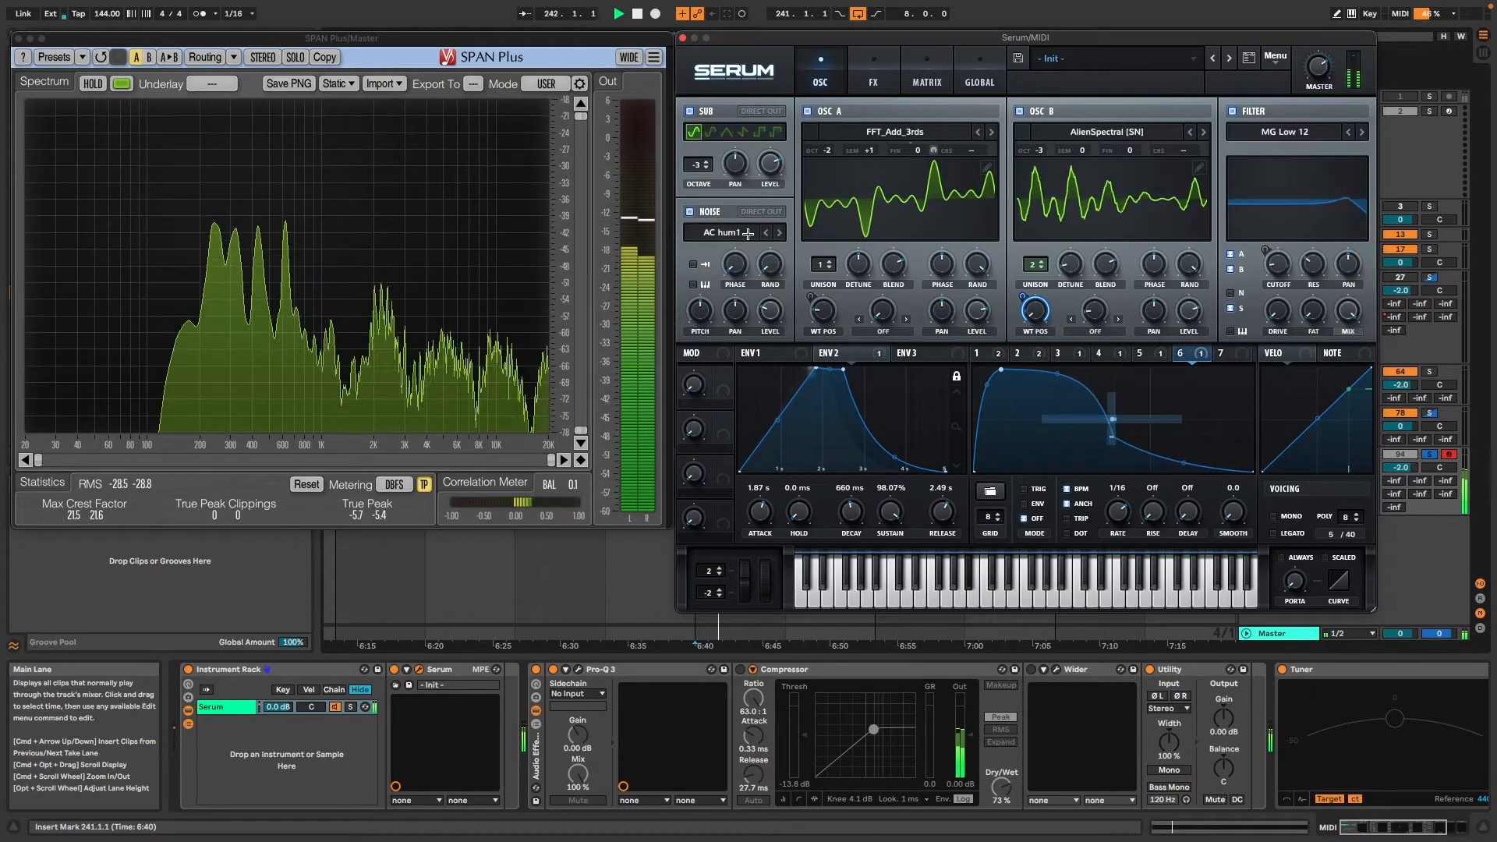
pyautogui.click(780, 233)
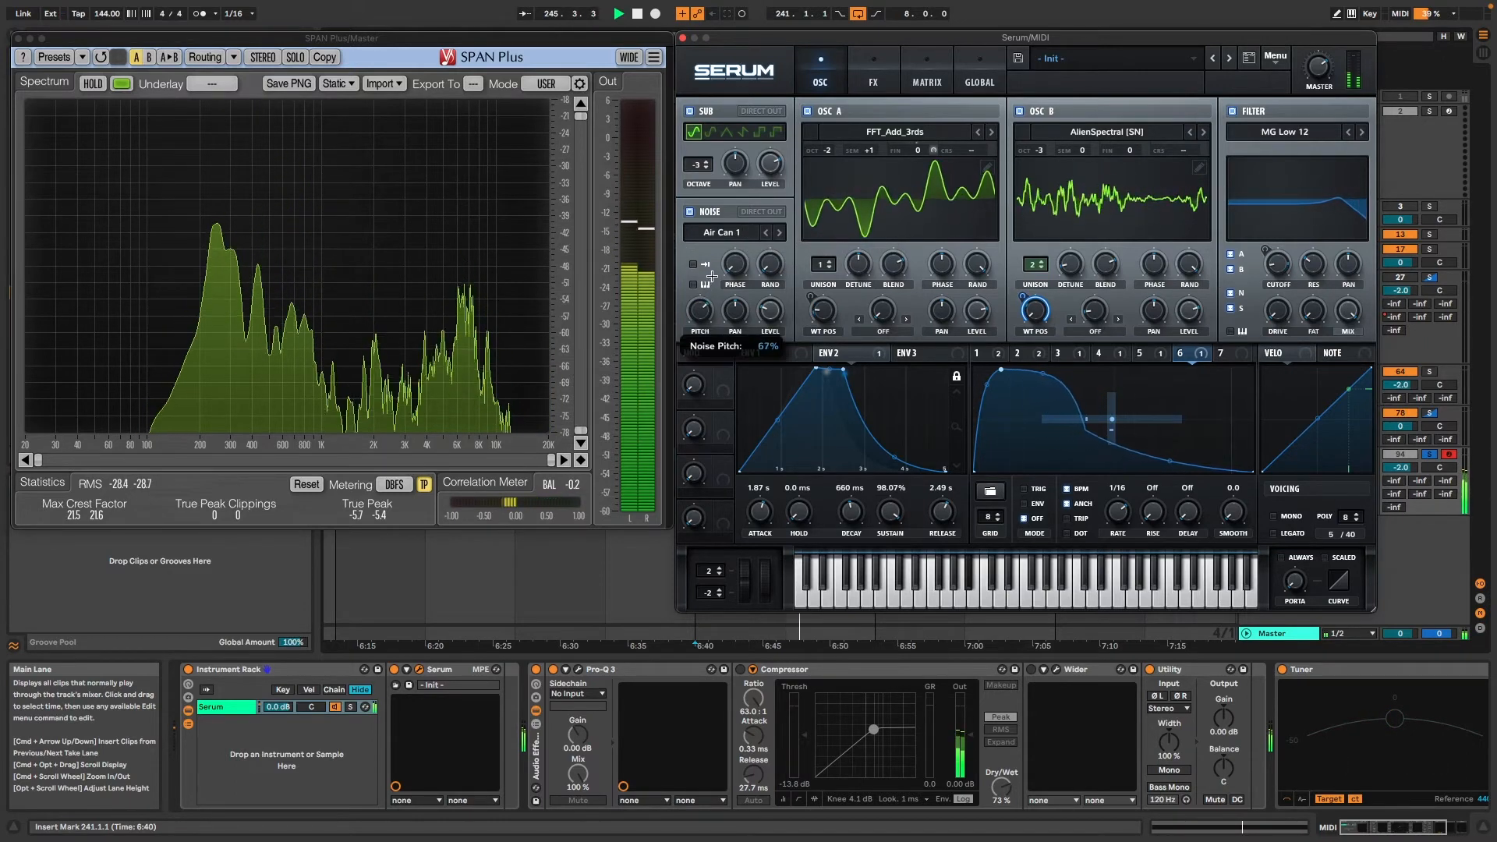
pyautogui.moveTo(719, 254); pyautogui.dragTo(718, 315)
pyautogui.click(779, 233)
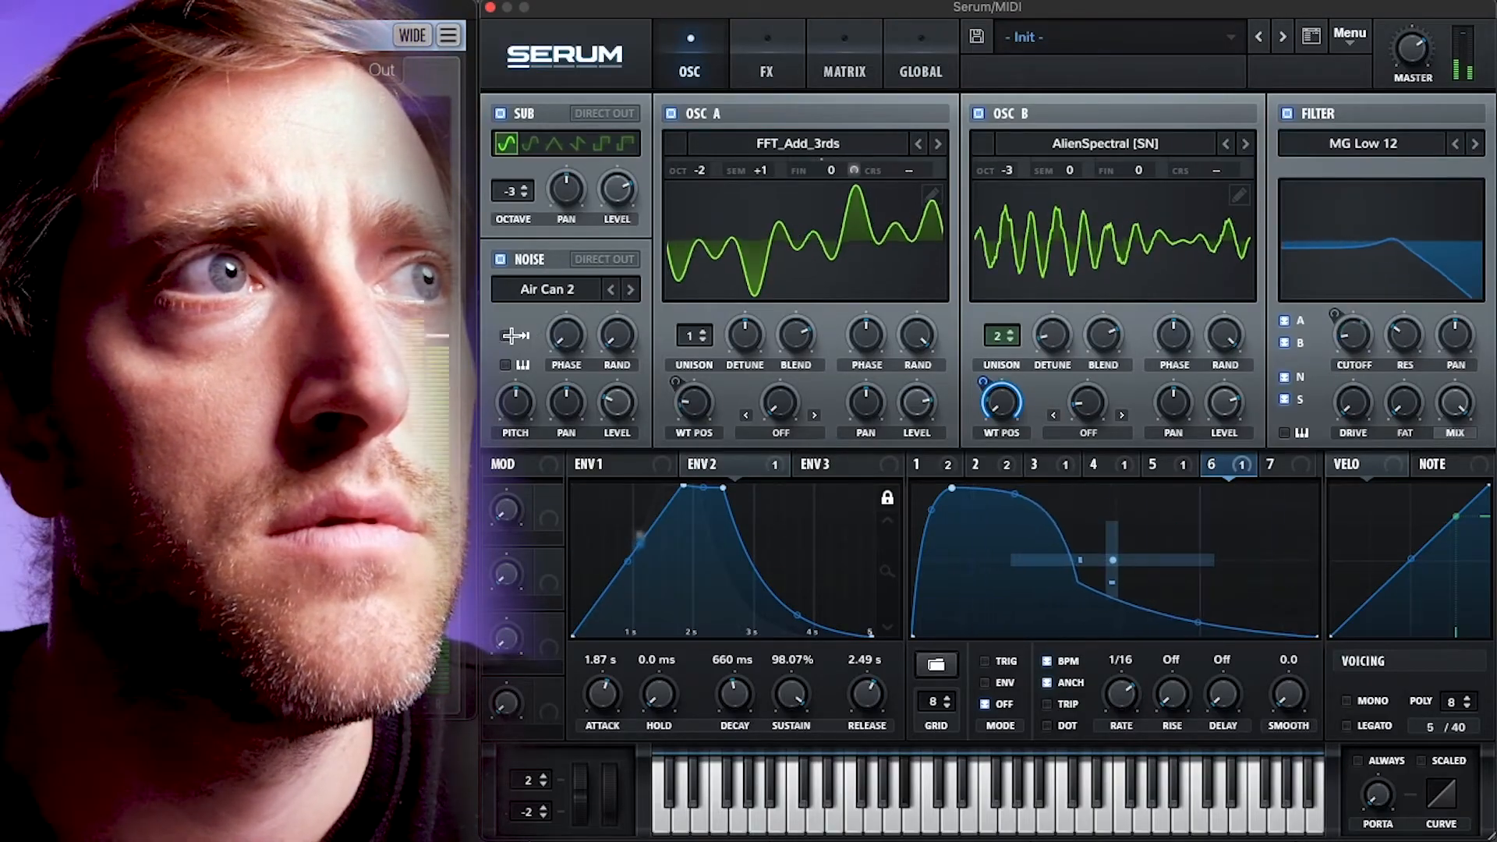
# Step: Enable one-shot playback and key tracking for the noise oscillator and change its sample to H-Breath
pyautogui.click(505, 335)
pyautogui.click(505, 365)
pyautogui.click(629, 289)
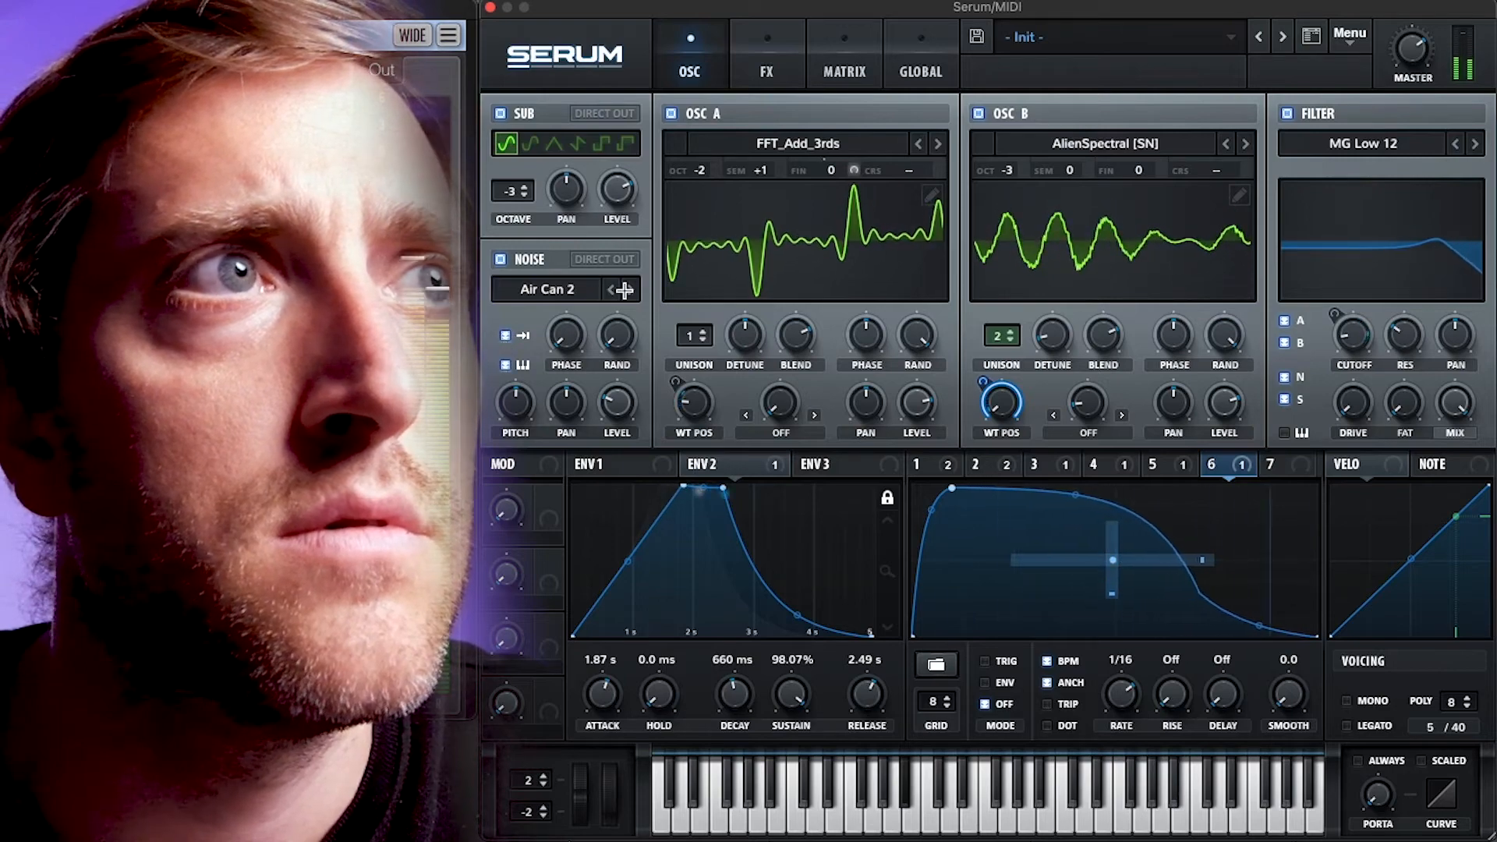
pyautogui.click(629, 289)
pyautogui.click(629, 290)
pyautogui.click(628, 289)
pyautogui.click(629, 289)
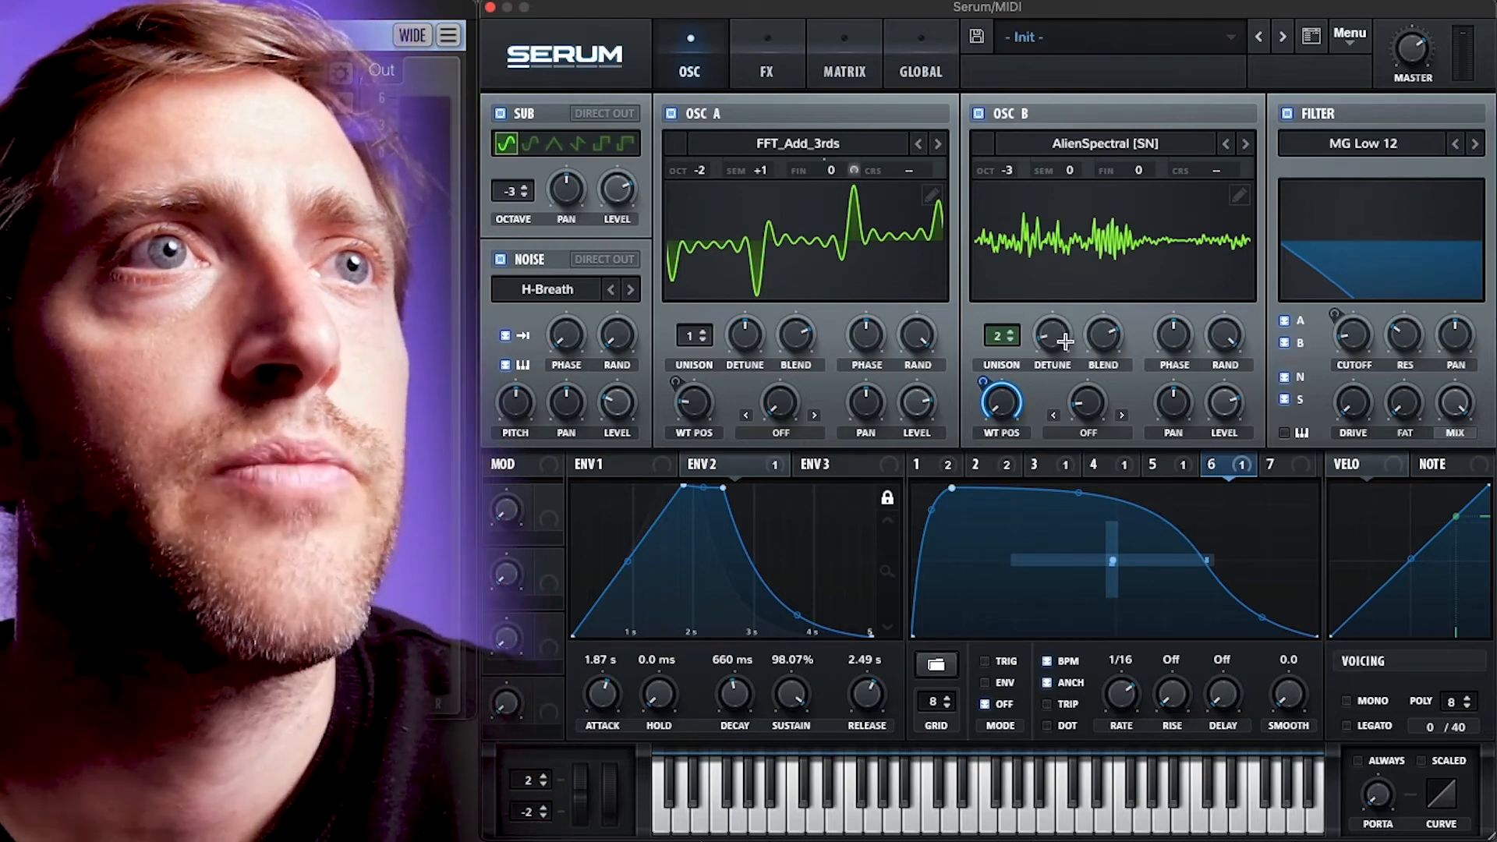
# Step: Adjust OSC B's unison detune and modulate it with LFO 2
pyautogui.moveTo(1061, 336)
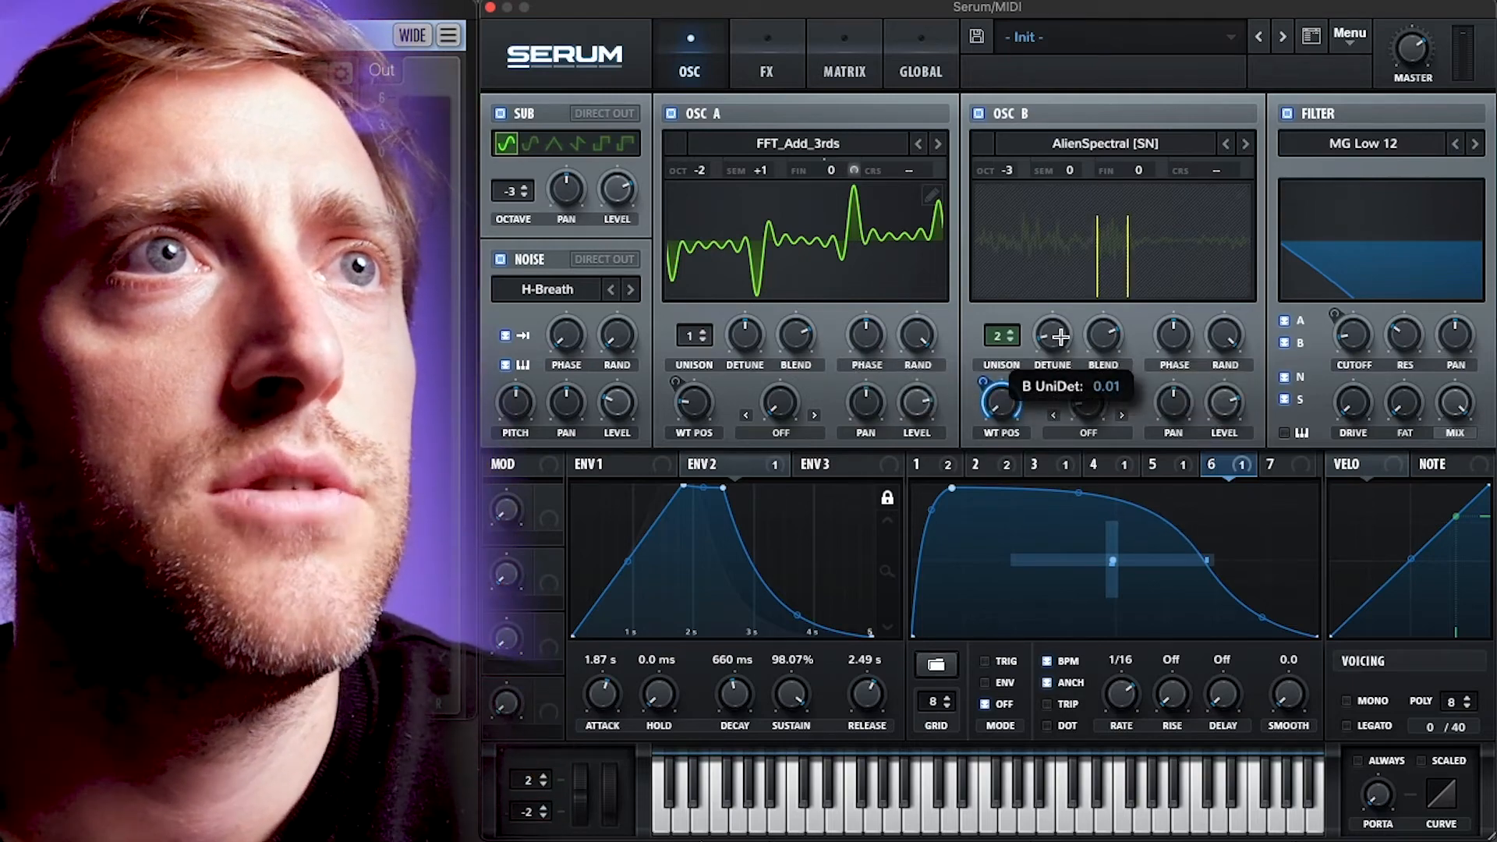
pyautogui.moveTo(1061, 337); pyautogui.dragTo(1113, 398)
pyautogui.click(978, 463)
pyautogui.moveTo(980, 463); pyautogui.dragTo(1051, 337)
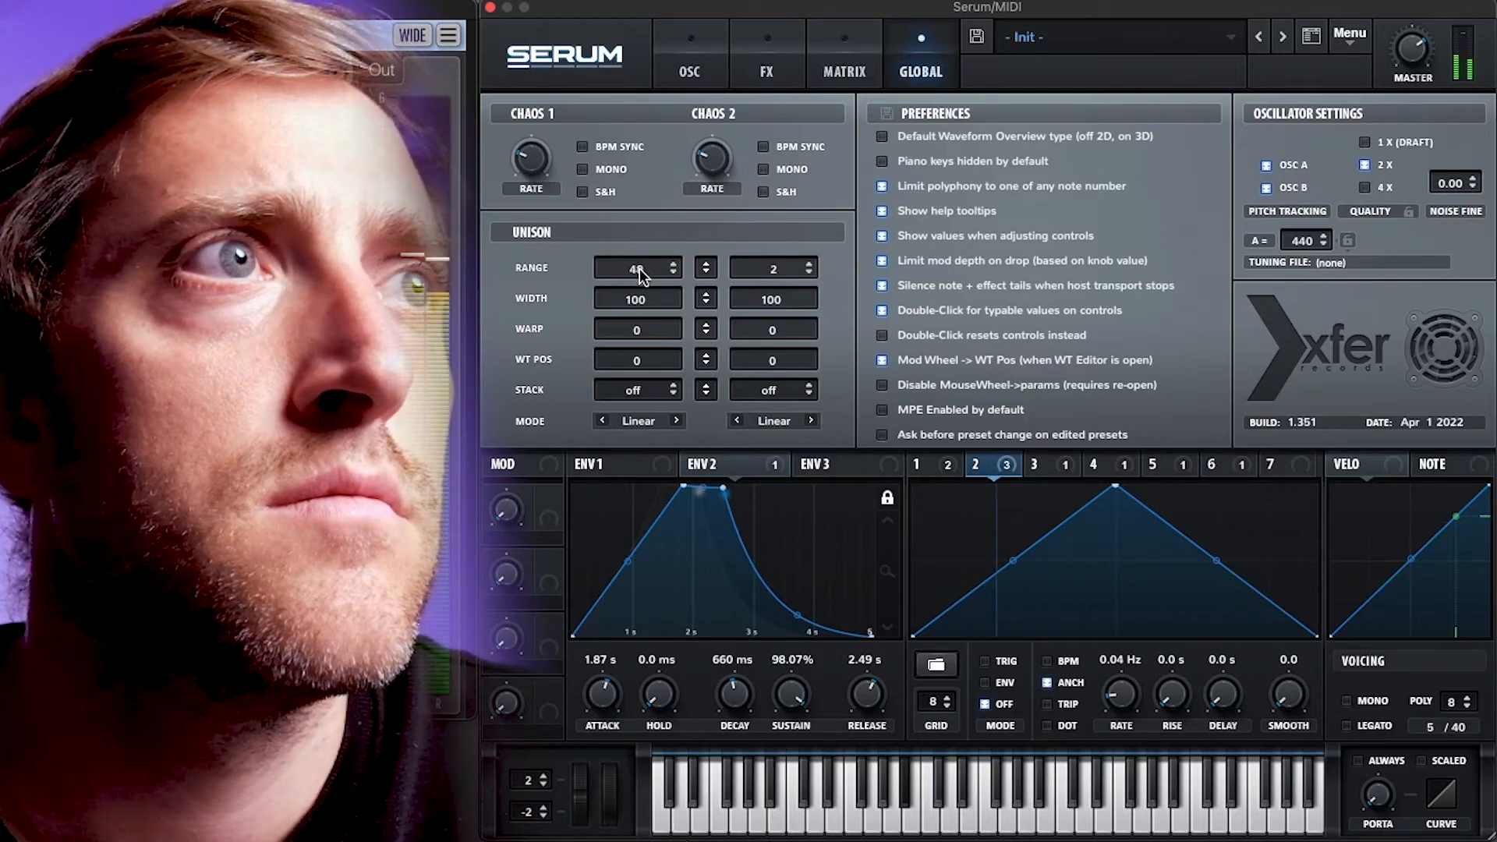
# Step: Try a wide unison range of 46 on OSC B, and set the range to 2 for both oscillators
pyautogui.moveTo(761, 269); pyautogui.dragTo(796, 35)
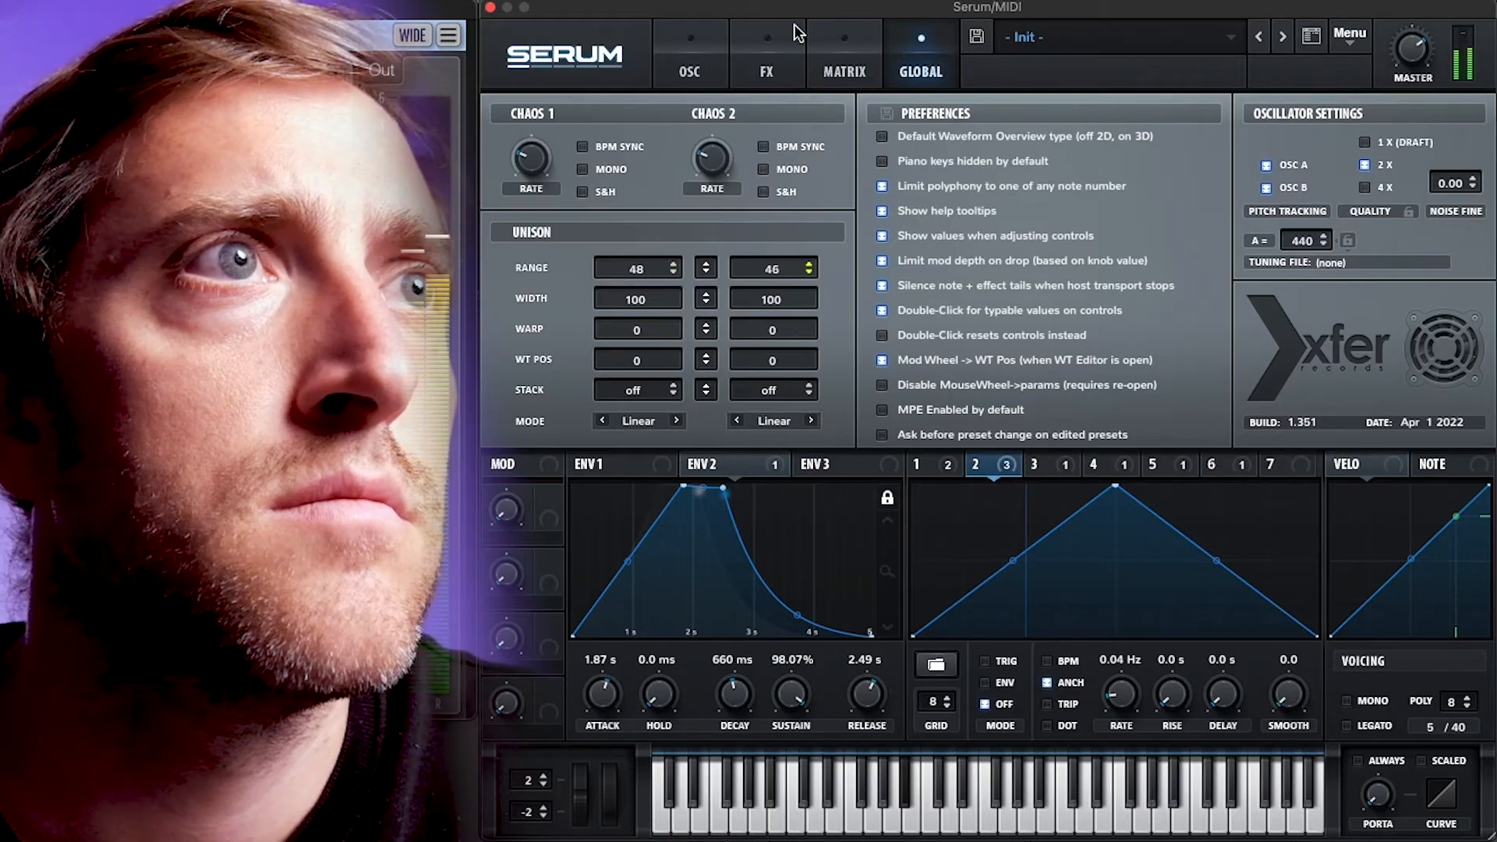
pyautogui.moveTo(768, 116); pyautogui.dragTo(767, 519)
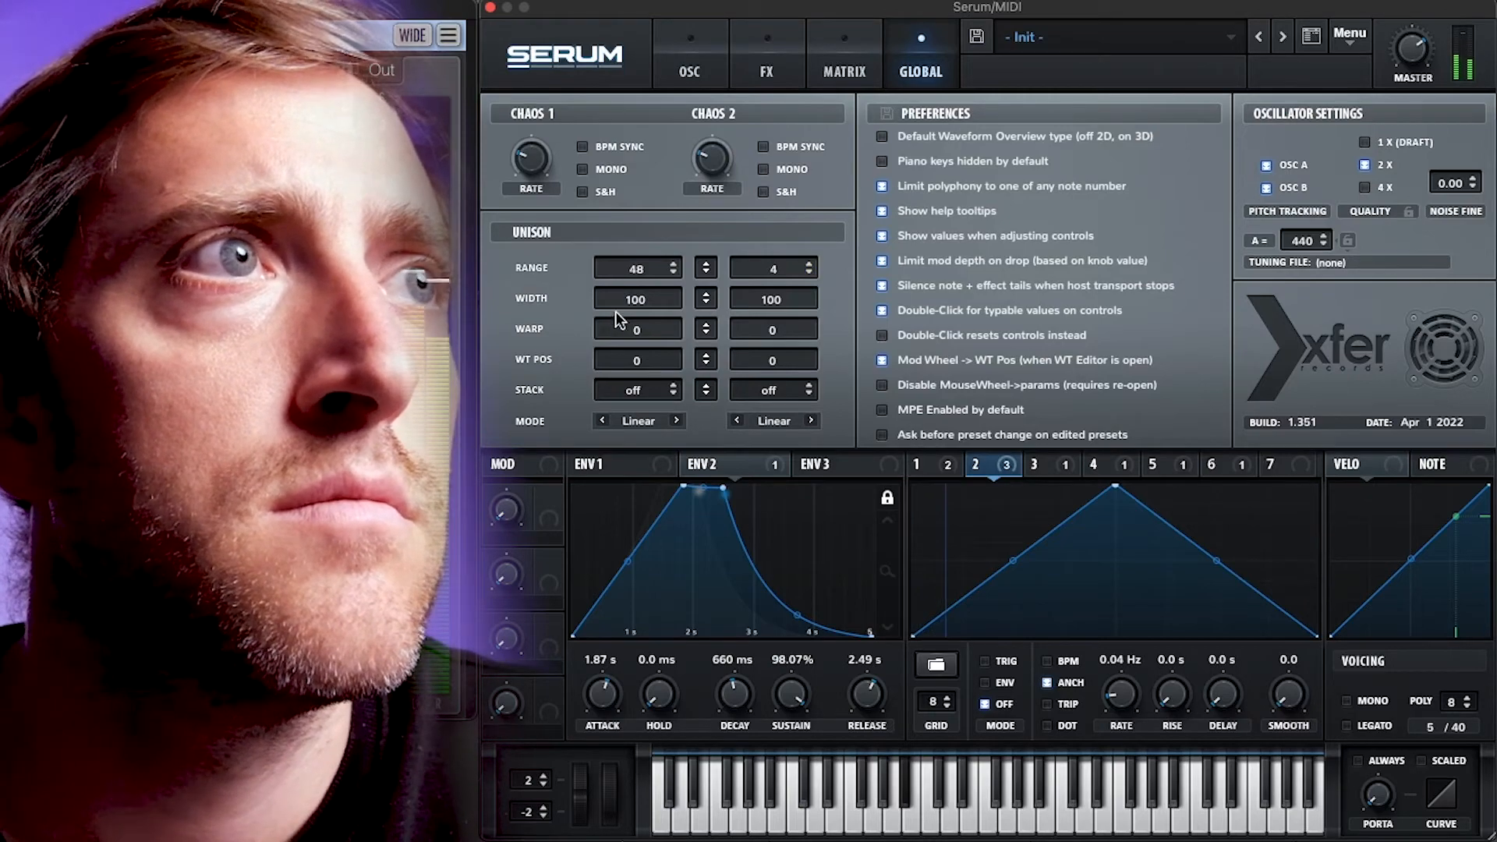
pyautogui.moveTo(626, 267); pyautogui.dragTo(682, 808)
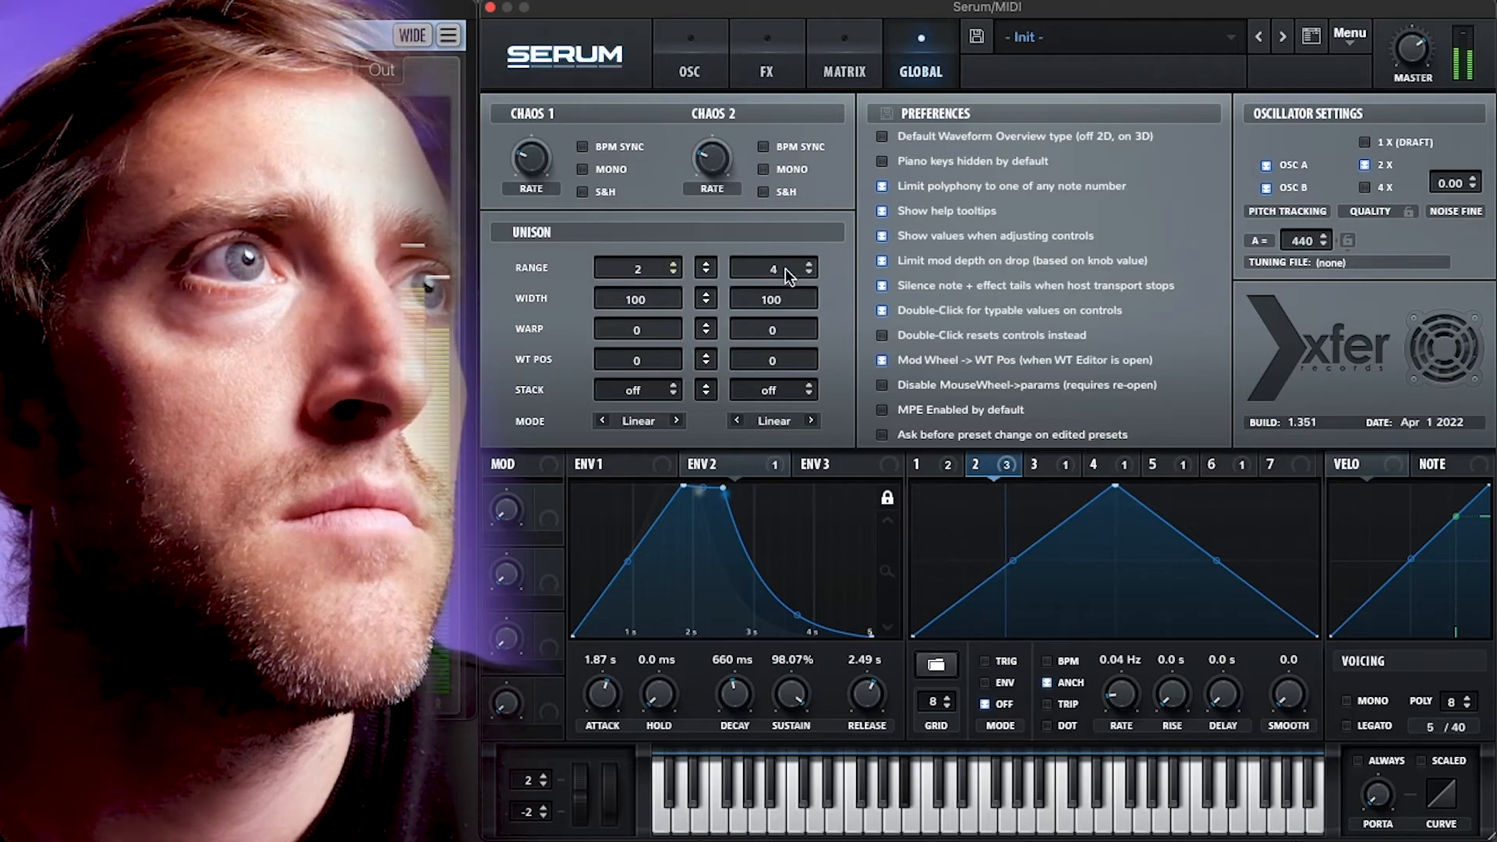
pyautogui.moveTo(788, 221); pyautogui.dragTo(792, 278)
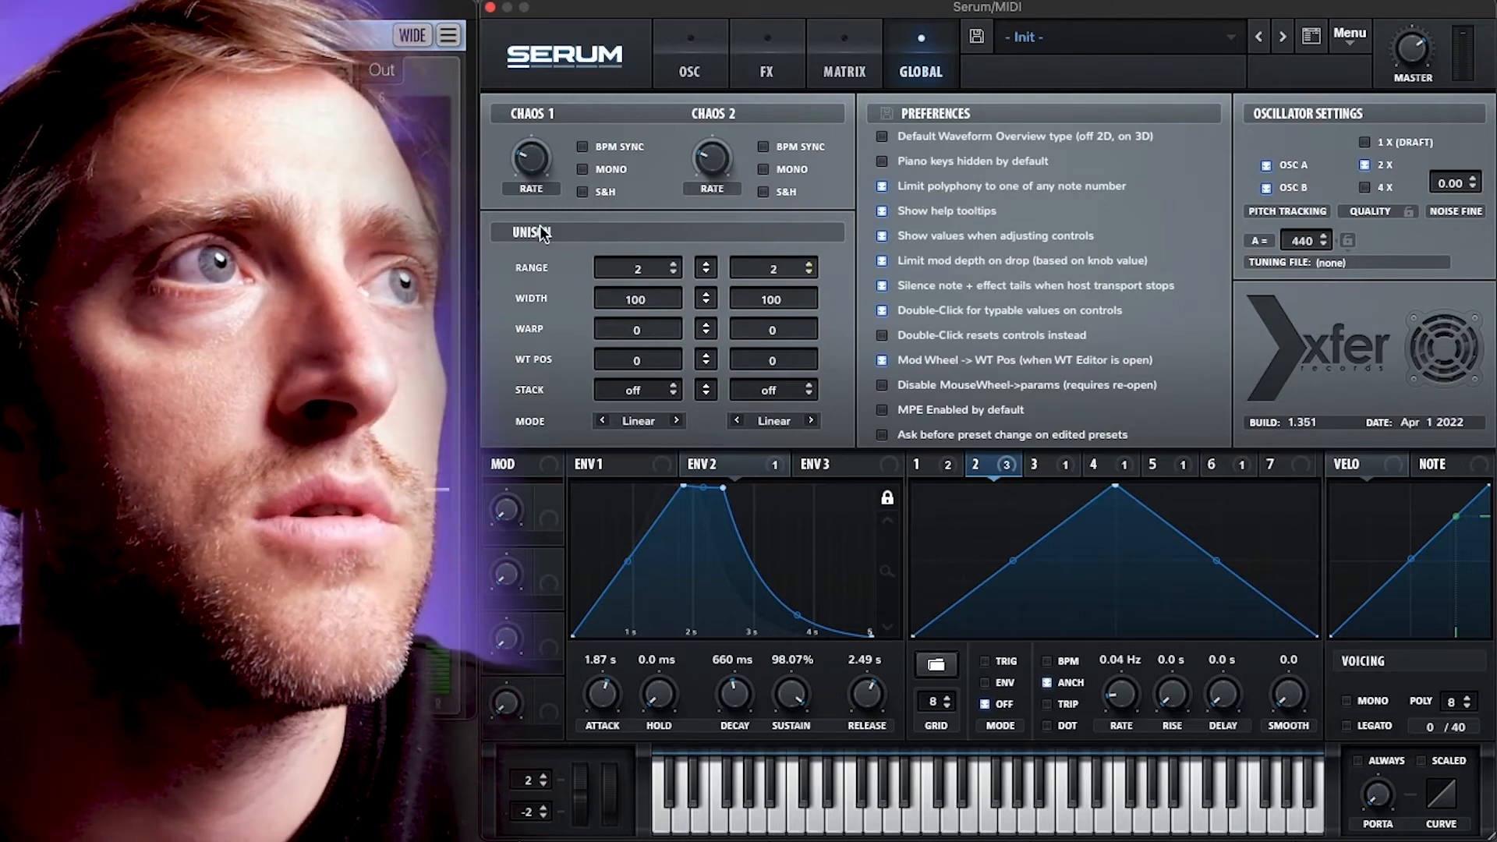
# Step: Set OSC B's unison warp to 40 and try the Sync, Sync Window and Bend - warp modes
pyautogui.moveTo(737, 322); pyautogui.dragTo(761, 449)
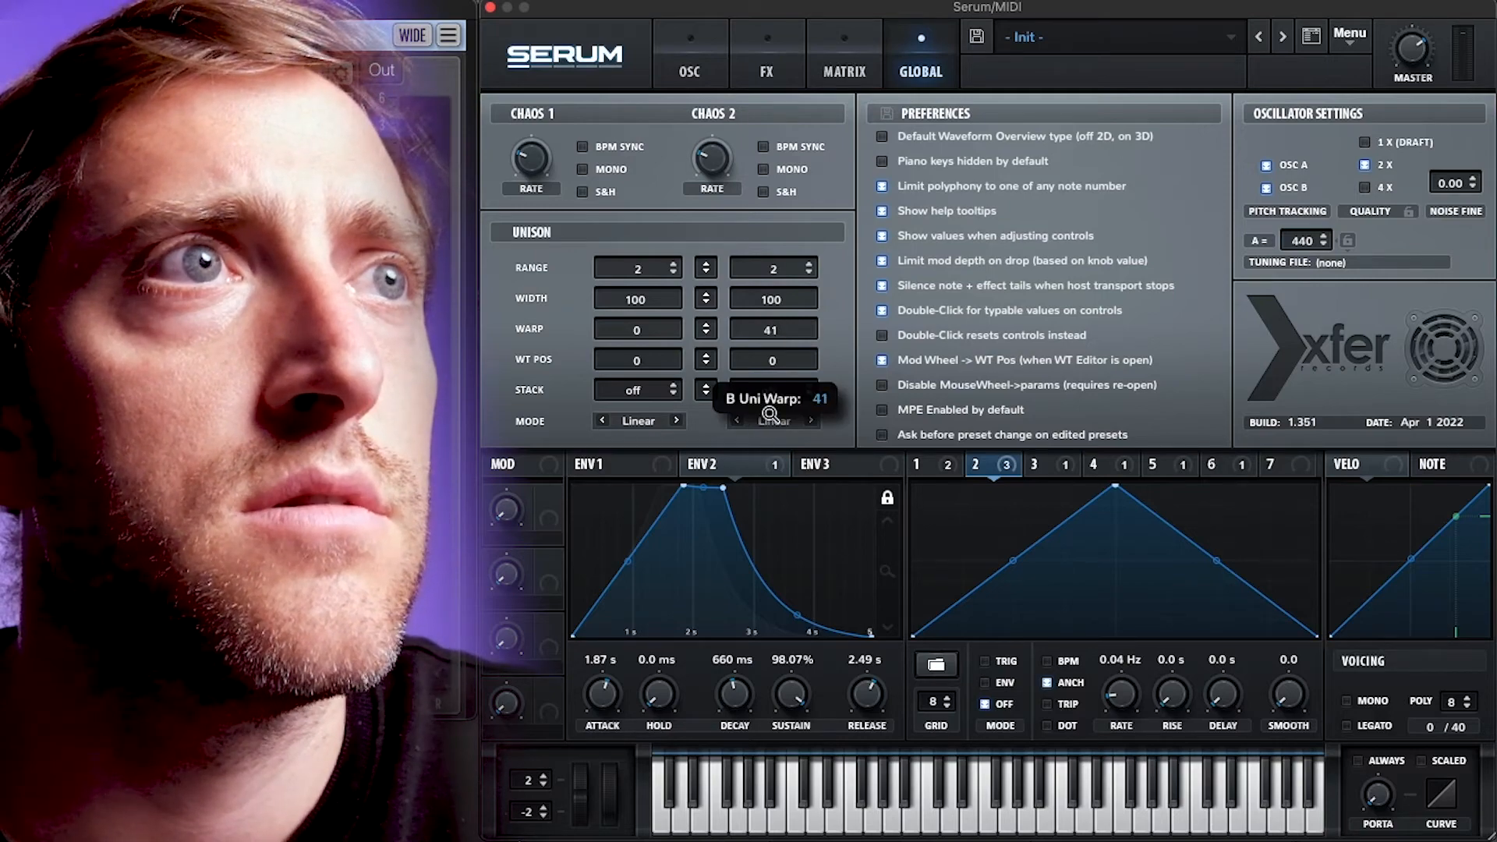
pyautogui.click(689, 62)
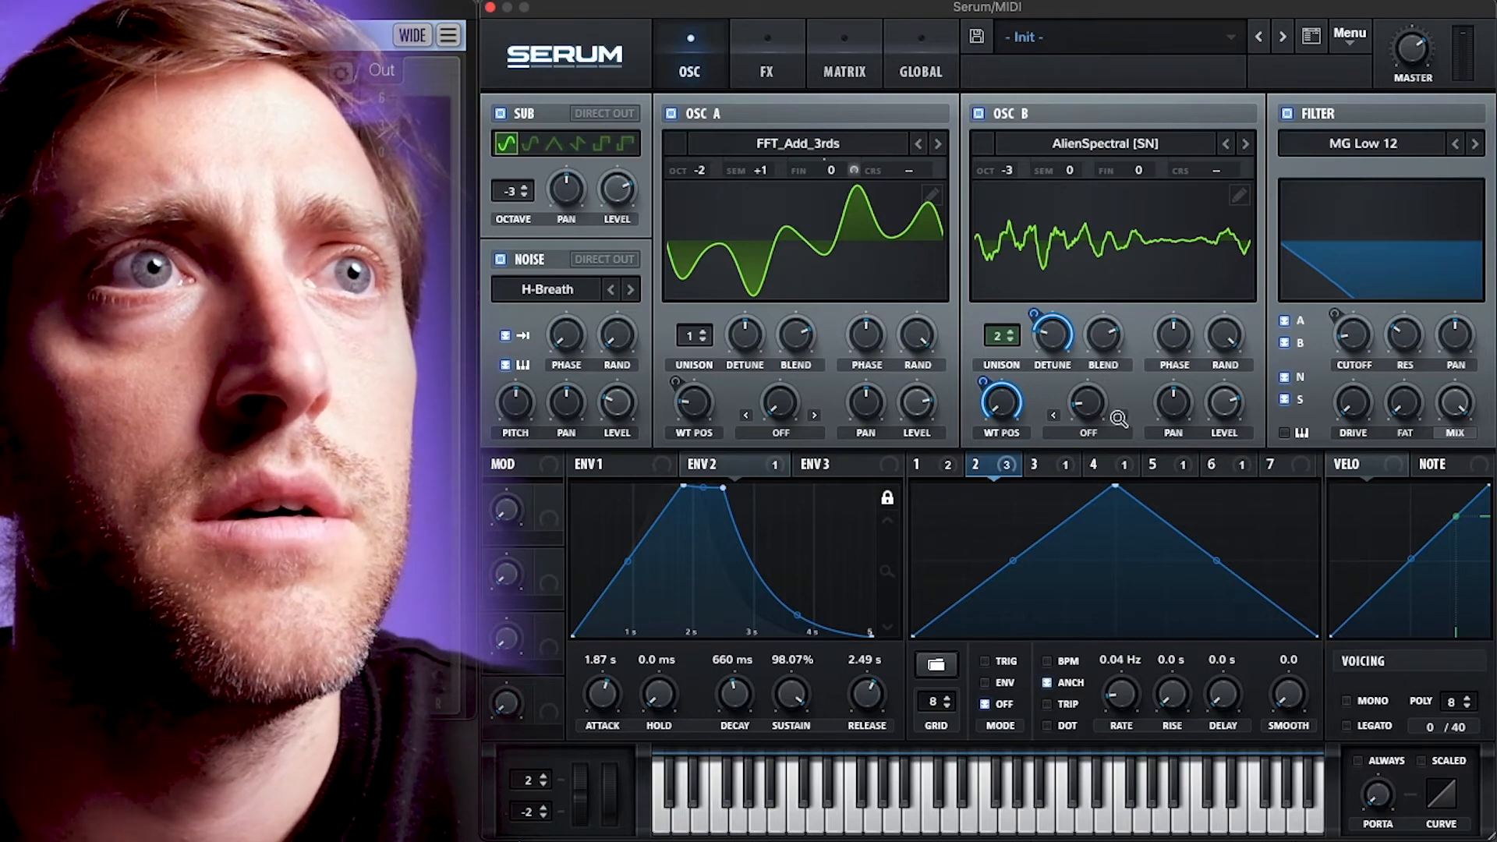
pyautogui.click(1121, 416)
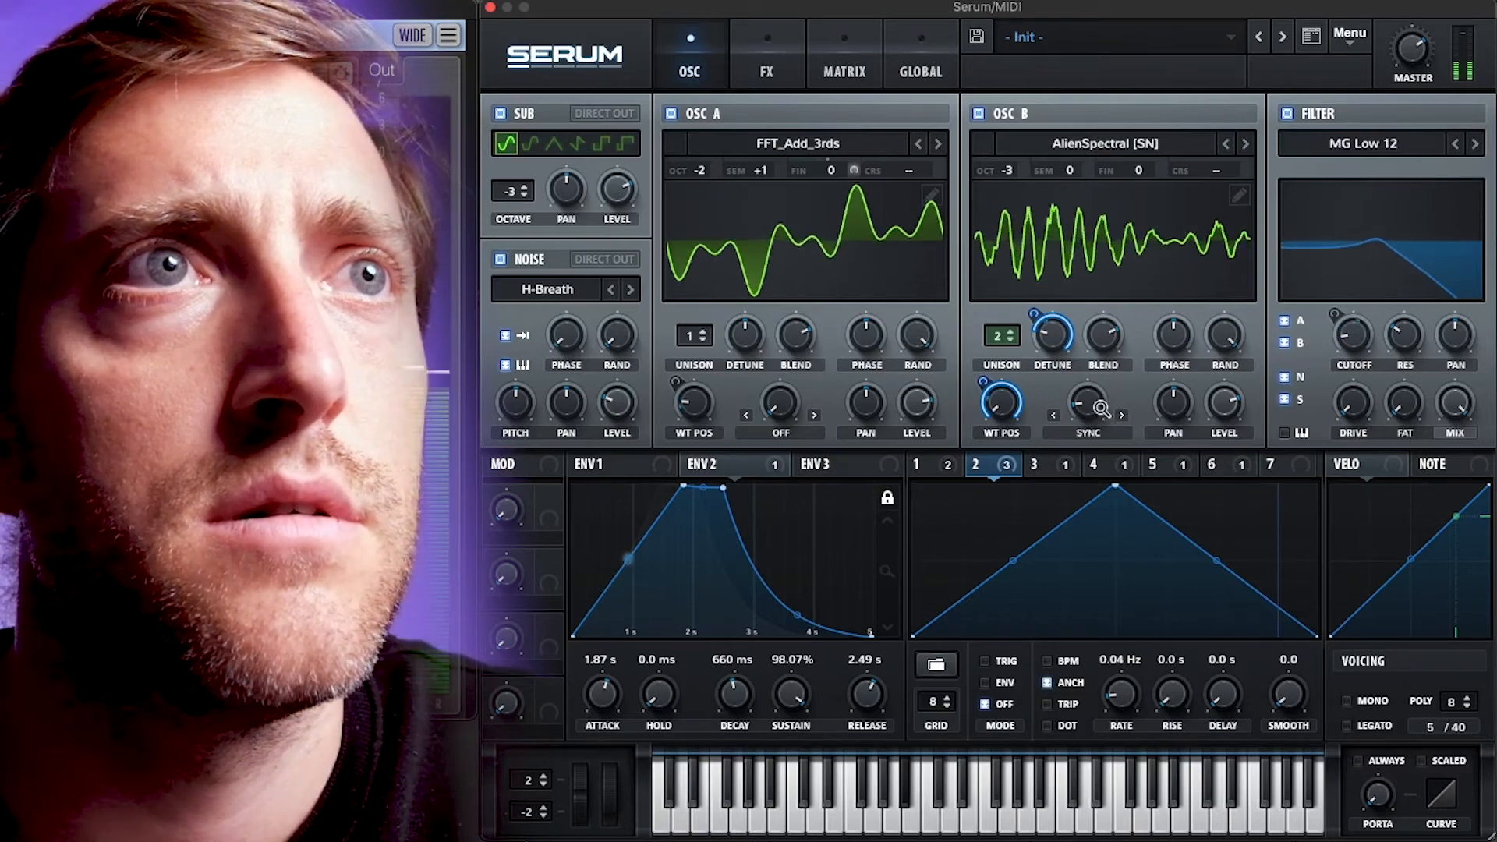
pyautogui.click(1122, 416)
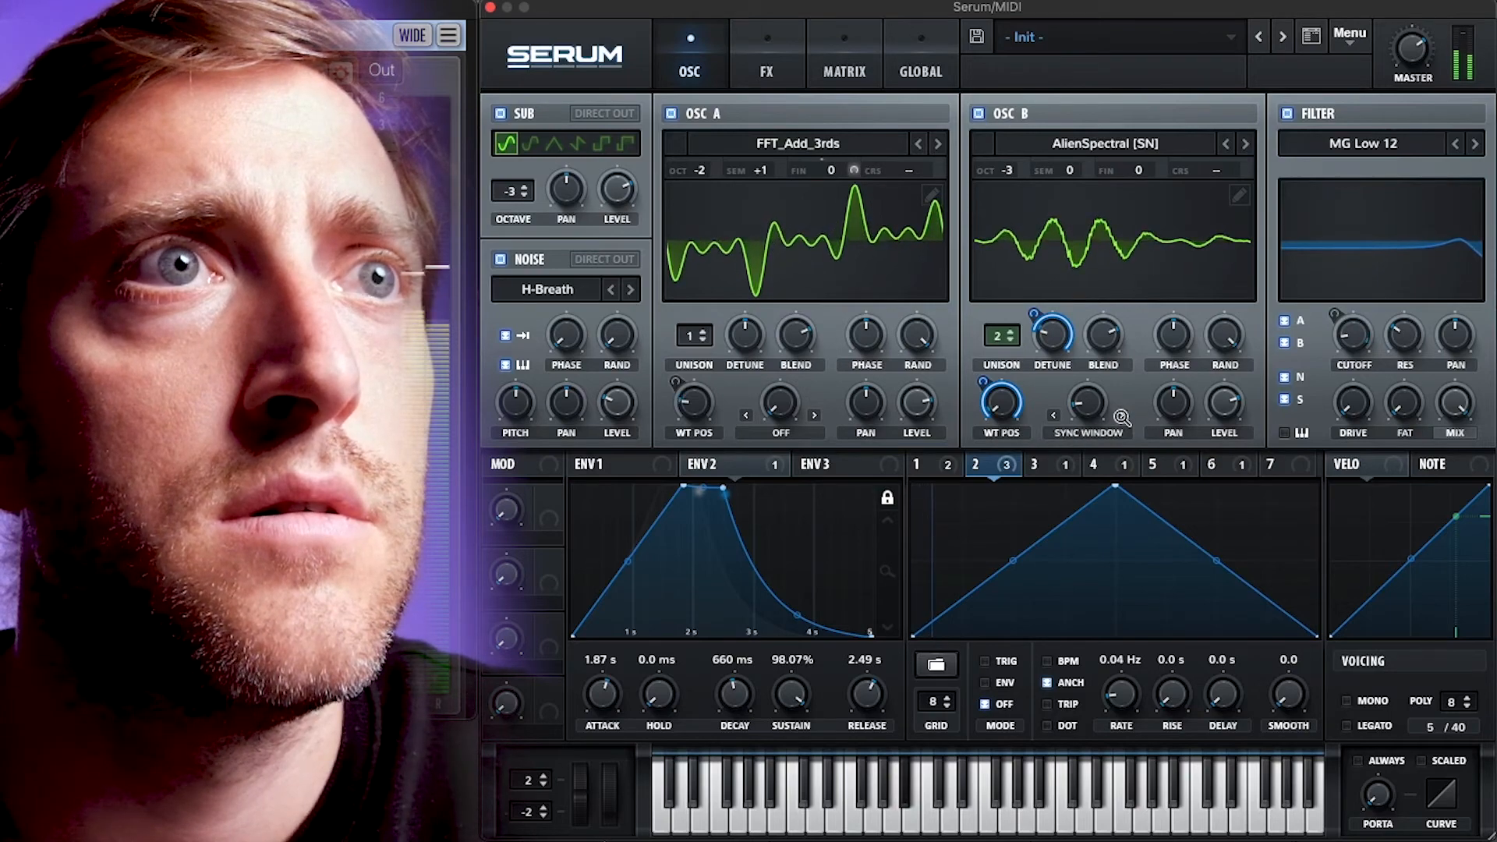
pyautogui.click(1122, 416)
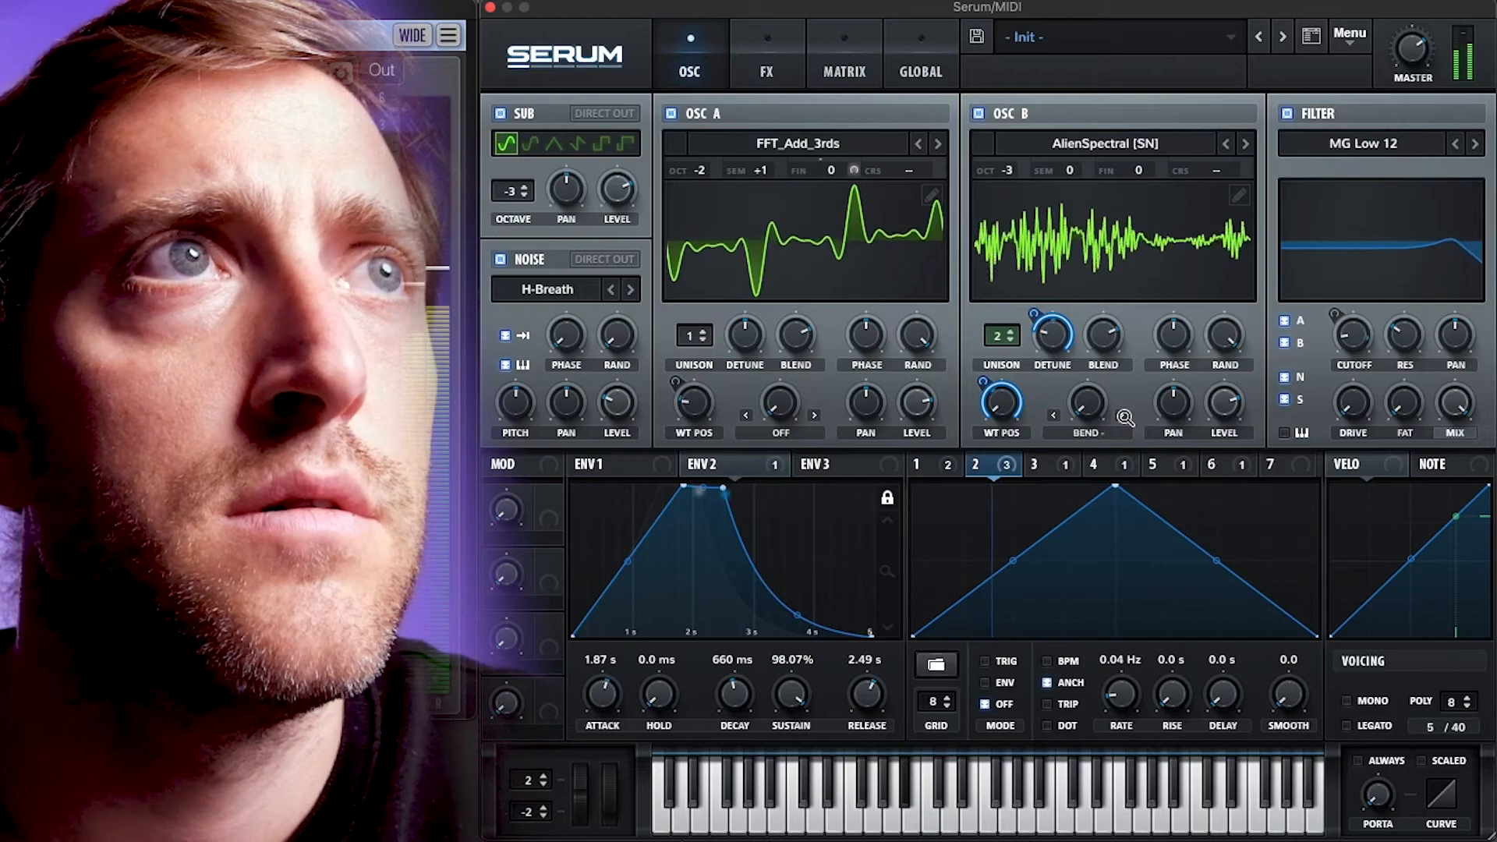
# Step: Raise OSC B's unison warp to 100
pyautogui.click(845, 69)
pyautogui.click(890, 78)
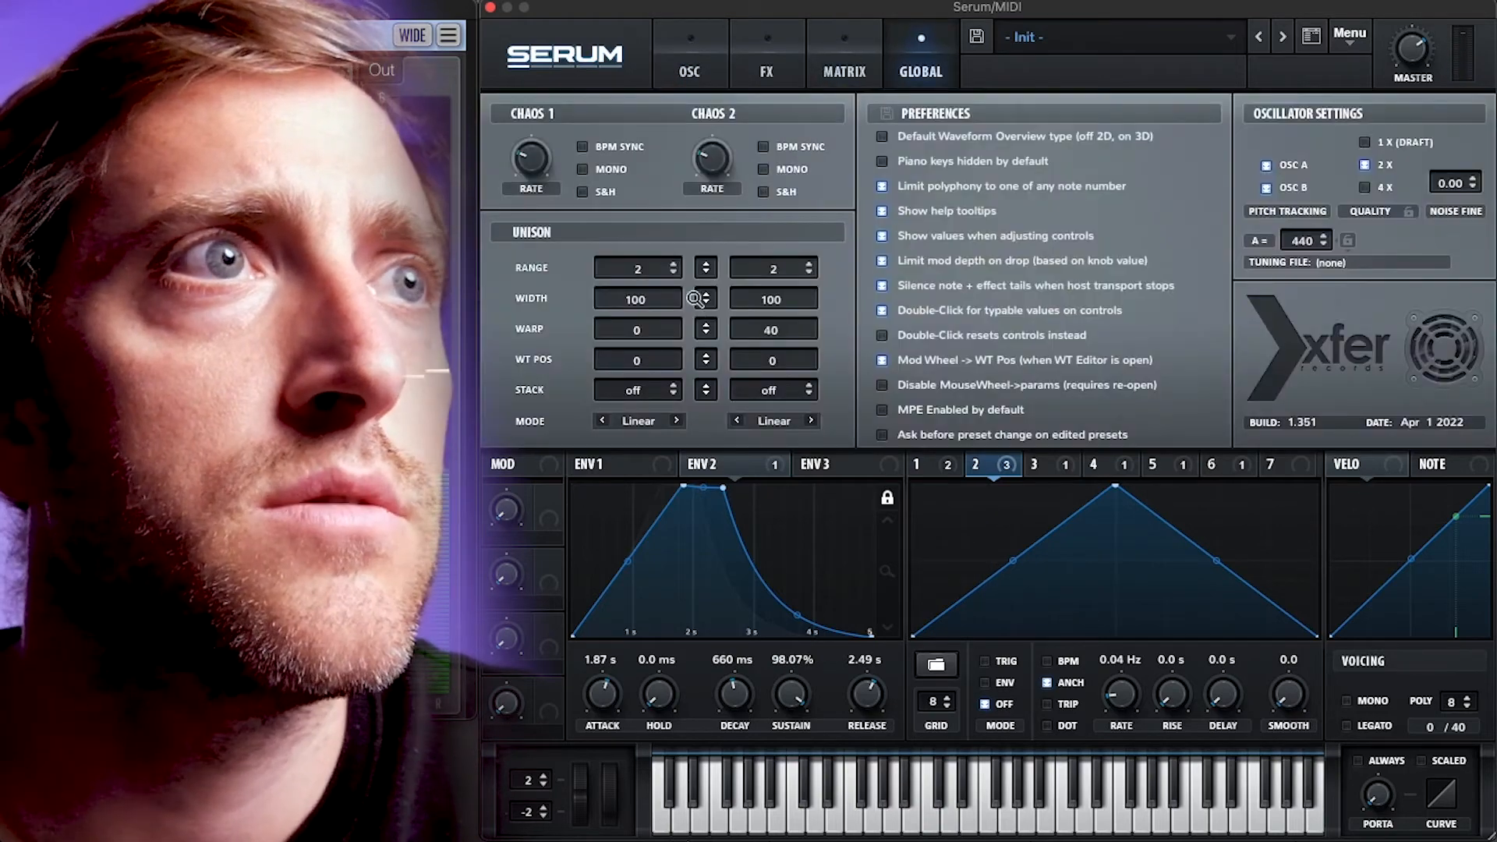
pyautogui.moveTo(782, 340); pyautogui.dragTo(768, 154)
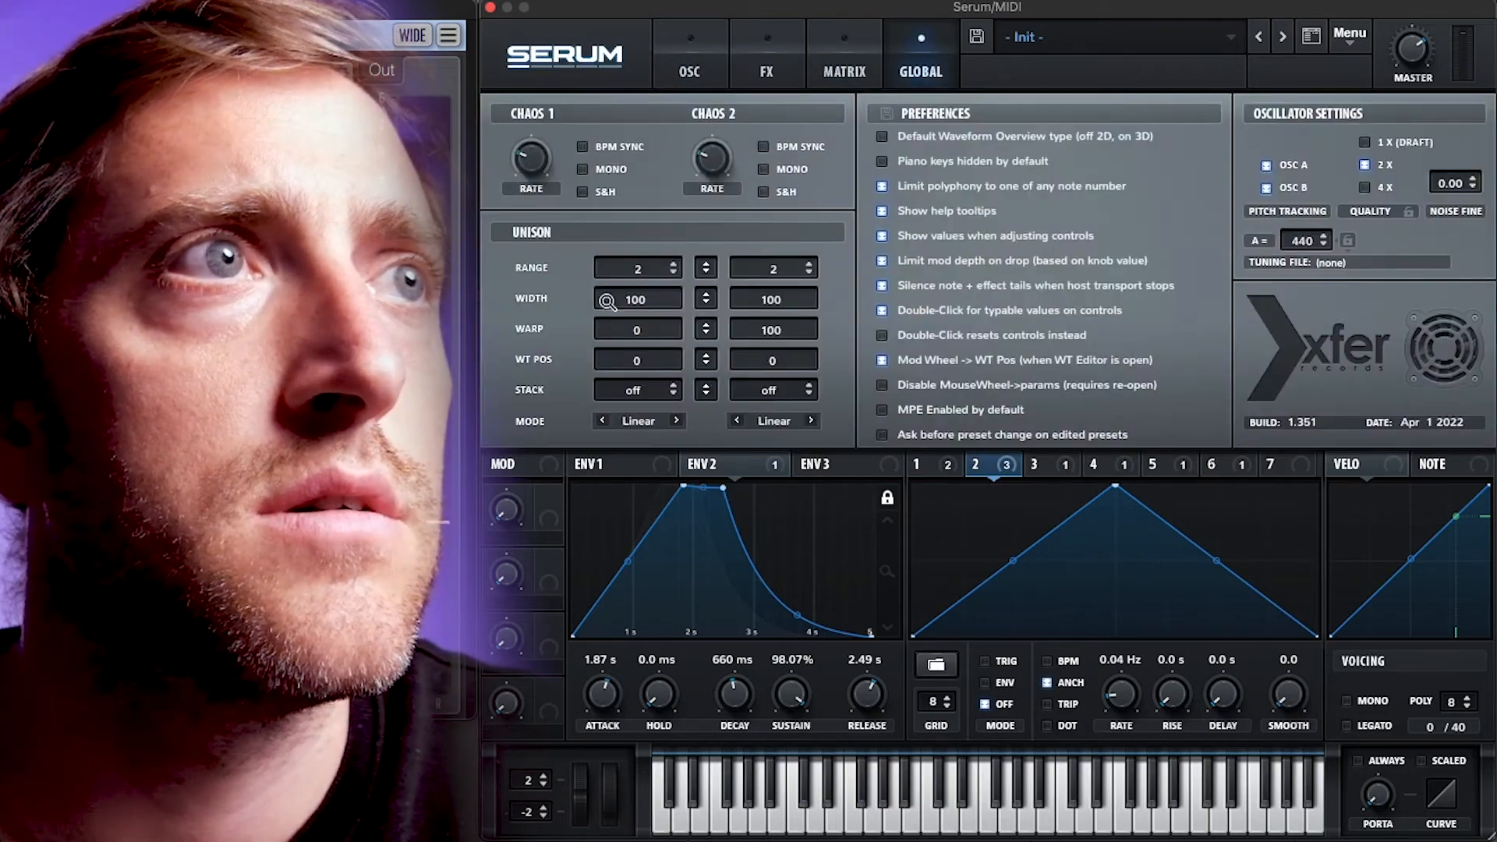
# Step: Audition OSC B's Asym, Flip and Remap warp modes and settle on Quantize
pyautogui.click(693, 63)
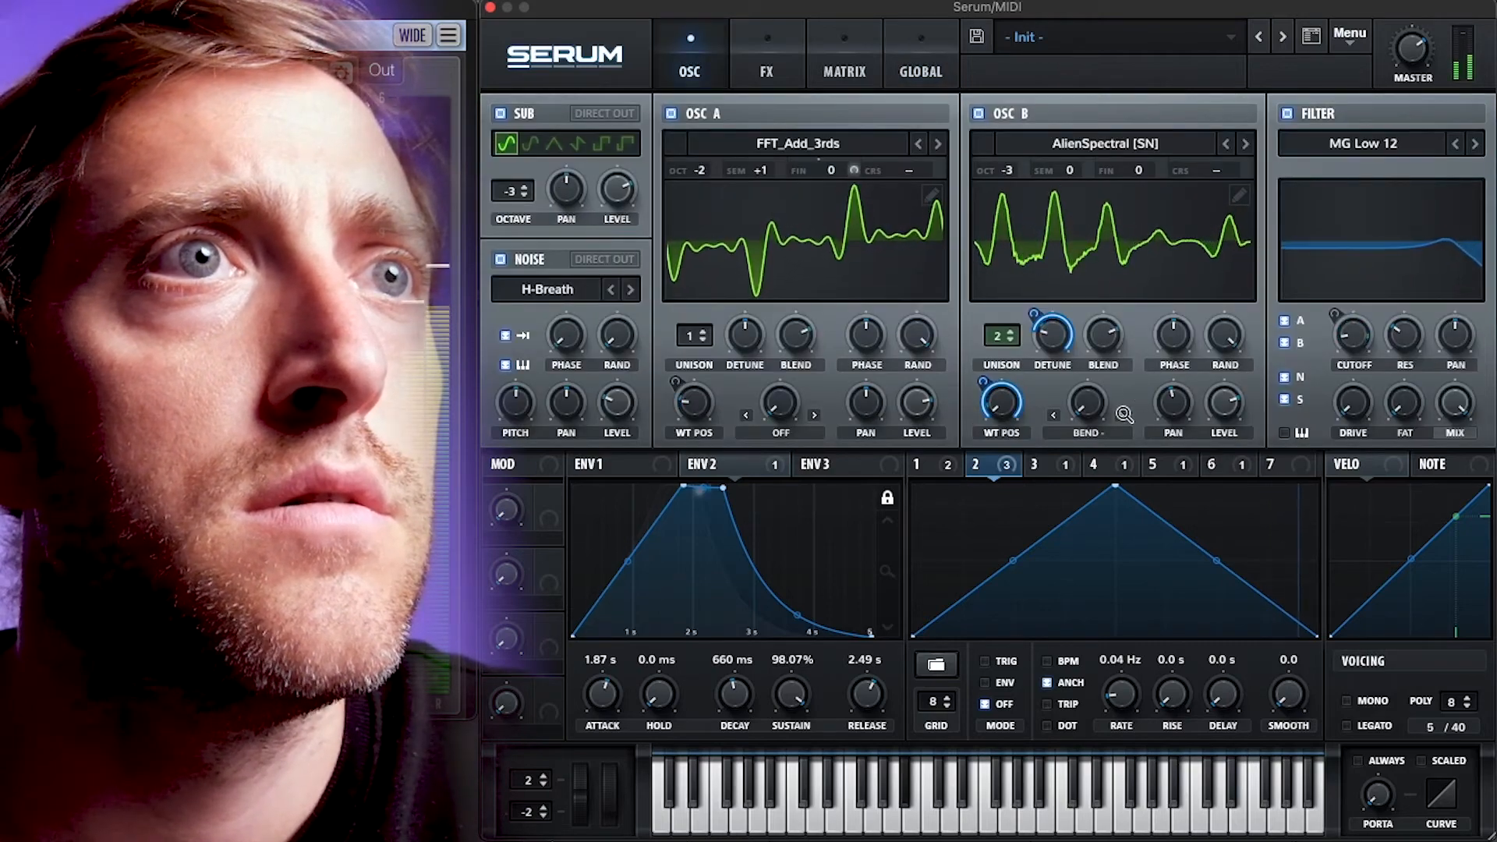
pyautogui.click(1123, 414)
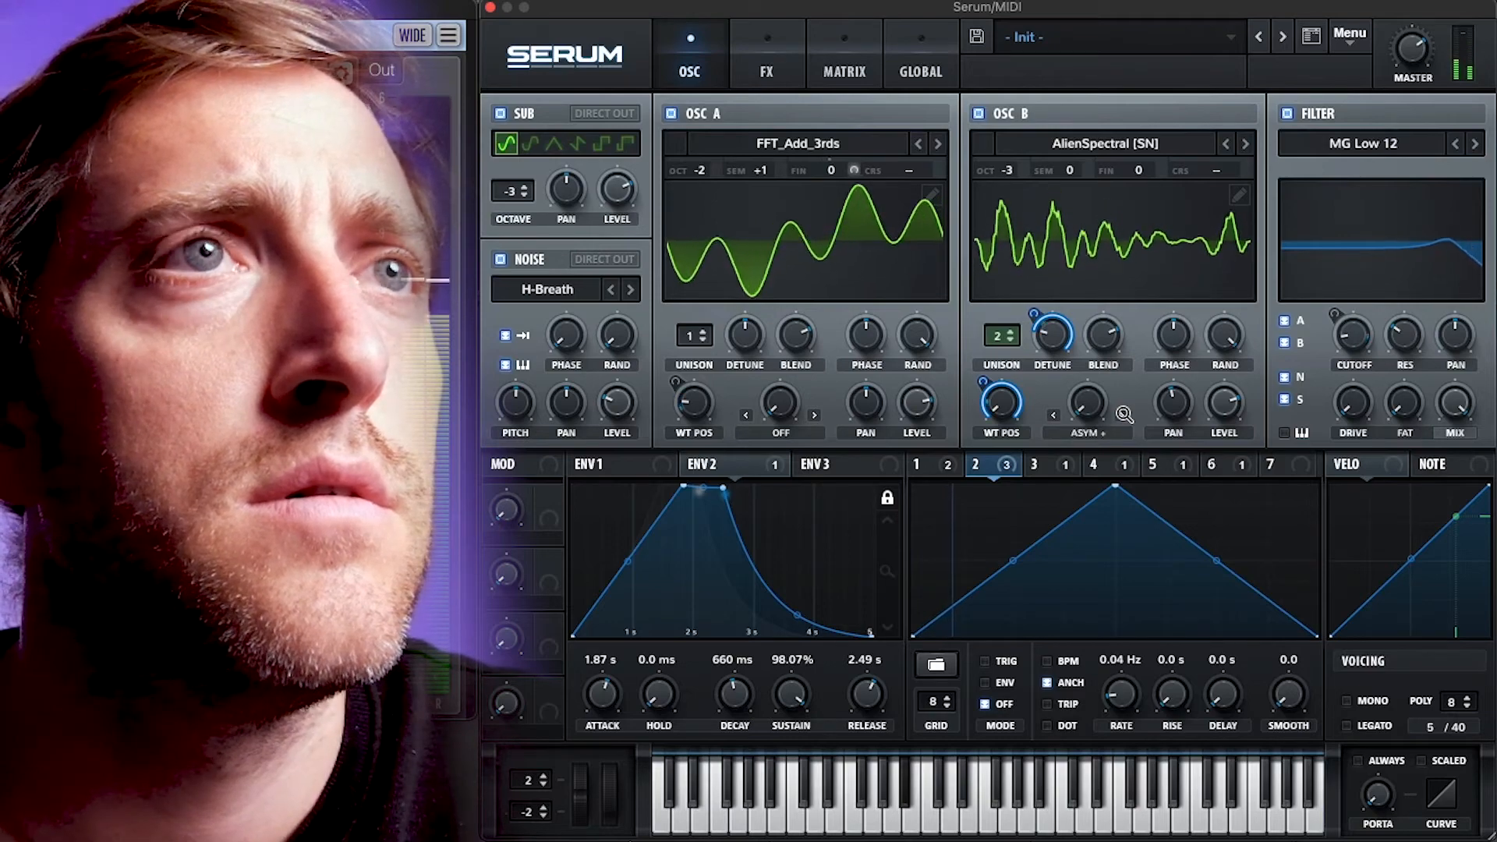
pyautogui.click(1124, 414)
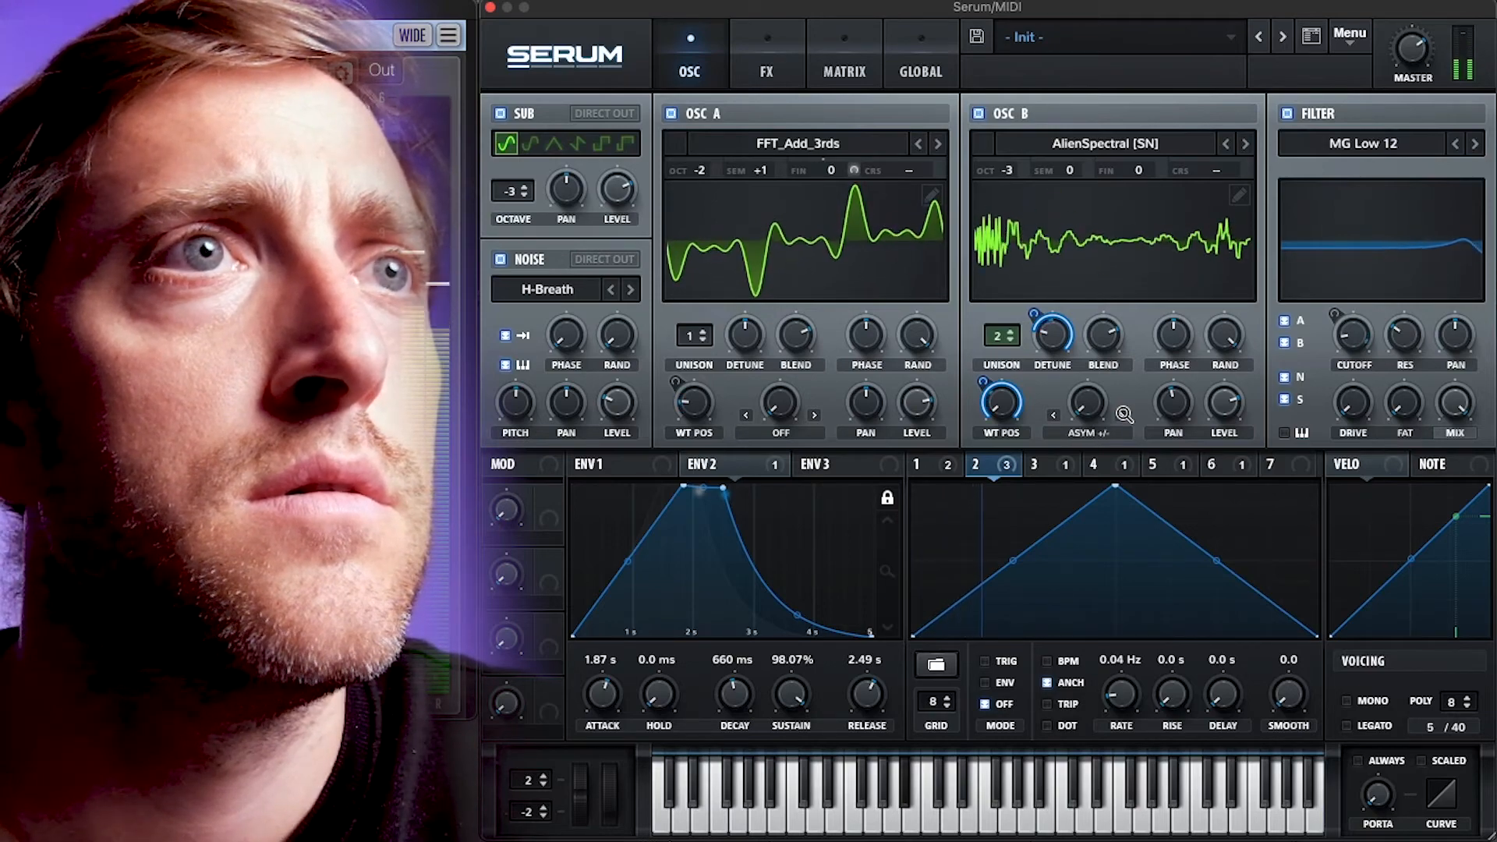
pyautogui.click(1124, 414)
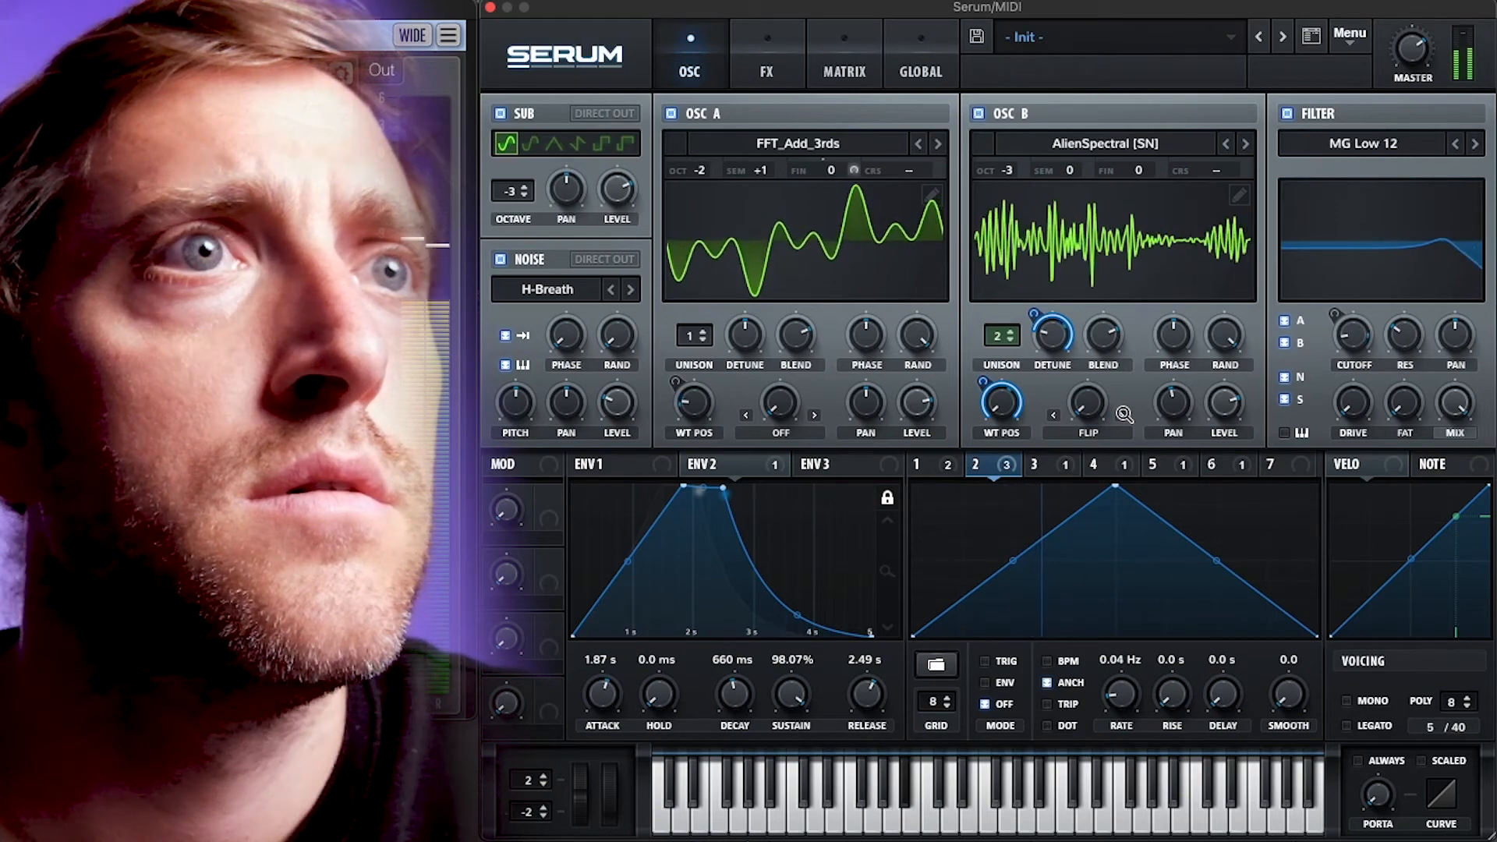
pyautogui.click(1124, 414)
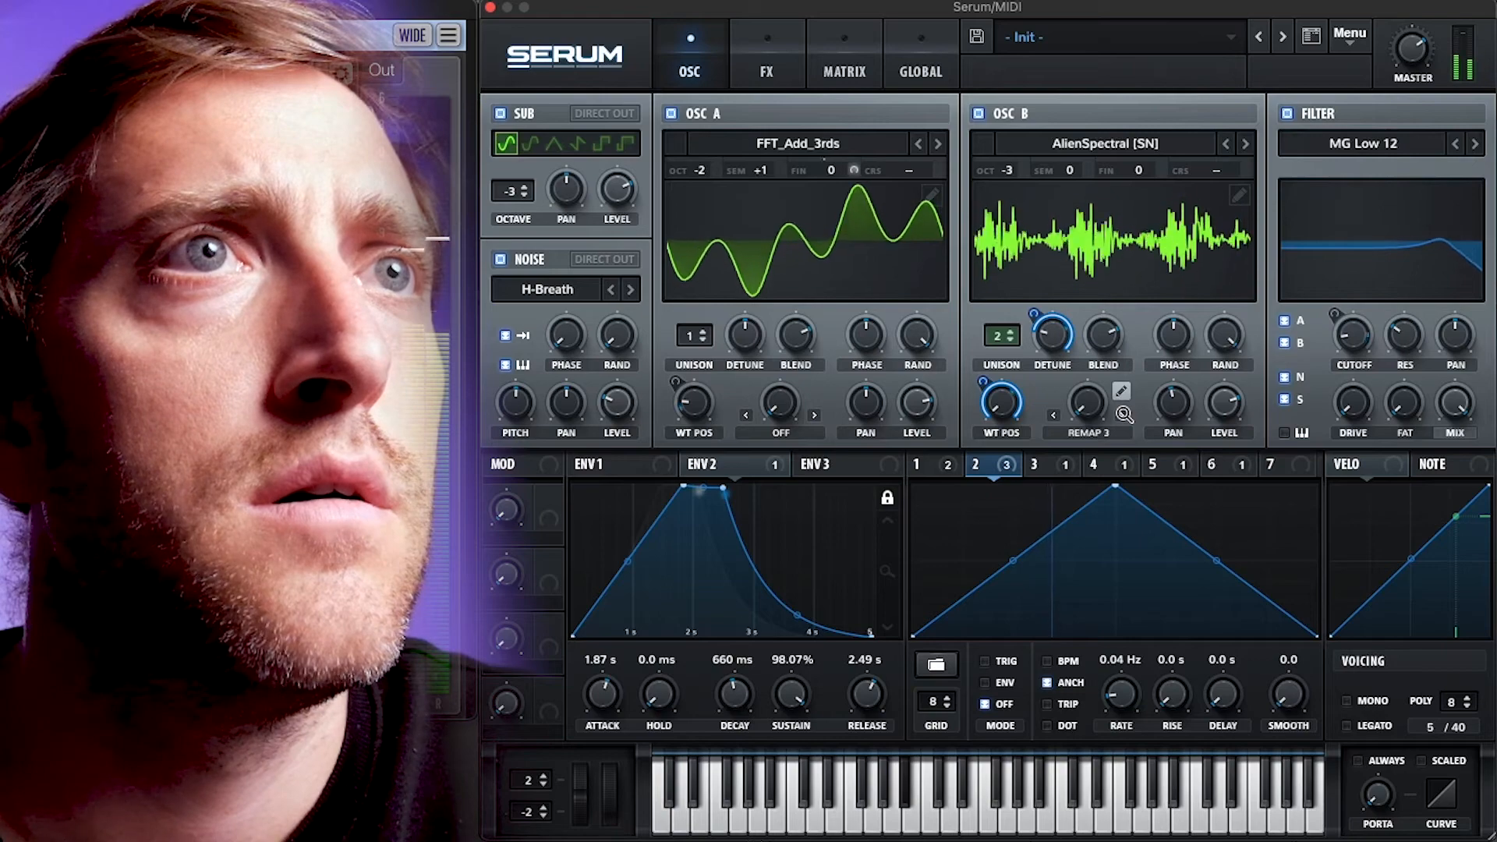
pyautogui.click(1124, 415)
pyautogui.click(1124, 415)
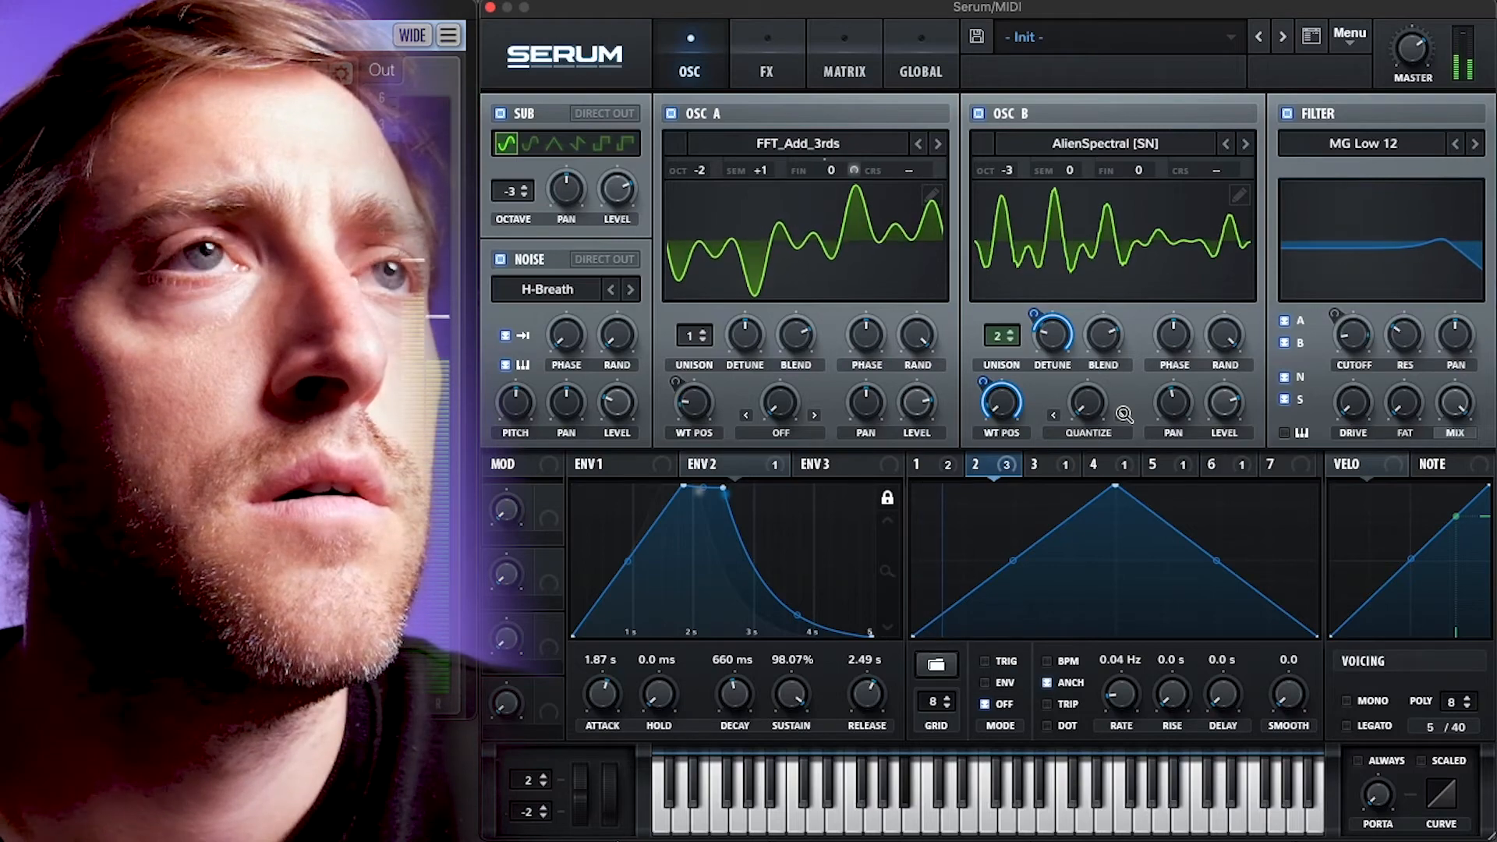
# Step: Set OSC B's unison warp to 65 and open the effects rack
pyautogui.click(844, 64)
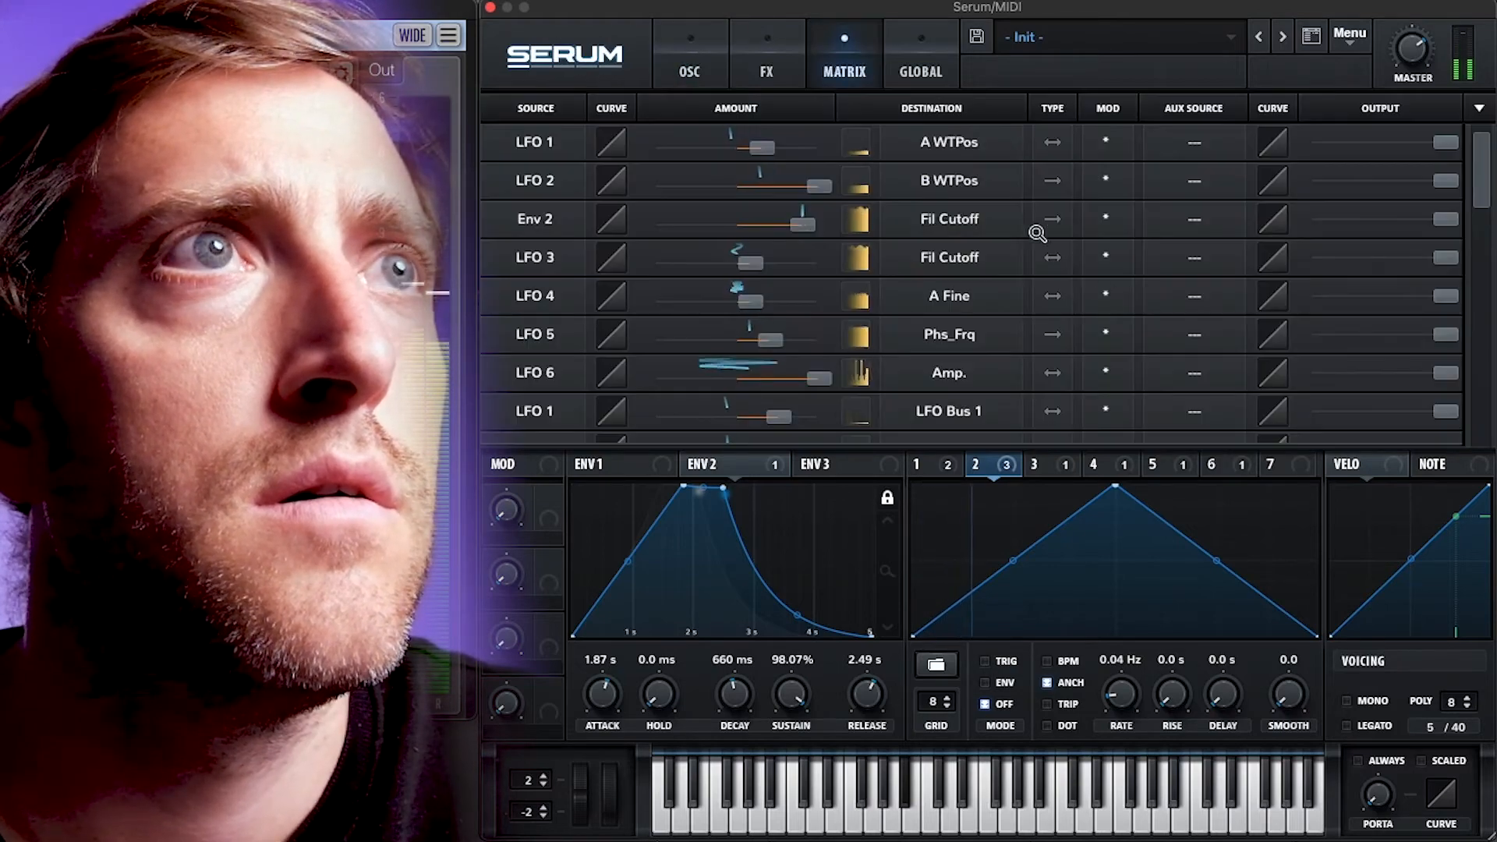
pyautogui.click(933, 47)
pyautogui.moveTo(786, 329); pyautogui.dragTo(788, 400)
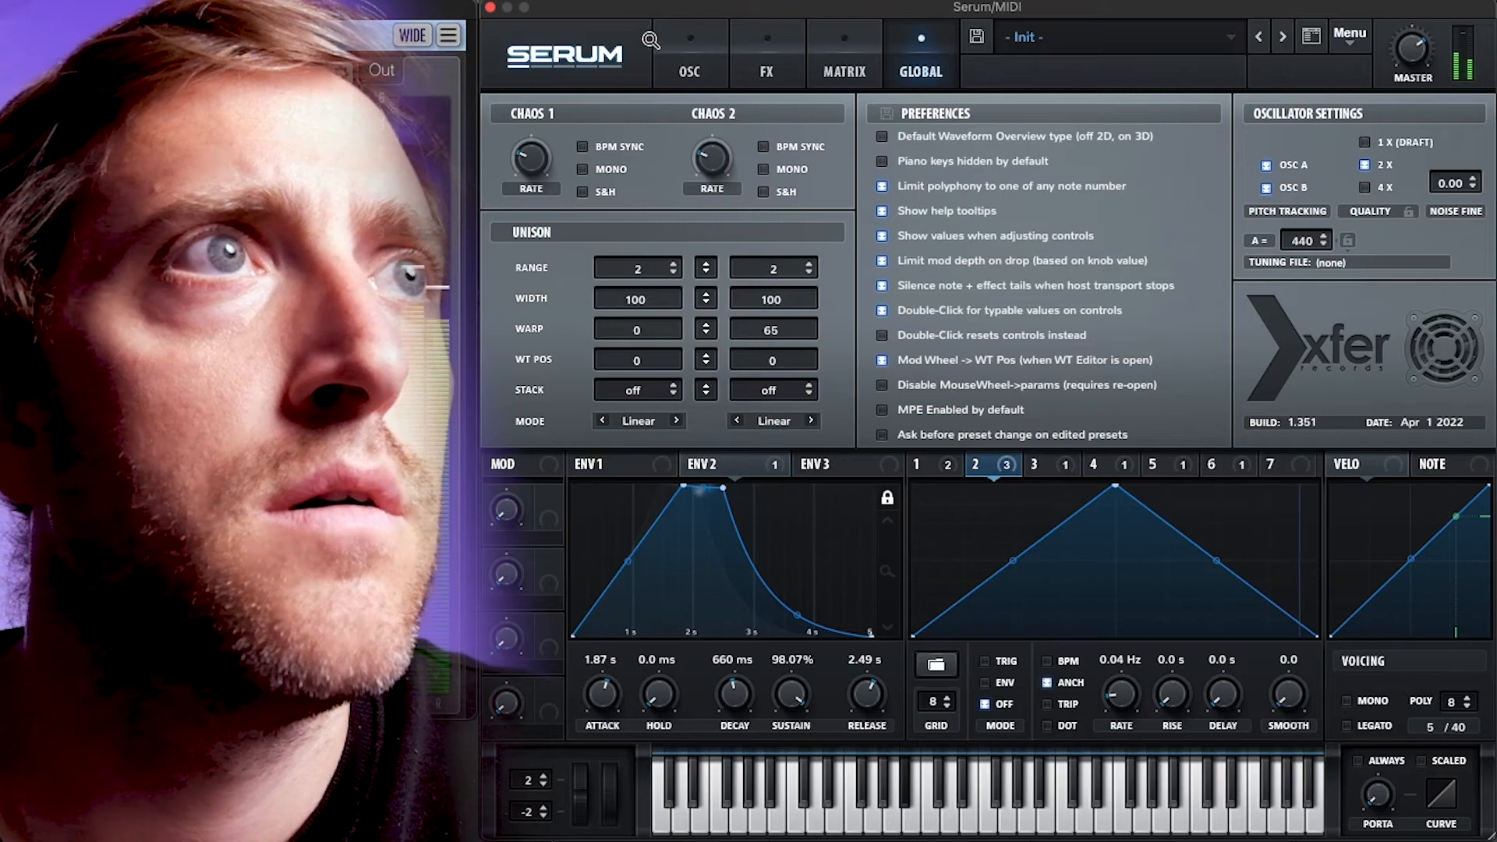
pyautogui.click(694, 48)
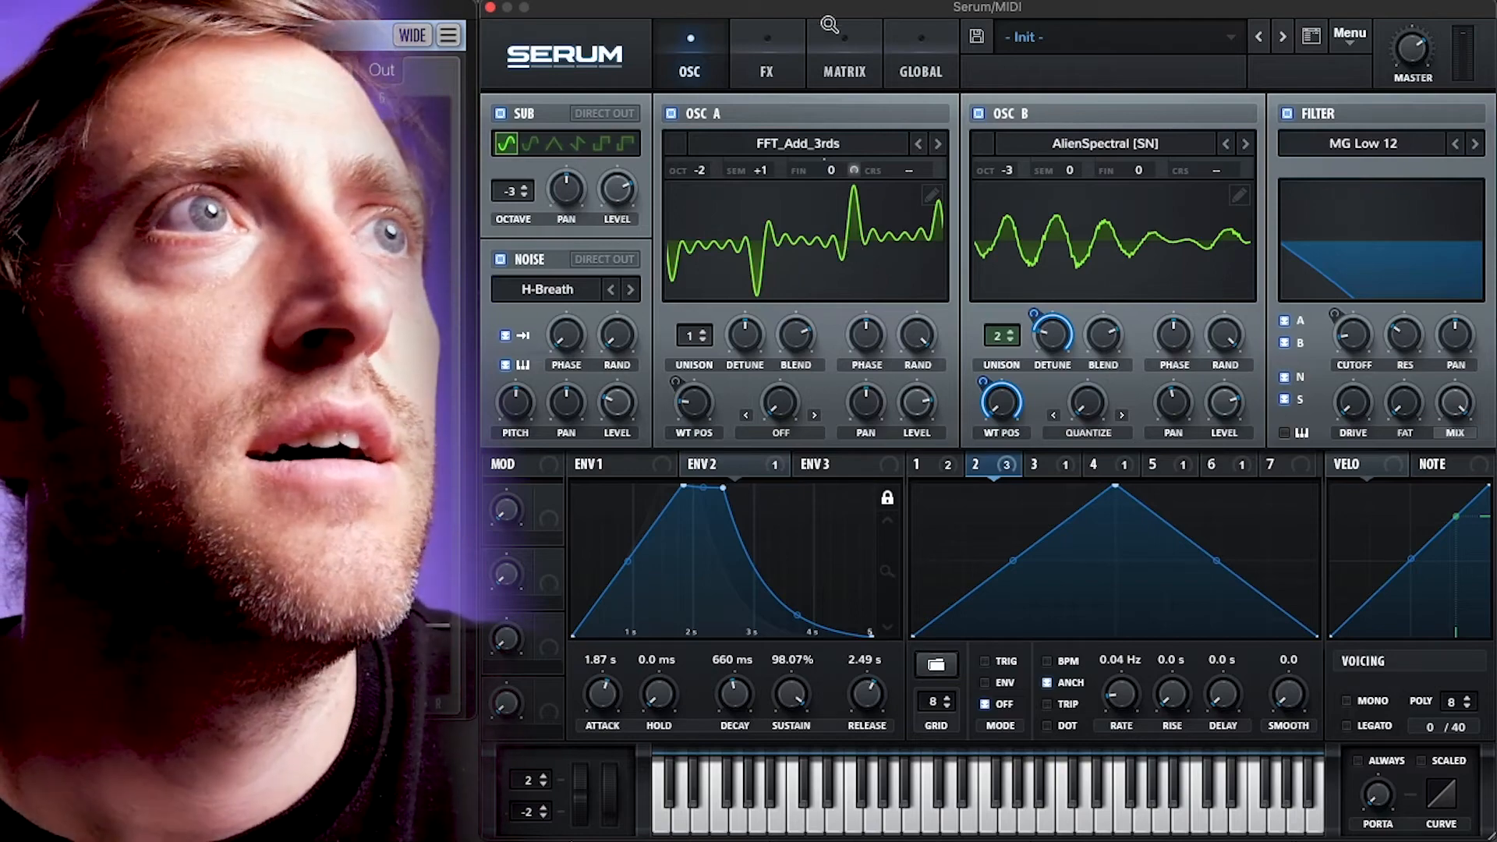
pyautogui.click(766, 55)
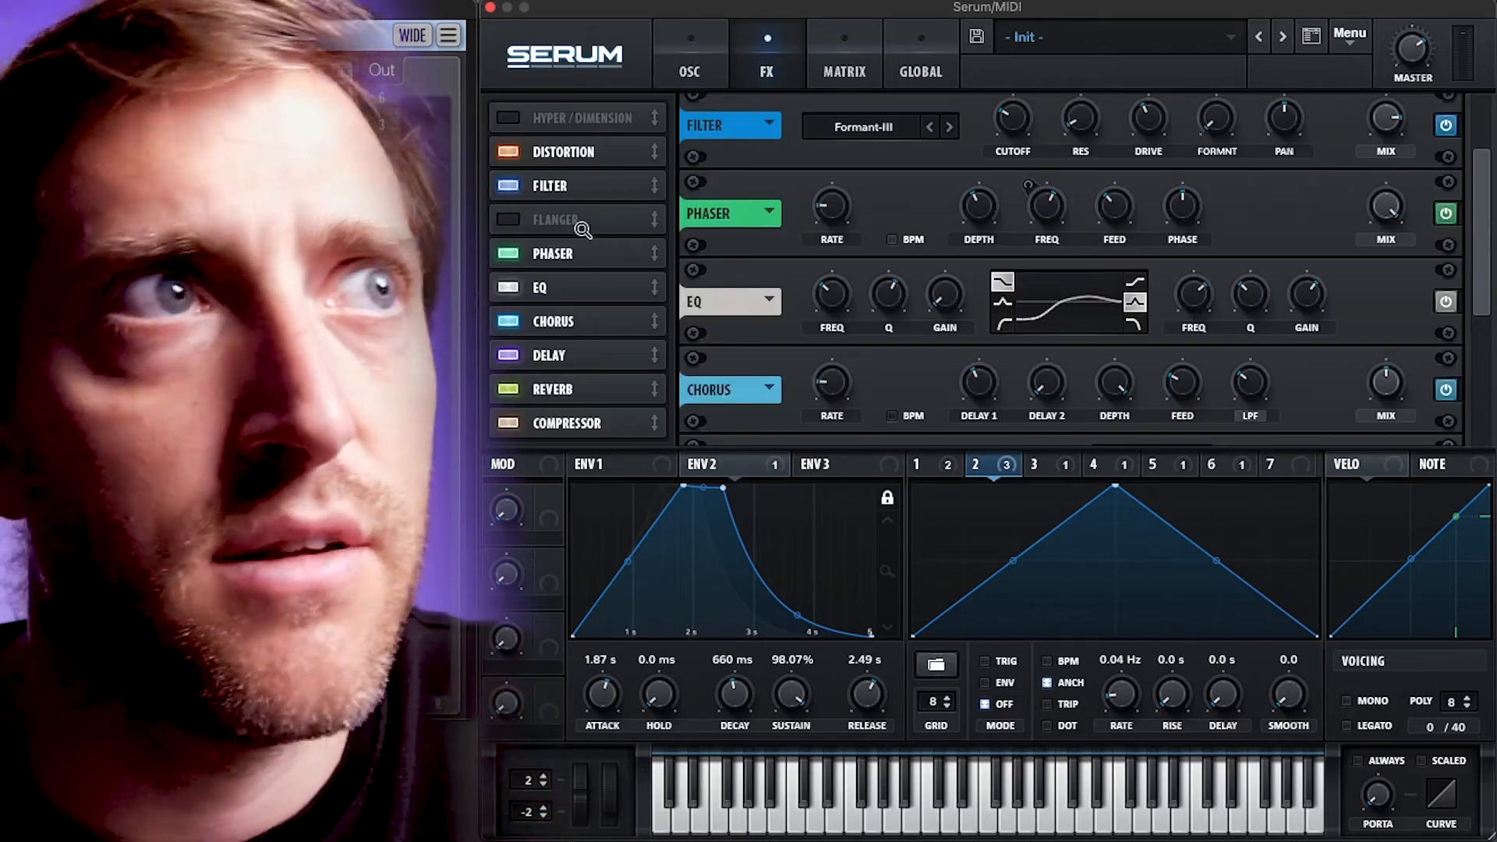